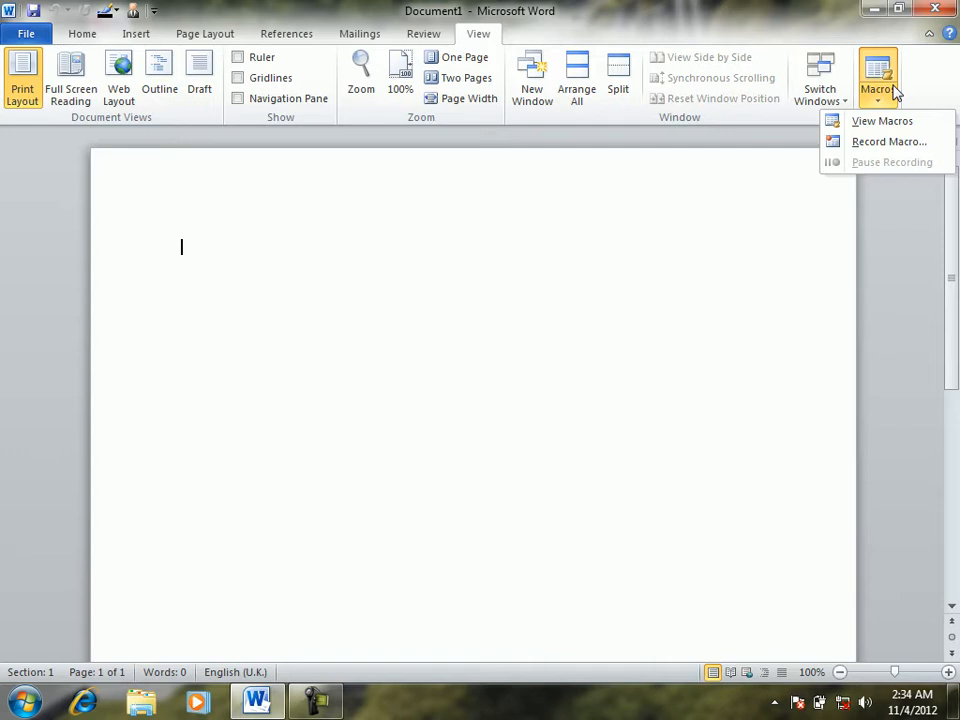
click(730, 285)
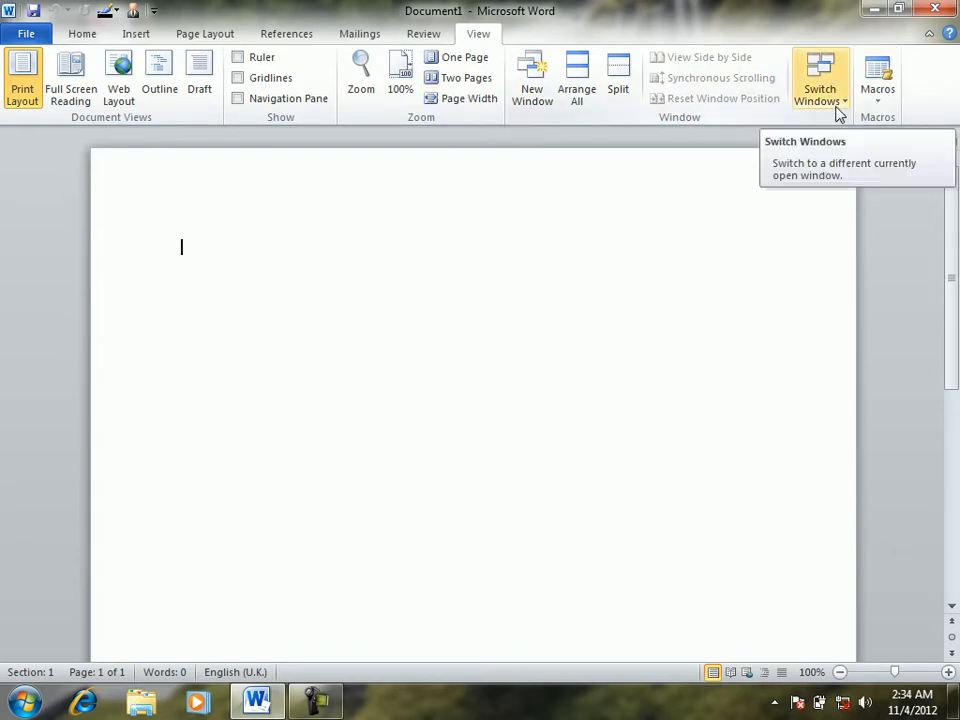
mouse_move(895, 139)
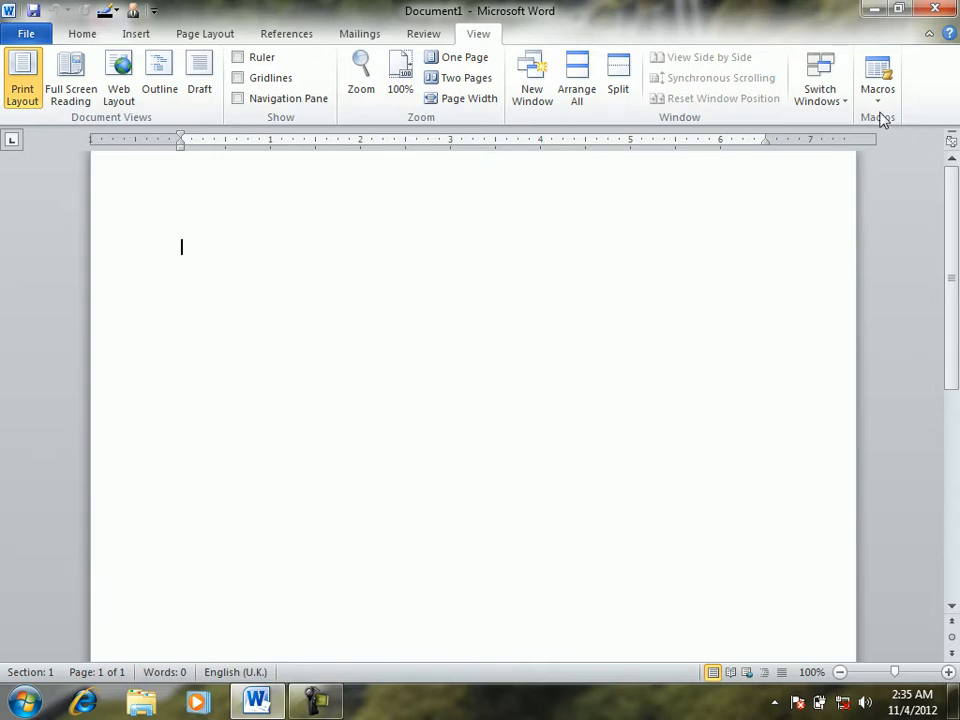
Step: Delete the existing macros Macro1 through Macro5 and close the macro list
click(880, 110)
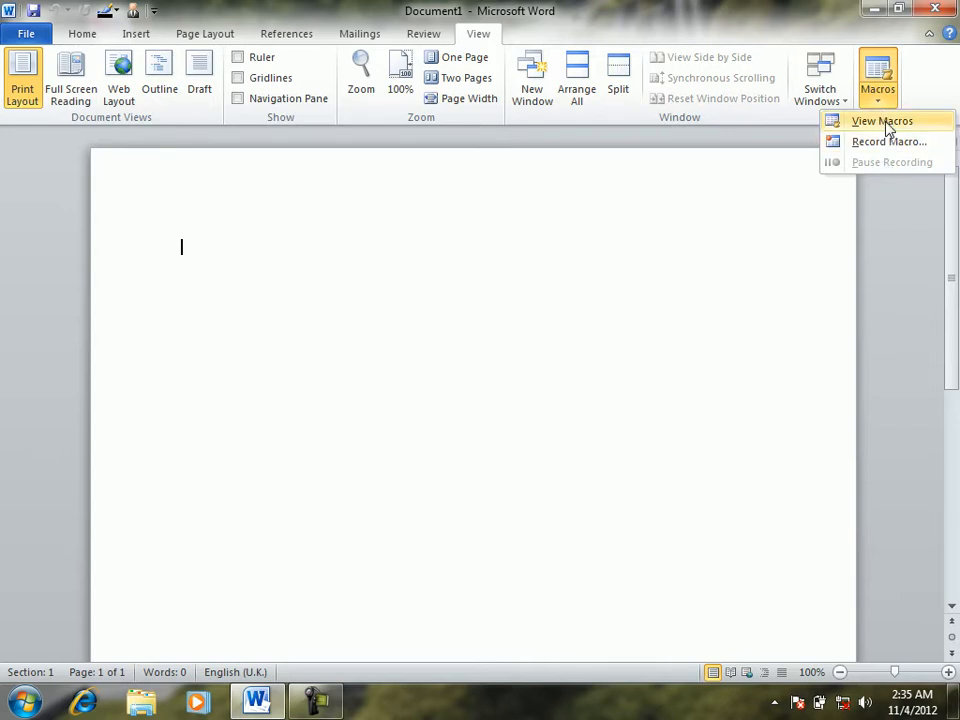
click(885, 121)
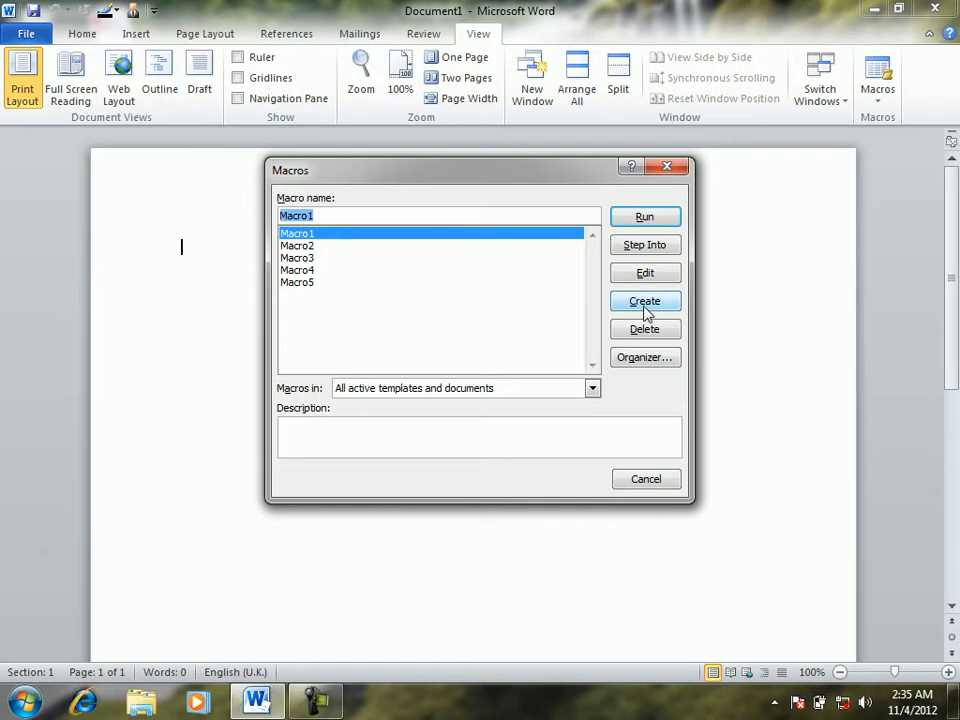
click(648, 341)
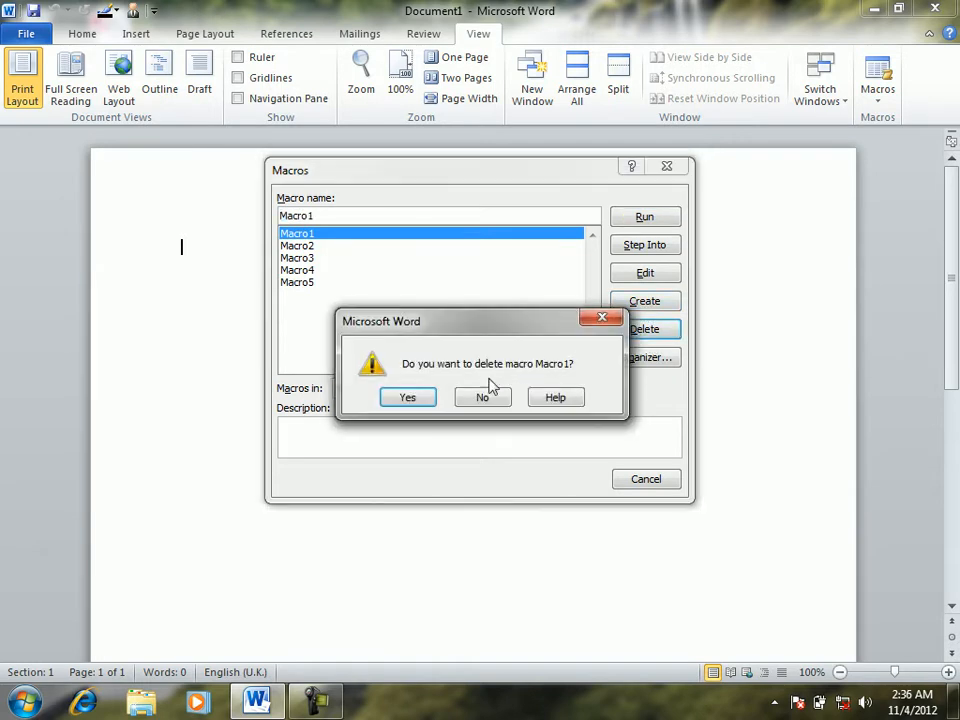
click(407, 397)
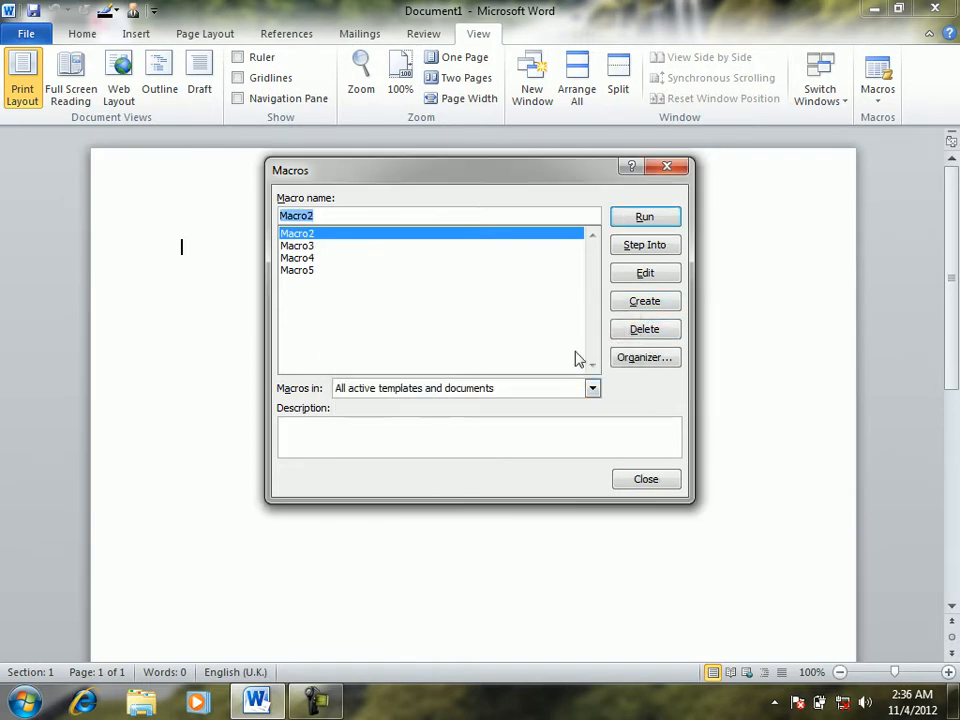
click(643, 329)
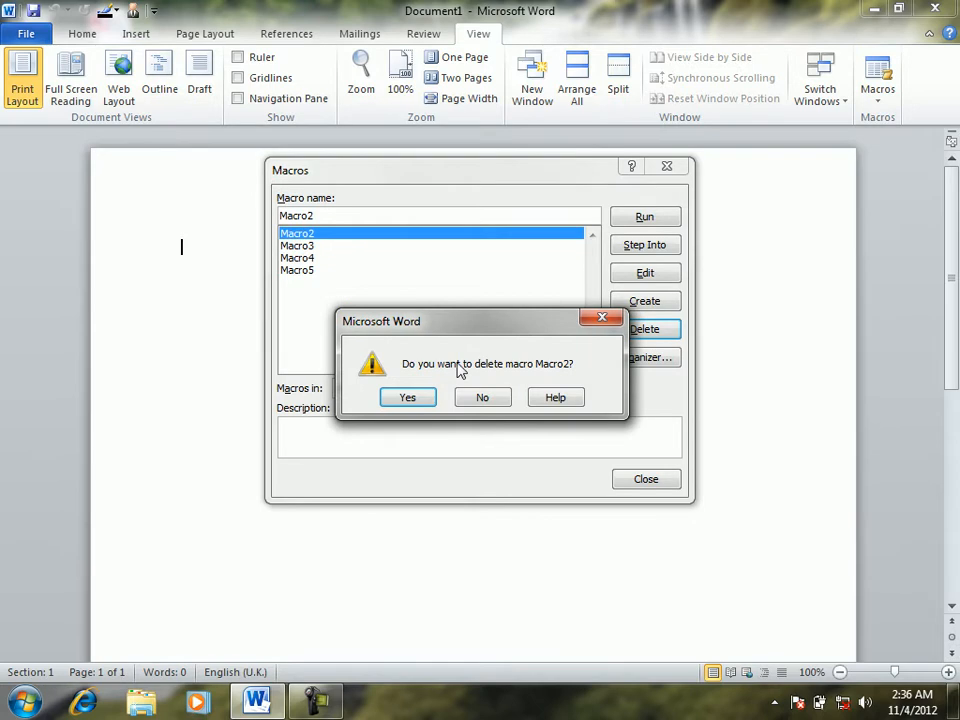
click(407, 397)
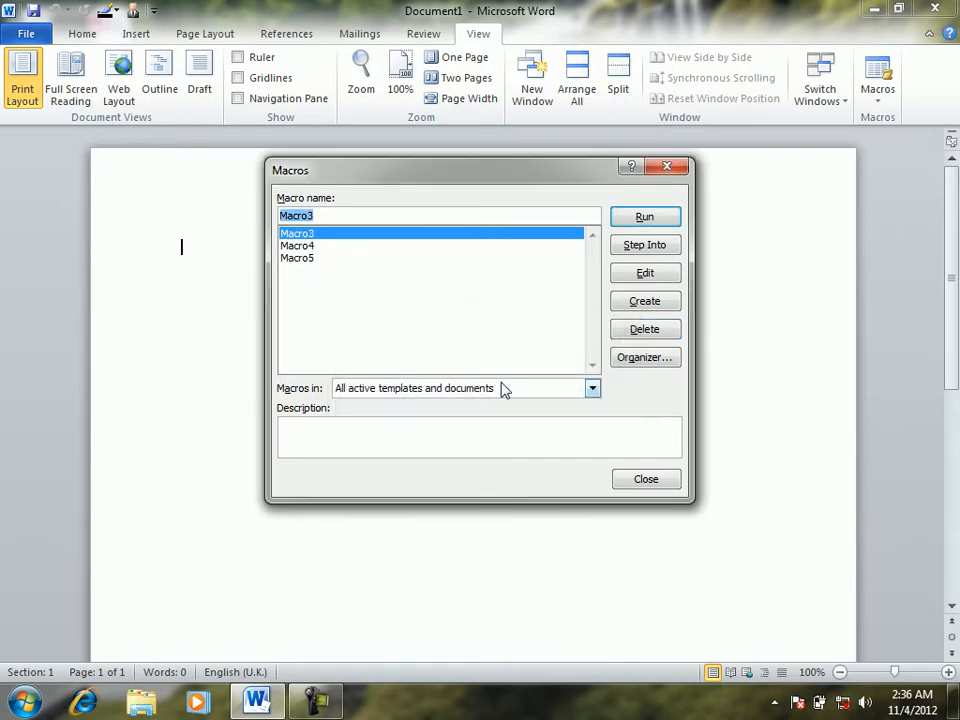
click(645, 329)
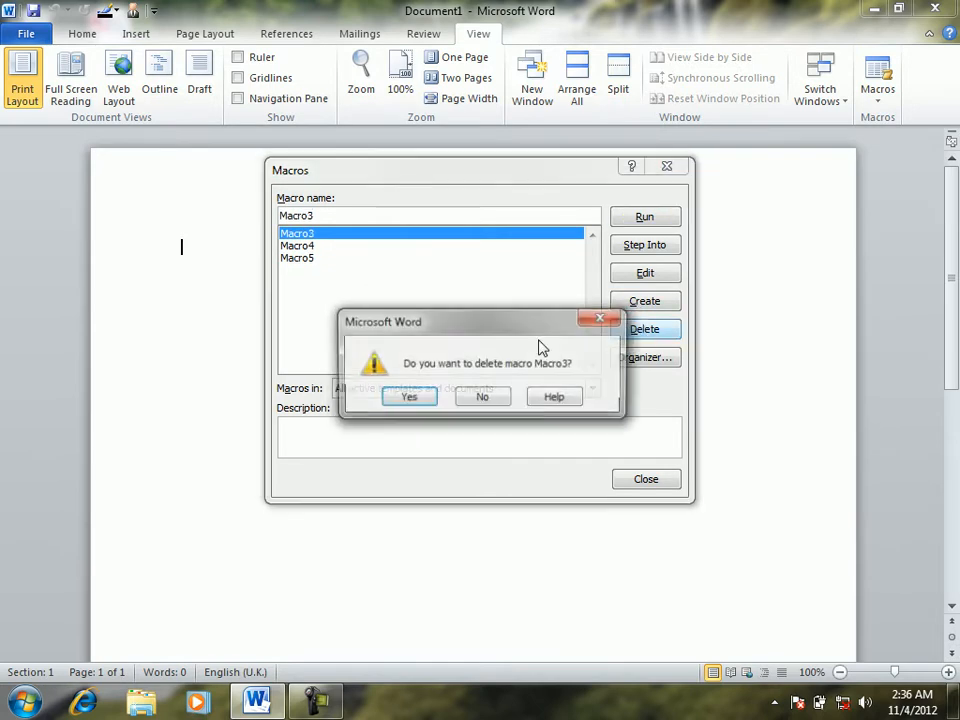
click(418, 396)
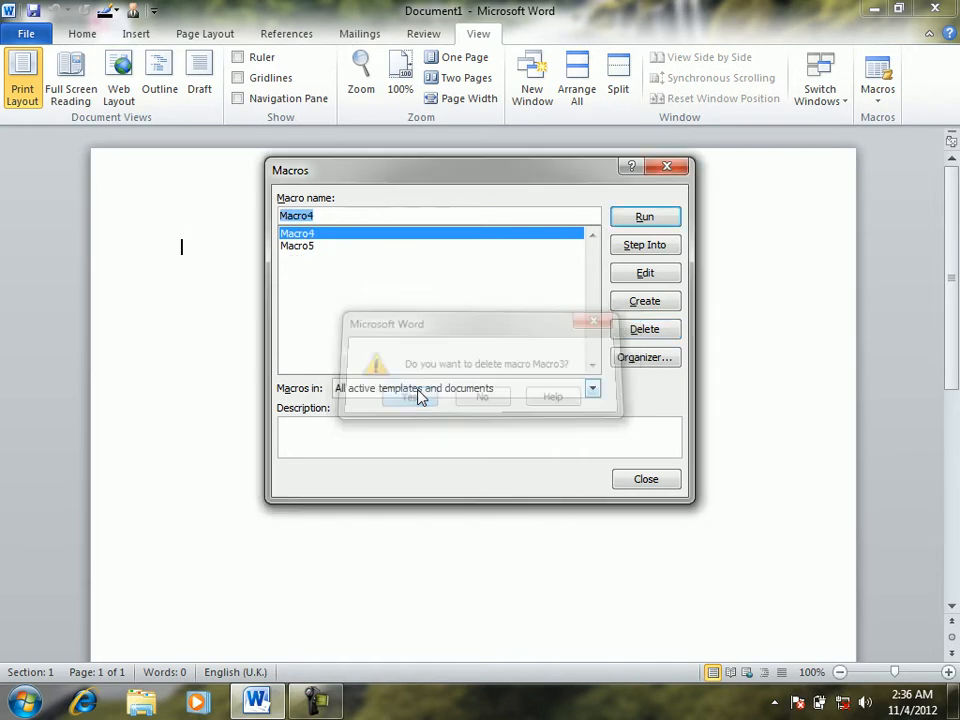
click(640, 336)
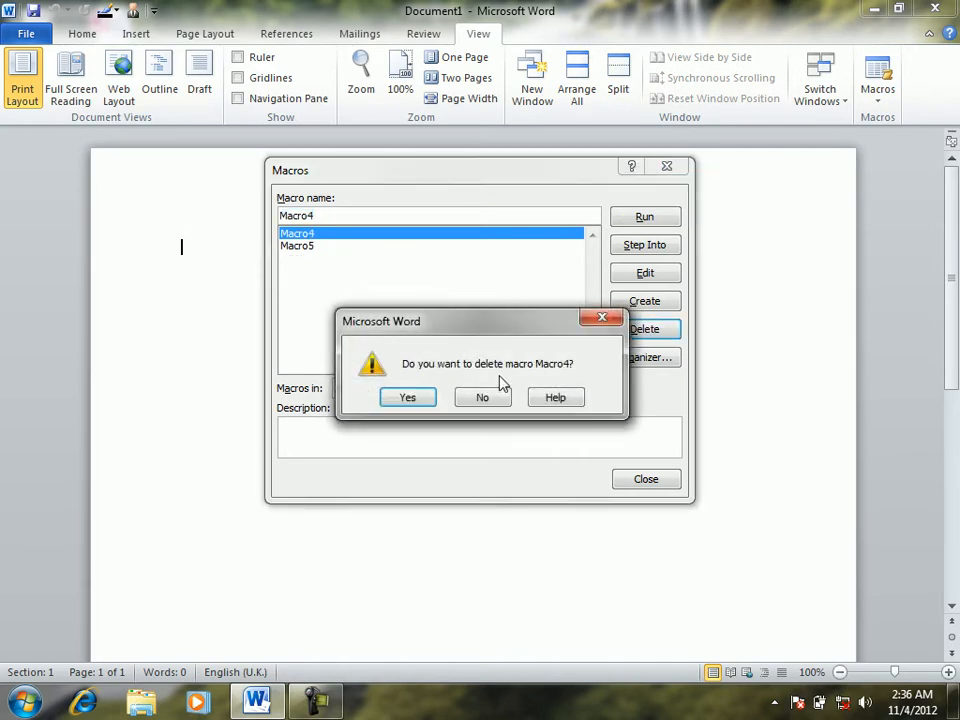
click(429, 396)
click(634, 336)
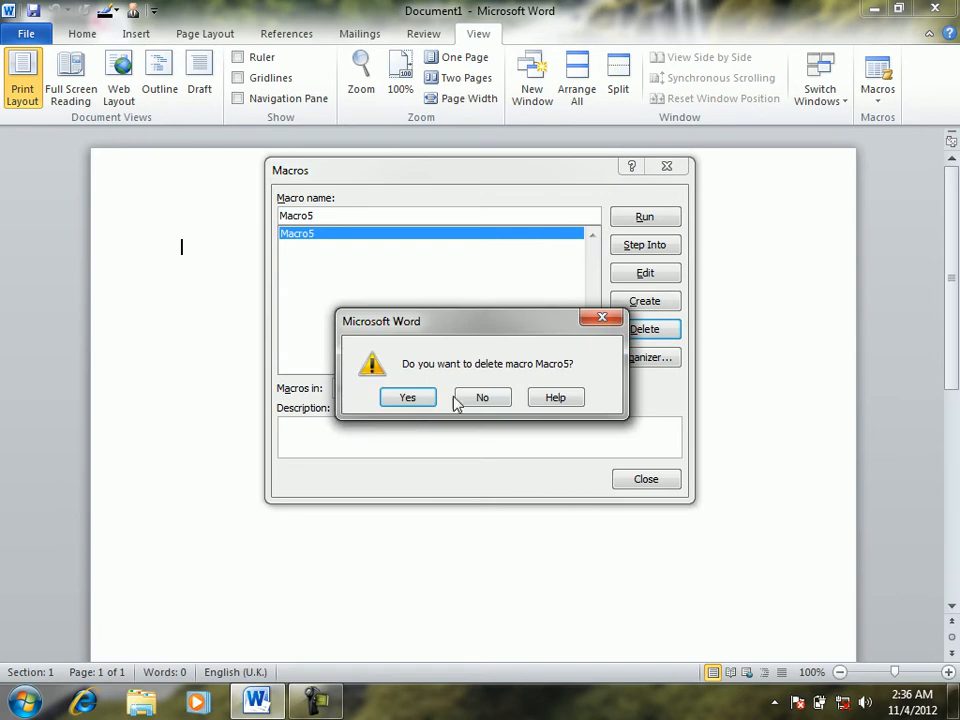
click(408, 398)
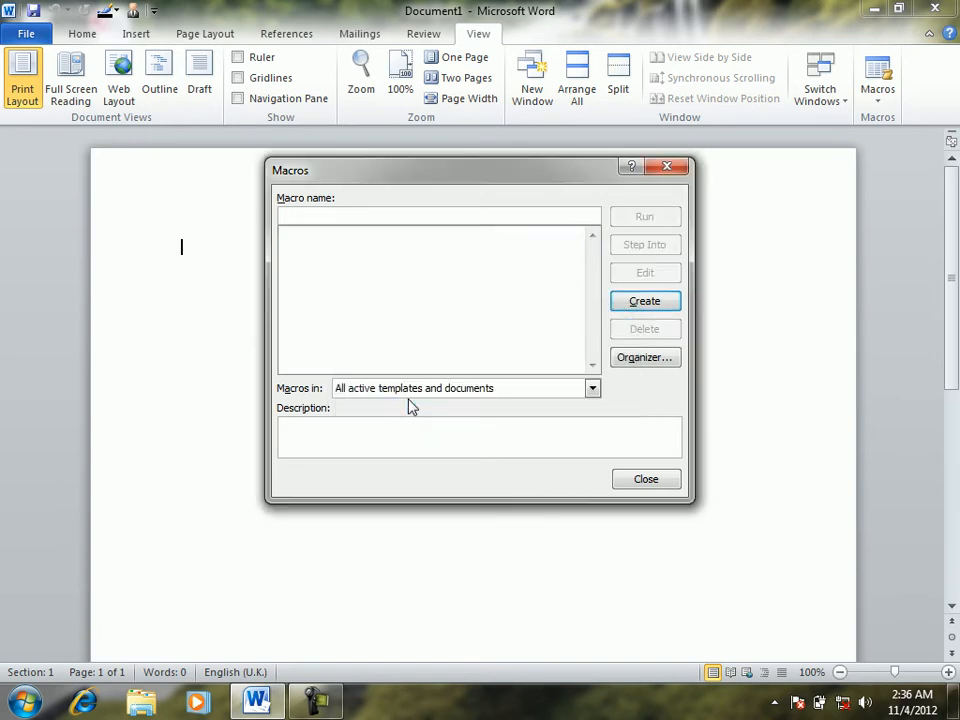
click(676, 166)
Step: Start recording a new macro named FIRSTM, stored in All Documents (Normal.dotm)
click(878, 108)
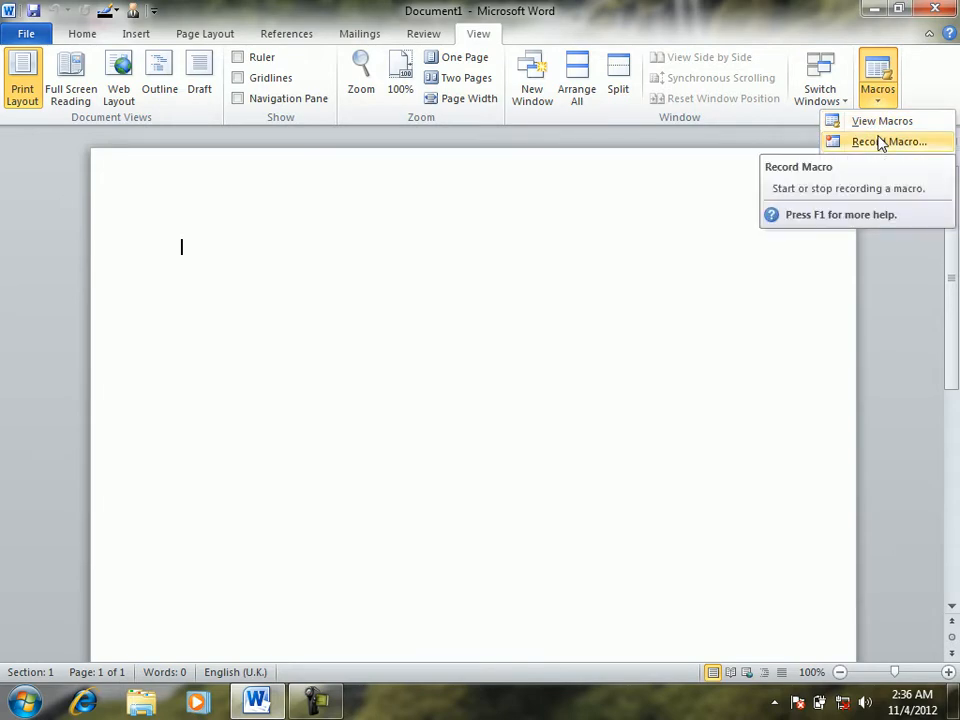
click(879, 143)
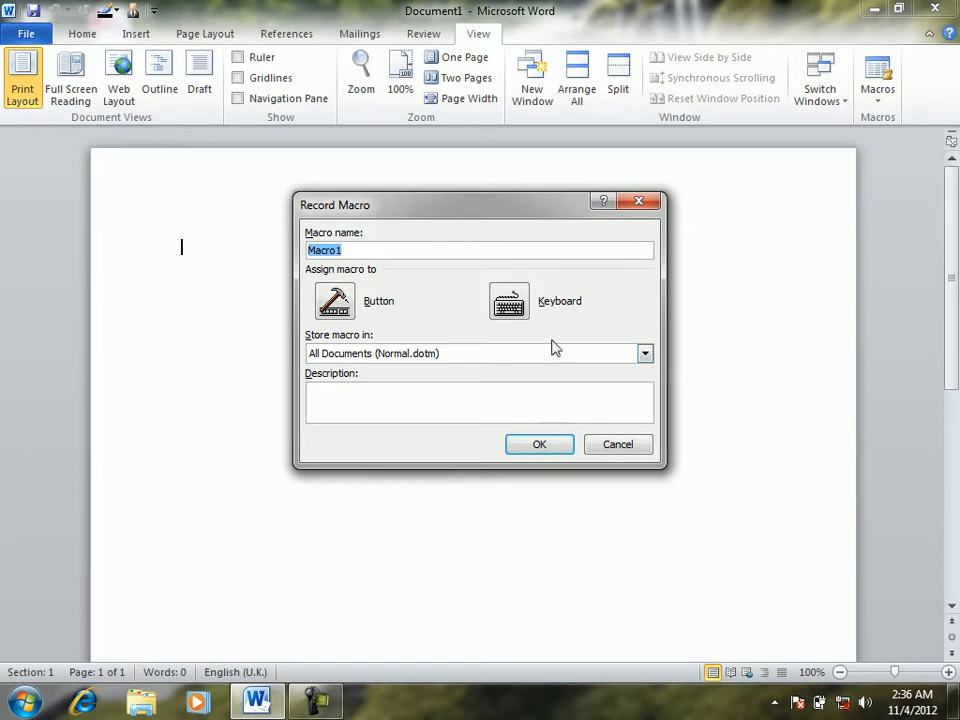
text(FIRSTM)
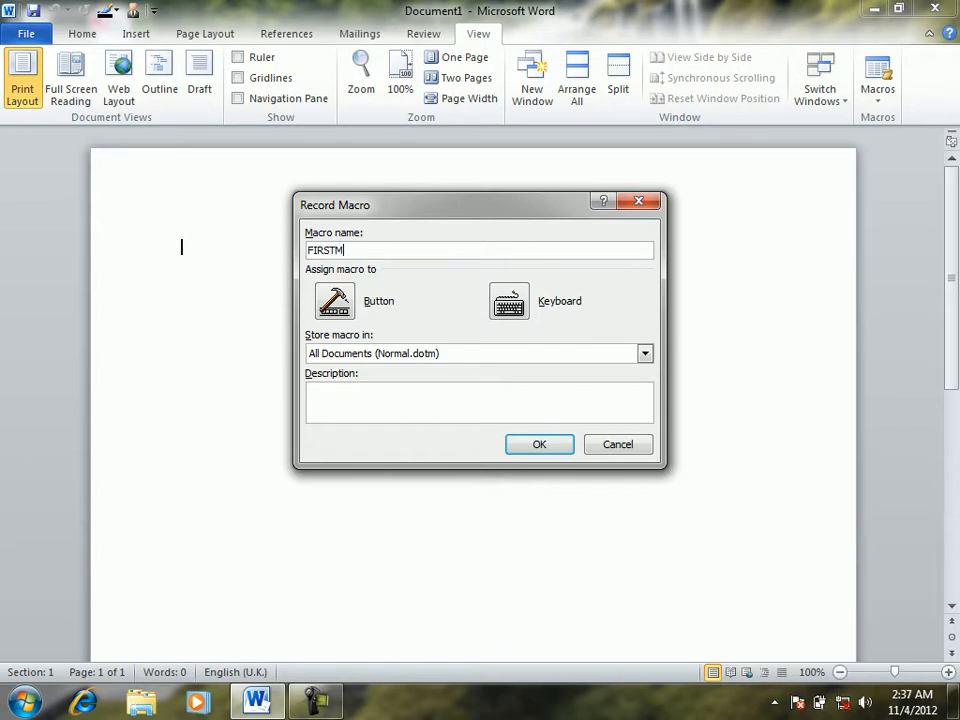
click(535, 444)
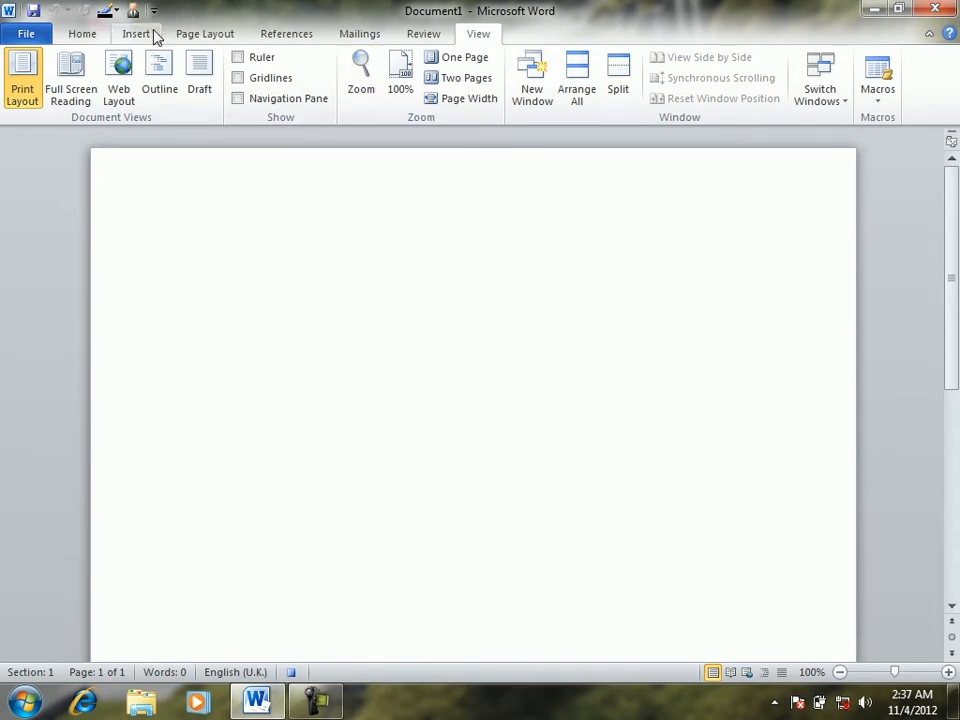
Step: Set up a box page border with the orange cupcake art for the whole document
click(92, 35)
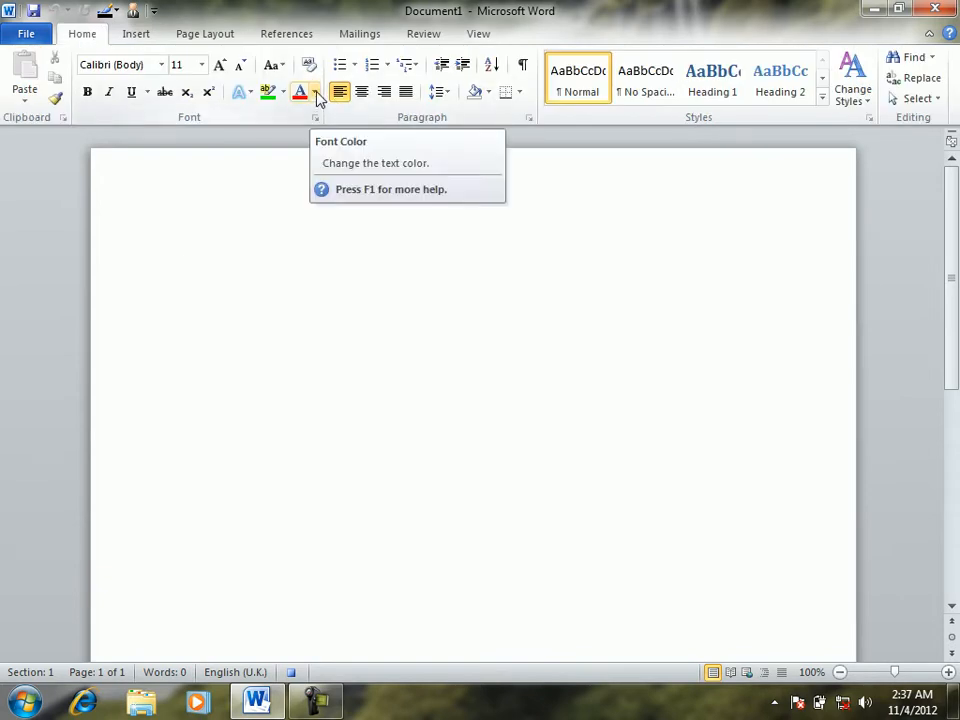
click(236, 36)
click(386, 100)
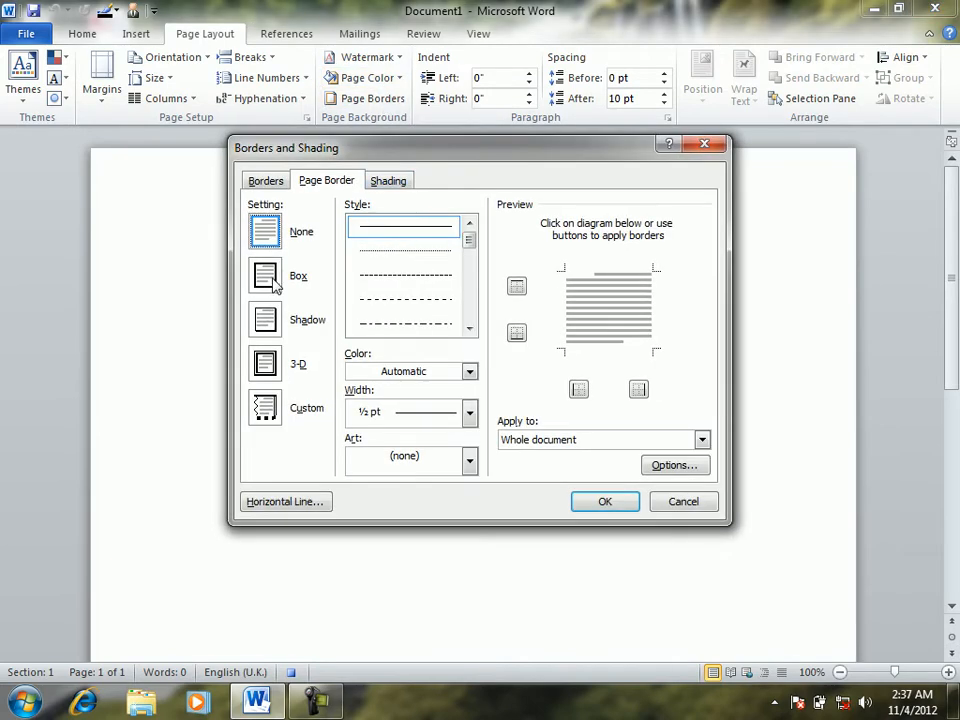
click(274, 284)
click(453, 460)
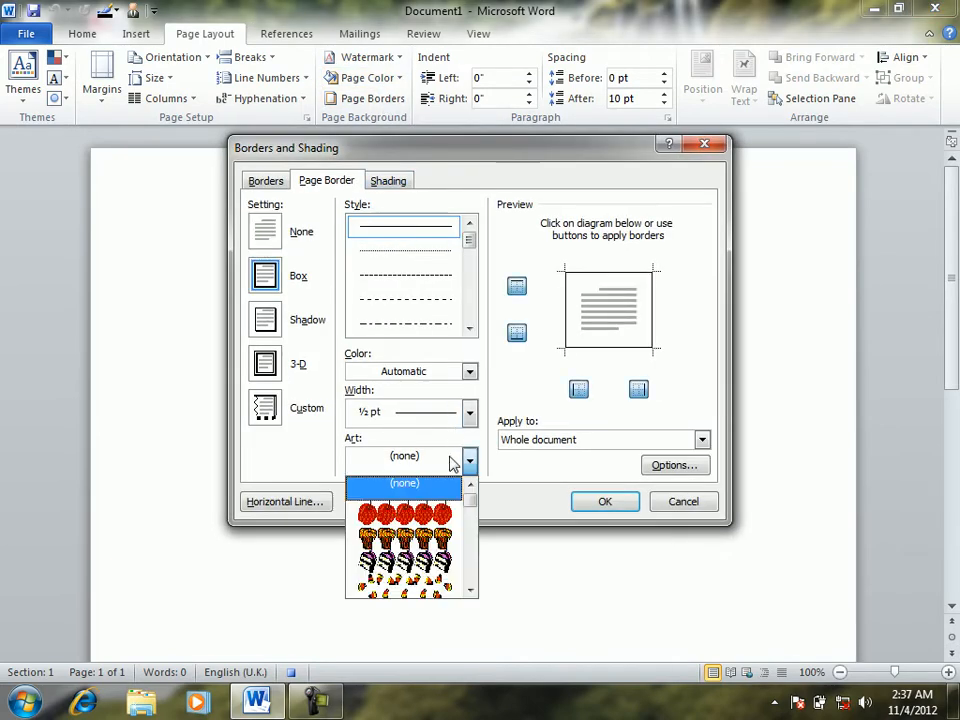
click(437, 545)
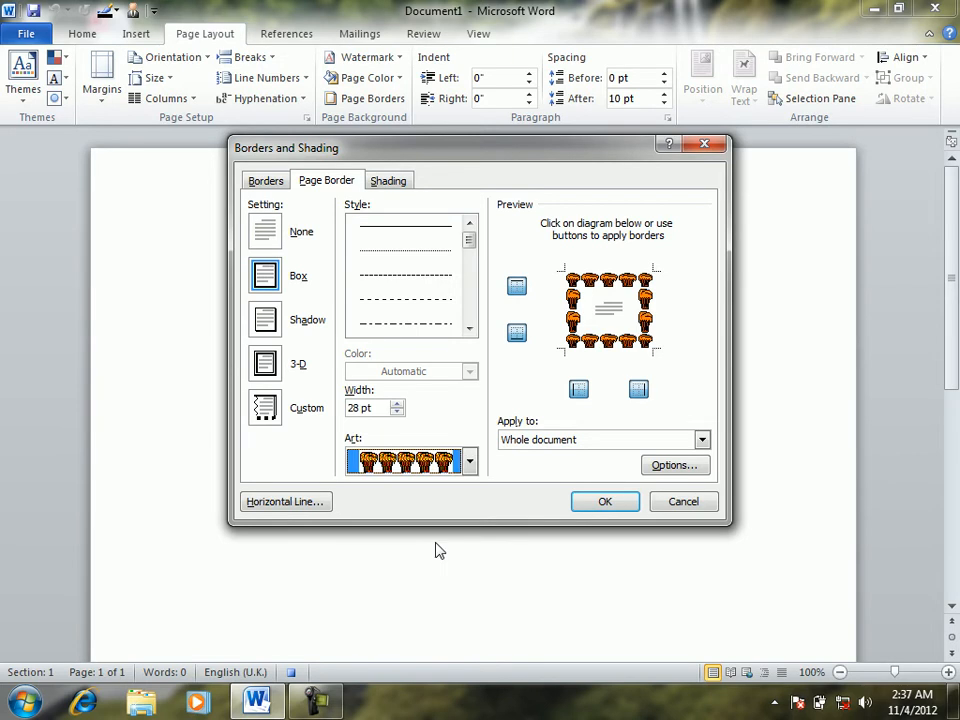
Step: Add a 3-D paragraph border with a medium blue fill and a 12.5% shading pattern, and apply the border settings
click(263, 182)
click(270, 368)
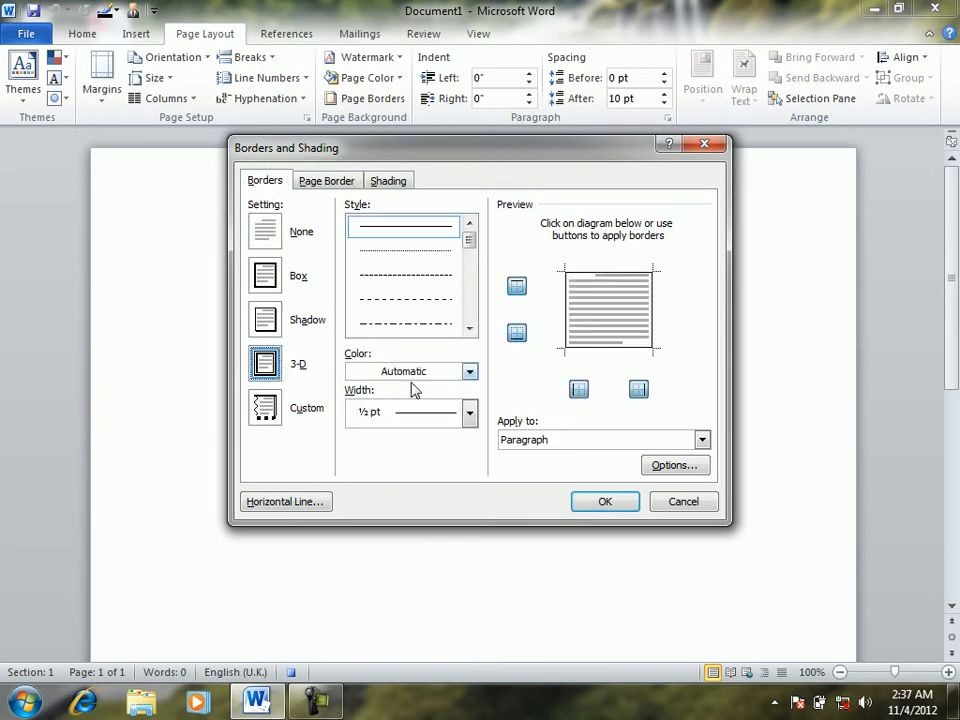
click(398, 184)
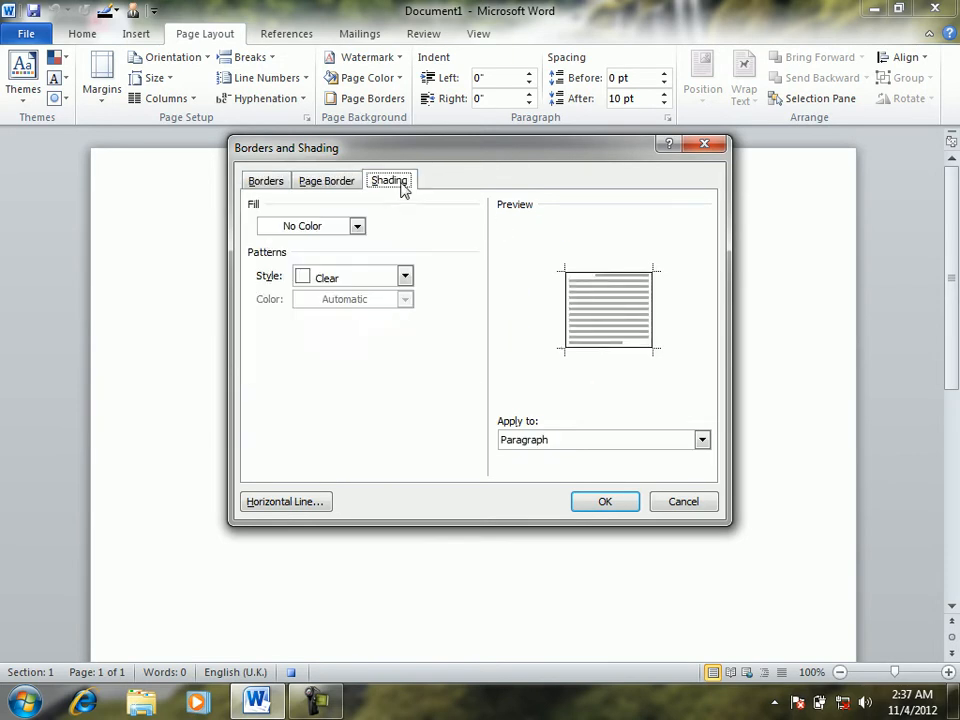
click(390, 274)
click(350, 367)
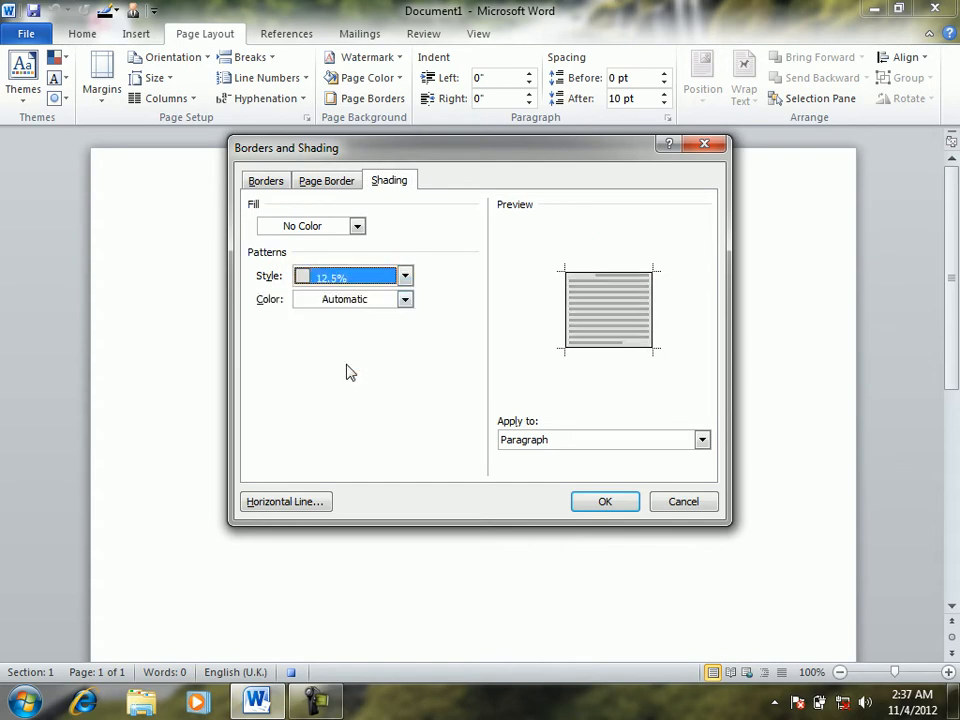
click(315, 229)
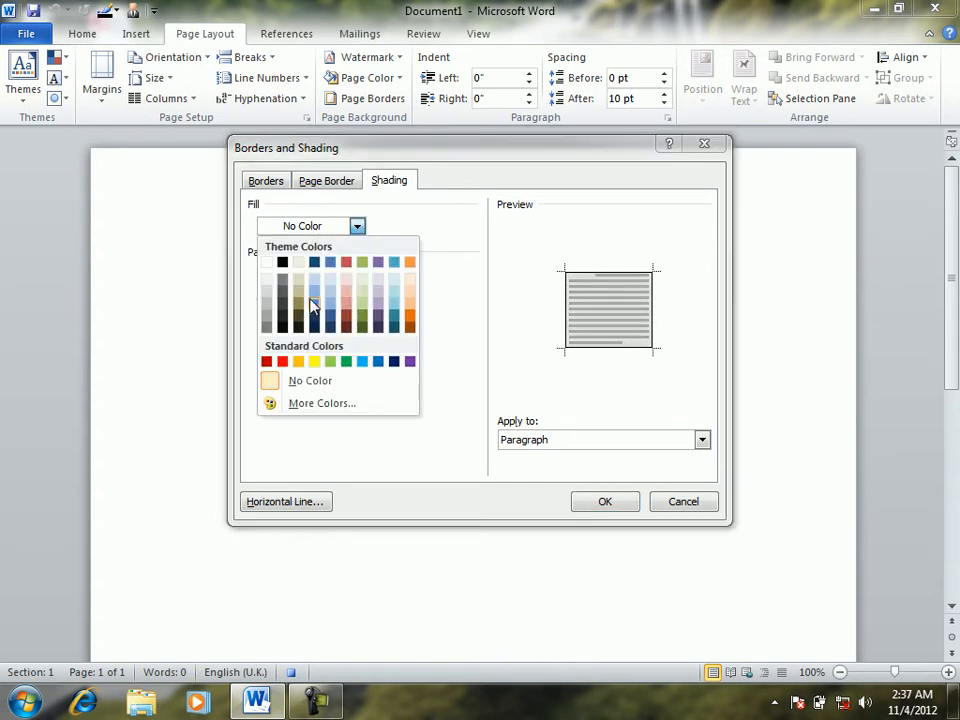
click(310, 300)
click(630, 508)
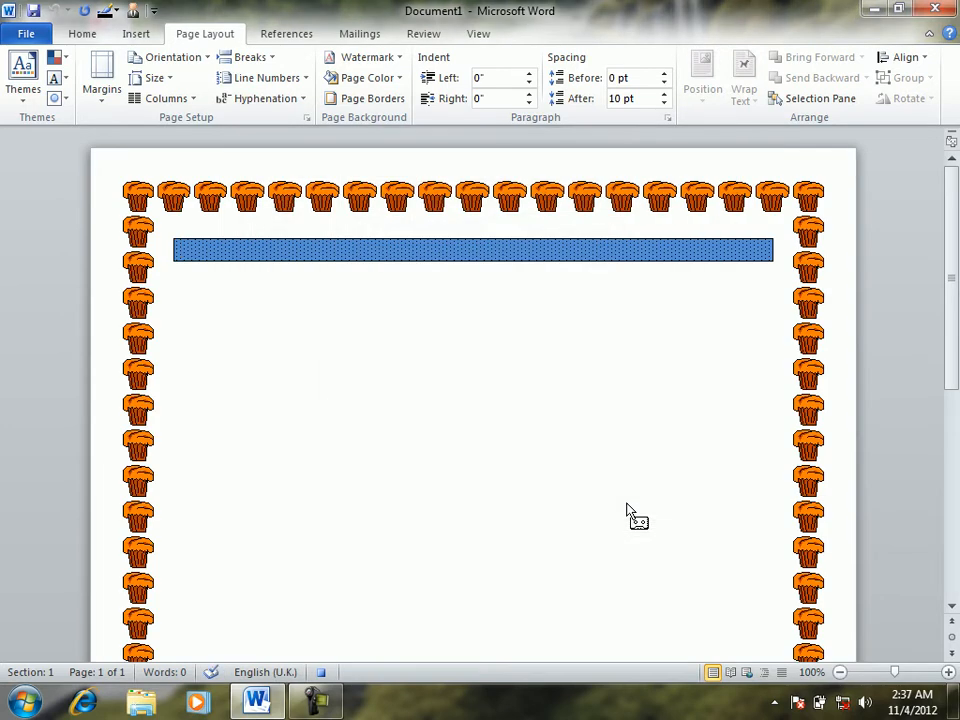
Step: Stop recording the macro
click(470, 38)
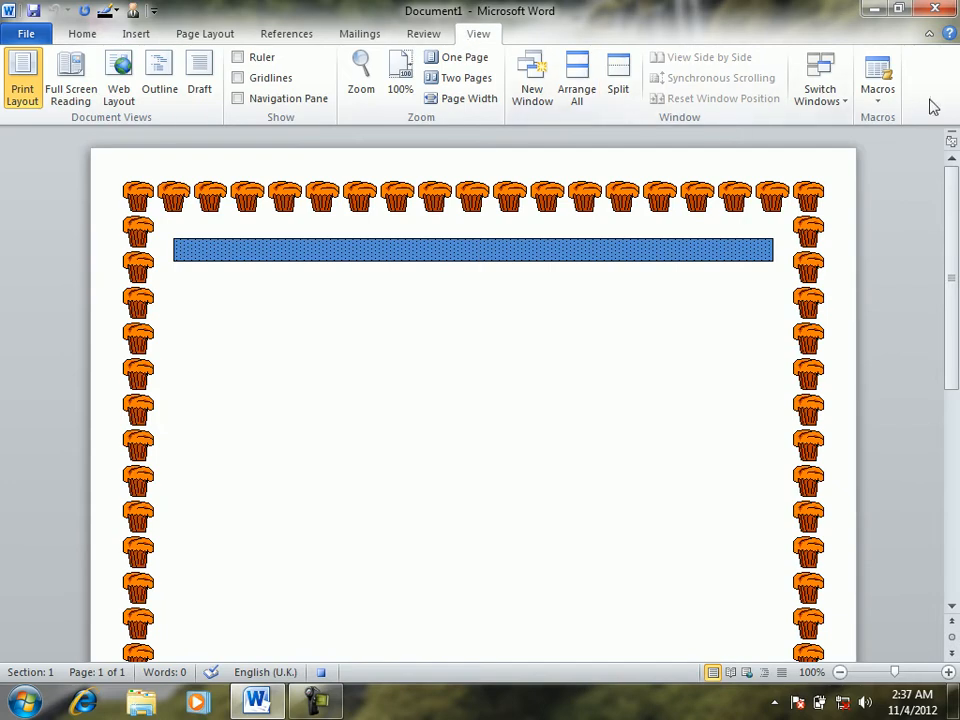
click(878, 101)
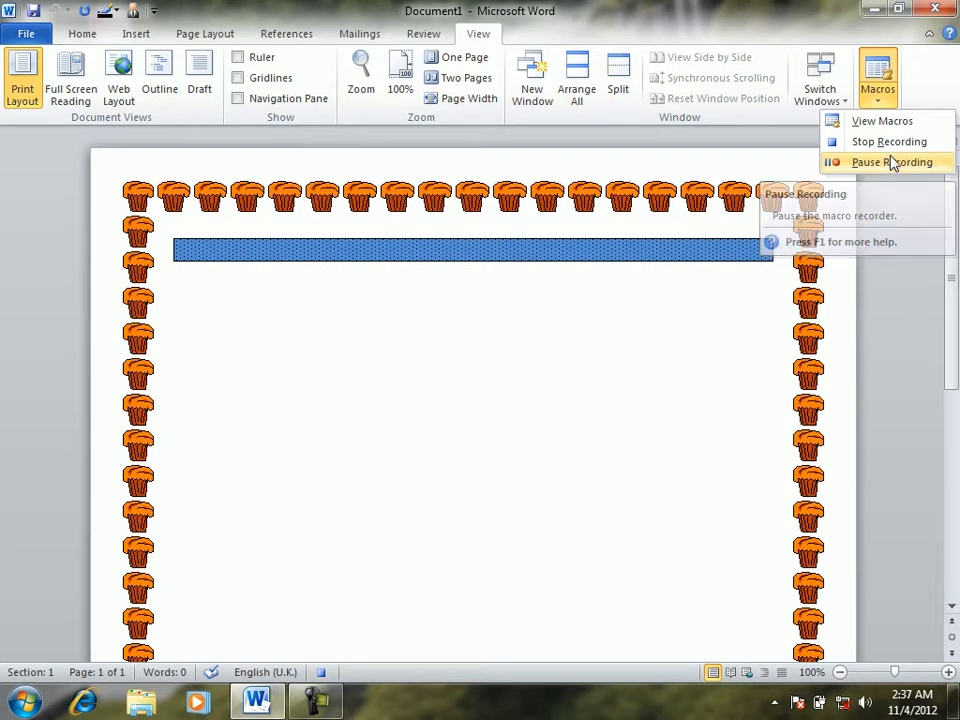
click(890, 142)
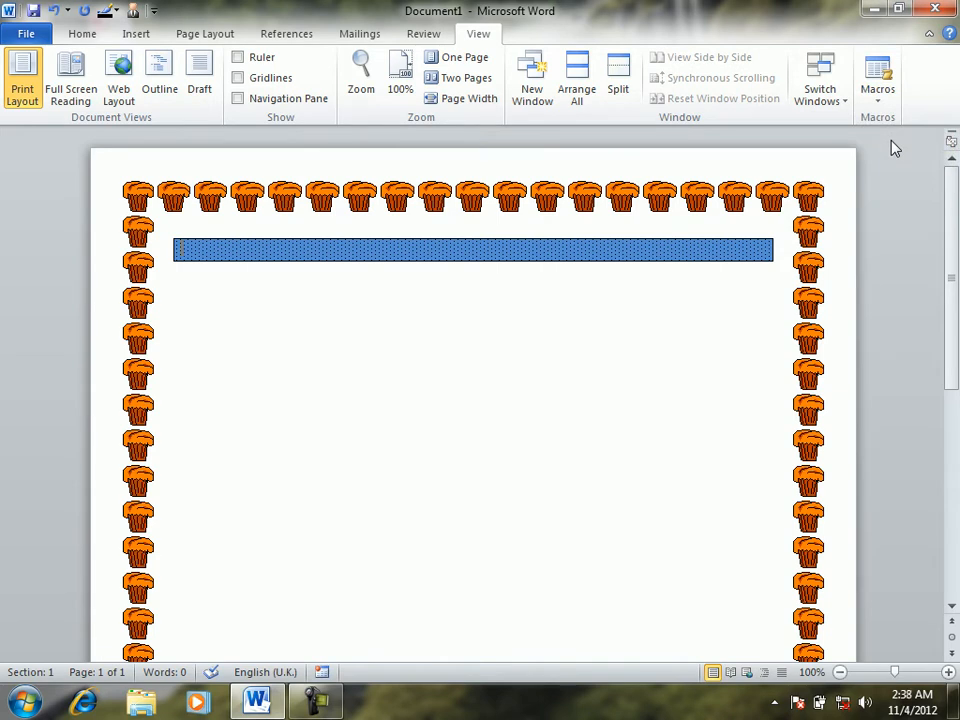
Step: Create a new blank document and fill it with sample text using =RAND()
key(ctrl+n)
text(=RAND())
key(Return)
Step: Run the FIRSTM macro on all the text in the new document, then deselect the text
key(ctrl+a)
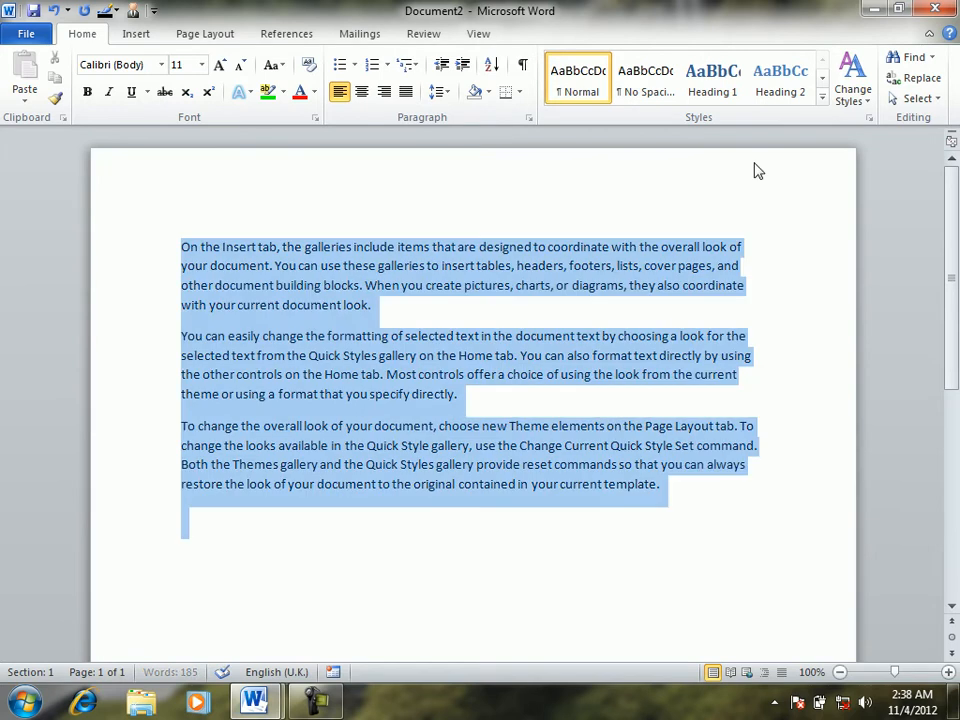
click(471, 35)
click(878, 90)
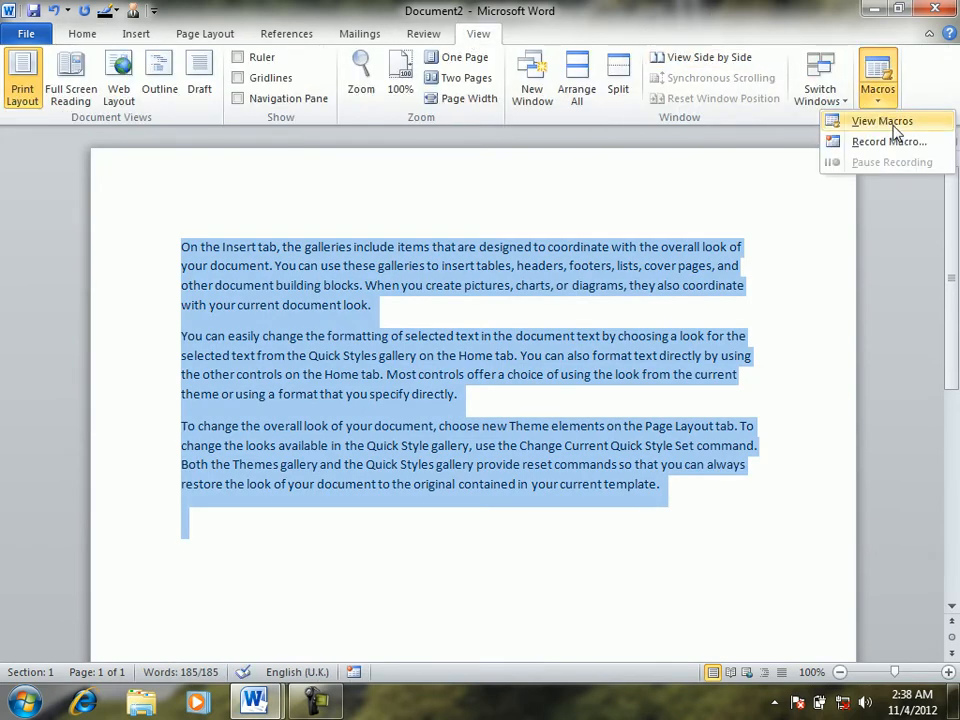
click(893, 122)
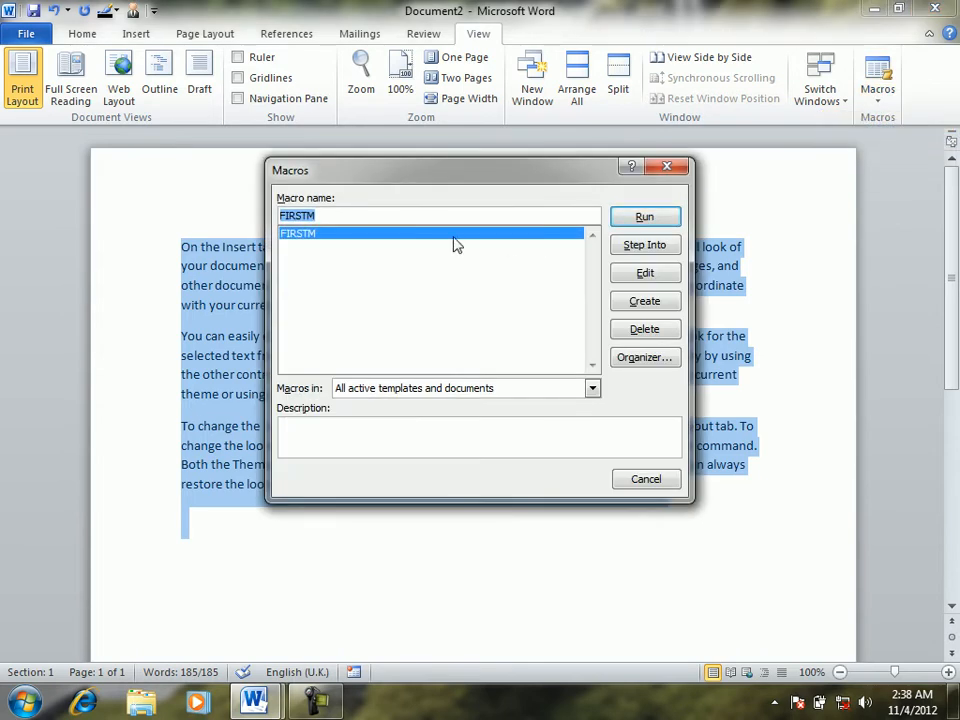
click(644, 217)
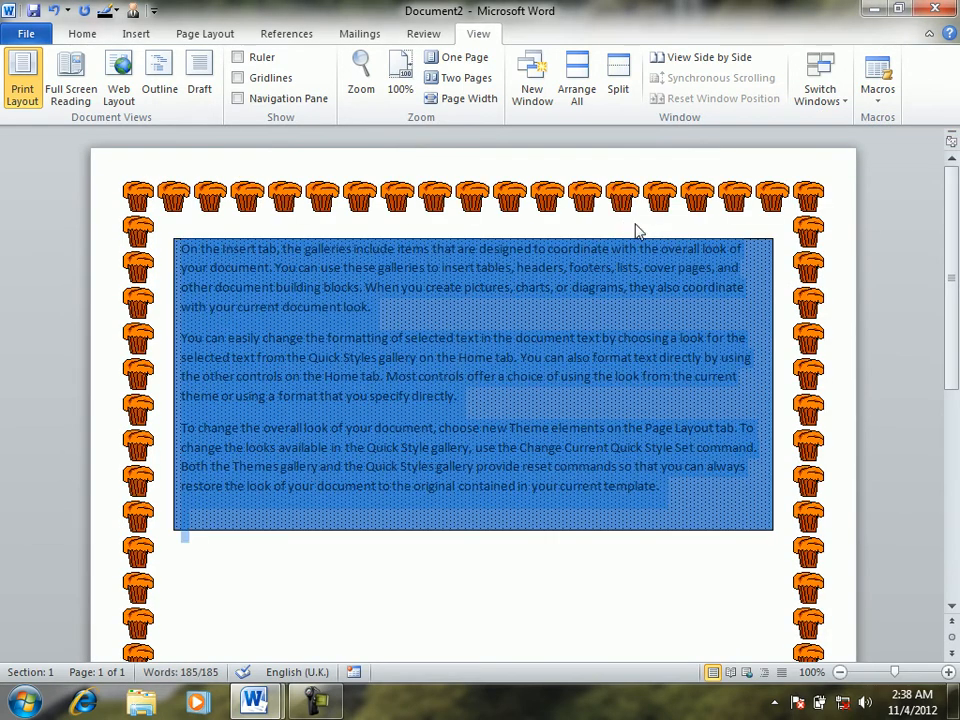
click(630, 287)
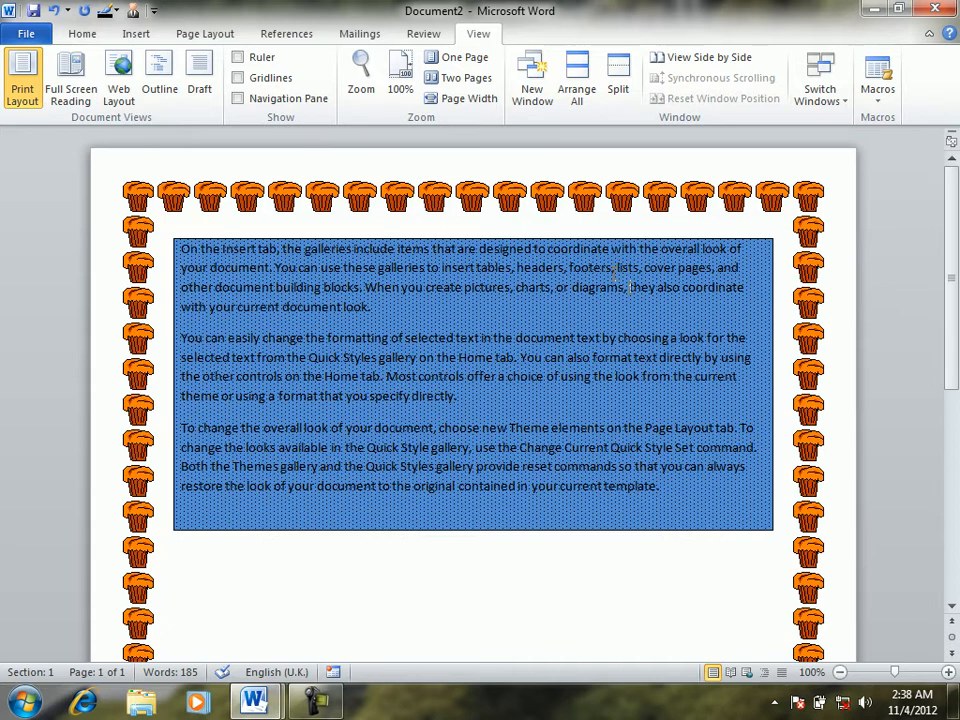
Step: Save the document to the Desktop as a Word Macro-Enabled Document, keeping the suggested file name
key(ctrl+s)
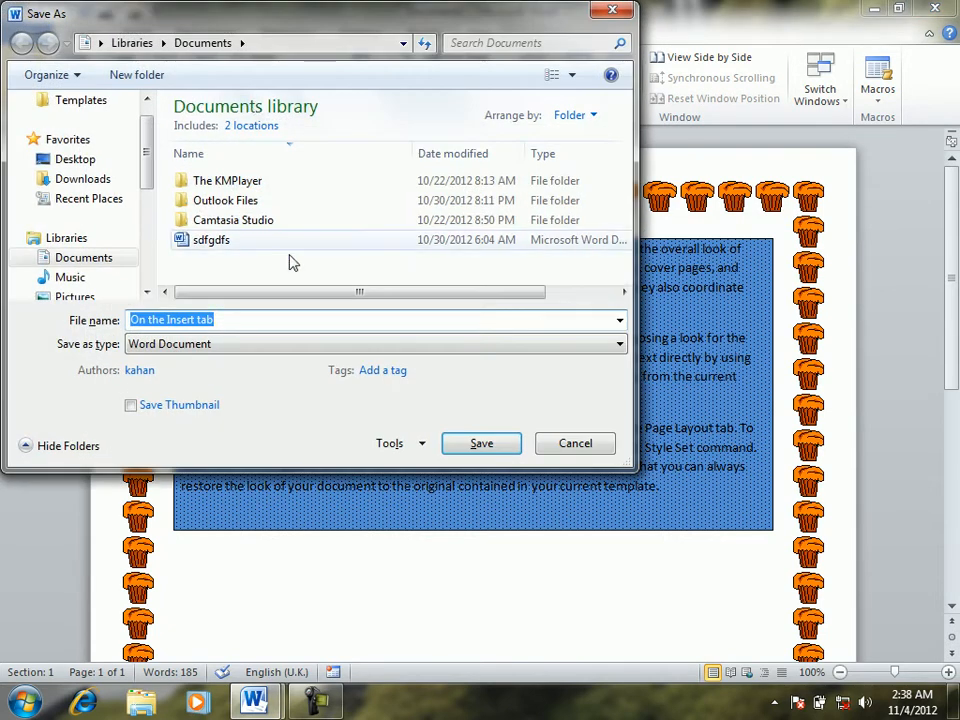
click(364, 345)
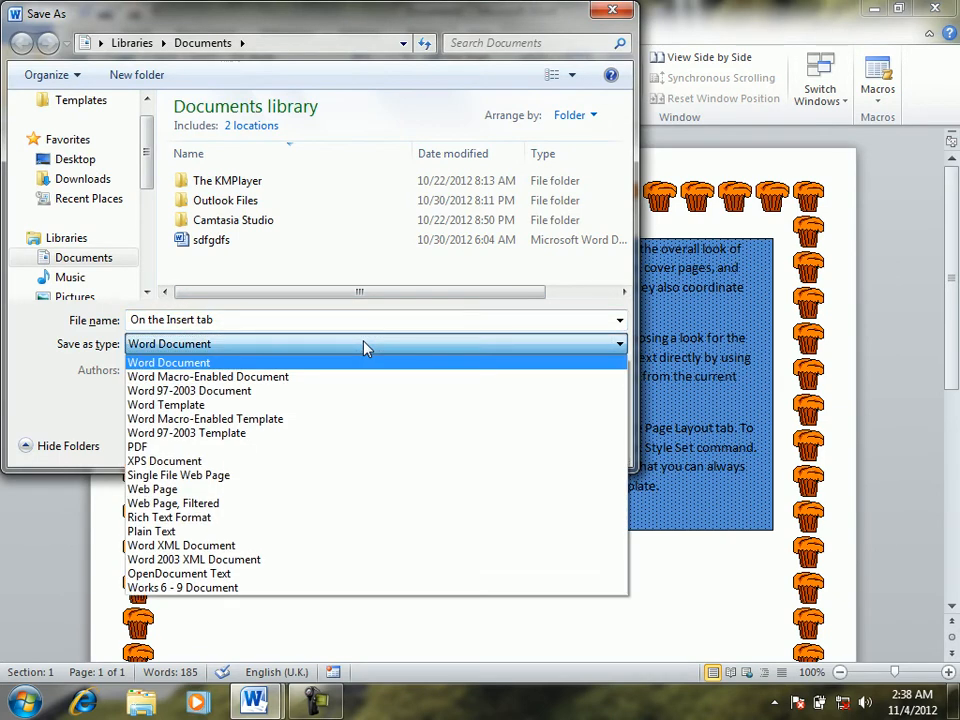
click(238, 377)
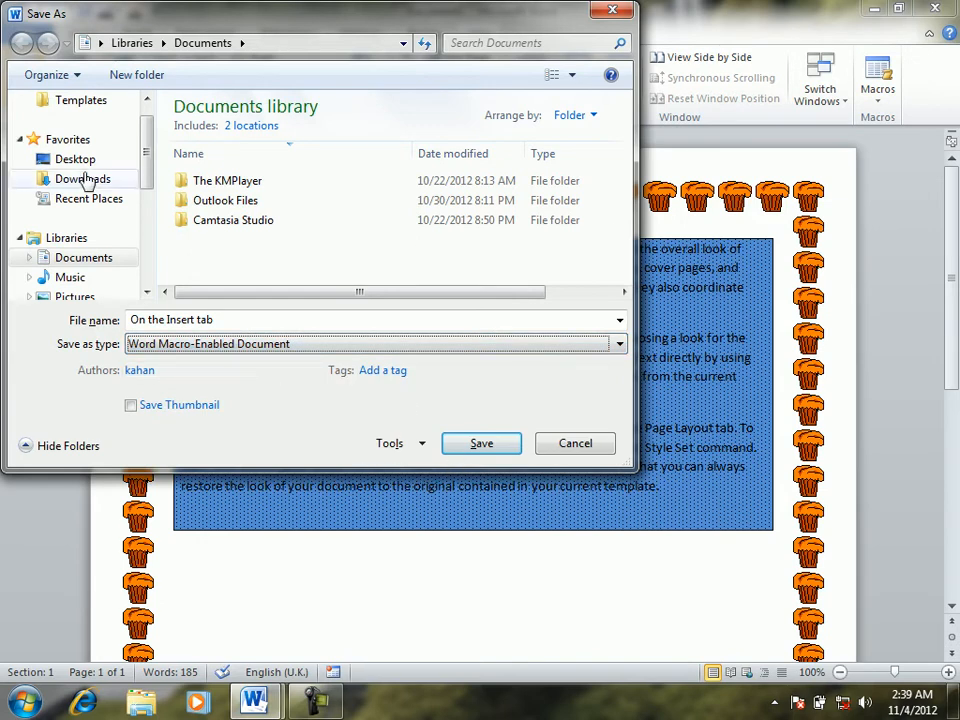
click(76, 160)
click(482, 443)
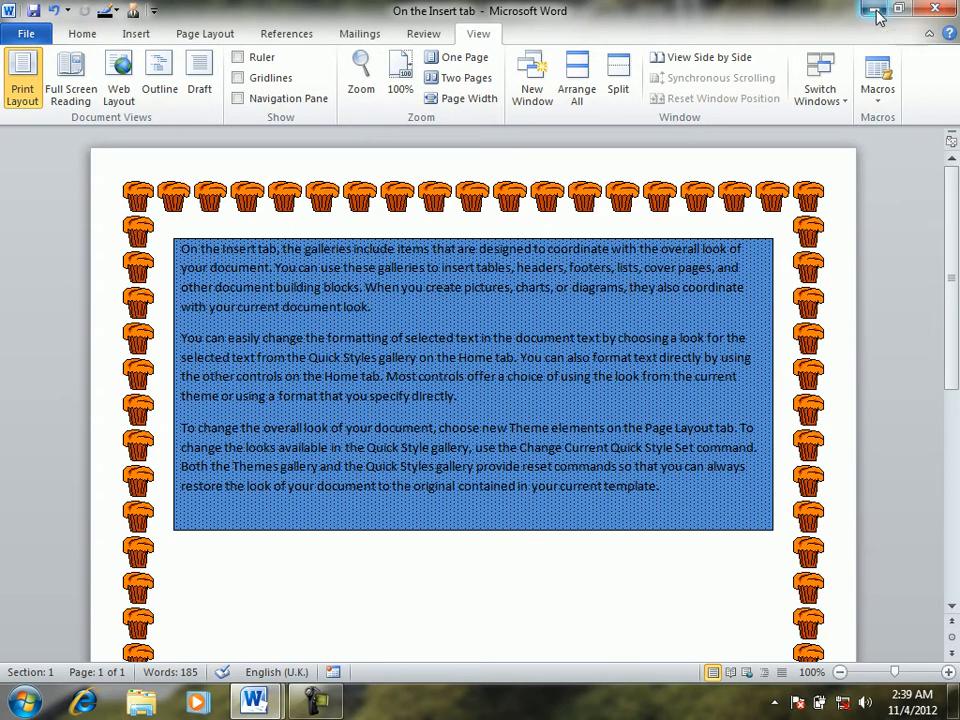
Step: Minimise the document to look for the saved file on the desktop, and return to the document
click(876, 15)
click(866, 10)
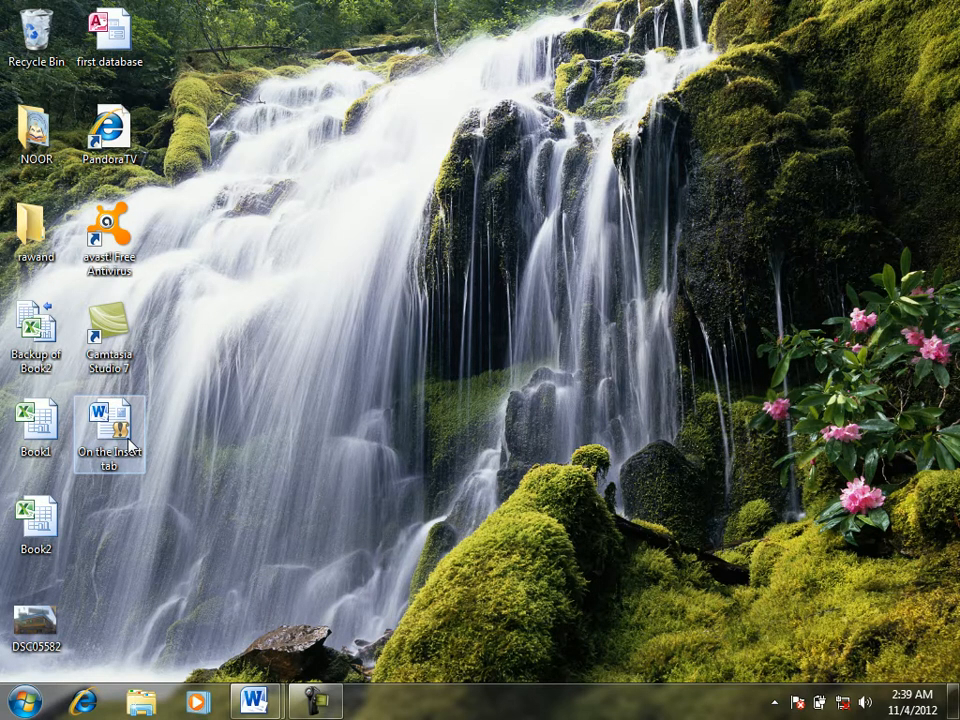
mouse_move(255, 706)
click(328, 602)
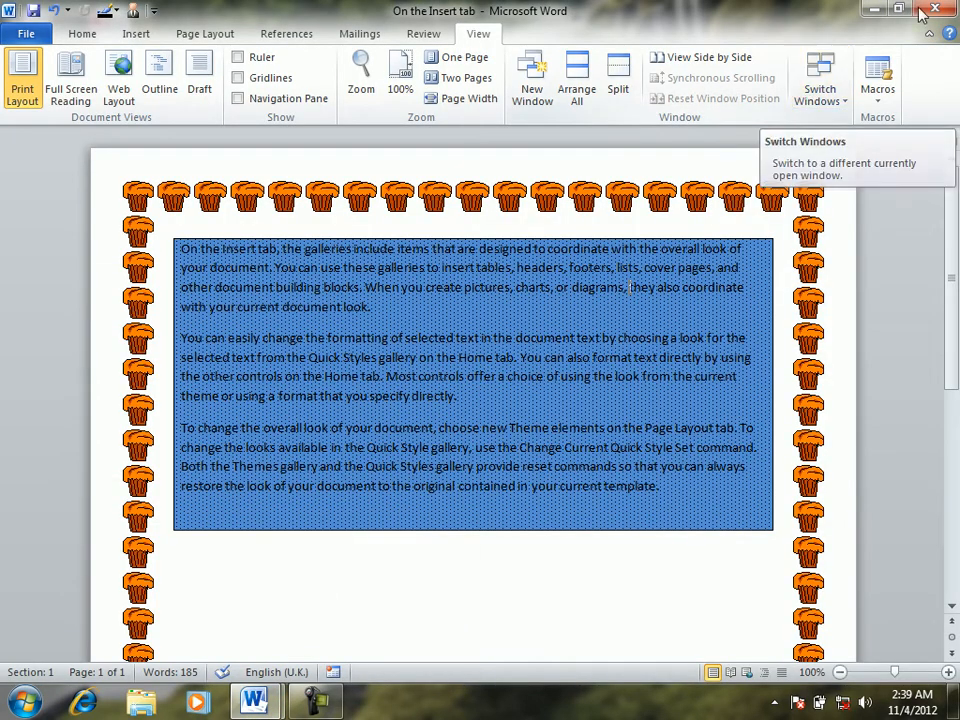
click(880, 100)
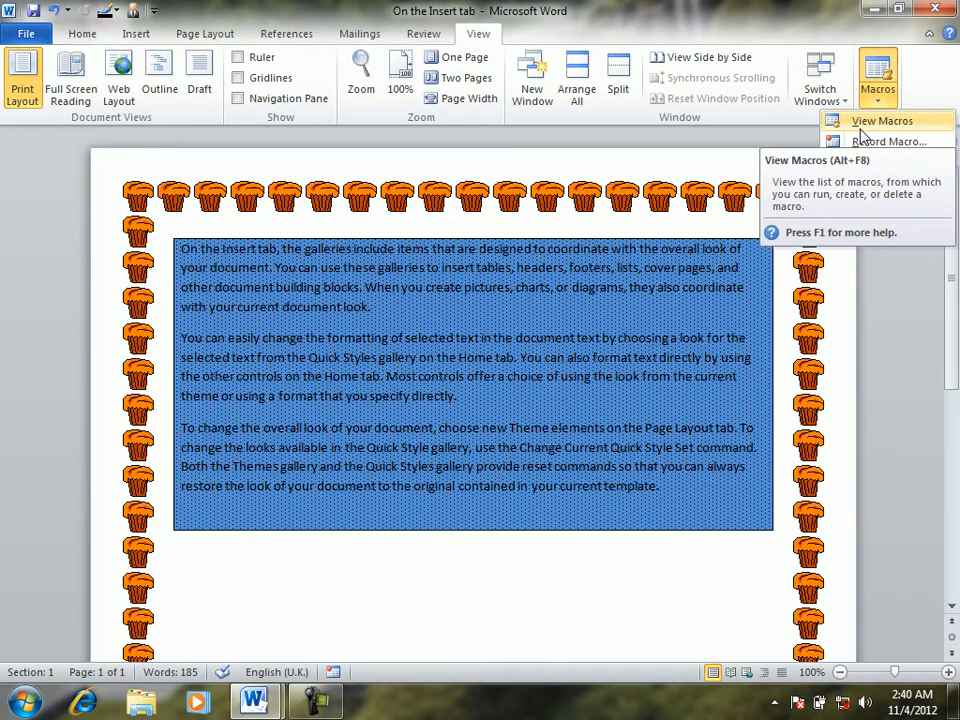
click(690, 422)
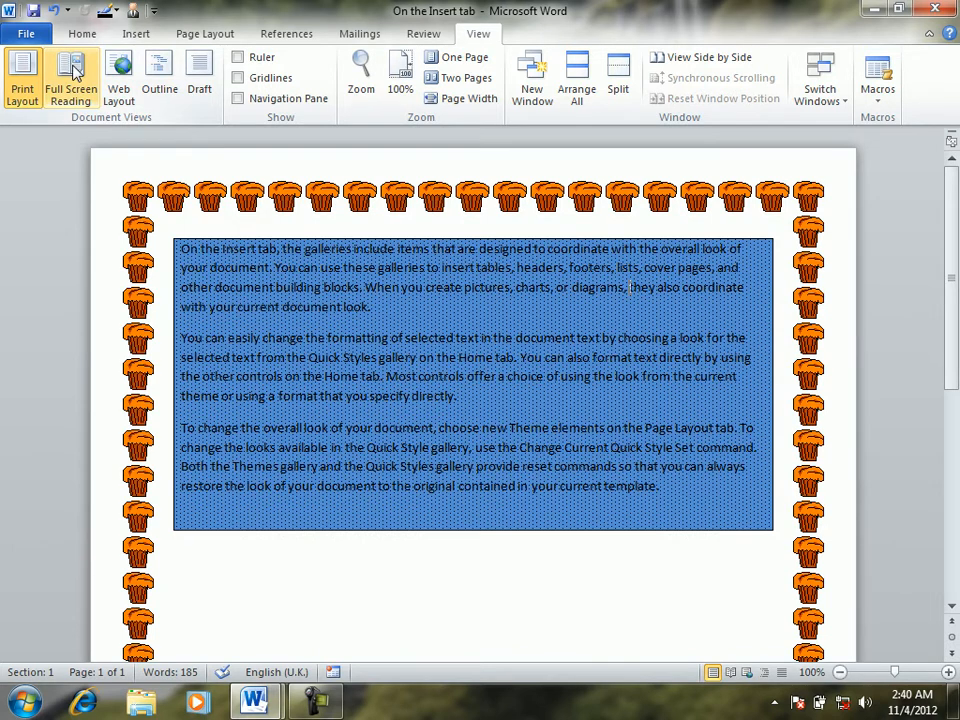
Step: Create a new blank document and set up a new macro recording stored in All Documents (Normal.dotm)
key(ctrl+n)
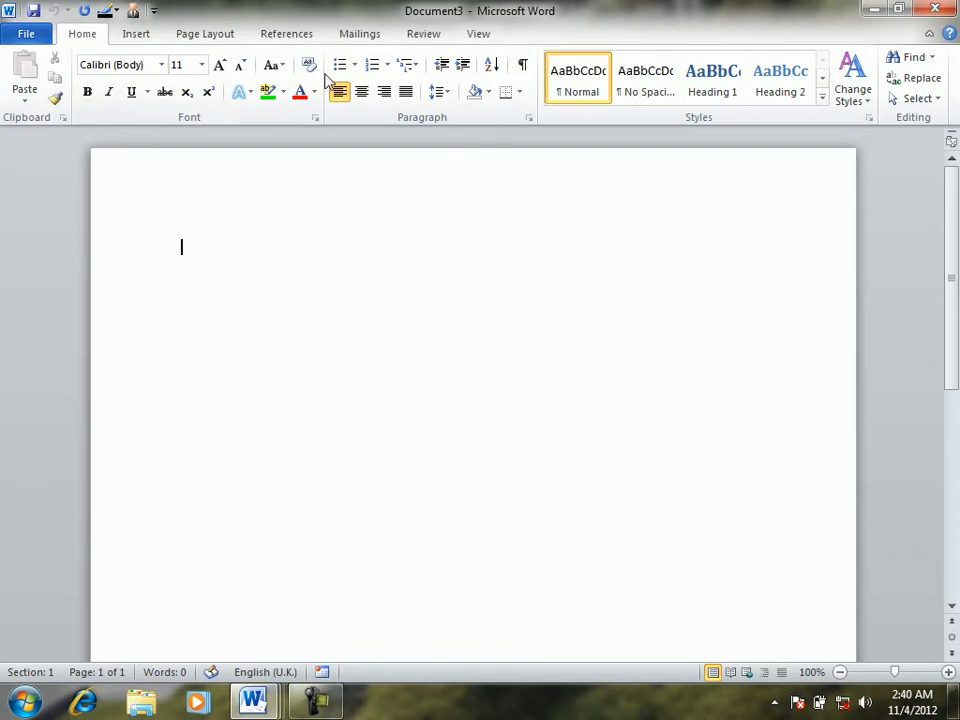
click(493, 37)
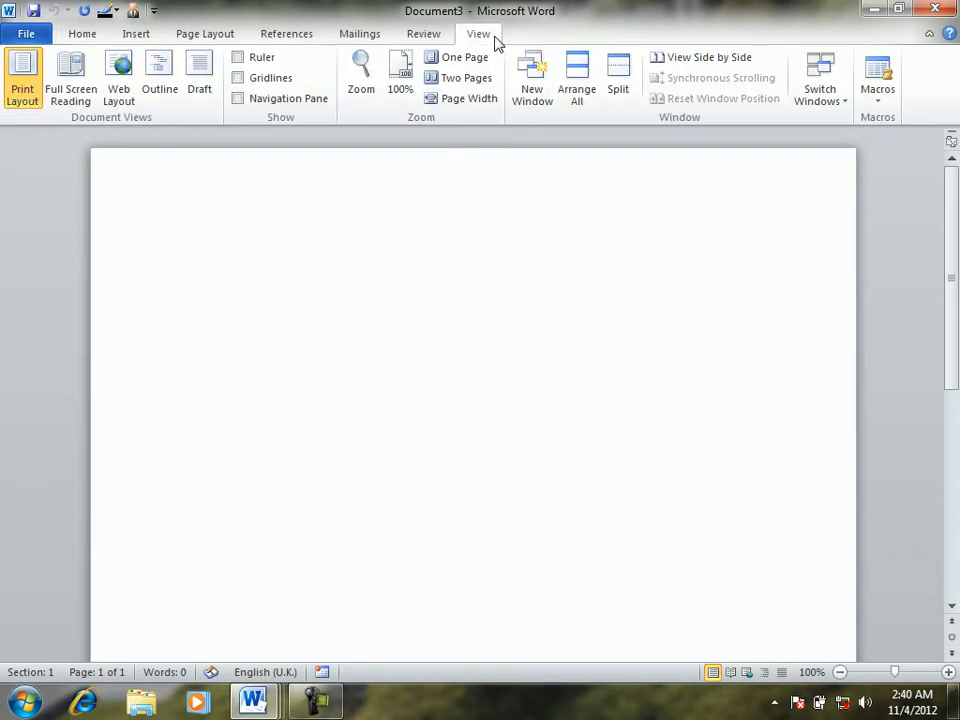
click(878, 100)
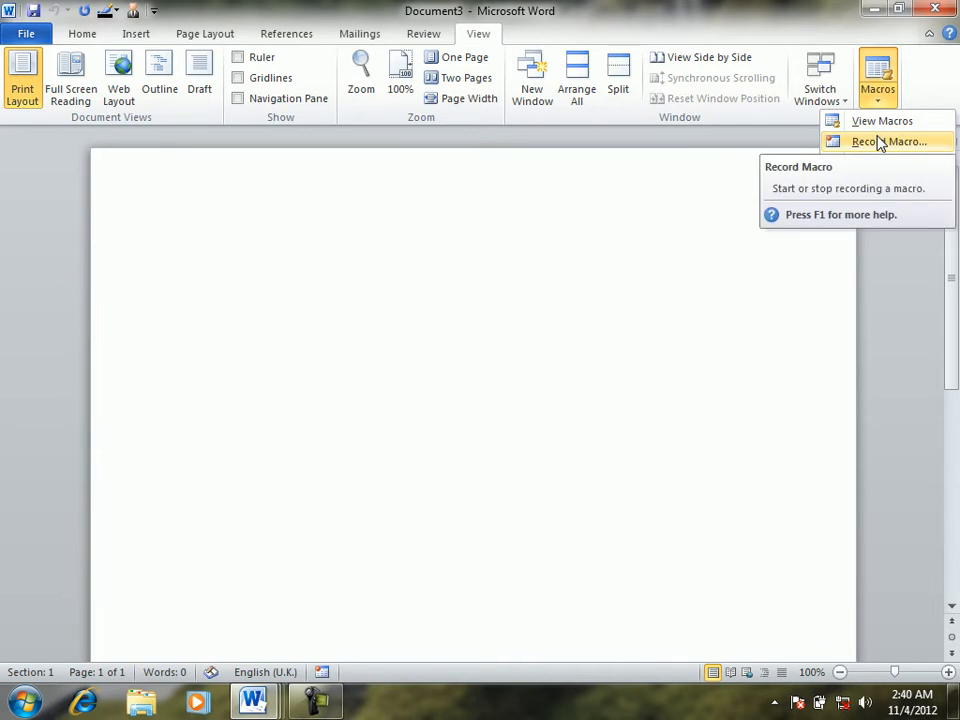
click(878, 142)
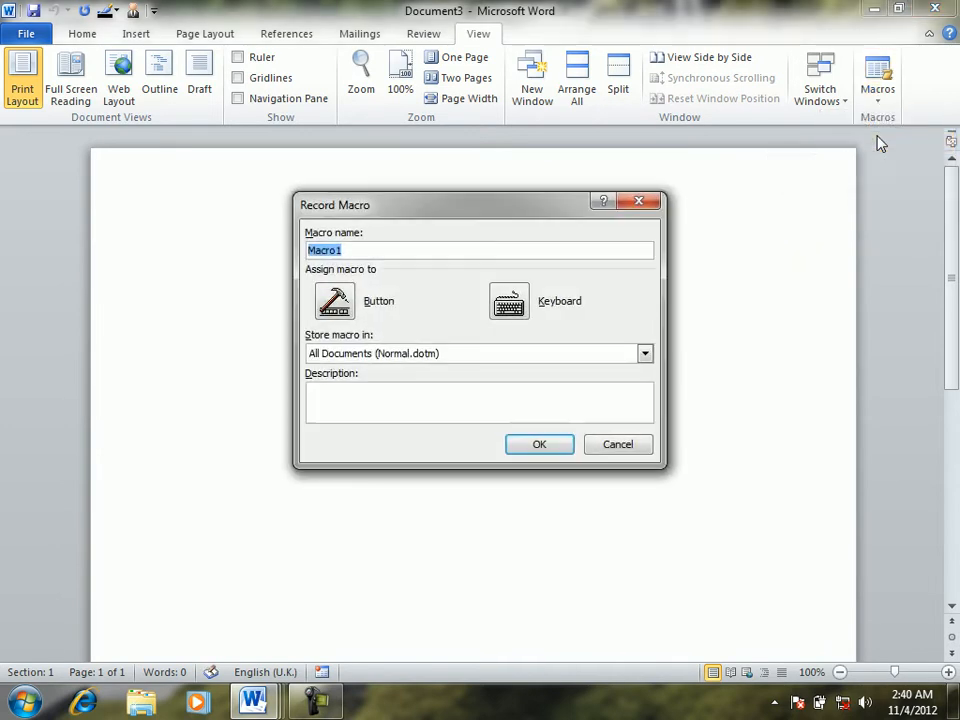
click(416, 355)
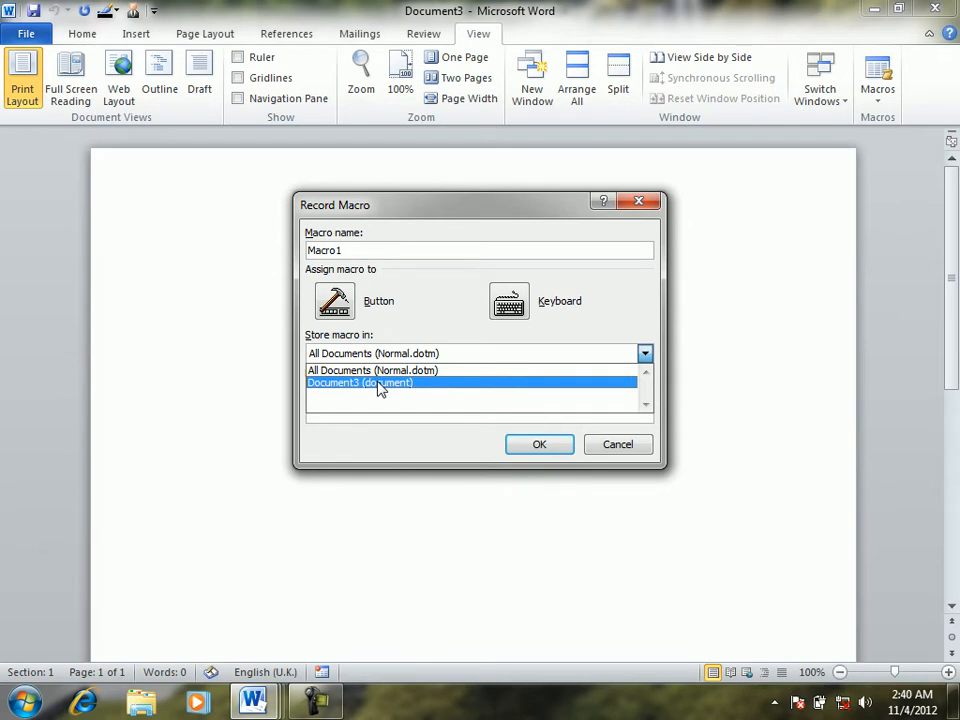
click(383, 370)
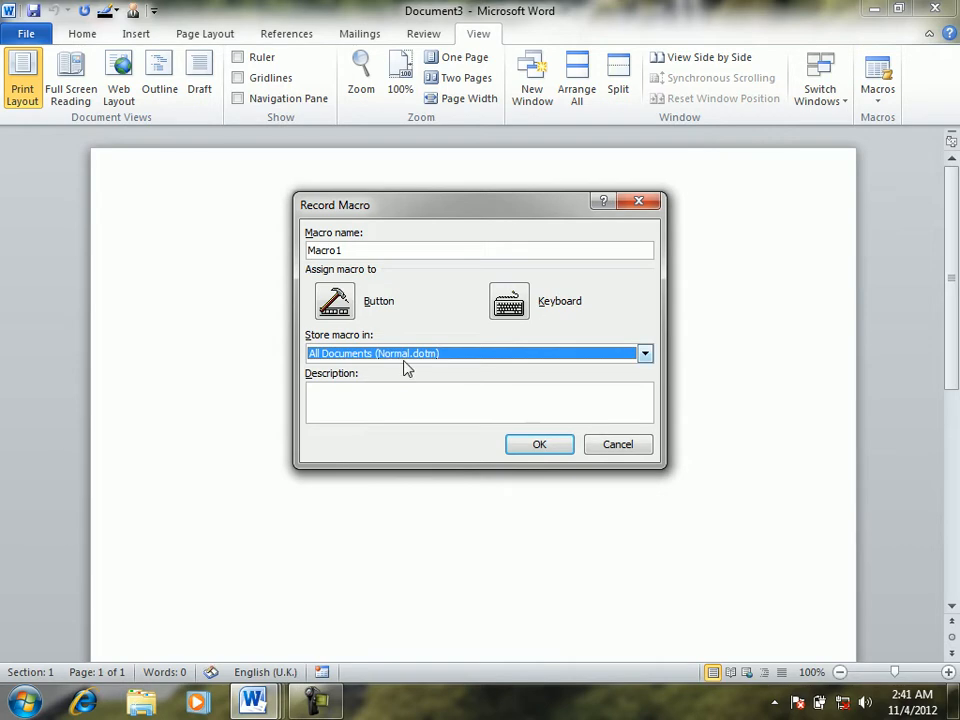
click(406, 360)
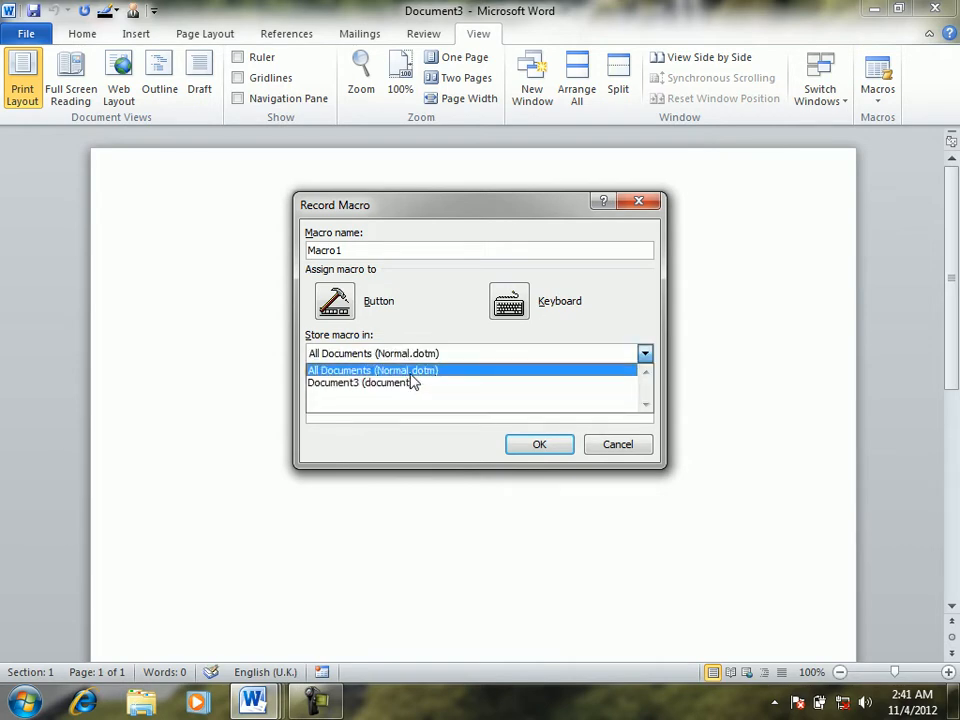
click(412, 372)
Step: Enter DFTERSTERTE RTER TERTRET RET as the macro's description and name the macro SECONDM
click(392, 412)
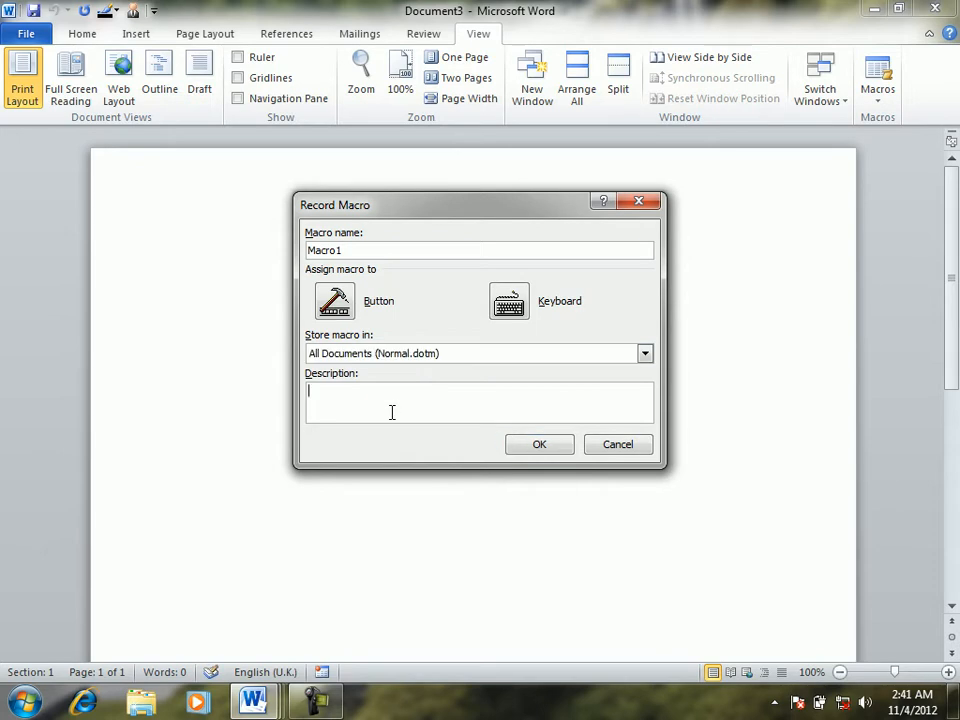
text(DFTERSTERTE RTER TERTRET RET)
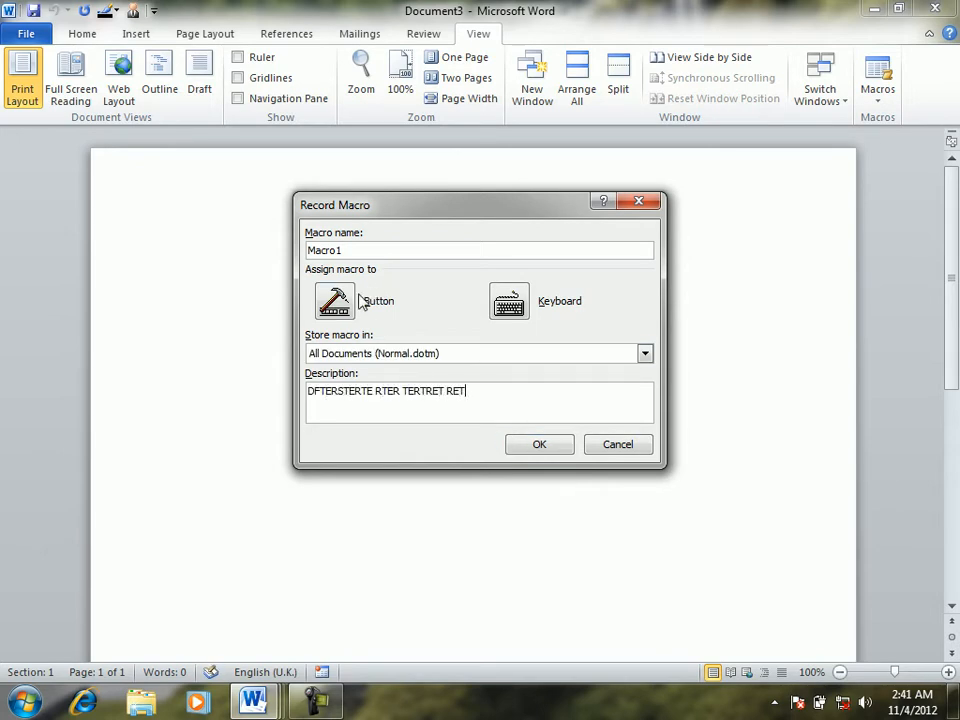
click(366, 254)
key(BackSpace)
key(BackSpace)
key(BackSpace)
key(BackSpace)
key(BackSpace)
key(BackSpace)
text(SECOTN)
key(BackSpace)
text(NDM)
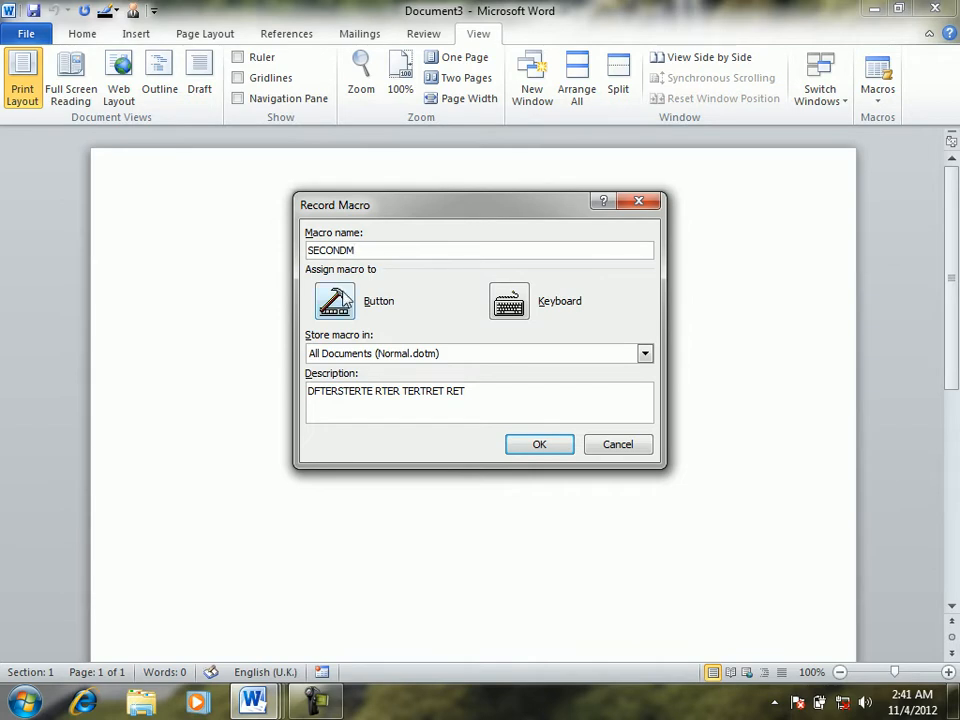
Step: Assign the macro to a button, replacing the monn command on the Quick Access Toolbar with Normal.NewMacros.SECONDM
click(338, 295)
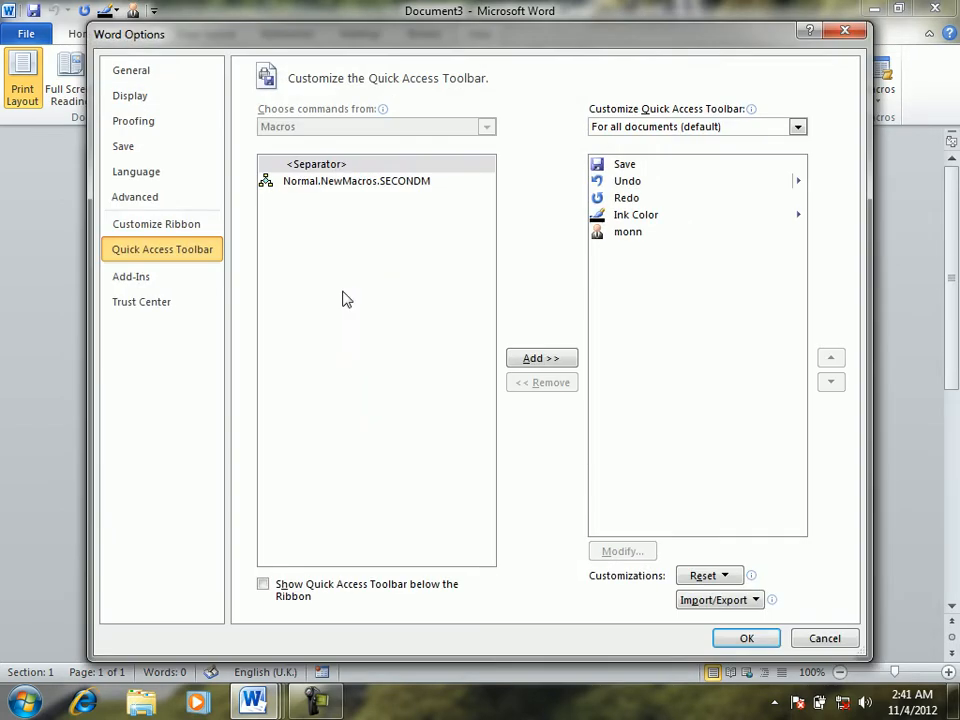
click(372, 183)
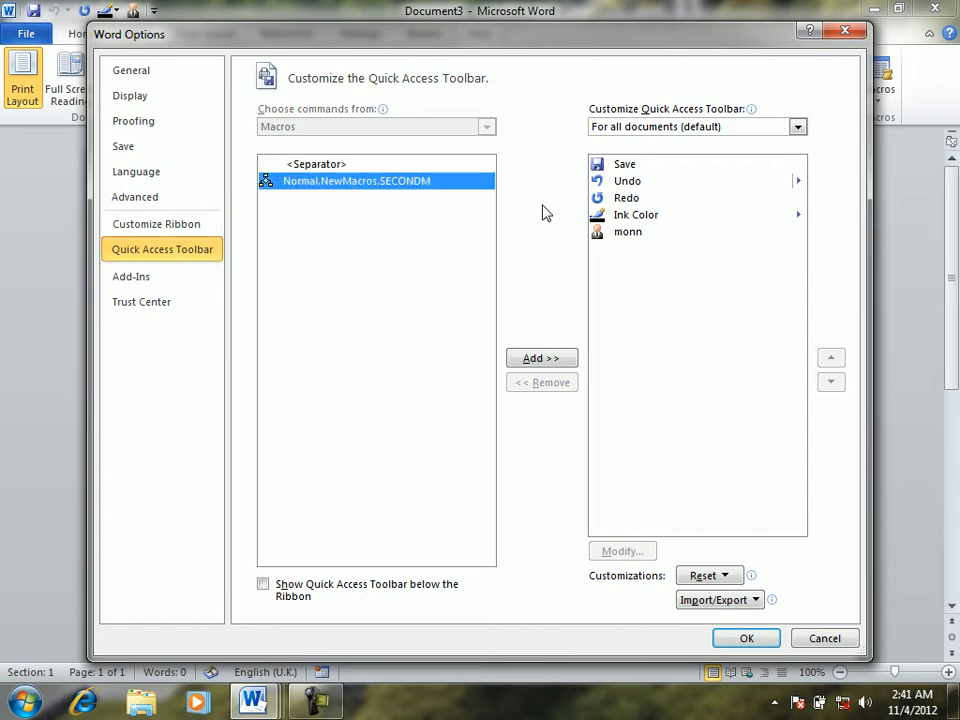
click(630, 235)
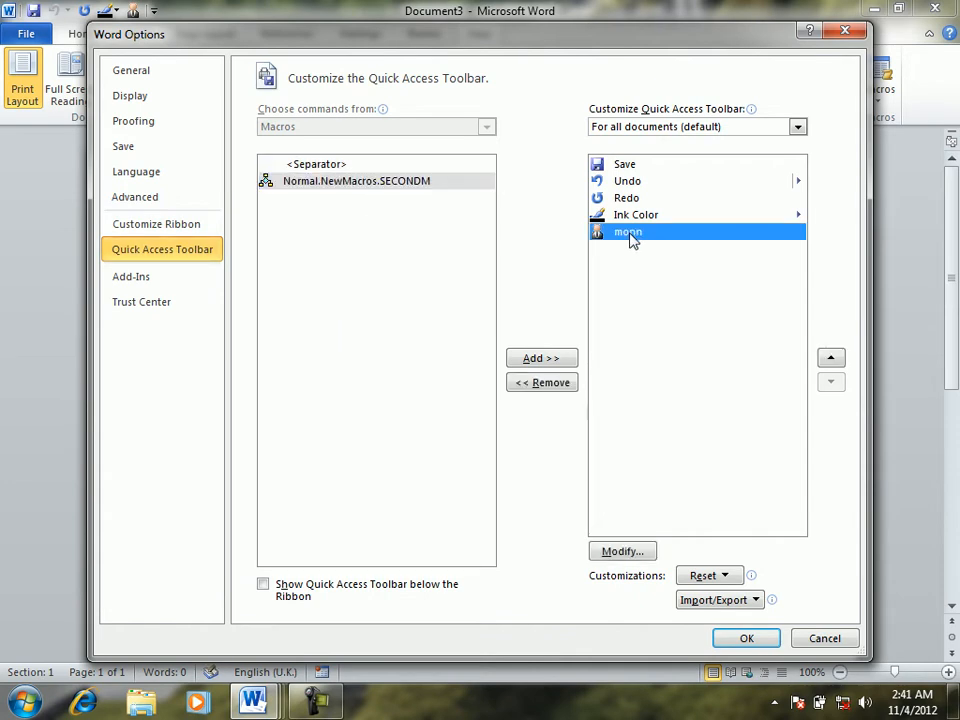
click(547, 388)
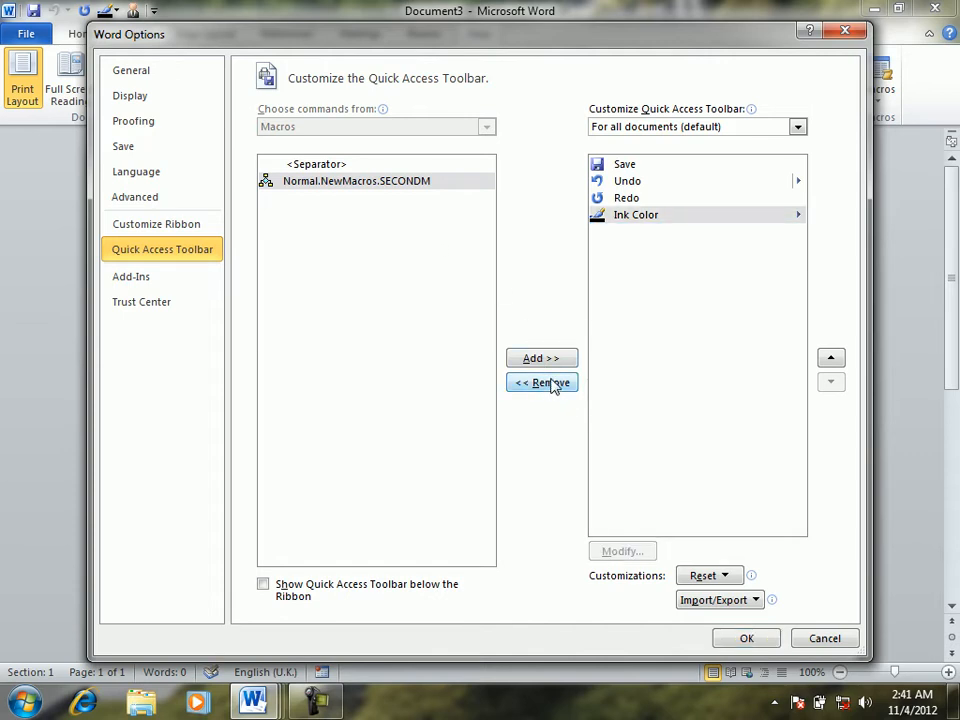
click(547, 362)
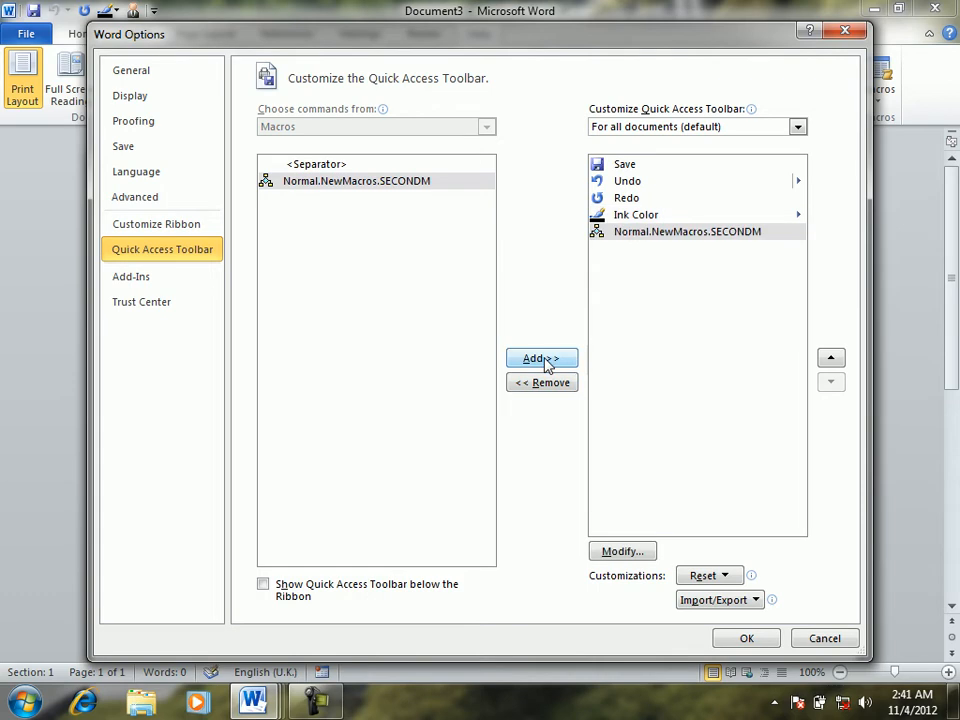
Step: Set the macro button's display name to SECOND and accept the toolbar changes to begin recording
click(622, 552)
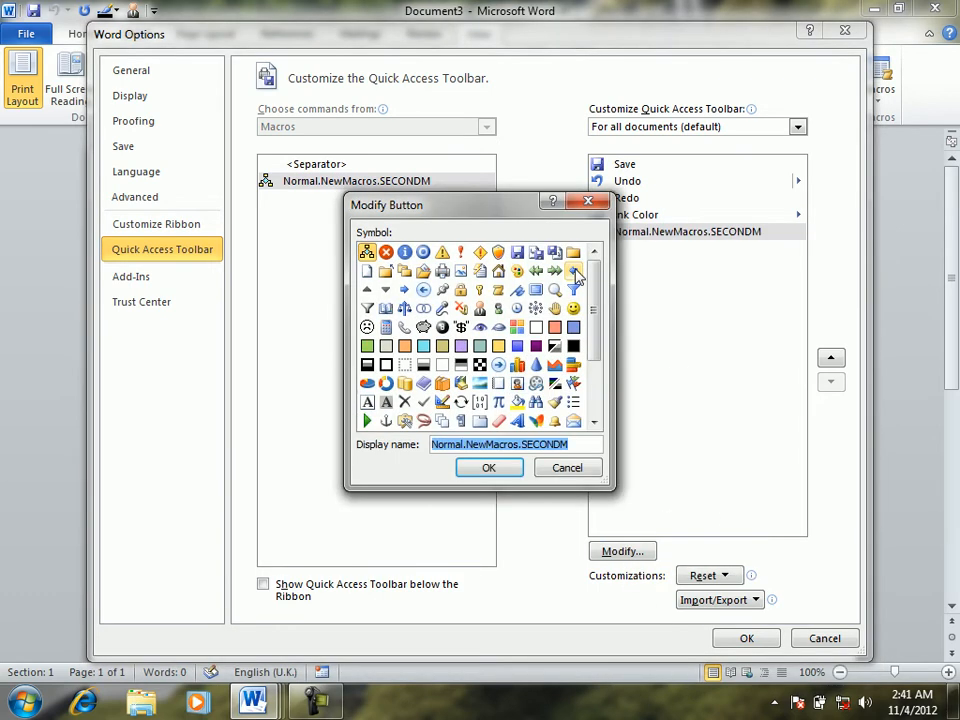
text(SECOND)
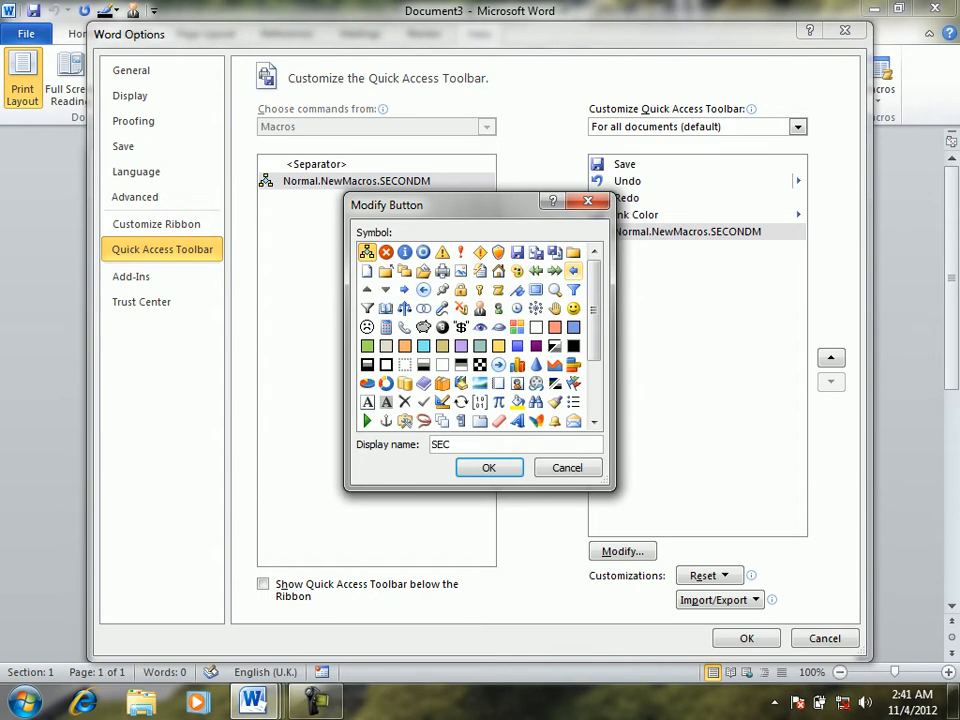
click(492, 469)
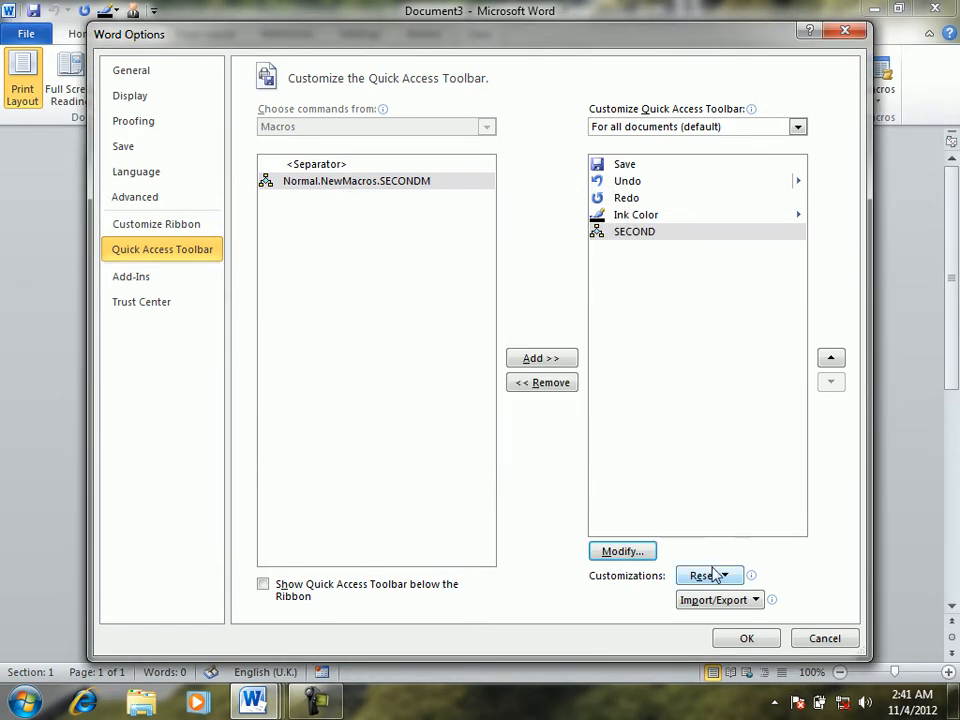
click(746, 638)
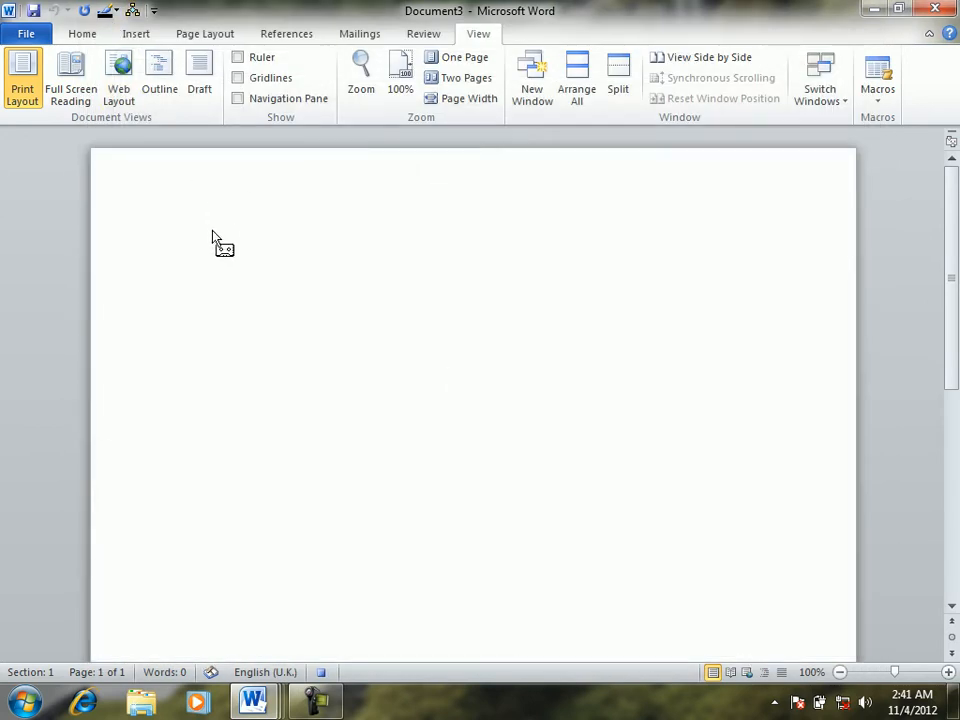
Step: Set up a custom text watermark reading GOOD SEE U AGAIN
click(205, 34)
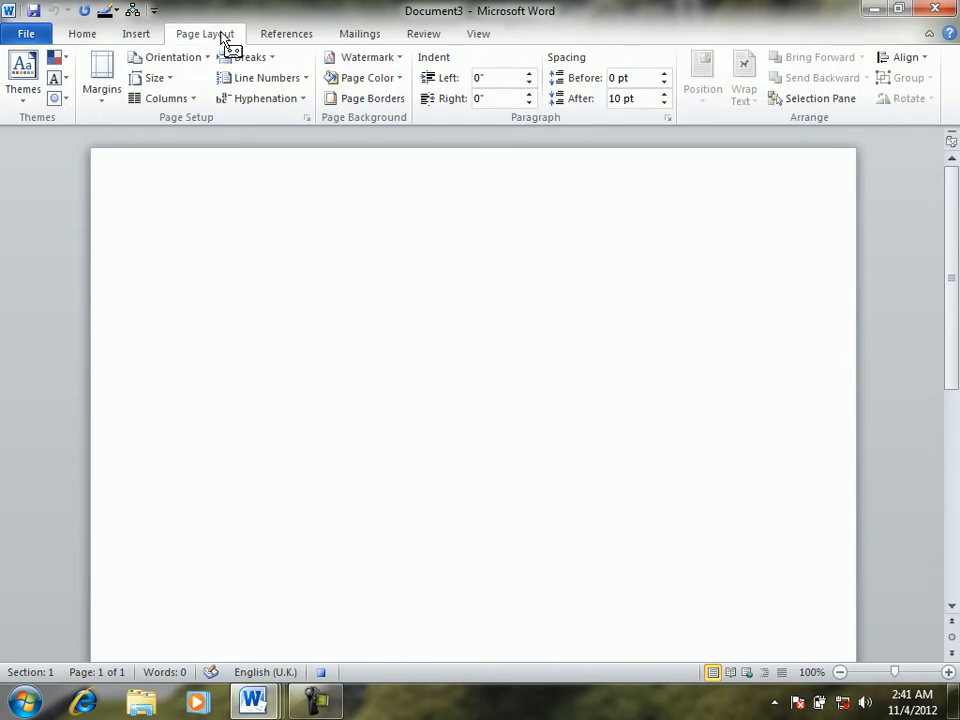
click(380, 58)
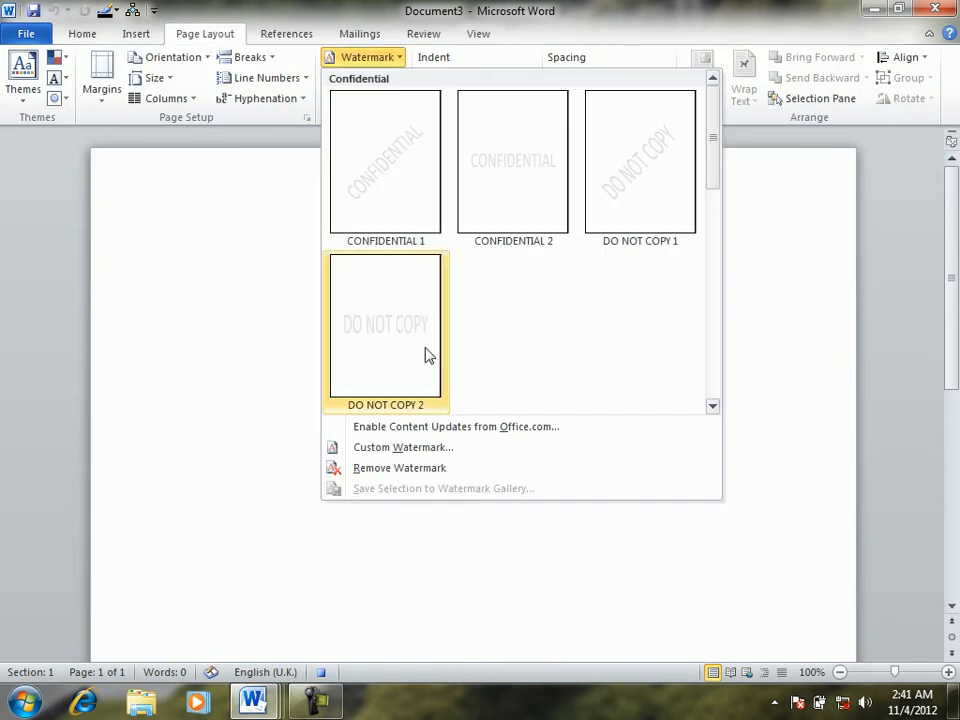
click(395, 450)
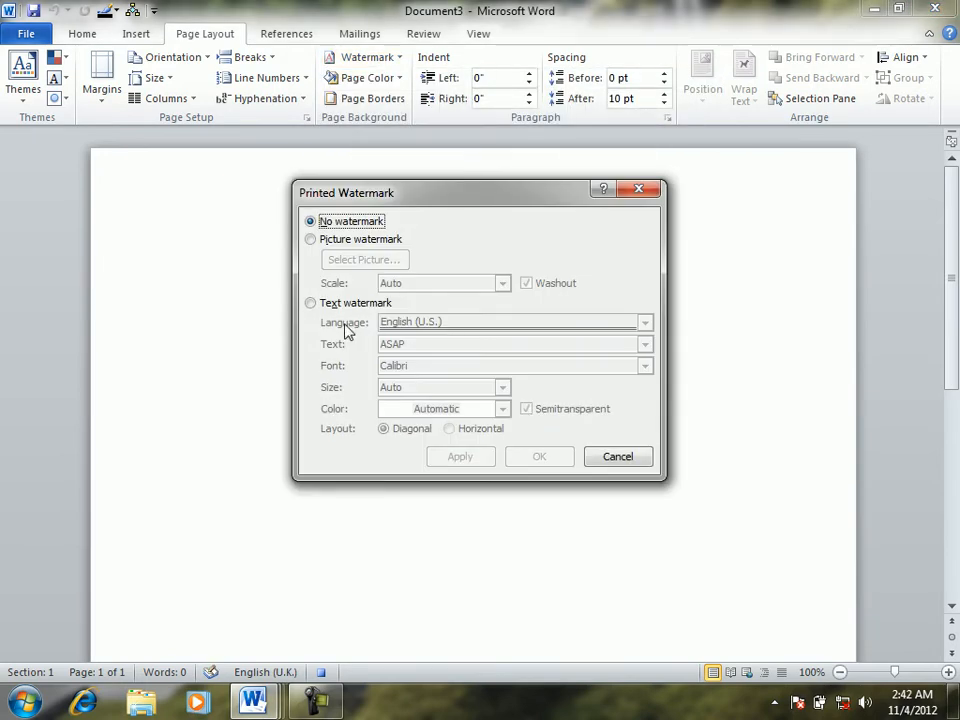
click(345, 305)
click(490, 342)
key(BackSpace)
key(BackSpace)
key(BackSpace)
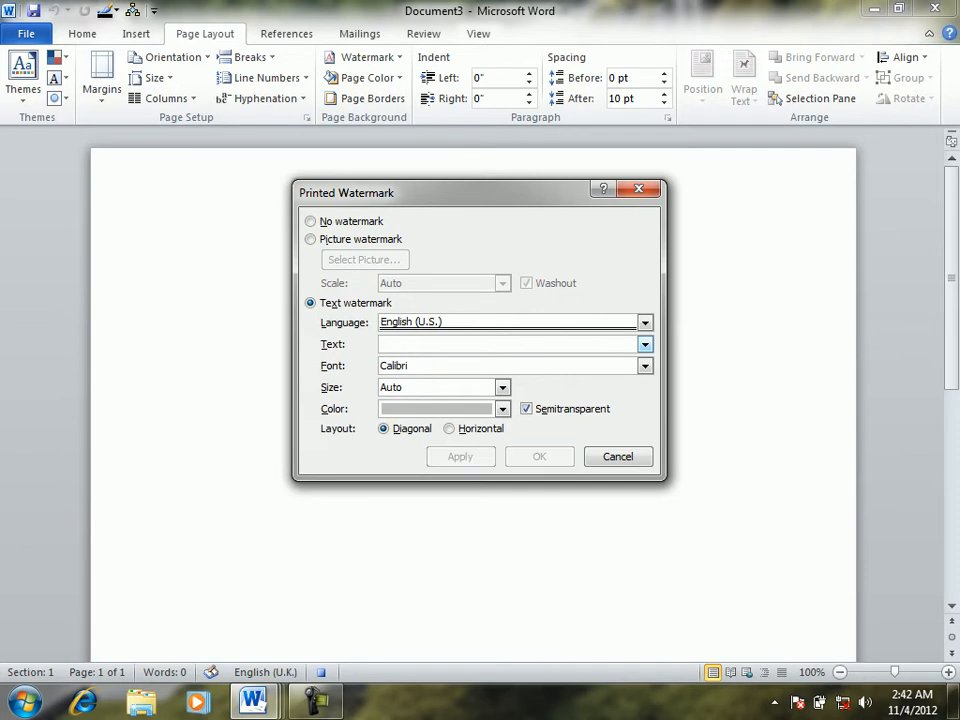
text(GOOD SEE)
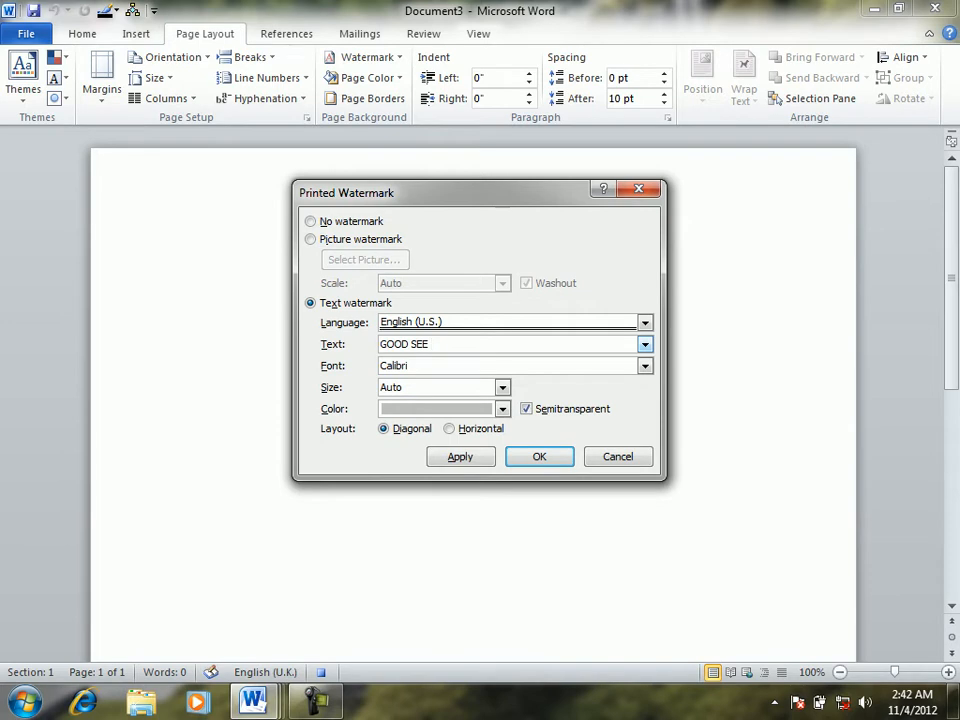
text( U AGHAN)
key(BackSpace)
key(BackSpace)
Step: Set the watermark's colour to red and apply it to the page
click(501, 409)
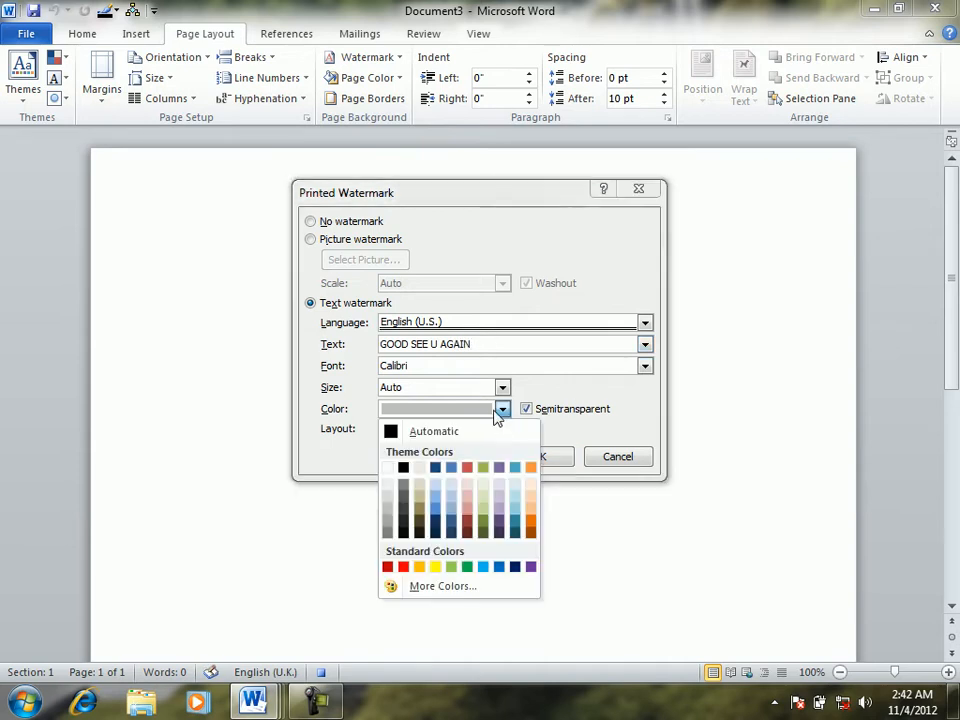
click(403, 567)
click(557, 461)
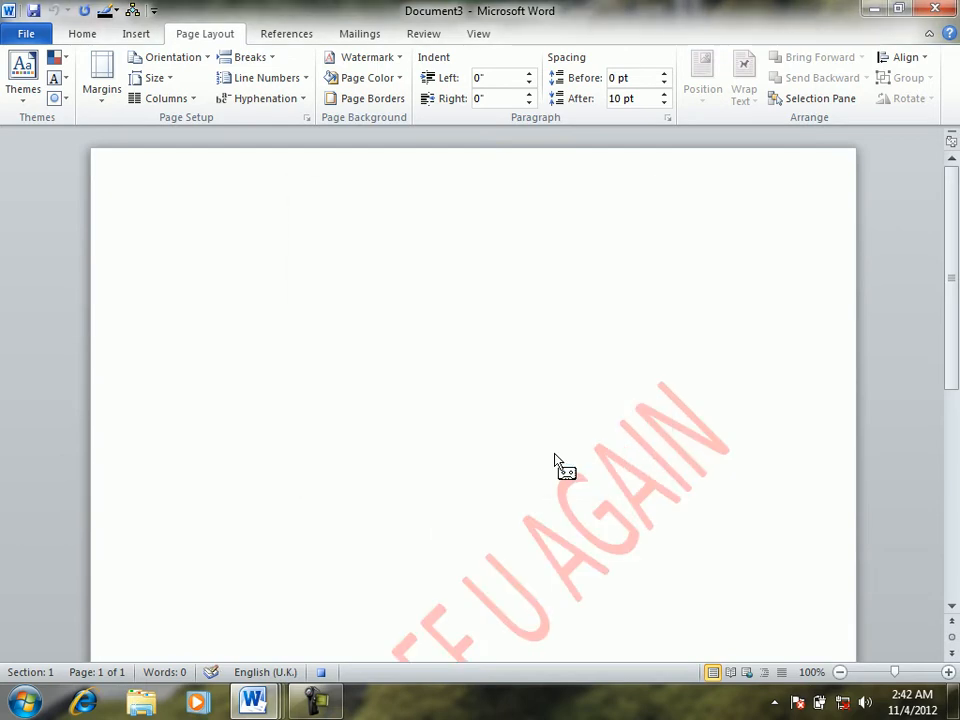
Step: Choose the orange cupcake art as a box page border for the whole document
click(370, 98)
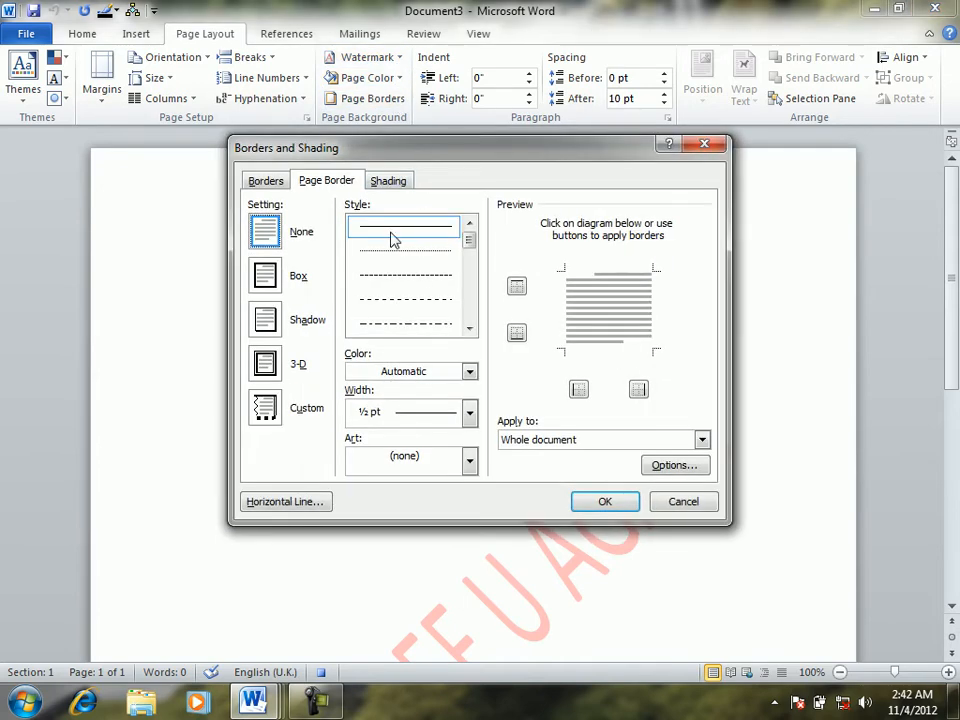
click(424, 459)
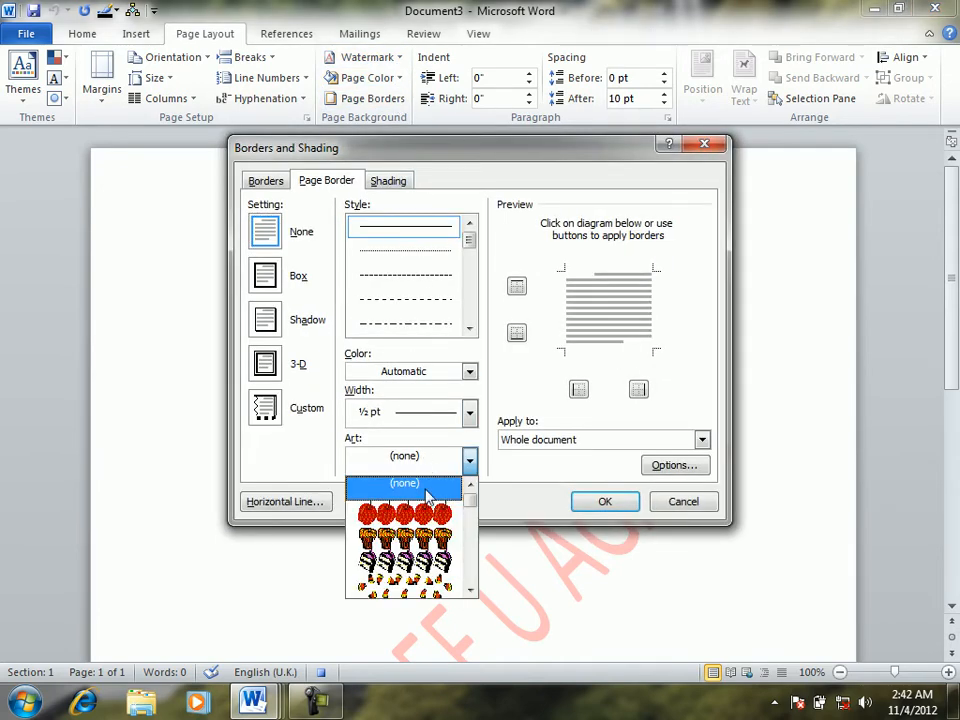
click(428, 536)
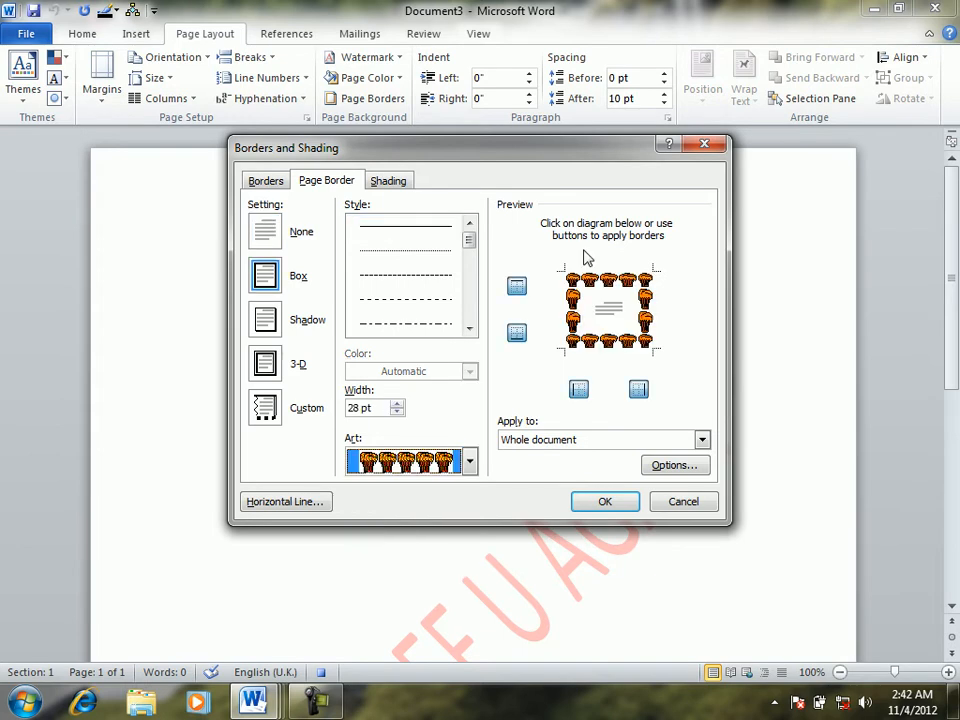
Step: Give the paragraph a light grey shading fill and apply it together with the page border
click(390, 181)
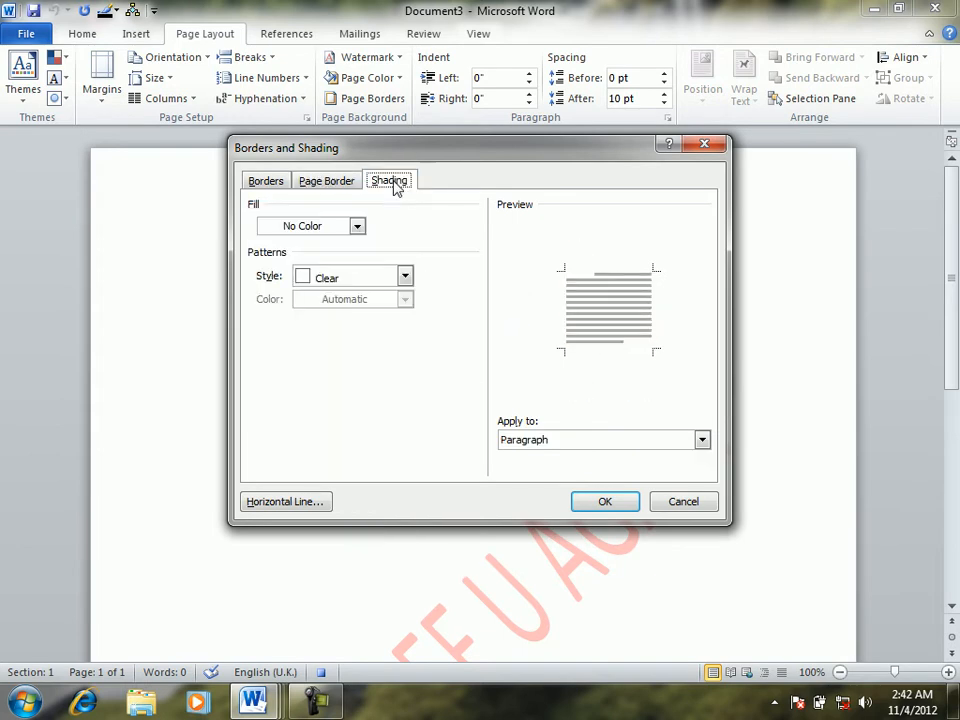
click(345, 228)
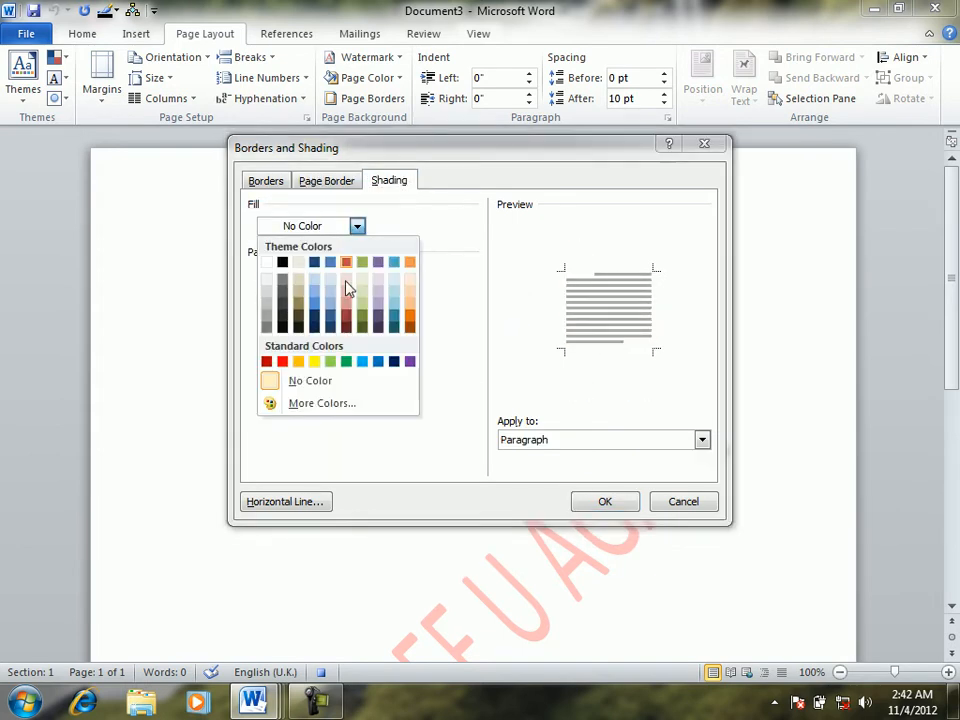
click(270, 298)
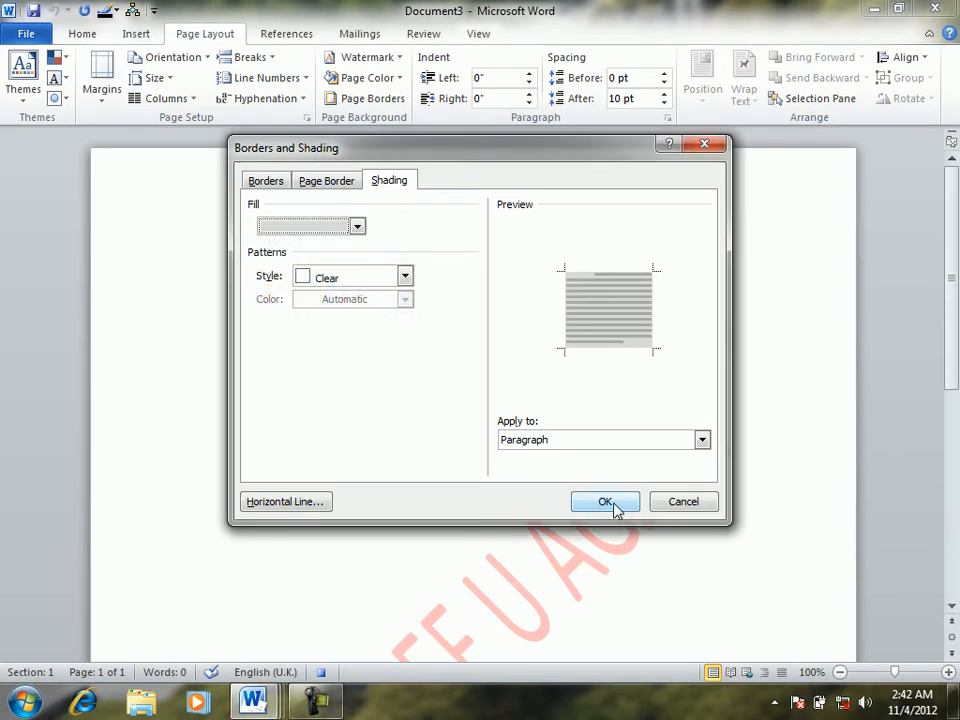
click(614, 505)
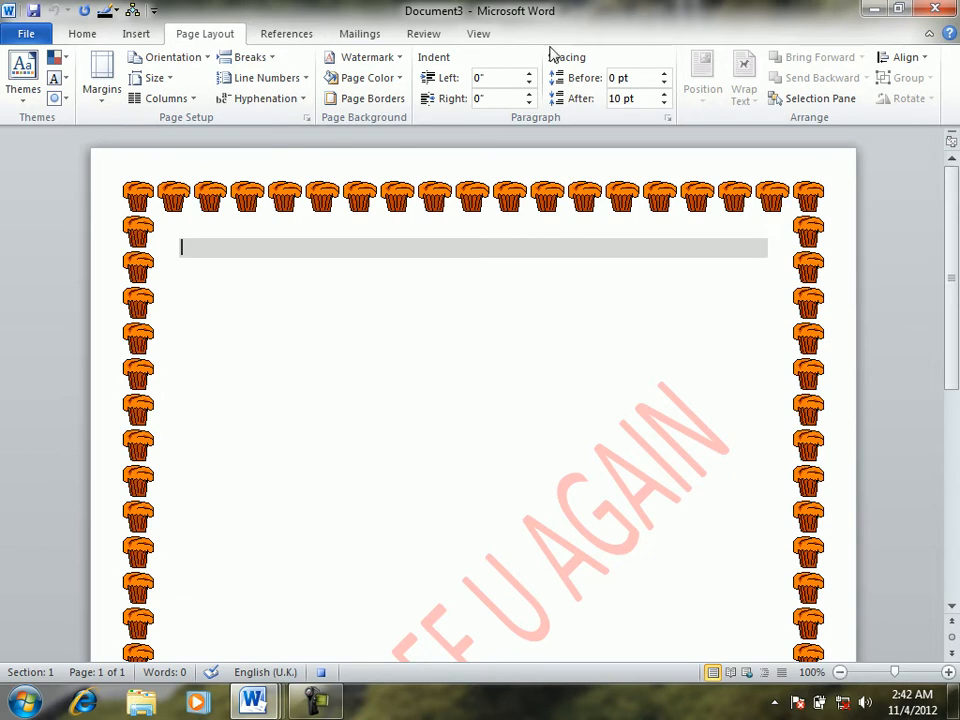
Step: Pause the macro recording and then stop it
click(486, 37)
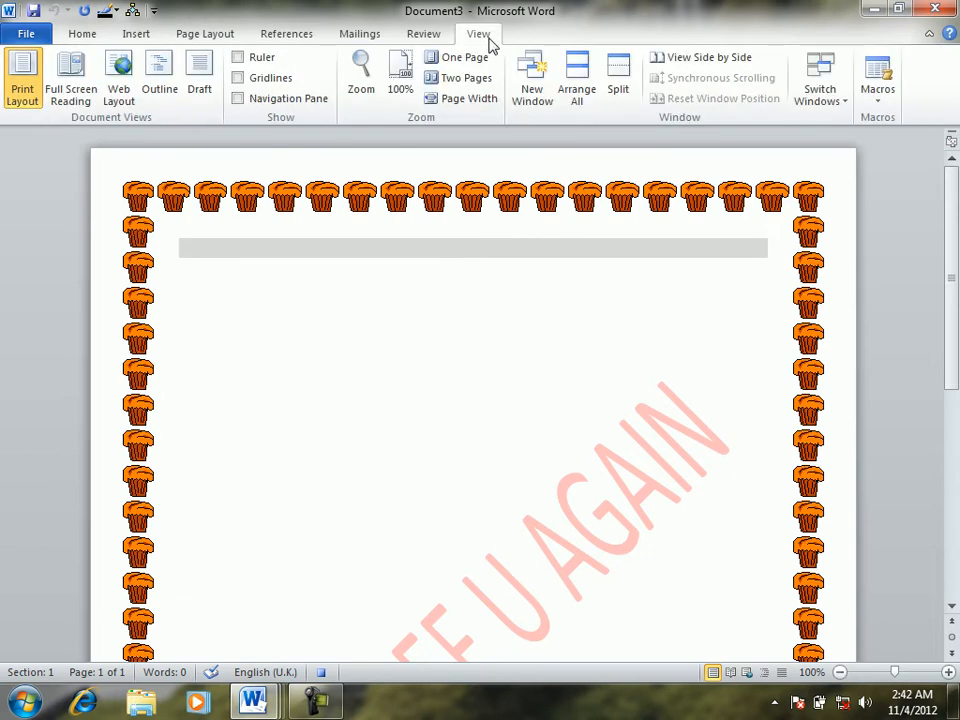
click(878, 97)
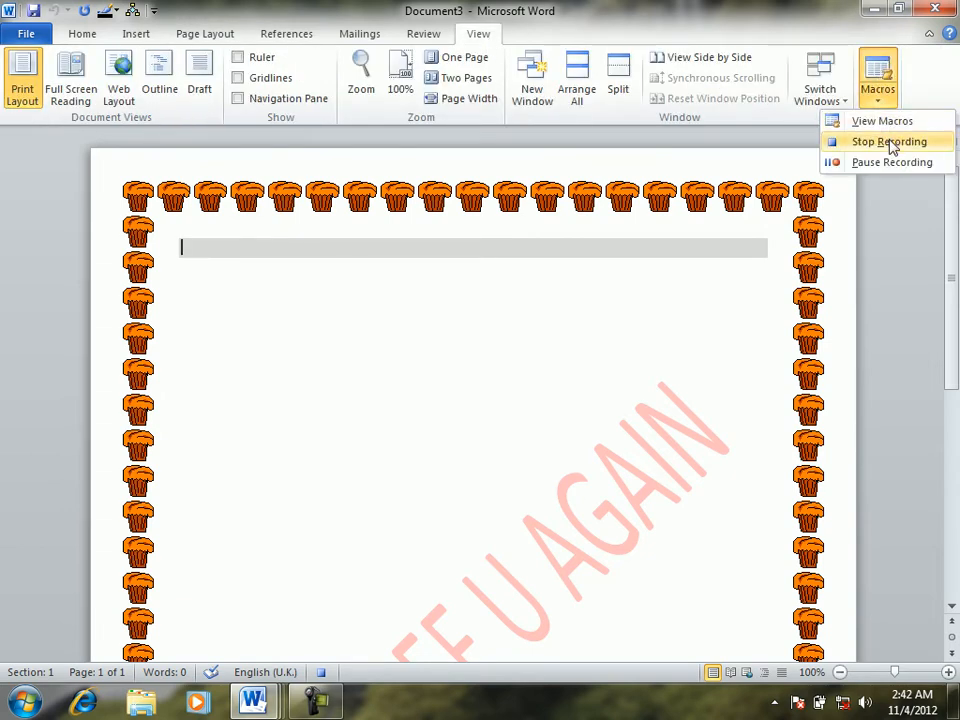
click(890, 165)
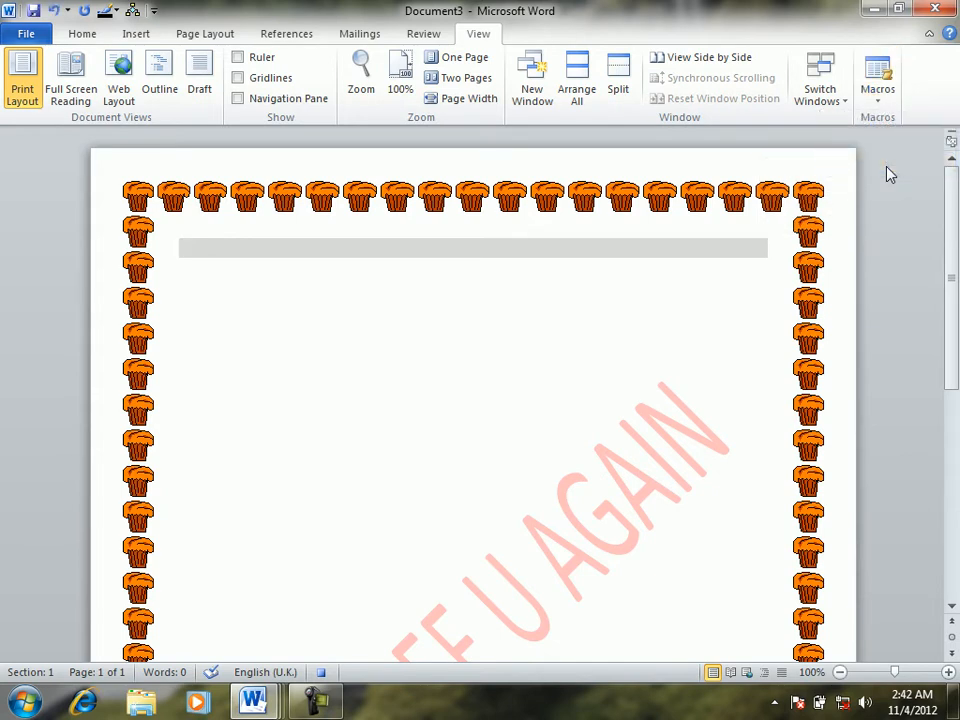
click(881, 103)
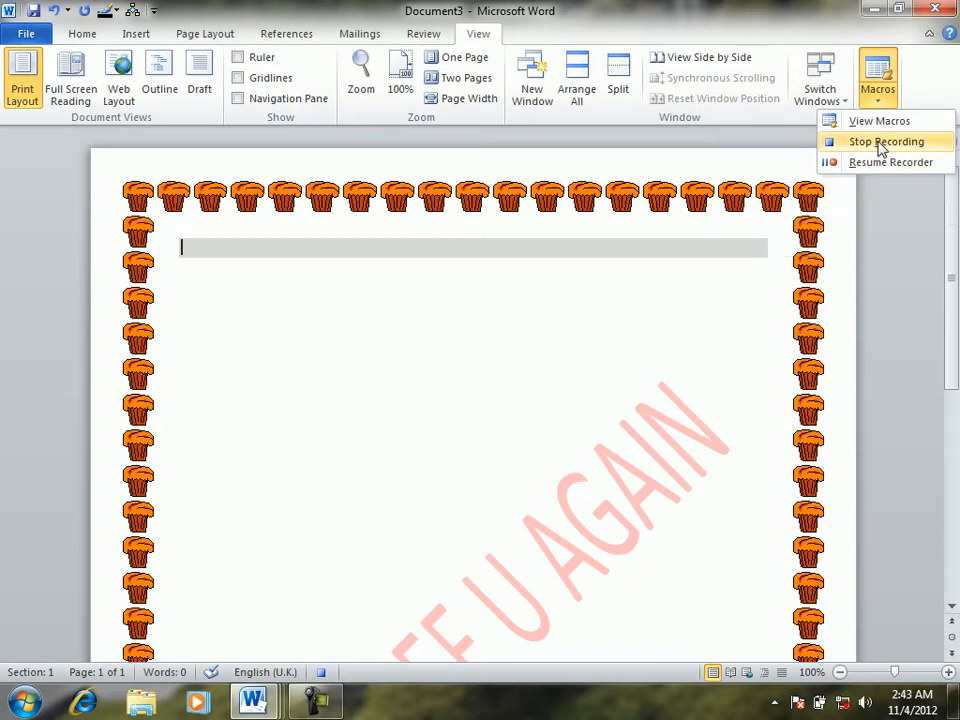
click(881, 145)
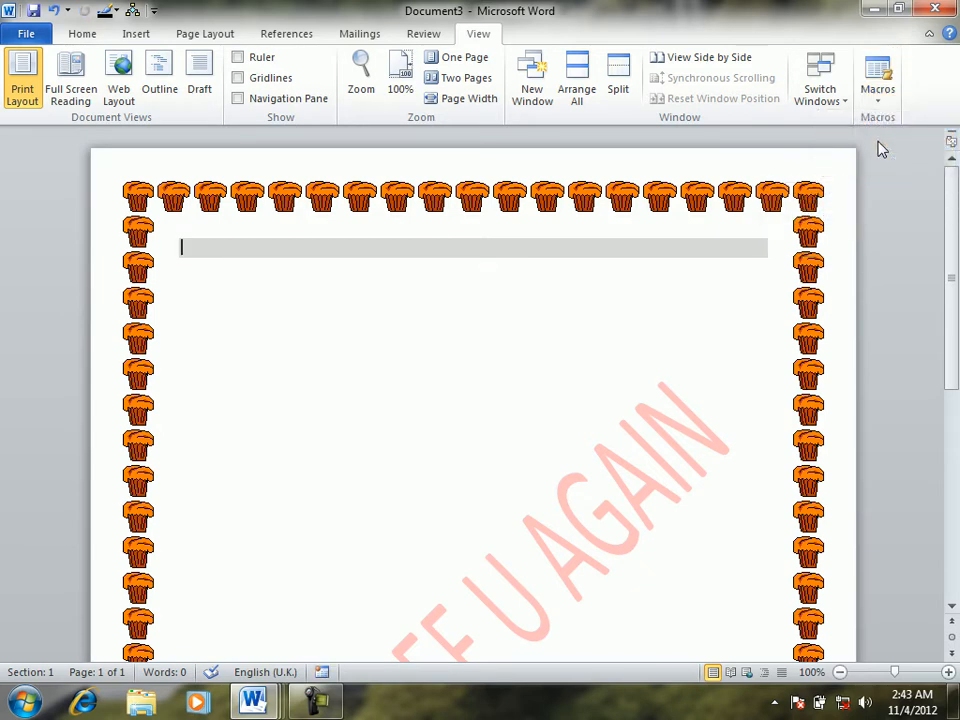
Step: Create a new blank document and fill it with sample paragraphs using =RAND()
key(ctrl+n)
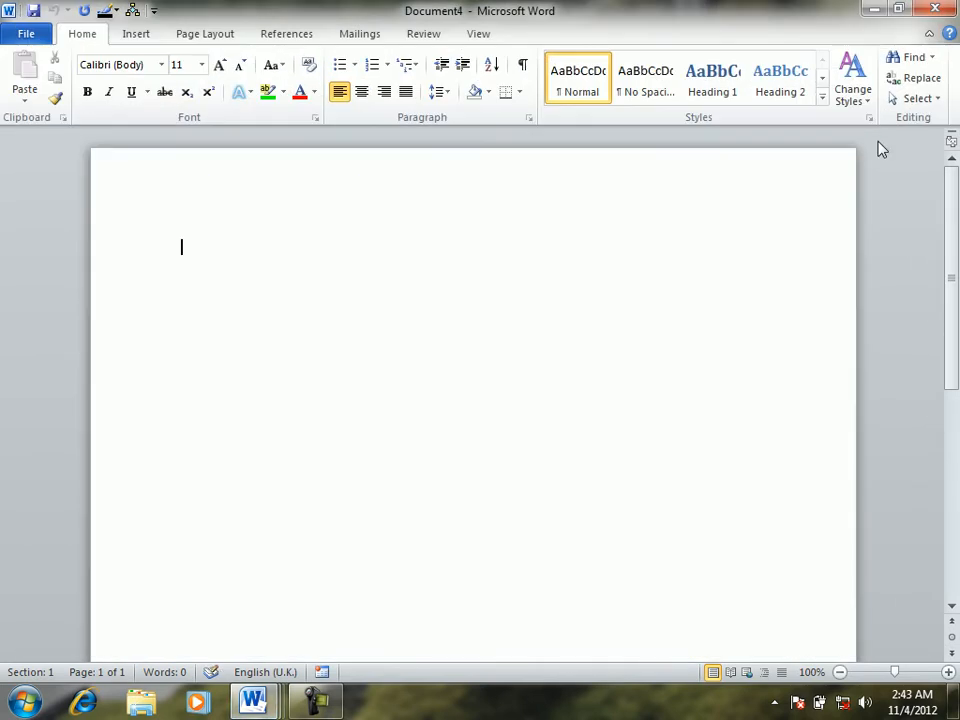
text(=RAND())
key(Return)
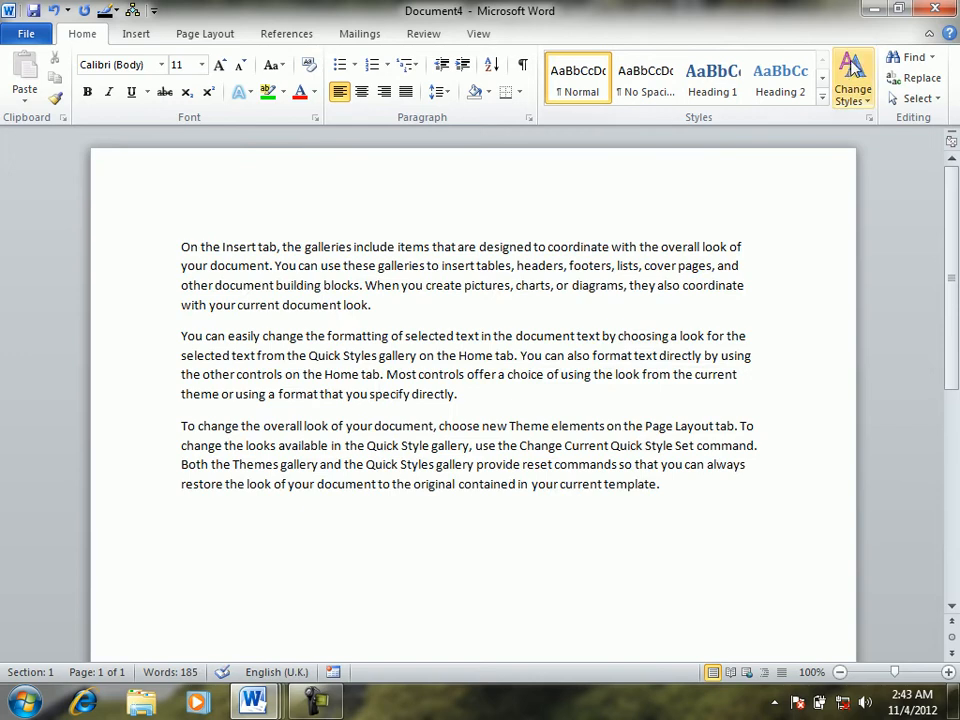
Step: Select all the sample text and run the SECONDM macro on it from its Quick Access Toolbar command
key(ctrl+a)
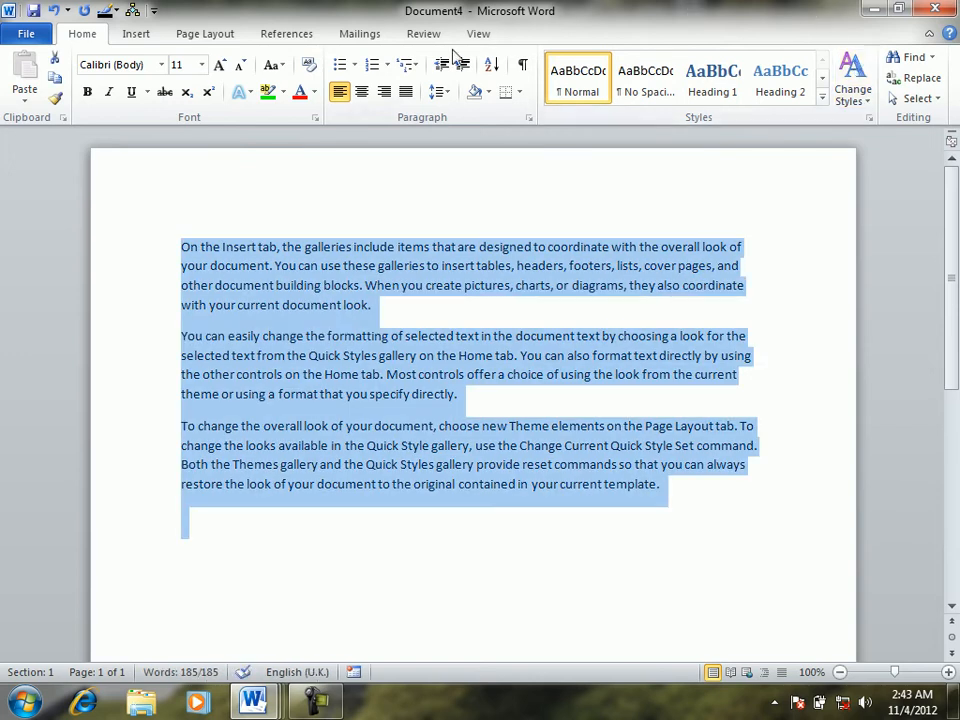
click(132, 14)
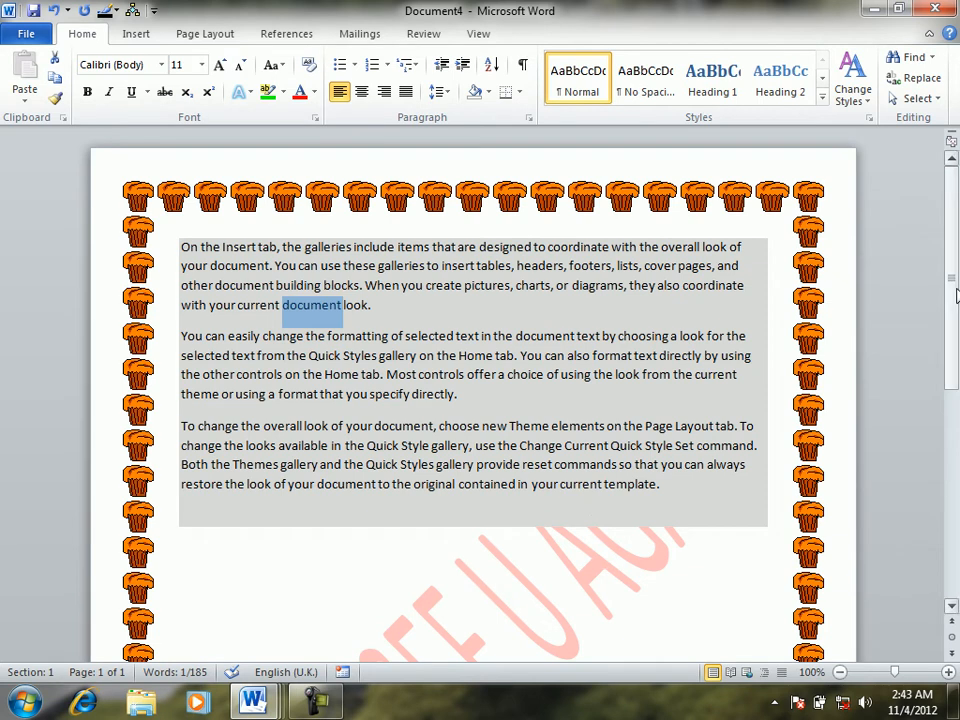
drag(955, 296, 952, 365)
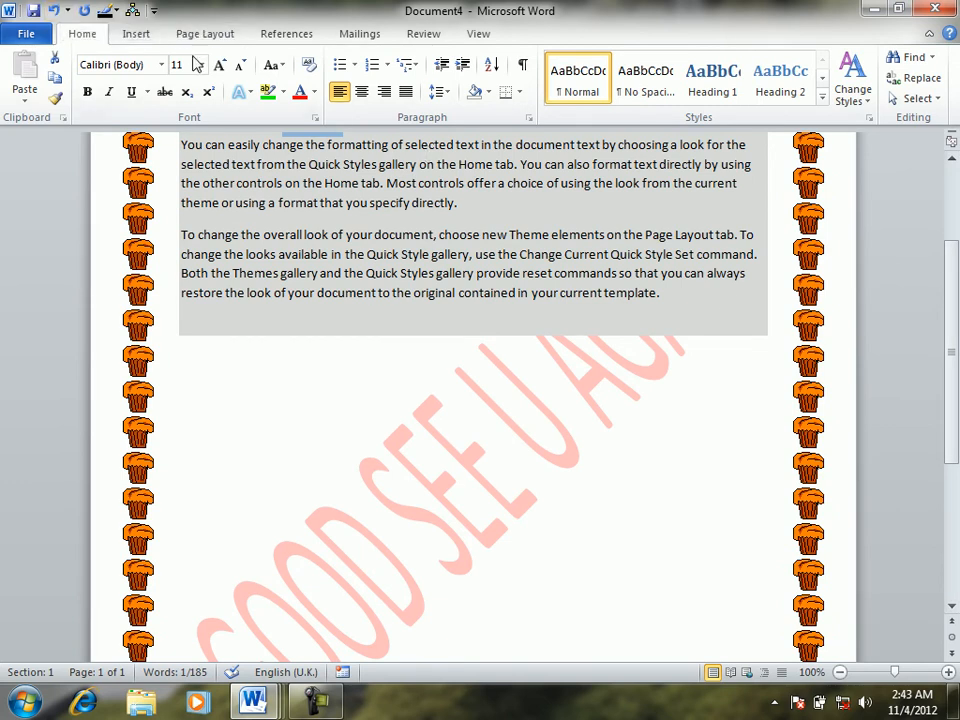
Step: Delete the sample text word by word from the end of the last paragraph back to "by choosing" in the second paragraph
click(662, 293)
key(ctrl+BackSpace)
key(ctrl+BackSpace)
key(ctrl+BackSpace)
key(ctrl+BackSpace)
key(ctrl+BackSpace)
key(ctrl+BackSpace)
key(ctrl+BackSpace)
key(ctrl+BackSpace)
key(ctrl+BackSpace)
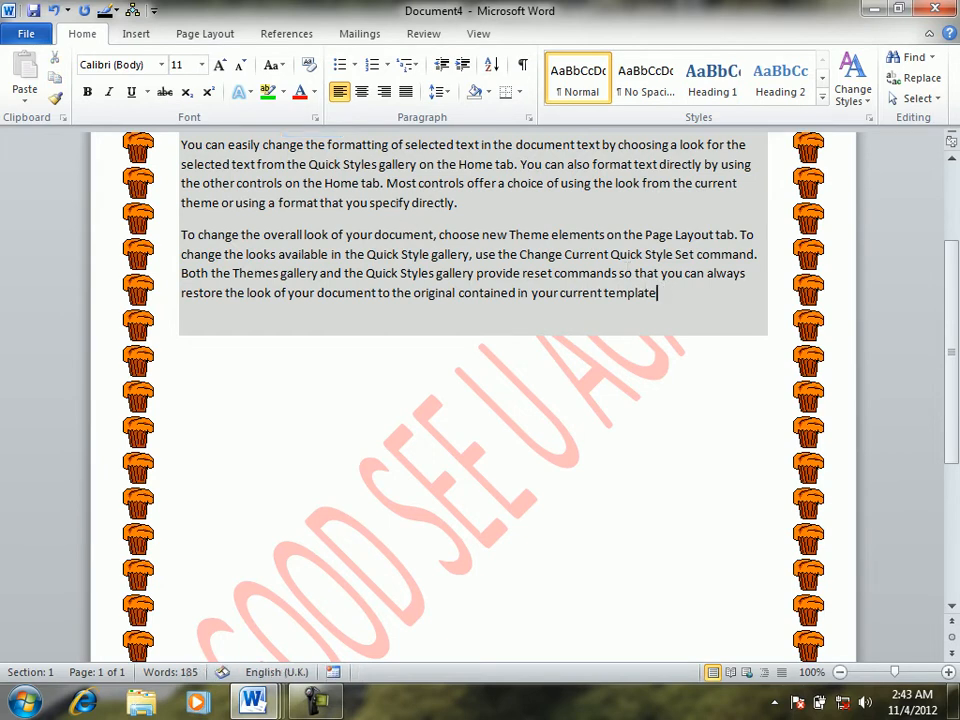
key(ctrl+BackSpace)
key(ctrl+BackSpace)
key(ctrl+BackSpace)
key(ctrl+BackSpace)
key(ctrl+BackSpace)
key(ctrl+BackSpace)
key(ctrl+BackSpace)
key(ctrl+BackSpace)
key(ctrl+BackSpace)
key(ctrl+BackSpace)
key(ctrl+BackSpace)
key(ctrl+BackSpace)
key(ctrl+BackSpace)
key(ctrl+BackSpace)
key(ctrl+BackSpace)
key(ctrl+BackSpace)
key(ctrl+BackSpace)
key(ctrl+BackSpace)
key(ctrl+BackSpace)
key(ctrl+BackSpace)
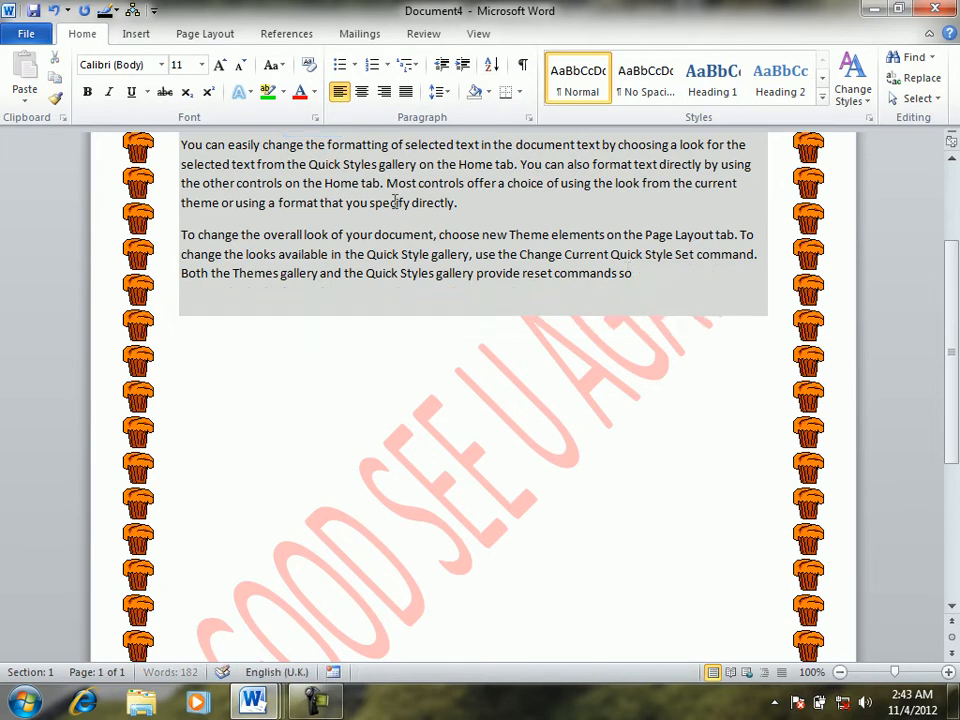
key(ctrl+BackSpace)
key(ctrl+BackSpace)
key(ctrl+BackSpace)
key(ctrl+BackSpace)
key(ctrl+BackSpace)
key(ctrl+BackSpace)
key(ctrl+BackSpace)
key(ctrl+BackSpace)
key(ctrl+BackSpace)
key(ctrl+BackSpace)
key(ctrl+BackSpace)
key(ctrl+BackSpace)
key(ctrl+BackSpace)
key(ctrl+BackSpace)
key(ctrl+BackSpace)
key(ctrl+BackSpace)
key(ctrl+BackSpace)
key(ctrl+BackSpace)
key(ctrl+BackSpace)
key(ctrl+BackSpace)
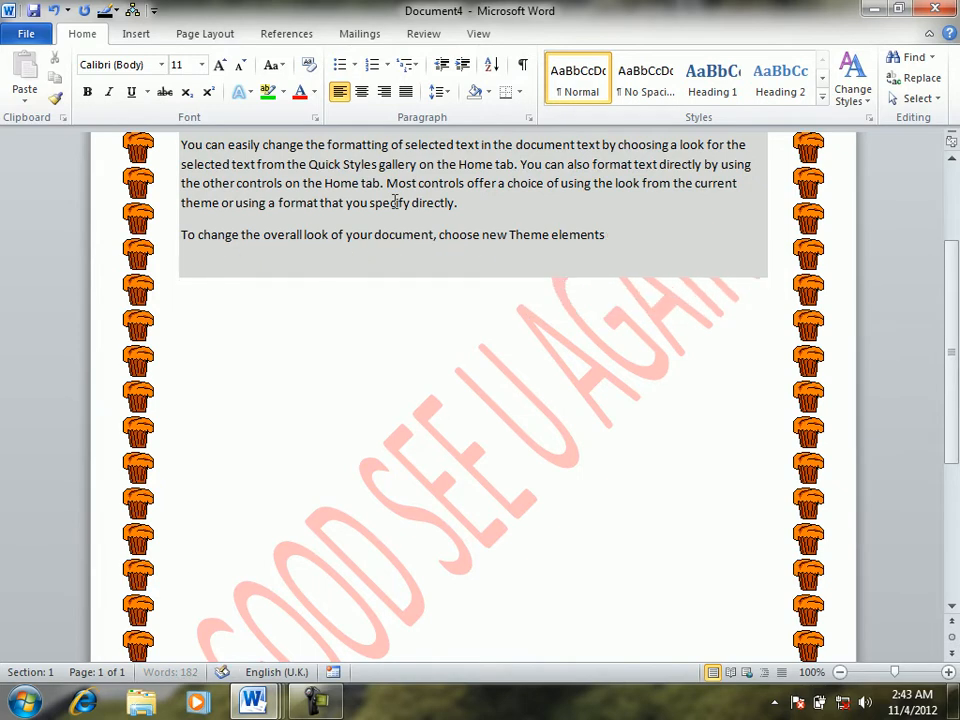
key(ctrl+BackSpace)
key(ctrl+BackSpace)
key(ctrl+BackSpace)
key(ctrl+BackSpace)
key(ctrl+BackSpace)
key(ctrl+BackSpace)
key(ctrl+BackSpace)
key(ctrl+BackSpace)
key(ctrl+BackSpace)
key(ctrl+BackSpace)
key(ctrl+BackSpace)
key(ctrl+BackSpace)
key(ctrl+BackSpace)
key(ctrl+BackSpace)
key(ctrl+BackSpace)
key(ctrl+BackSpace)
key(ctrl+BackSpace)
key(ctrl+BackSpace)
key(ctrl+BackSpace)
key(ctrl+BackSpace)
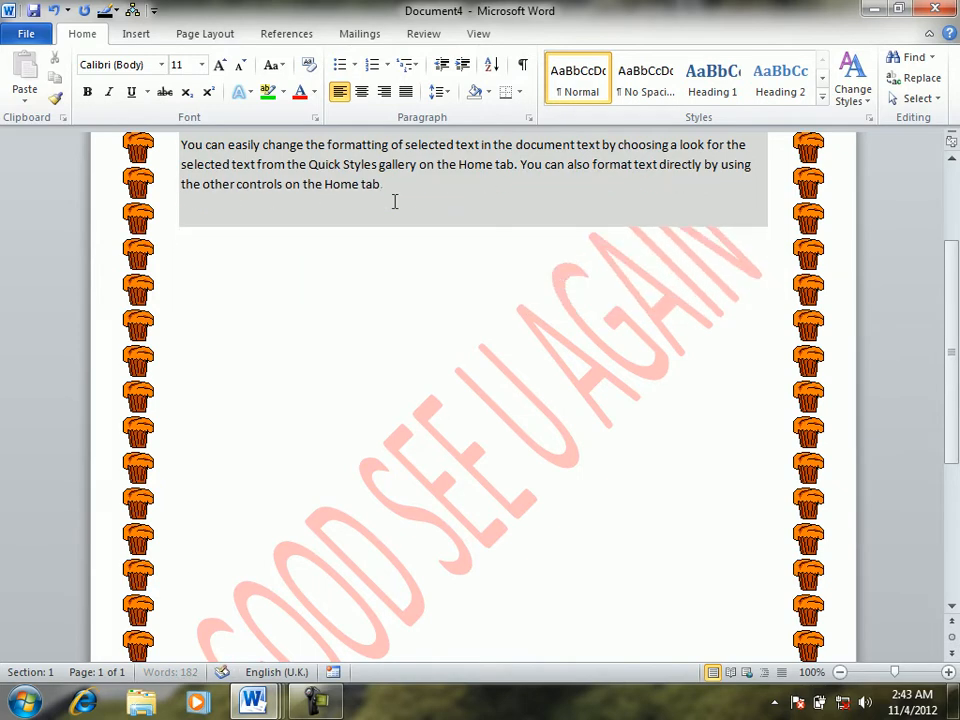
key(ctrl+BackSpace)
key(ctrl+BackSpace)
key(ctrl+BackSpace)
key(ctrl+BackSpace)
key(ctrl+BackSpace)
key(ctrl+BackSpace)
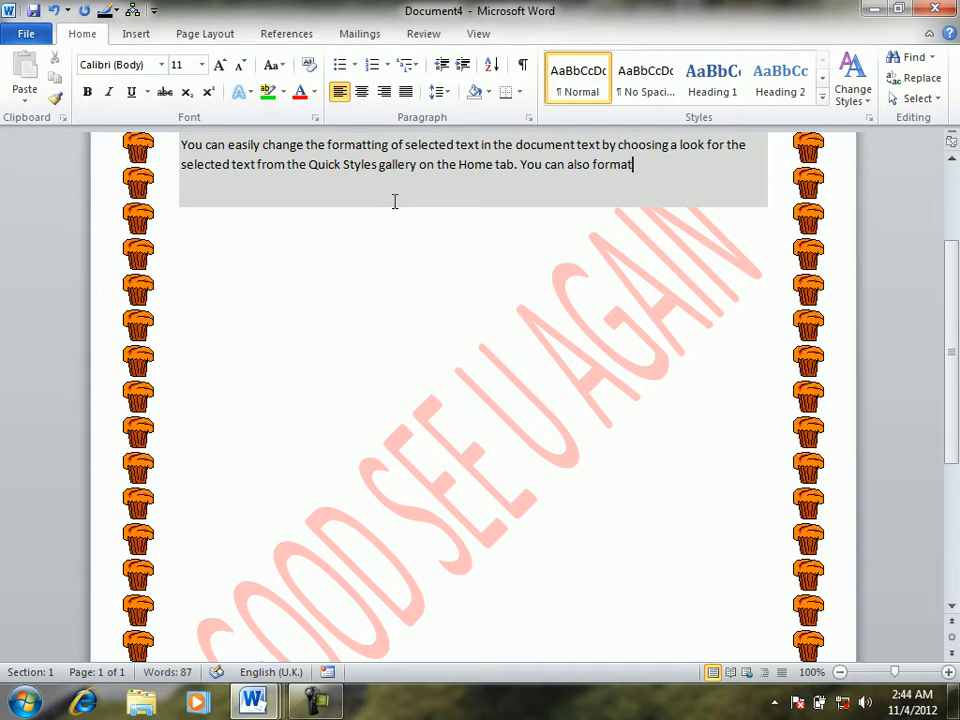
key(ctrl+BackSpace)
key(ctrl+BackSpace)
key(ctrl+BackSpace)
key(ctrl+BackSpace)
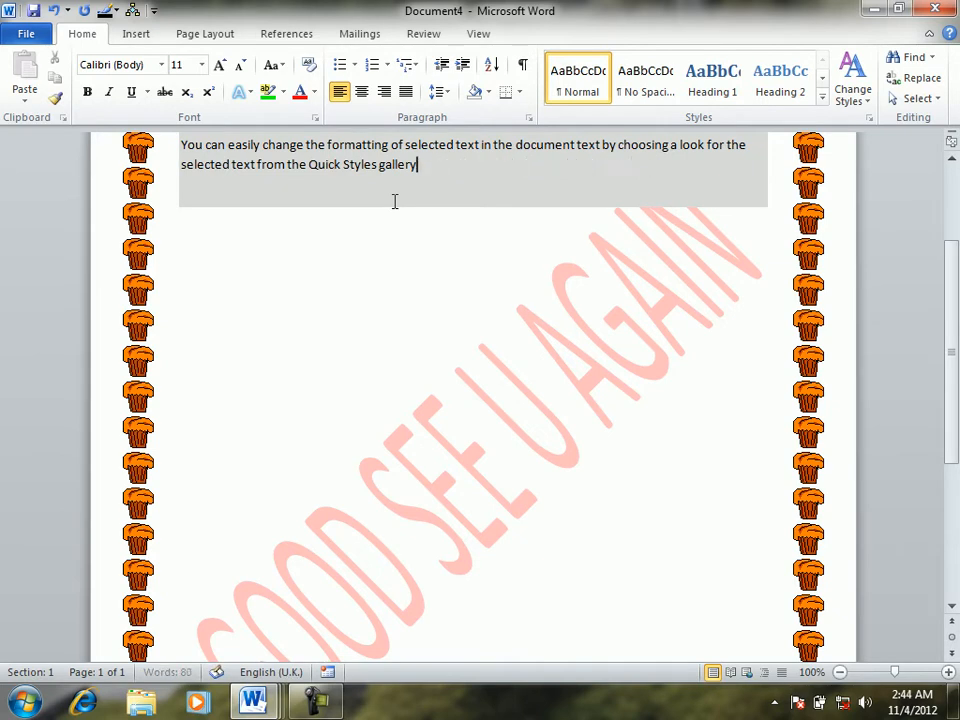
key(ctrl+BackSpace)
key(ctrl+BackSpace)
key(ctrl+BackSpace)
key(ctrl+BackSpace)
key(ctrl+BackSpace)
key(ctrl+BackSpace)
key(ctrl+BackSpace)
key(ctrl+BackSpace)
key(ctrl+BackSpace)
key(ctrl+BackSpace)
key(ctrl+BackSpace)
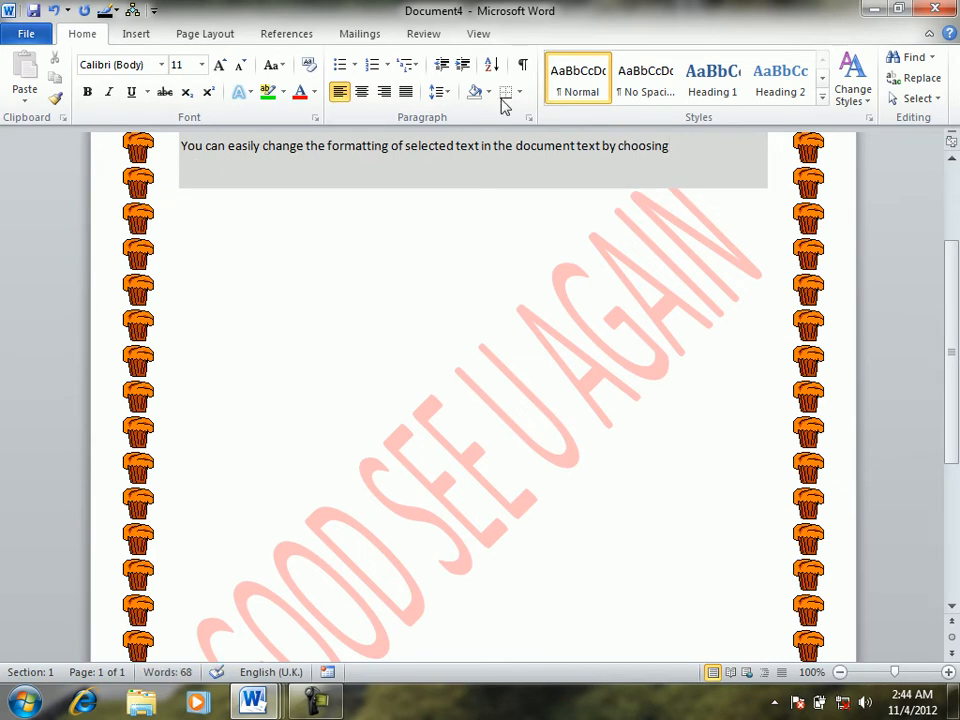
click(474, 34)
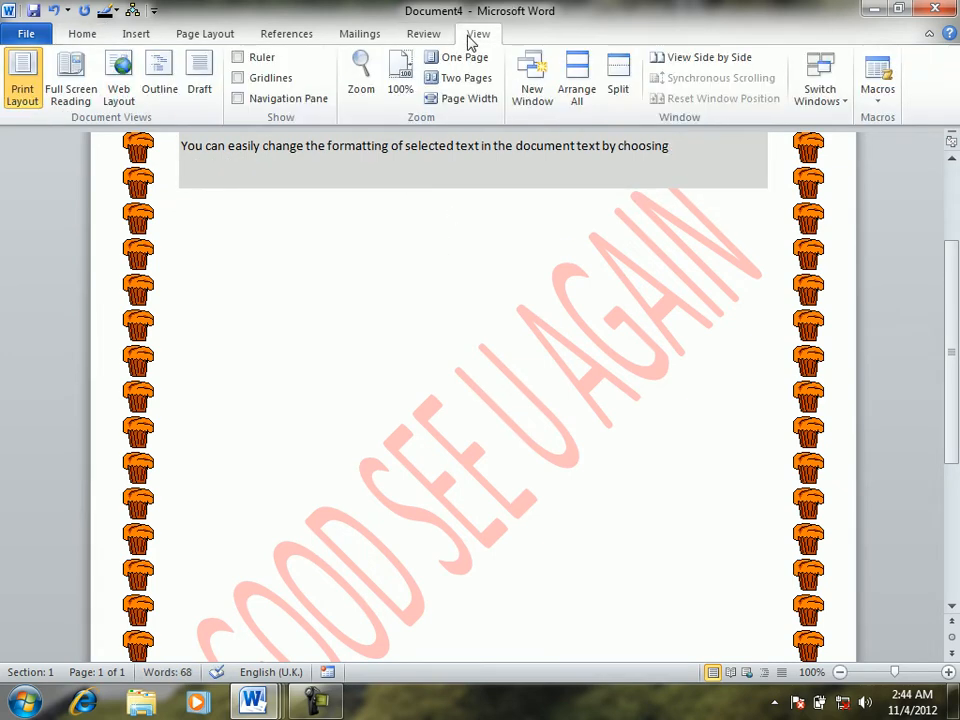
click(880, 100)
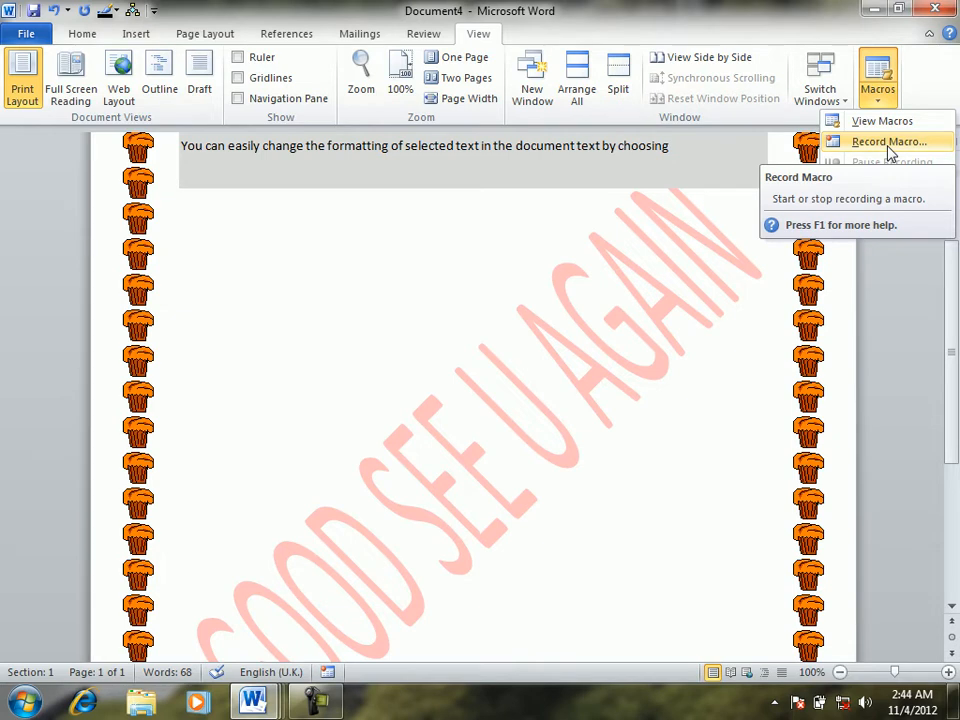
click(891, 145)
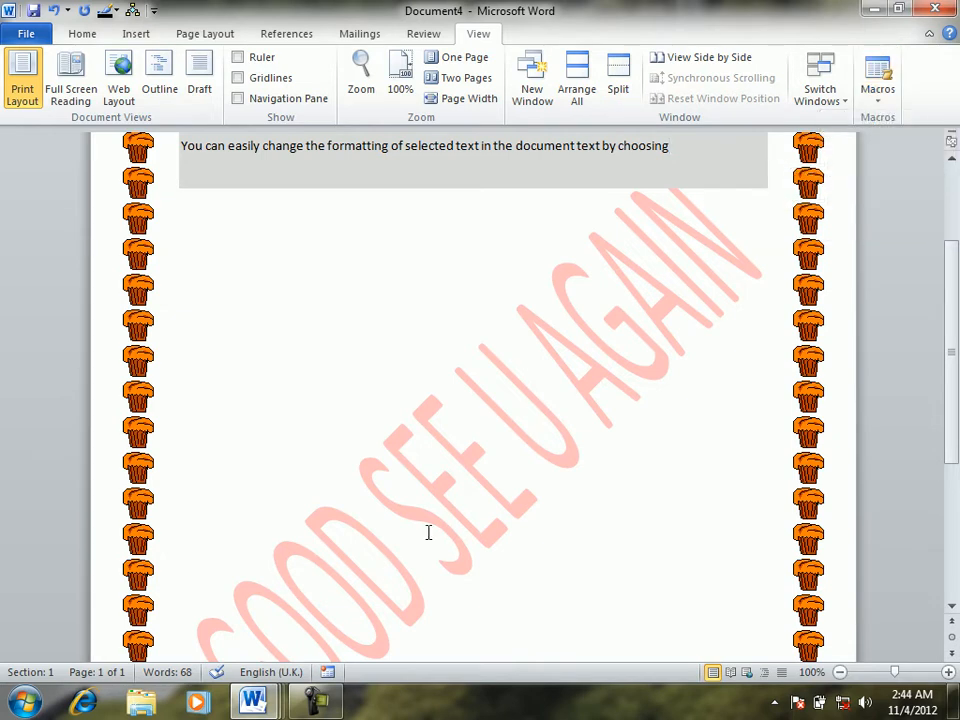
Step: Create another blank document, enter WELCOME as its text and select the whole text
key(ctrl+n)
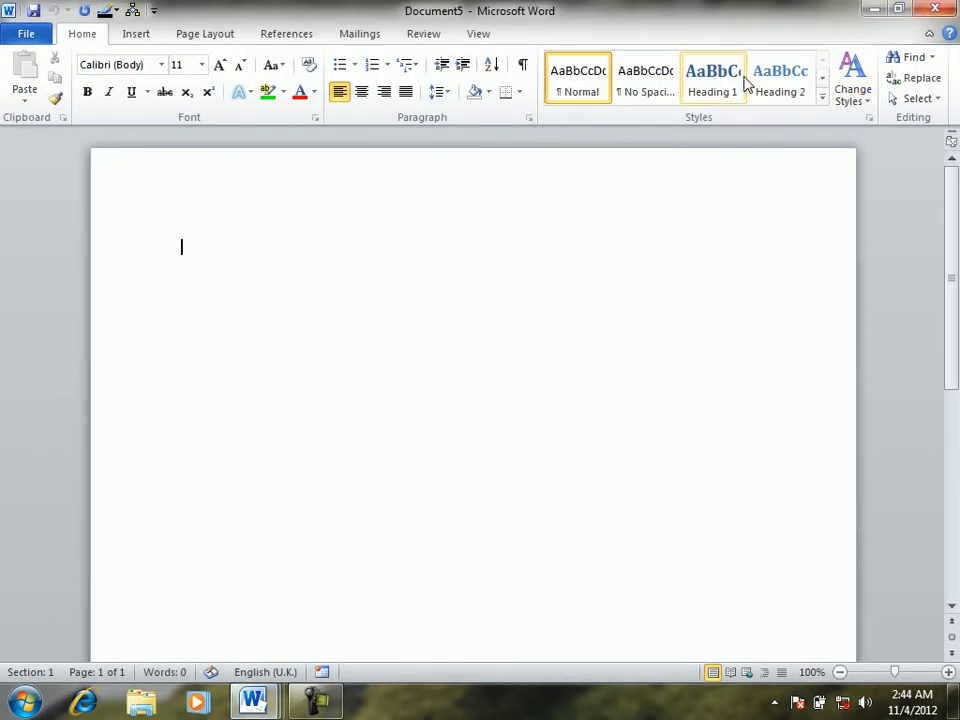
click(482, 38)
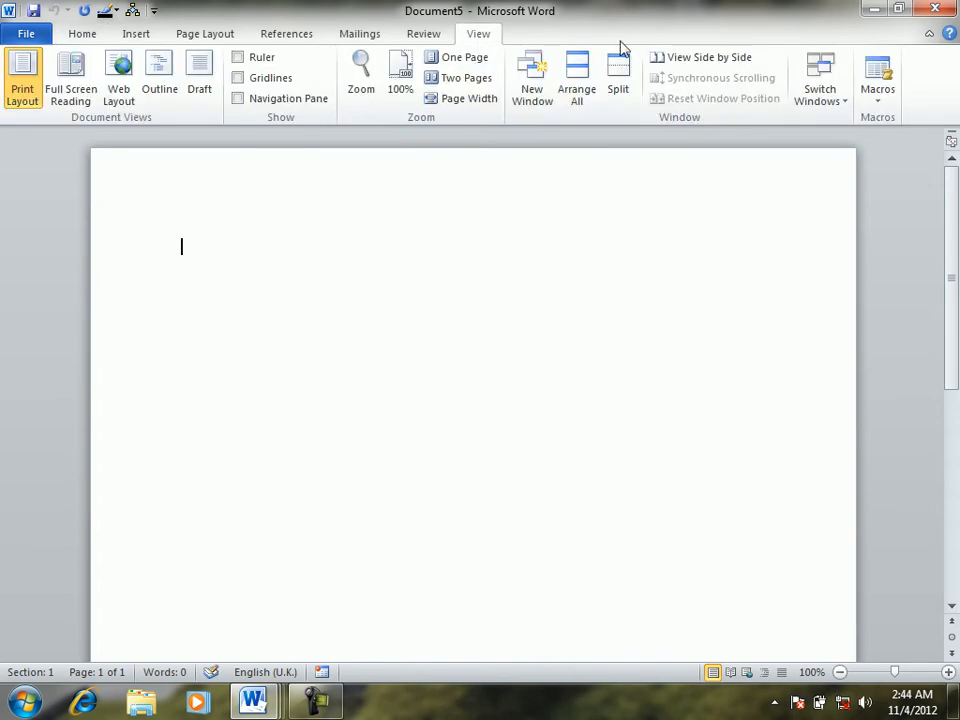
click(882, 104)
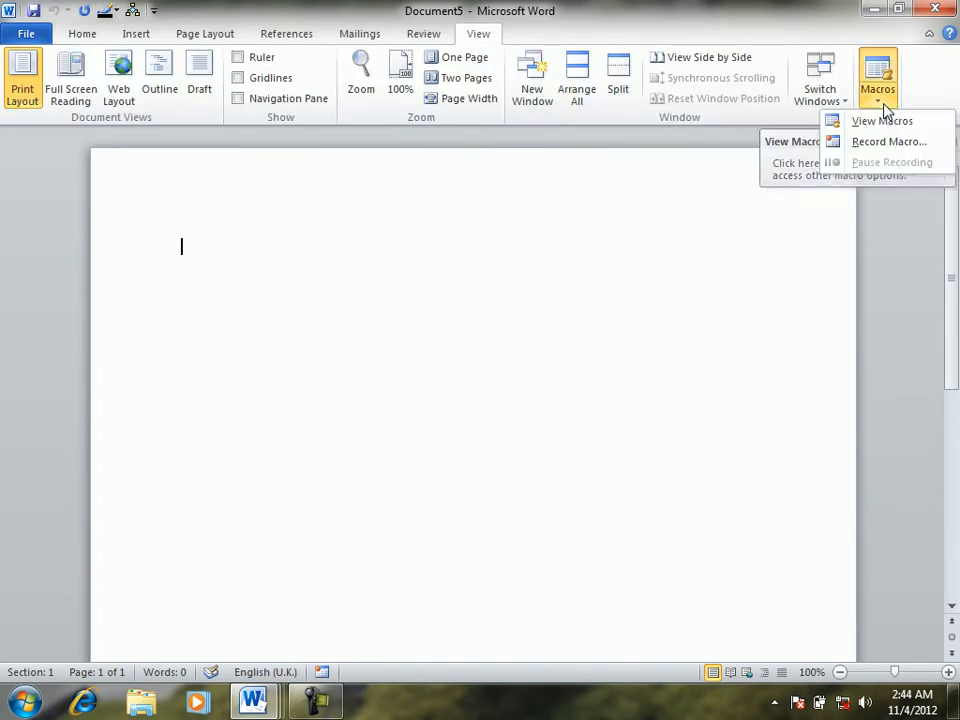
click(603, 248)
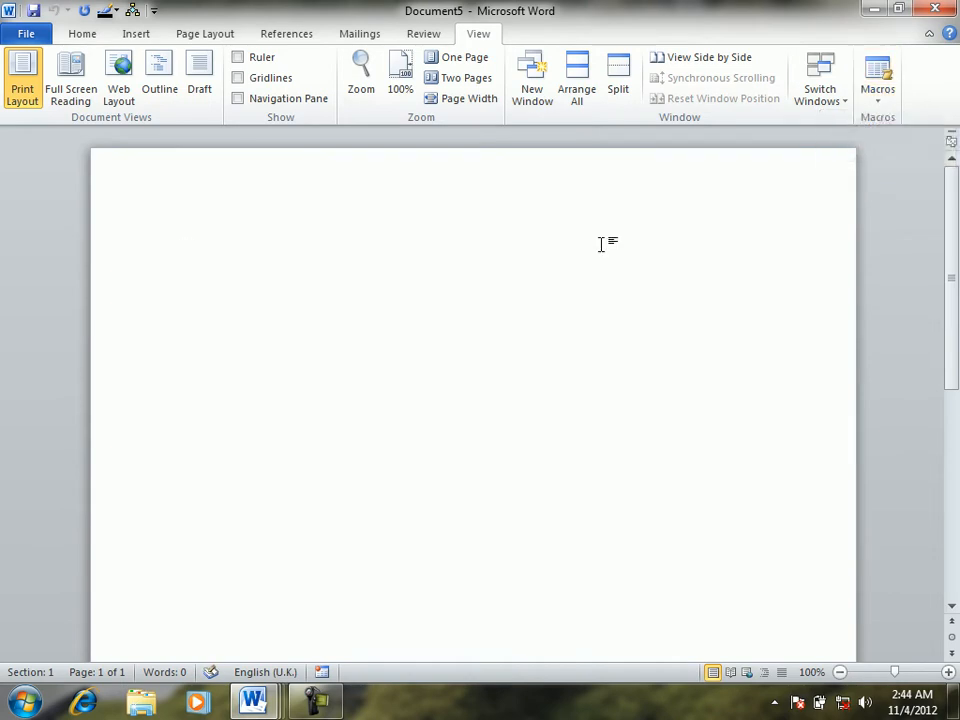
text(WELCOME TO)
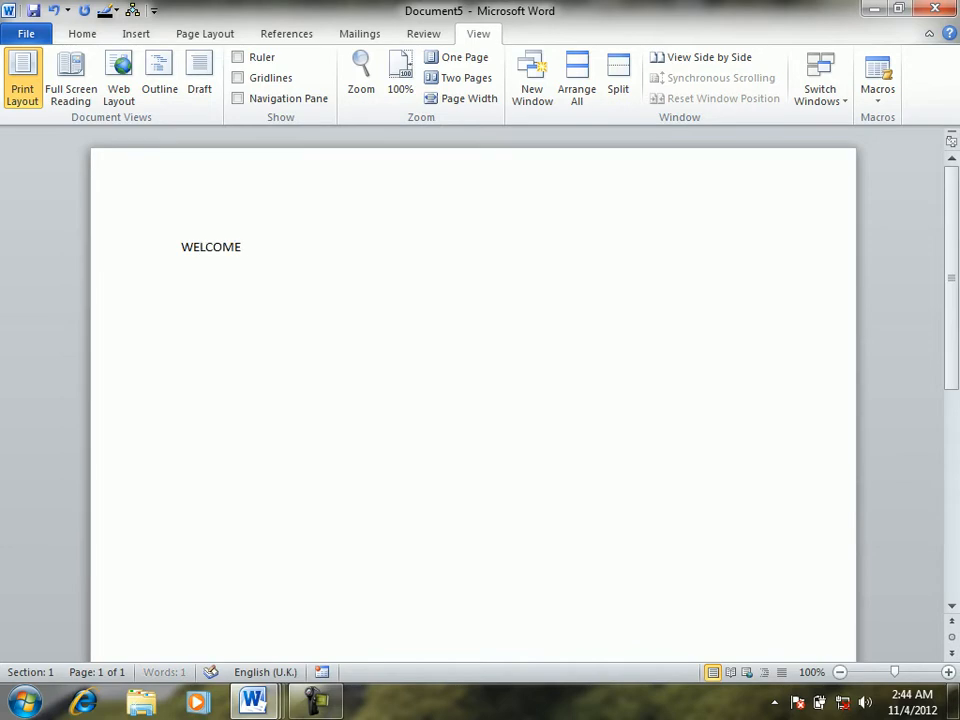
key(BackSpace)
key(BackSpace)
key(BackSpace)
key(BackSpace)
key(ctrl+a)
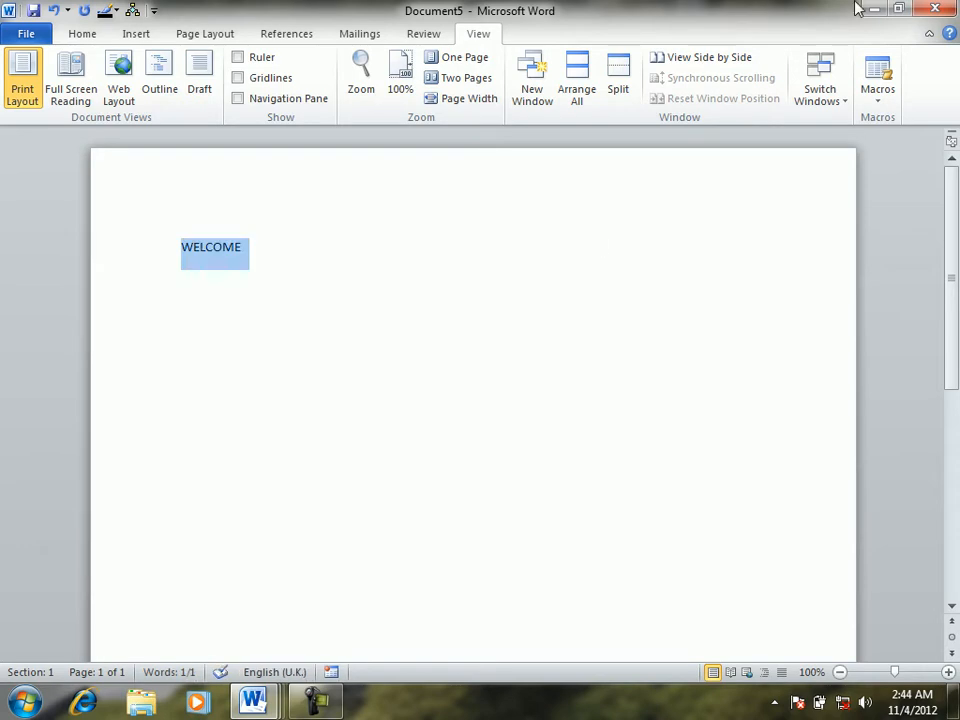
click(880, 94)
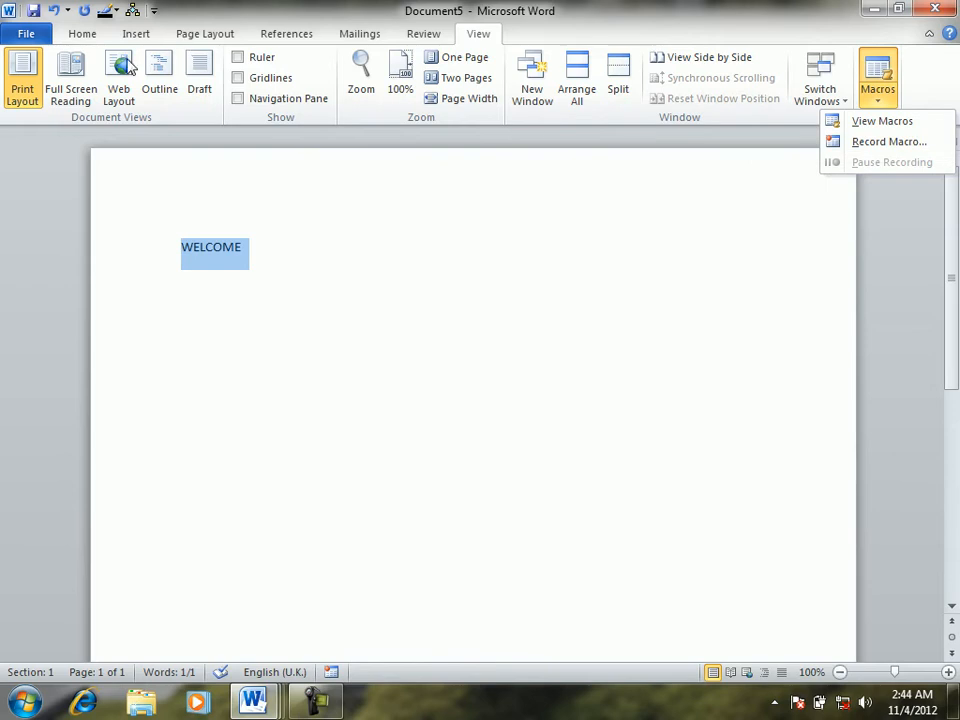
click(70, 37)
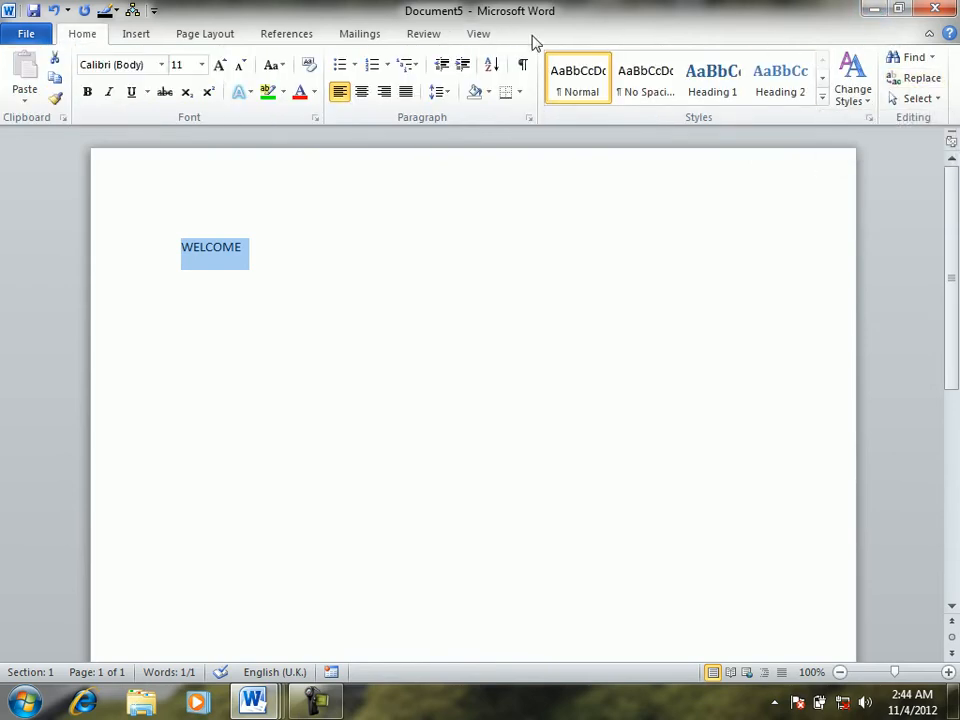
Step: Set up a new macro recording named THRIDM and choose to assign it to a keyboard shortcut
click(493, 38)
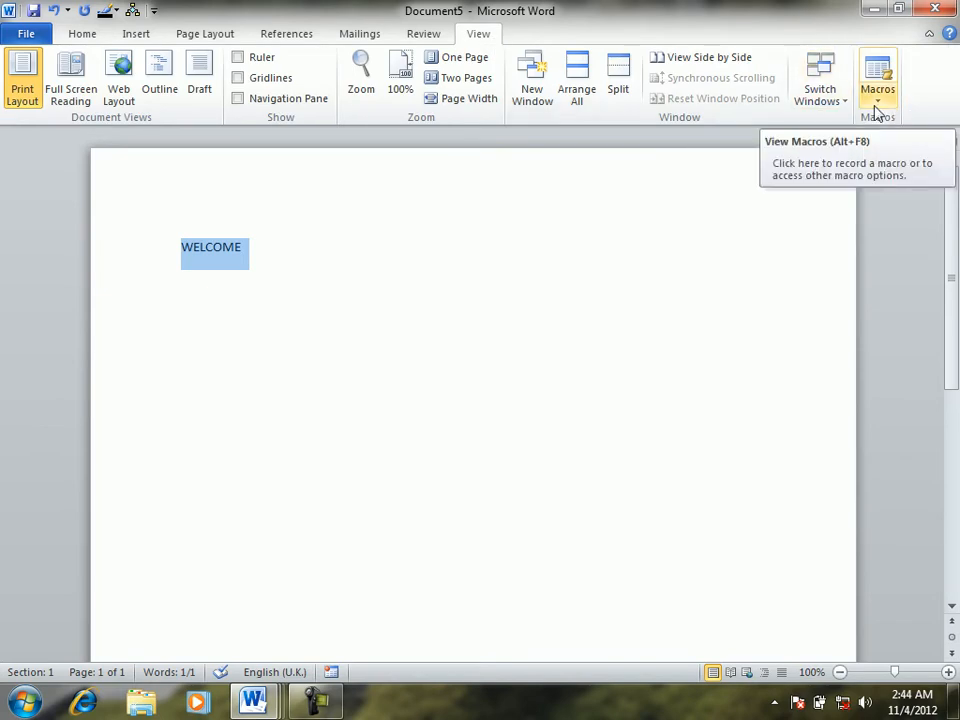
click(877, 100)
click(877, 143)
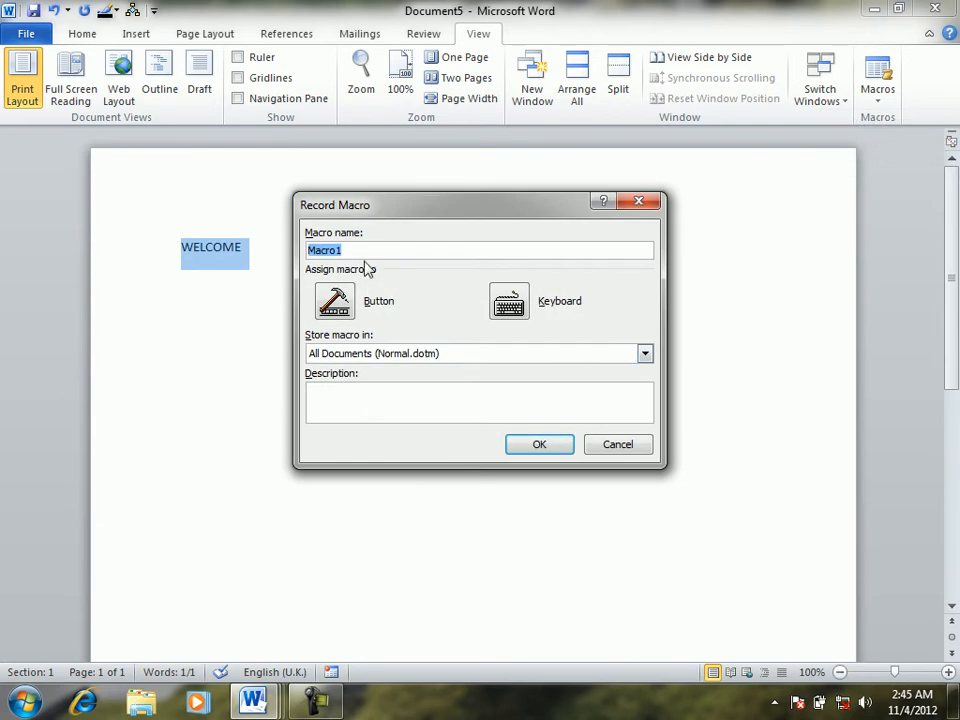
text(THRIDM)
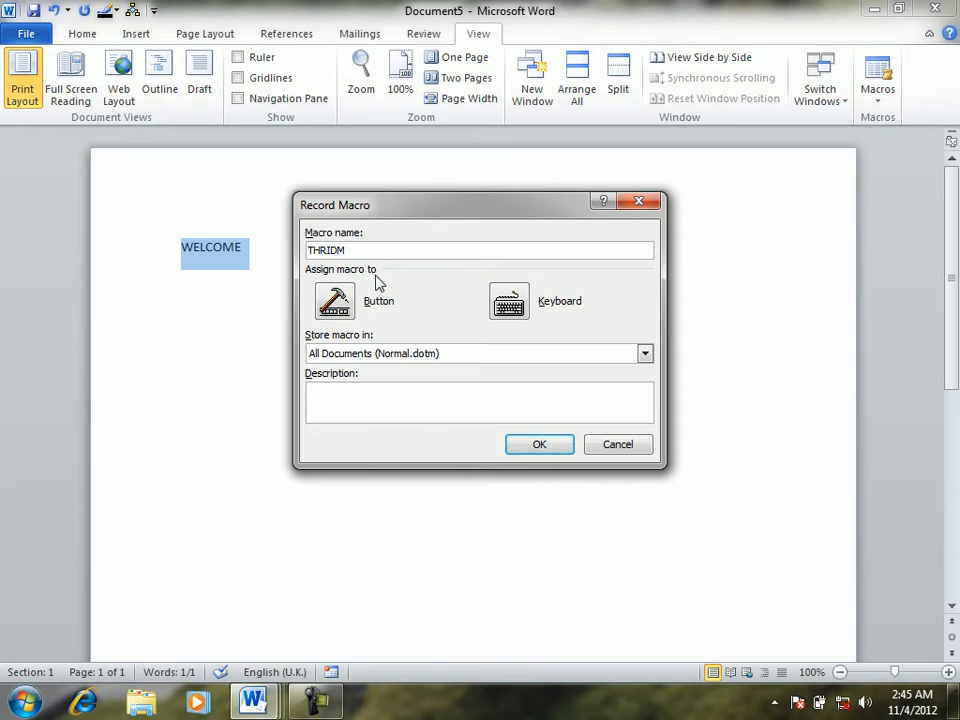
click(524, 304)
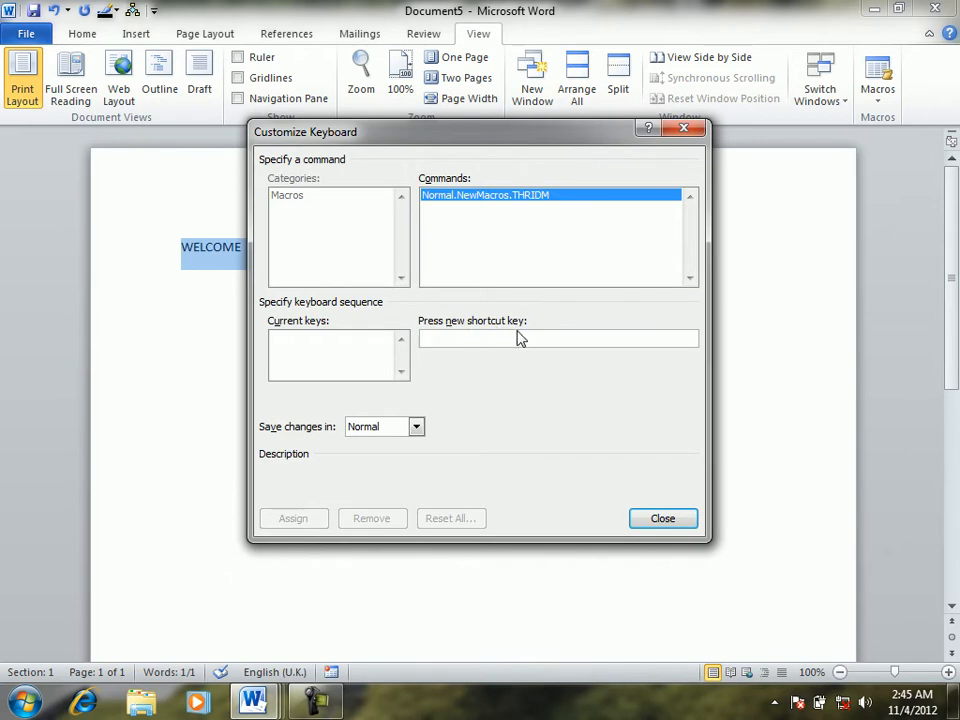
Step: Assign Ctrl+D as the THRIDM macro's shortcut, saved in Normal, and begin the recording
key(ctrl+d)
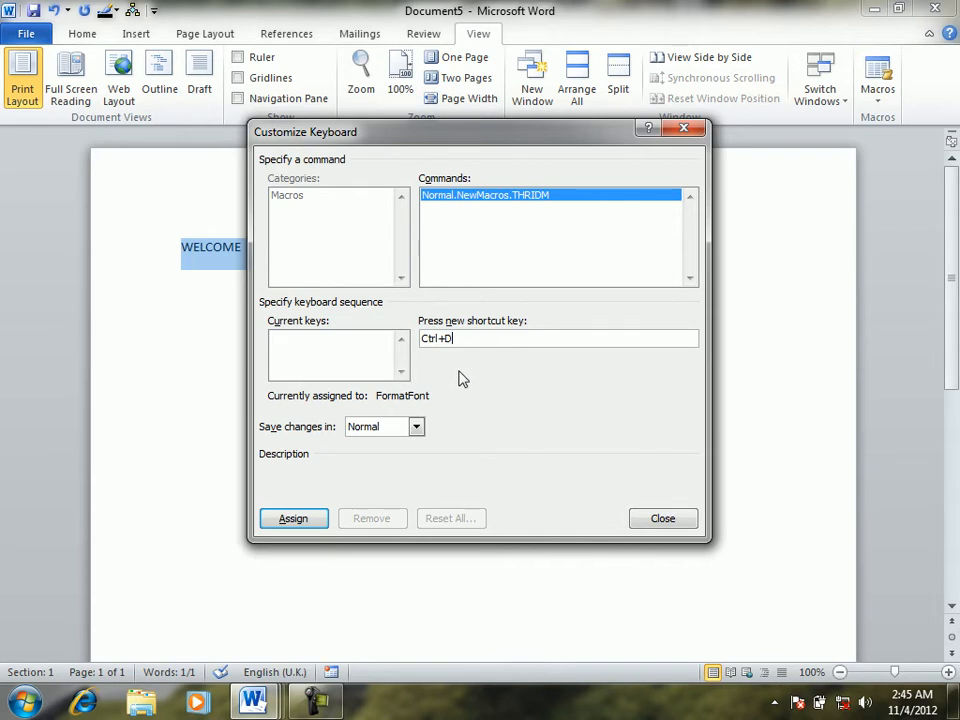
click(417, 427)
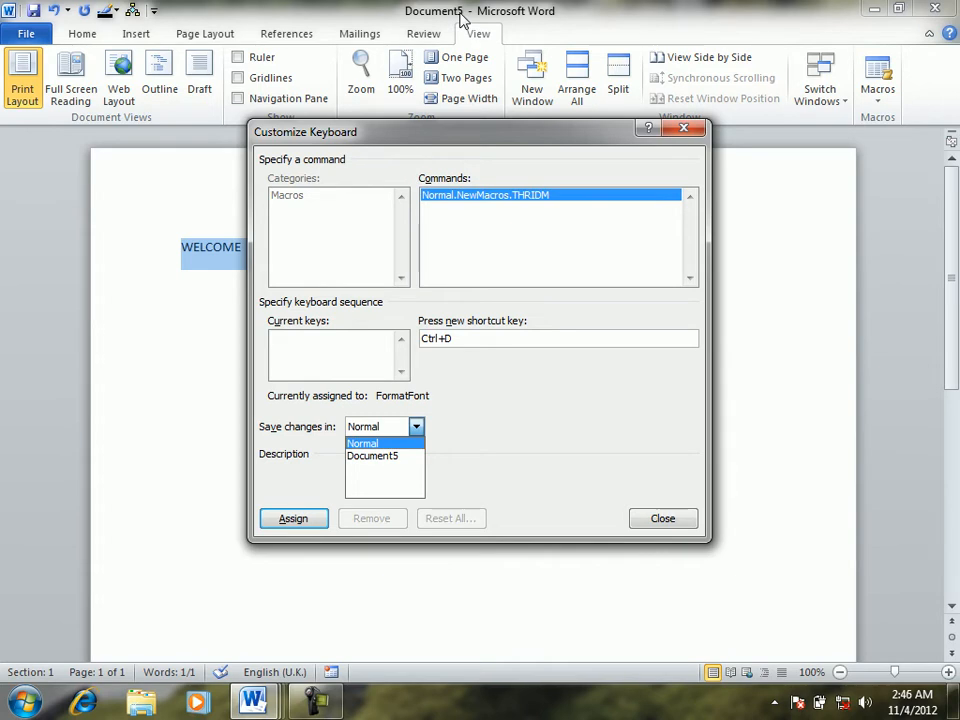
click(370, 444)
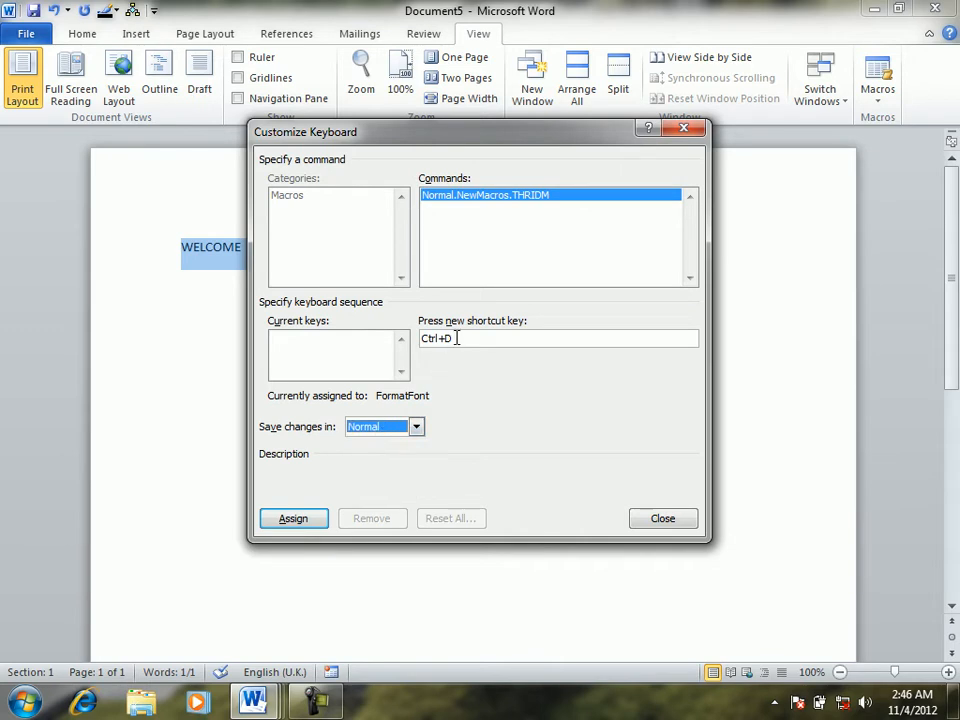
click(293, 518)
click(686, 524)
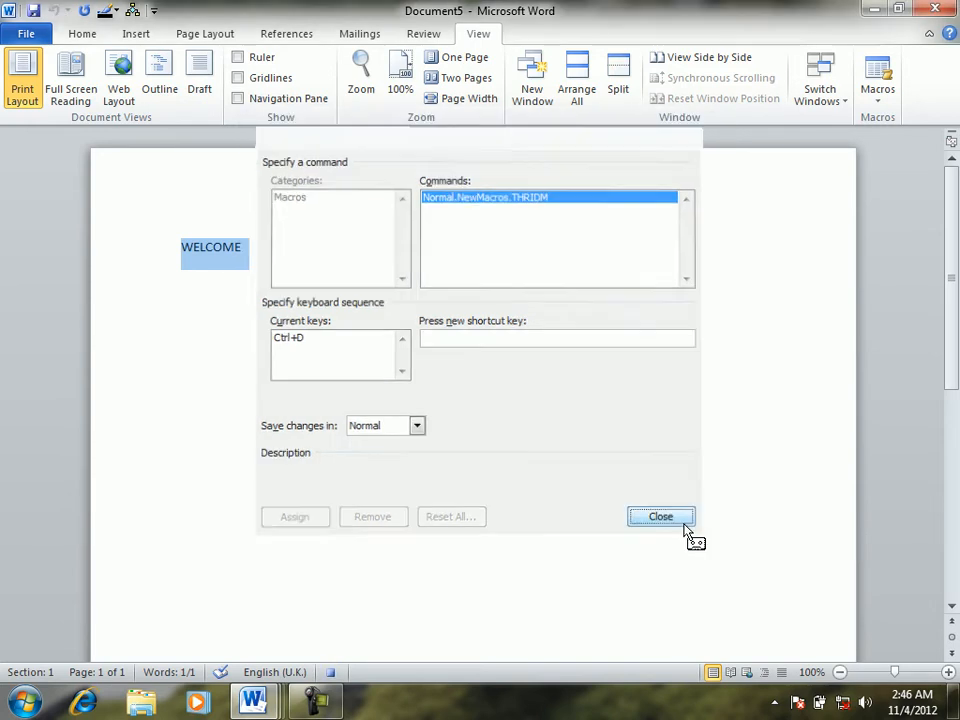
Step: Grow and shrink the selected WELCOME text's font several times, leaving it moderately larger than at the start, and stop the macro recording
key(ctrl+d)
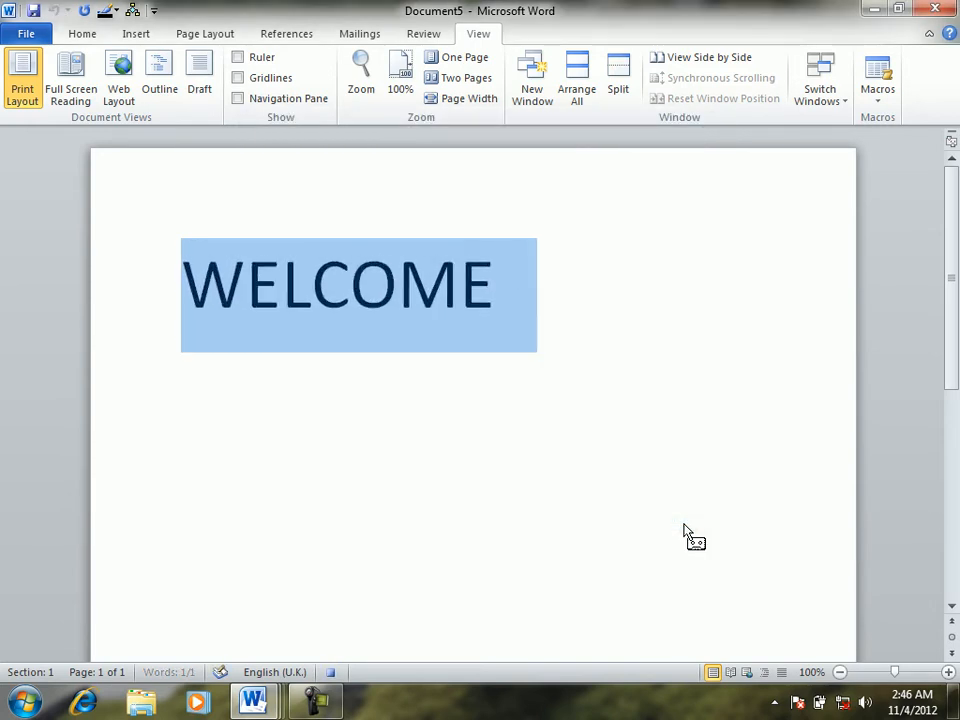
key(ctrl+d)
key(ctrl+d)
key(ctrl+d)
key(ctrl+d)
key(ctrl+d)
key(ctrl+d)
key(ctrl+])
key(ctrl+[)
key(ctrl+[)
key(ctrl+[)
key(ctrl+[)
key(ctrl+[)
key(ctrl+[)
key(ctrl+[)
key(ctrl+[)
key(ctrl+[)
key(ctrl+[)
key(ctrl+[)
key(ctrl+[)
key(ctrl+[)
key(ctrl+[)
key(ctrl+[)
key(ctrl+[)
key(ctrl+[)
key(ctrl+[)
key(ctrl+[)
key(ctrl+[)
key(ctrl+[)
key(ctrl+[)
key(ctrl+[)
key(ctrl+[)
key(ctrl+[)
key(ctrl+[)
key(ctrl+[)
key(ctrl+[)
key(ctrl+[)
key(ctrl+[)
key(ctrl+[)
key(ctrl+[)
key(ctrl+[)
key(ctrl+[)
key(ctrl+[)
key(ctrl+[)
key(ctrl+[)
key(ctrl+[)
key(ctrl+[)
key(ctrl+[)
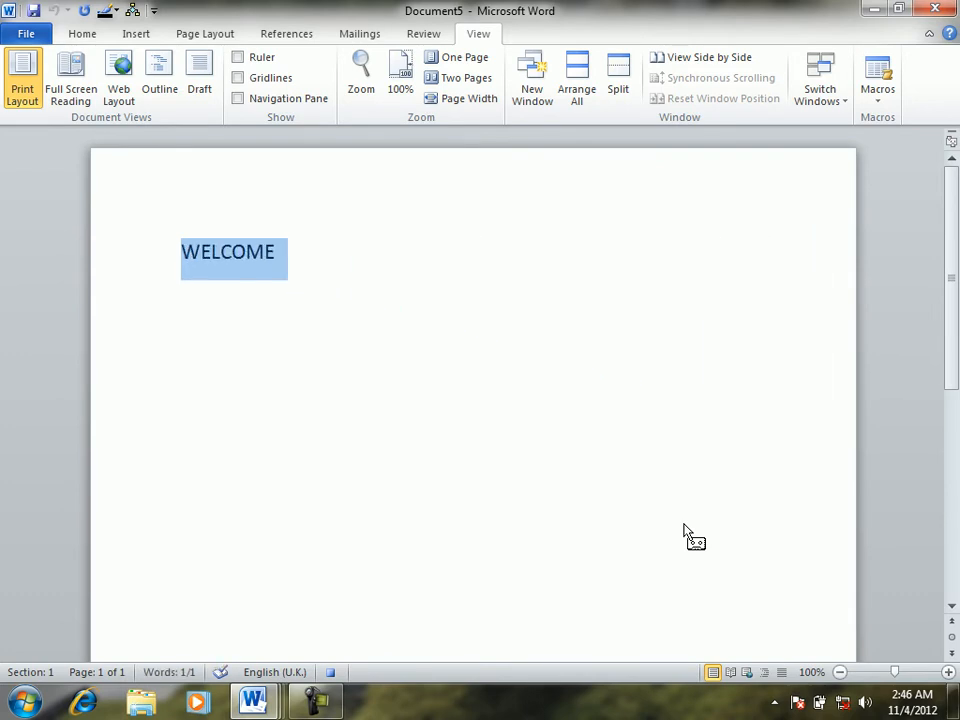
key(ctrl+])
key(ctrl+])
key(ctrl+])
key(ctrl+])
key(ctrl+])
key(ctrl+])
key(ctrl+])
key(ctrl+])
key(ctrl+])
key(ctrl+])
key(ctrl+])
key(ctrl+])
key(ctrl+])
key(ctrl+])
key(ctrl+])
key(ctrl+])
key(ctrl+])
key(ctrl+])
key(ctrl+])
key(ctrl+])
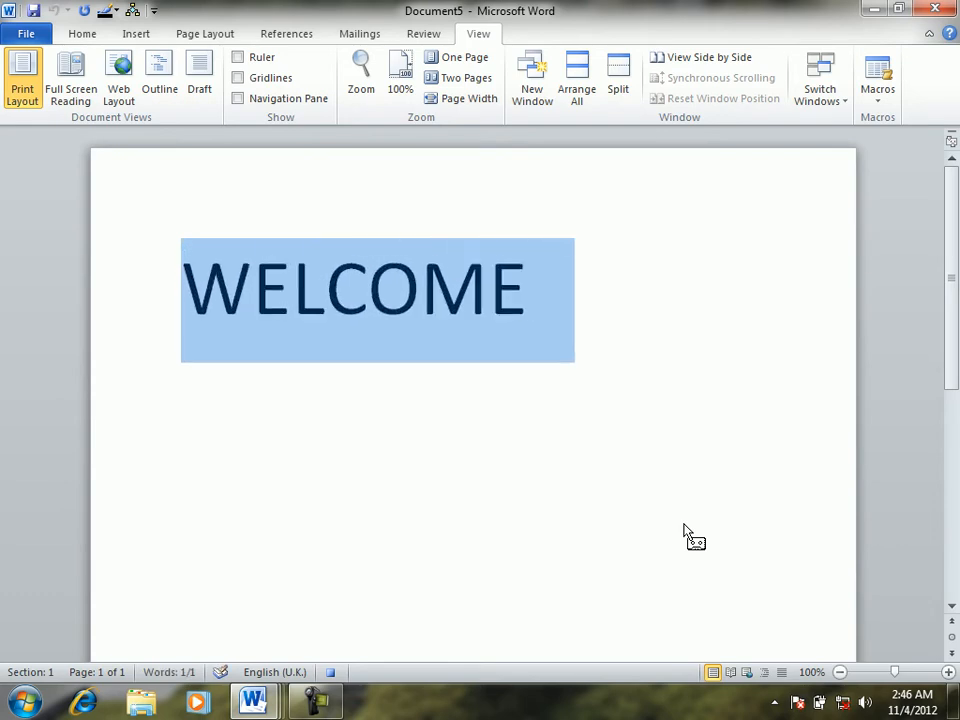
key(ctrl+[)
key(ctrl+[)
key(ctrl+[)
key(ctrl+[)
key(ctrl+[)
key(ctrl+[)
key(ctrl+[)
key(ctrl+[)
key(ctrl+[)
key(ctrl+[)
key(ctrl+[)
key(ctrl+[)
key(ctrl+[)
key(ctrl+[)
key(ctrl+[)
key(ctrl+[)
key(ctrl+[)
key(ctrl+[)
key(ctrl+[)
key(ctrl+[)
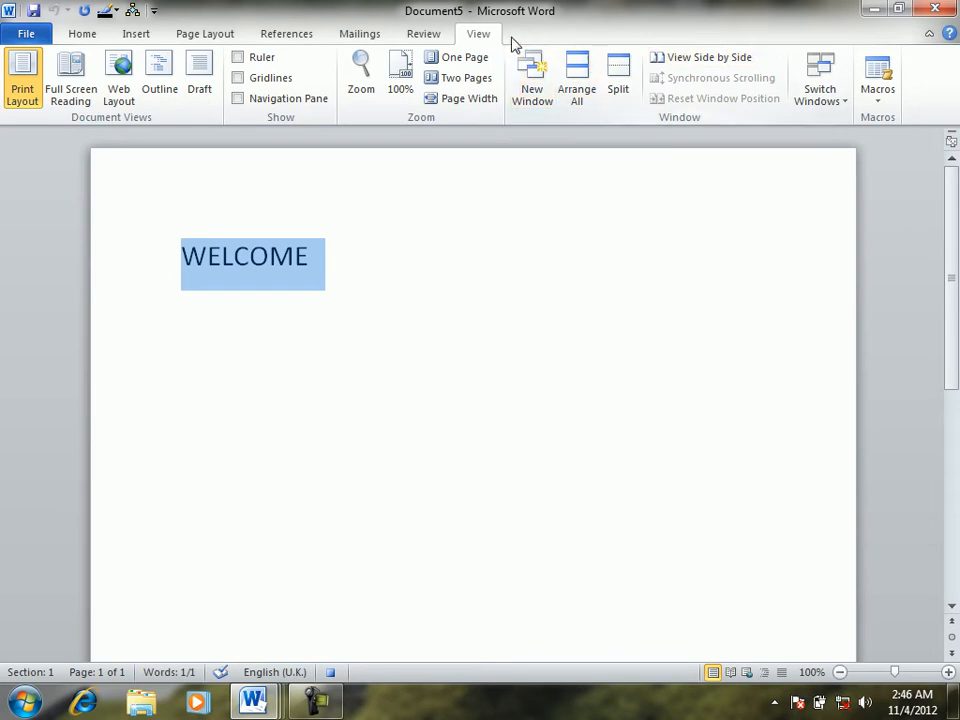
click(877, 100)
click(880, 146)
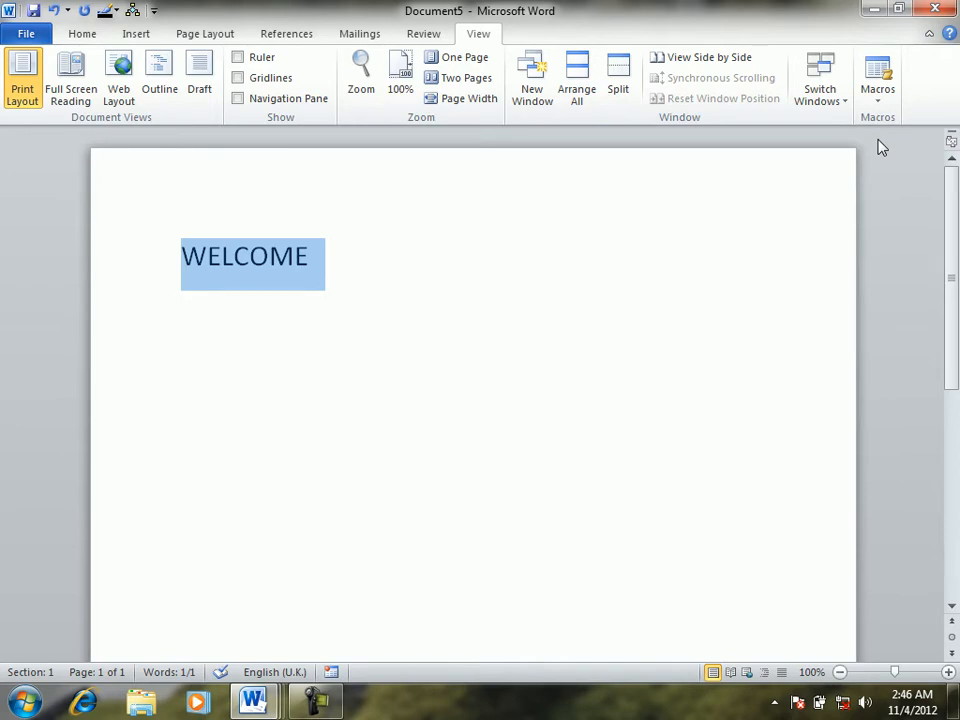
Step: Create another blank document and enter AFHGANISTAN as its text
key(ctrl+n)
text(AFHGAN)
text(ST)
key(BackSpace)
key(BackSpace)
text(ITATA)
key(BackSpace)
key(BackSpace)
key(BackSpace)
key(BackSpace)
text(A)
key(BackSpace)
text(STAN)
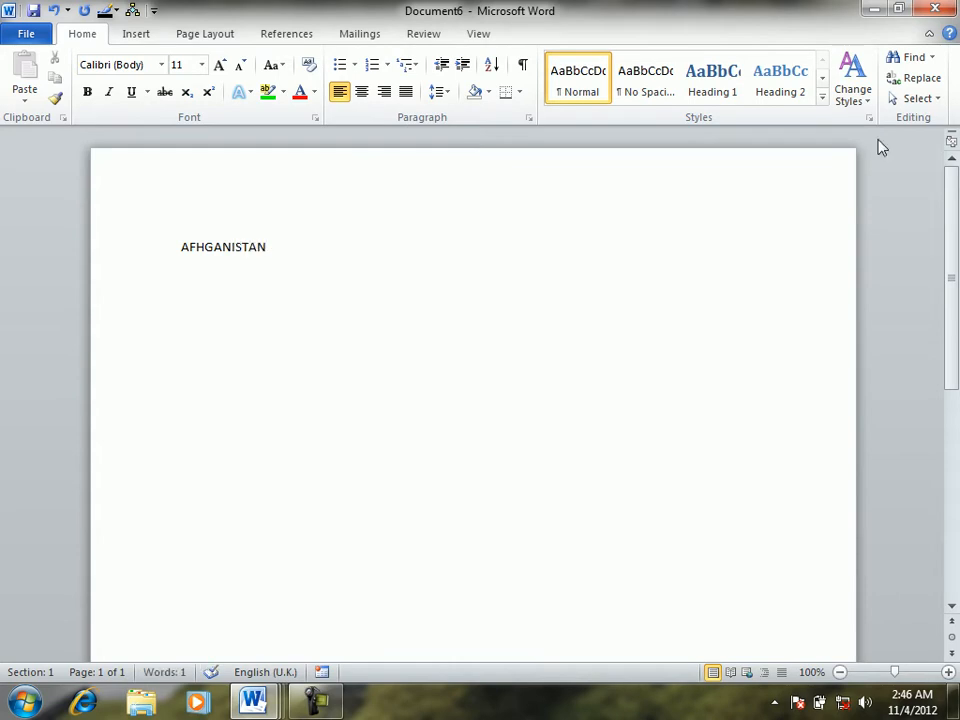
Step: Select all of the AFHGANISTAN text and repeat the recorded font growing and shrinking on it, finishing at size 23
key(ctrl+a)
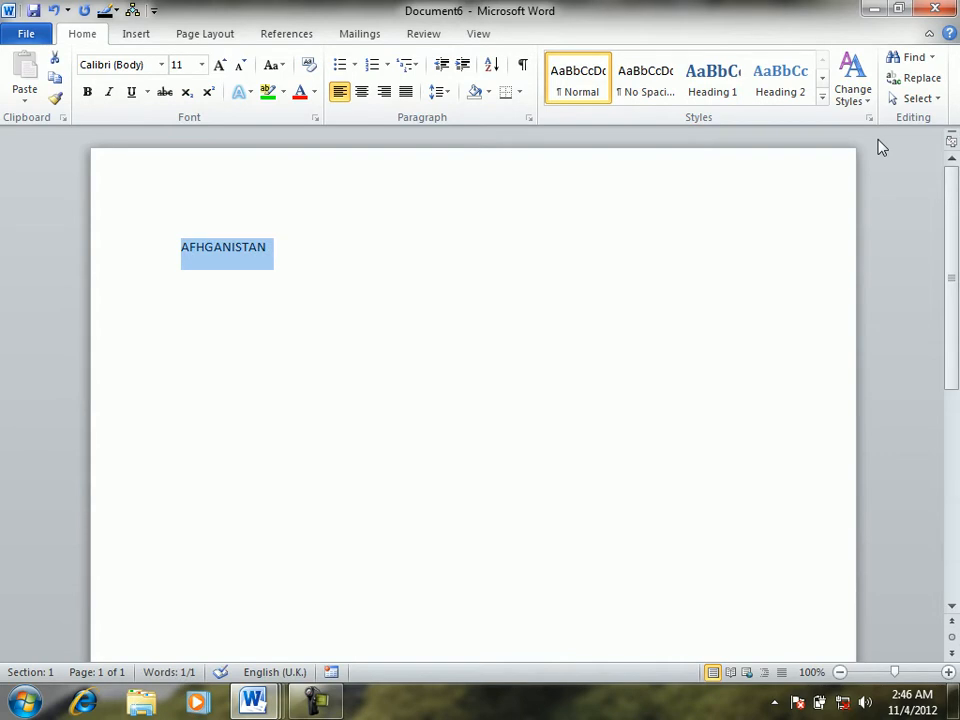
key(ctrl+])
key(ctrl+])
key(ctrl+])
key(ctrl+])
key(ctrl+])
key(ctrl+])
key(ctrl+])
key(ctrl+])
key(ctrl+])
key(ctrl+])
key(ctrl+])
key(ctrl+])
key(ctrl+[)
key(ctrl+[)
key(ctrl+[)
key(ctrl+[)
key(ctrl+[)
key(ctrl+[)
key(ctrl+[)
key(ctrl+[)
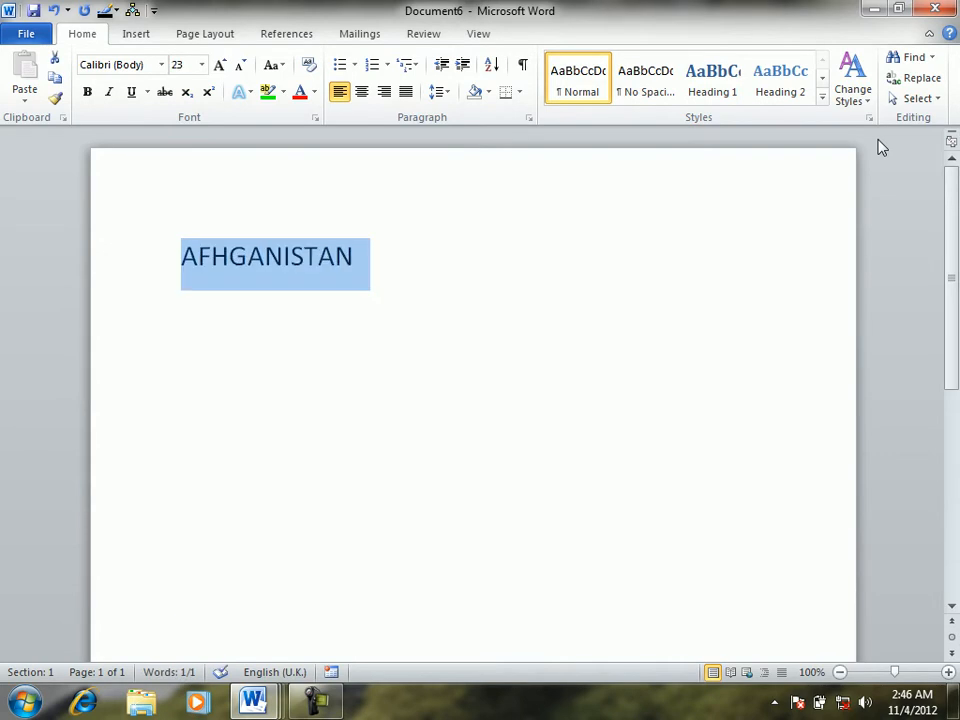
Step: Keep growing and shrinking the font of the selected AFHGANISTAN text in repeated rounds, finishing at size 191
key(ctrl+])
key(ctrl+])
key(ctrl+])
key(ctrl+])
key(ctrl+])
key(ctrl+])
key(ctrl+])
key(ctrl+])
key(ctrl+])
key(ctrl+])
key(ctrl+])
key(ctrl+])
key(ctrl+[)
key(ctrl+[)
key(ctrl+[)
key(ctrl+[)
key(ctrl+[)
key(ctrl+[)
key(ctrl+[)
key(ctrl+[)
key(ctrl+])
key(ctrl+])
key(ctrl+])
key(ctrl+])
key(ctrl+])
key(ctrl+])
key(ctrl+])
key(ctrl+])
key(ctrl+])
key(ctrl+])
key(ctrl+])
key(ctrl+])
key(ctrl+])
key(ctrl+])
key(ctrl+])
key(ctrl+])
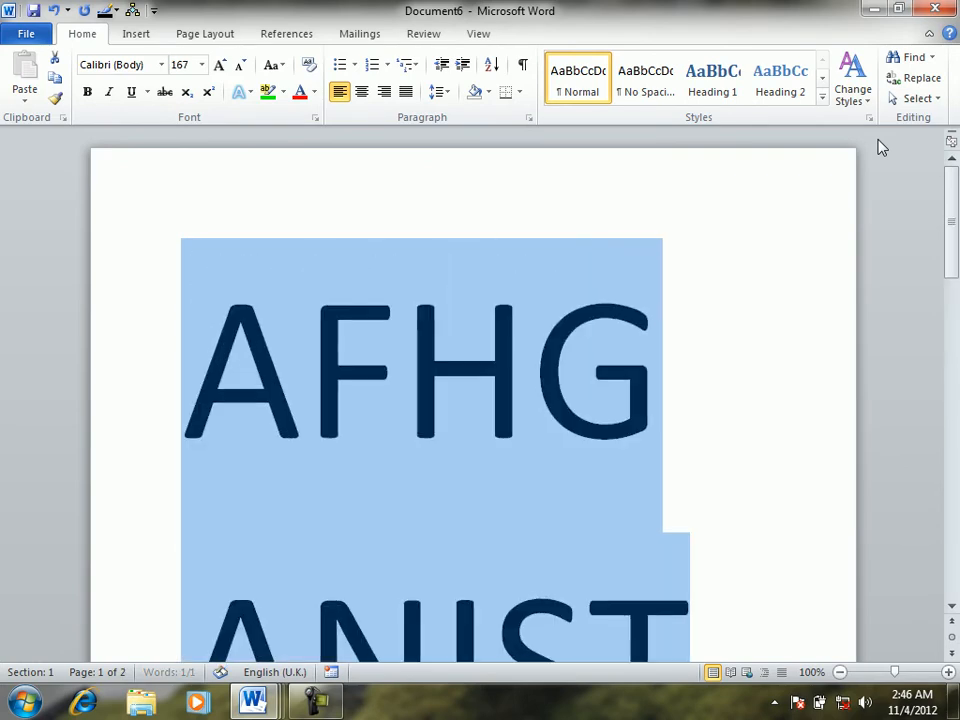
key(ctrl+])
key(ctrl+])
key(ctrl+])
key(ctrl+])
key(ctrl+])
key(ctrl+])
key(ctrl+])
key(ctrl+])
key(ctrl+])
key(ctrl+])
key(ctrl+])
key(ctrl+])
key(ctrl+[)
key(ctrl+[)
key(ctrl+[)
key(ctrl+[)
key(ctrl+[)
key(ctrl+[)
key(ctrl+[)
key(ctrl+[)
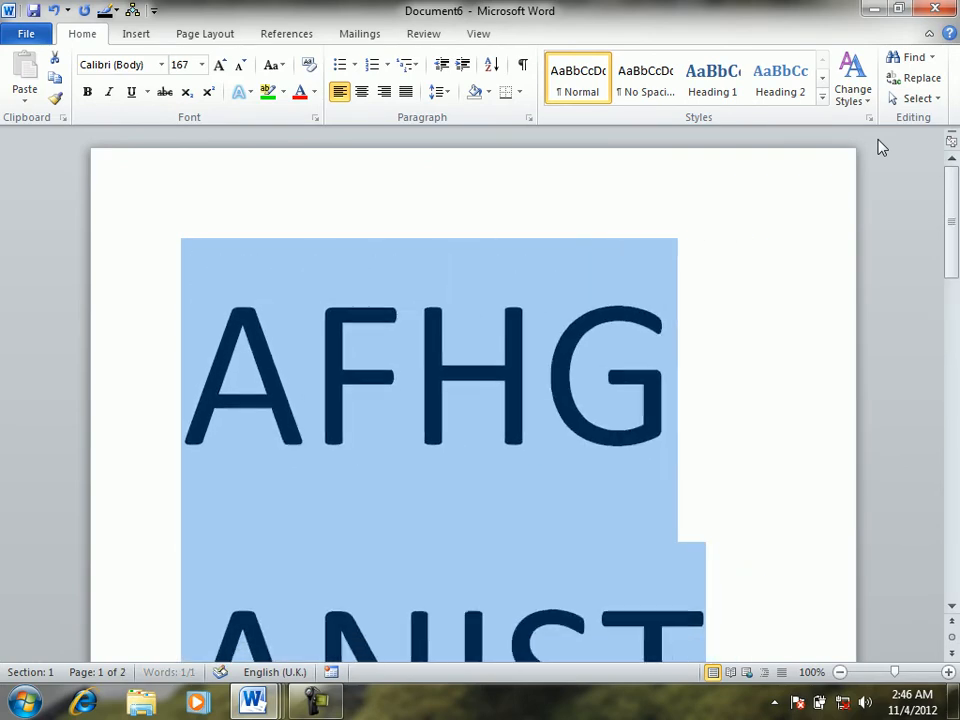
key(ctrl+])
key(ctrl+])
key(ctrl+])
key(ctrl+])
key(ctrl+])
key(ctrl+])
key(ctrl+])
key(ctrl+])
key(ctrl+])
key(ctrl+])
key(ctrl+])
key(ctrl+])
key(ctrl+])
key(ctrl+])
key(ctrl+])
key(ctrl+])
key(ctrl+])
key(ctrl+])
key(ctrl+])
key(ctrl+])
key(ctrl+[)
key(ctrl+[)
key(ctrl+[)
key(ctrl+[)
key(ctrl+[)
key(ctrl+[)
key(ctrl+[)
key(ctrl+[)
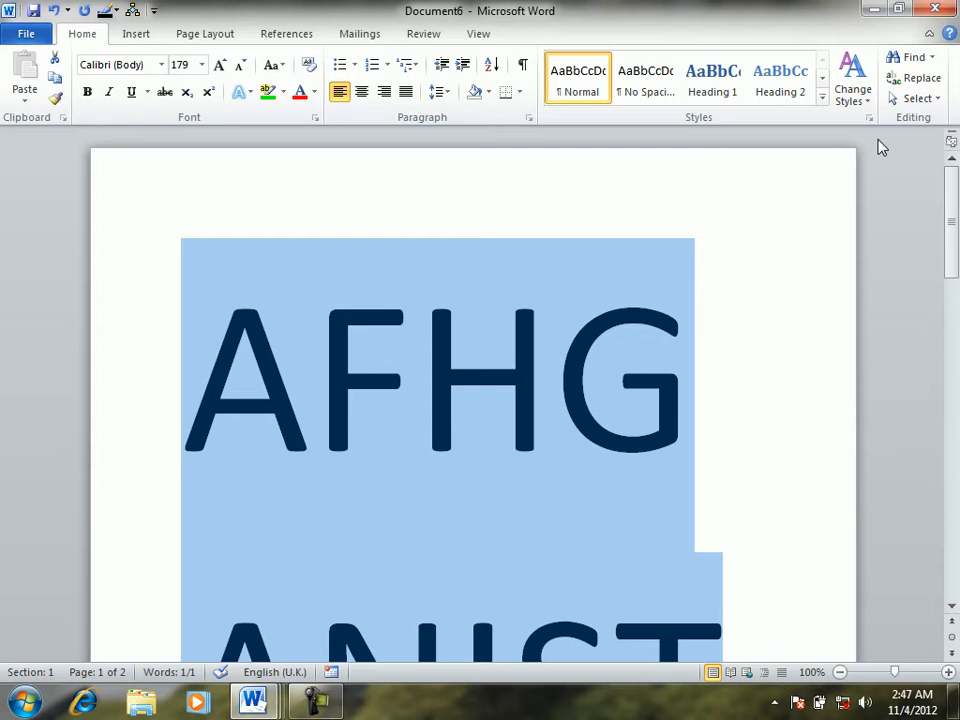
key(ctrl+])
key(ctrl+])
key(ctrl+])
key(ctrl+])
key(ctrl+])
key(ctrl+])
key(ctrl+])
key(ctrl+])
key(ctrl+])
key(ctrl+])
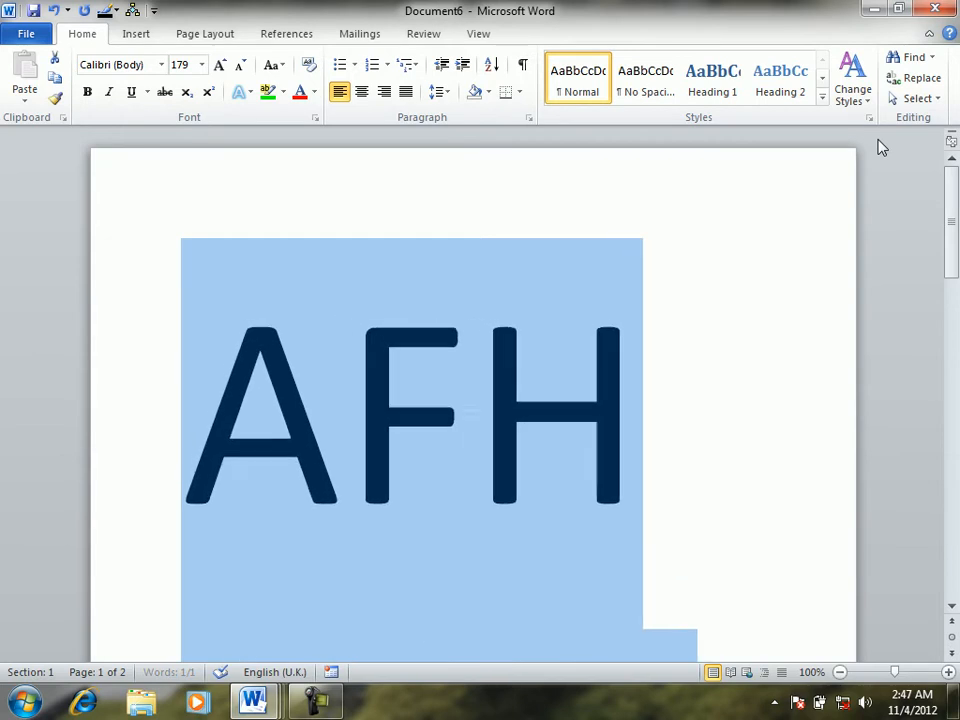
key(ctrl+[)
key(ctrl+[)
key(ctrl+[)
key(ctrl+[)
key(ctrl+[)
key(ctrl+[)
key(ctrl+])
key(ctrl+])
key(ctrl+])
key(ctrl+])
key(ctrl+])
key(ctrl+])
key(ctrl+])
key(ctrl+])
key(ctrl+])
key(ctrl+])
key(ctrl+])
key(ctrl+])
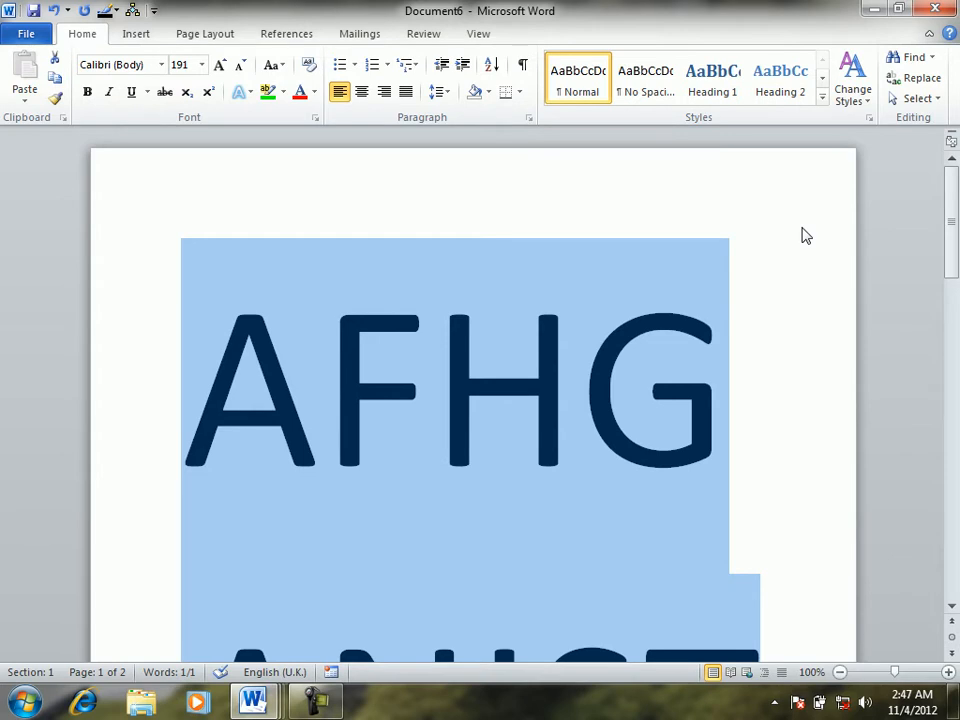
Step: Create another blank document and display the available macro commands
key(ctrl+c)
key(ctrl+n)
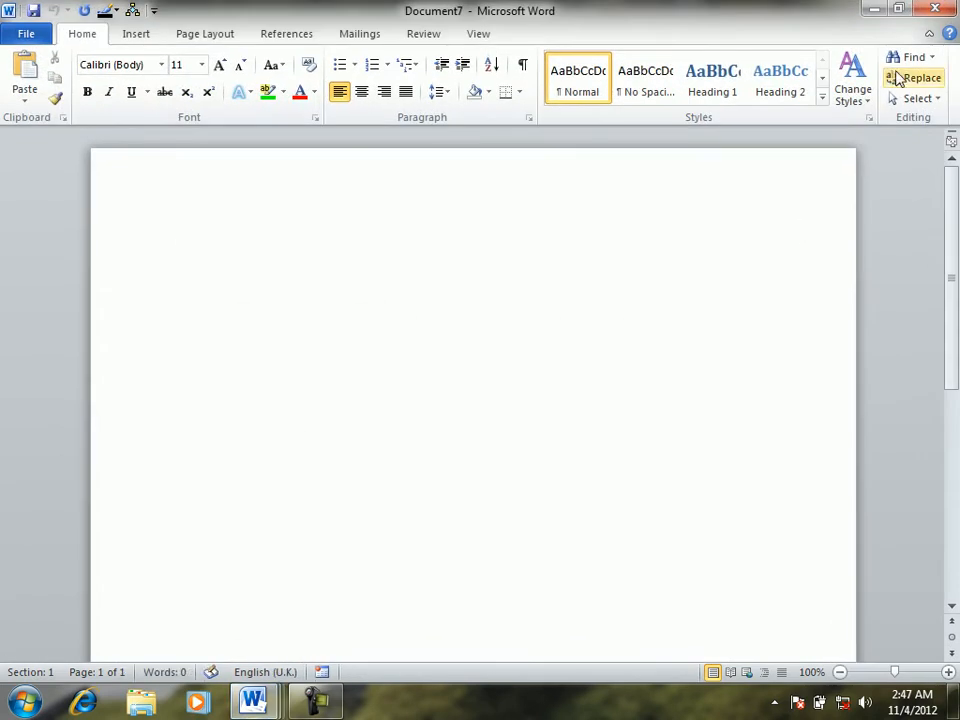
click(482, 34)
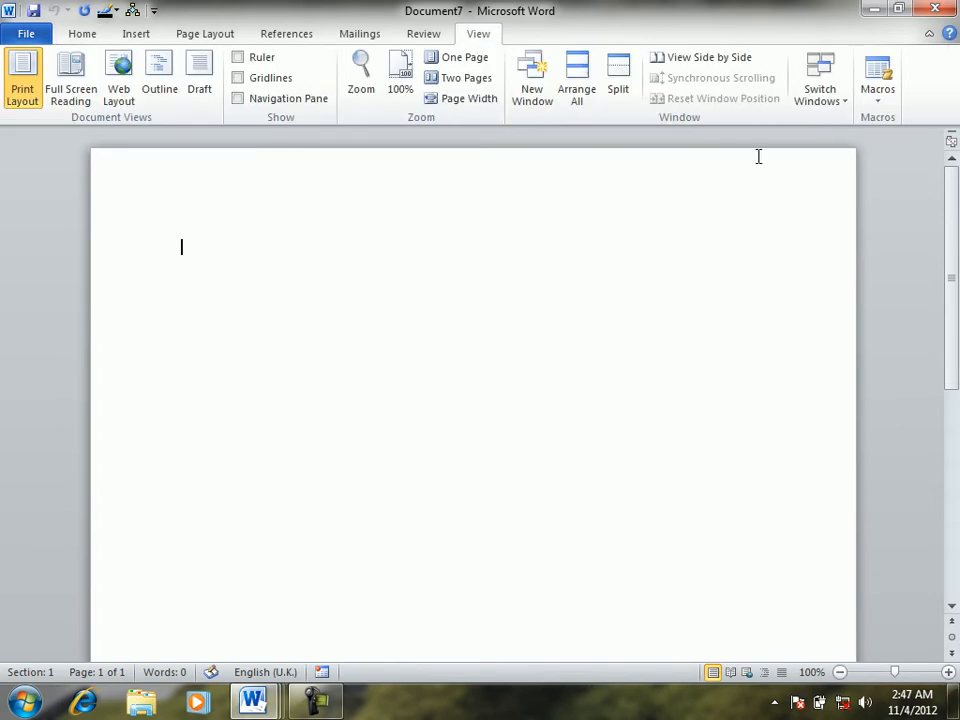
click(875, 105)
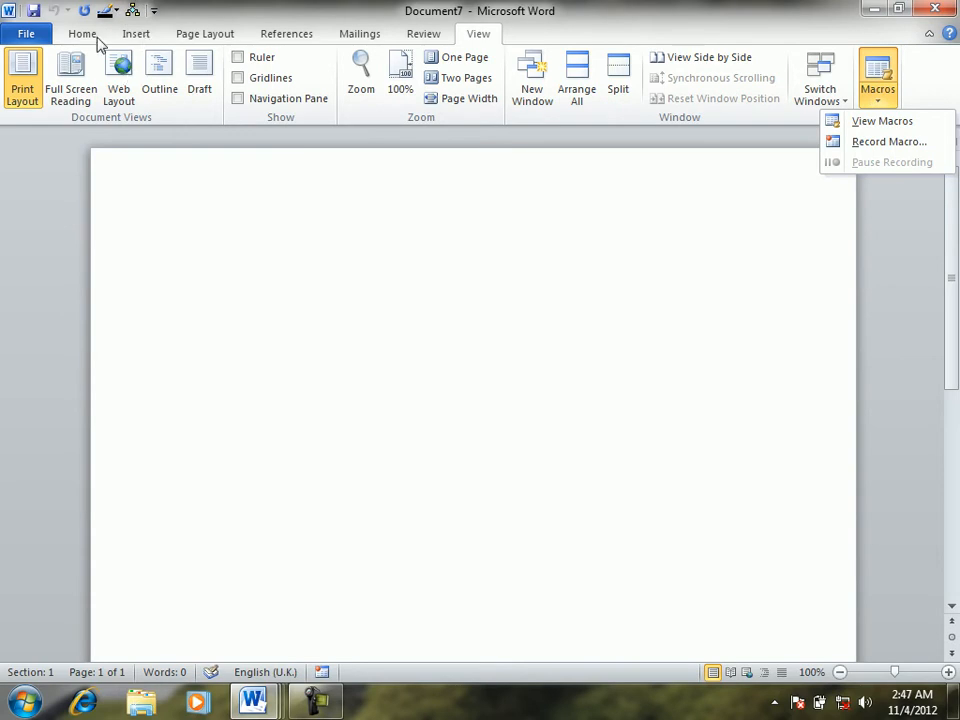
Step: Look over the ribbon and keyboard shortcut customization settings in Word Options, and close them without changes
click(36, 36)
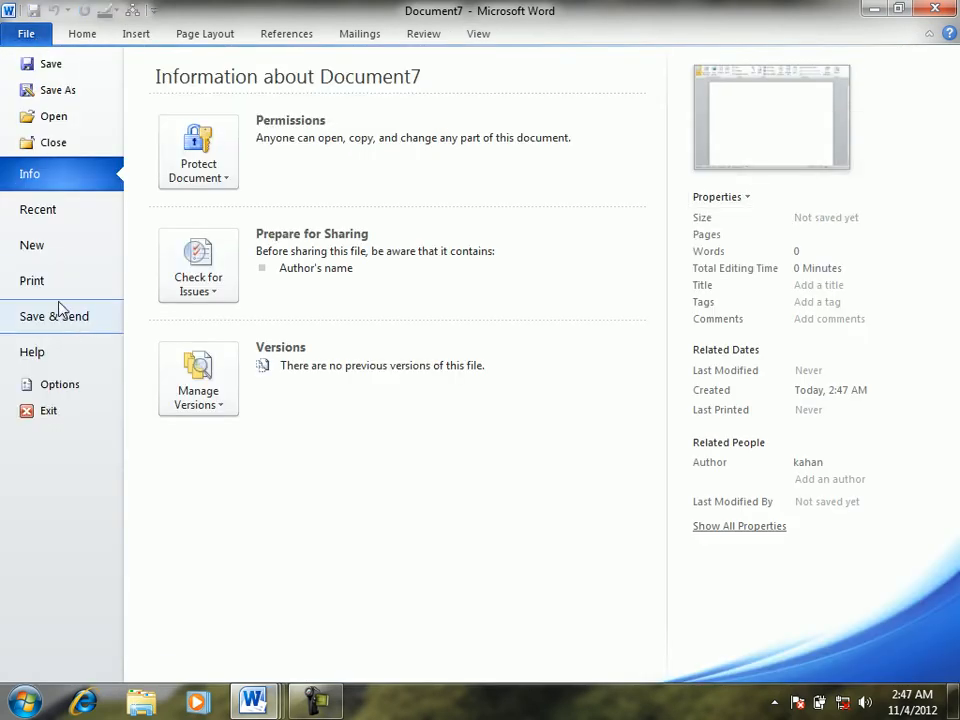
click(70, 383)
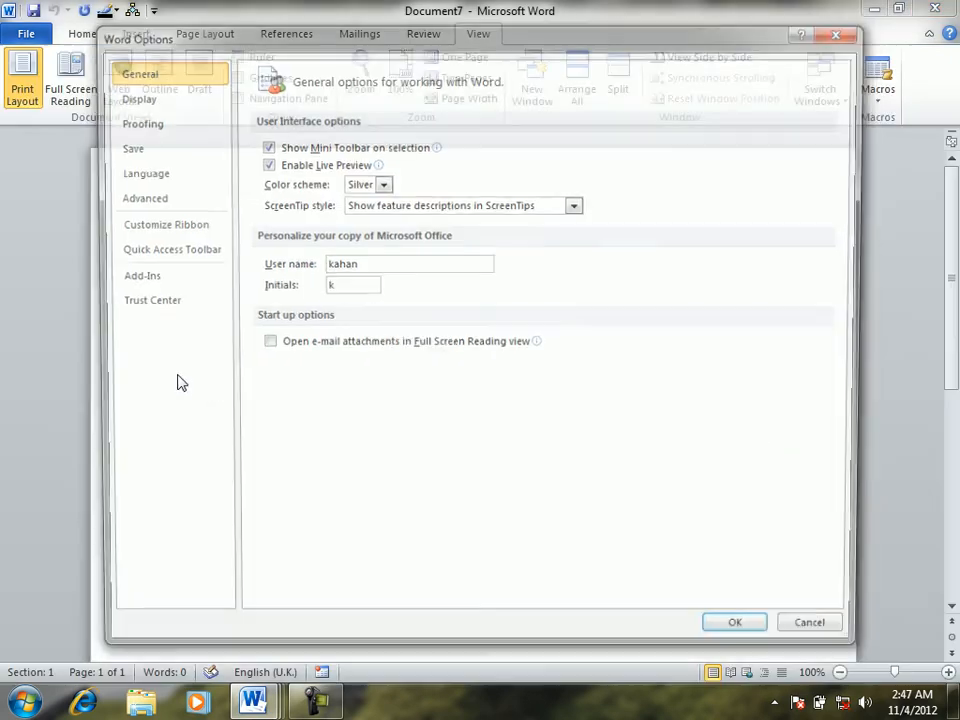
click(156, 228)
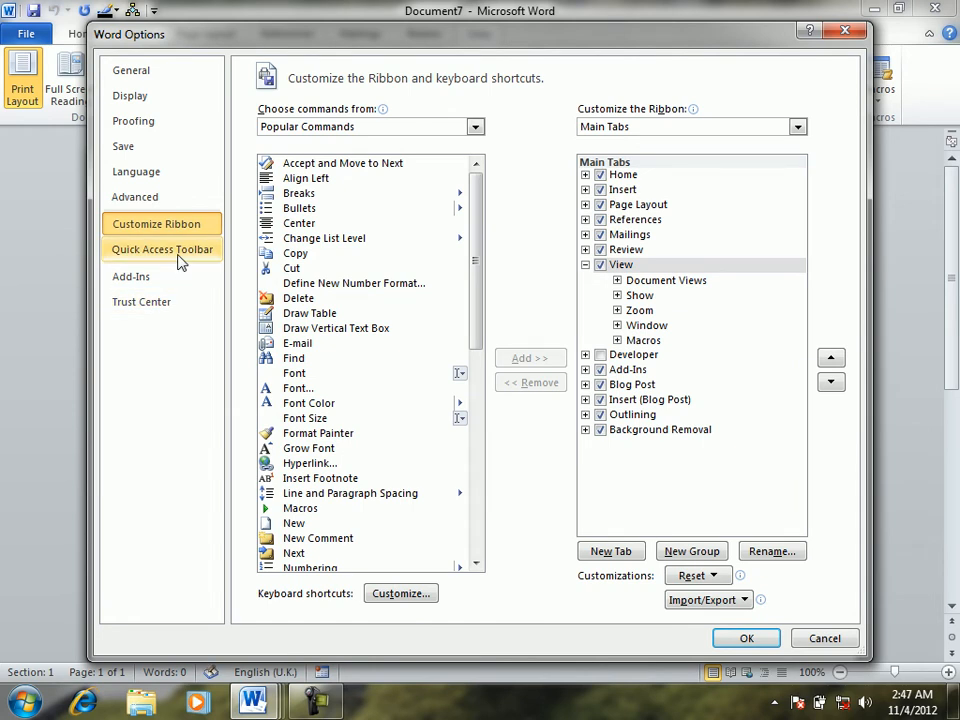
click(843, 33)
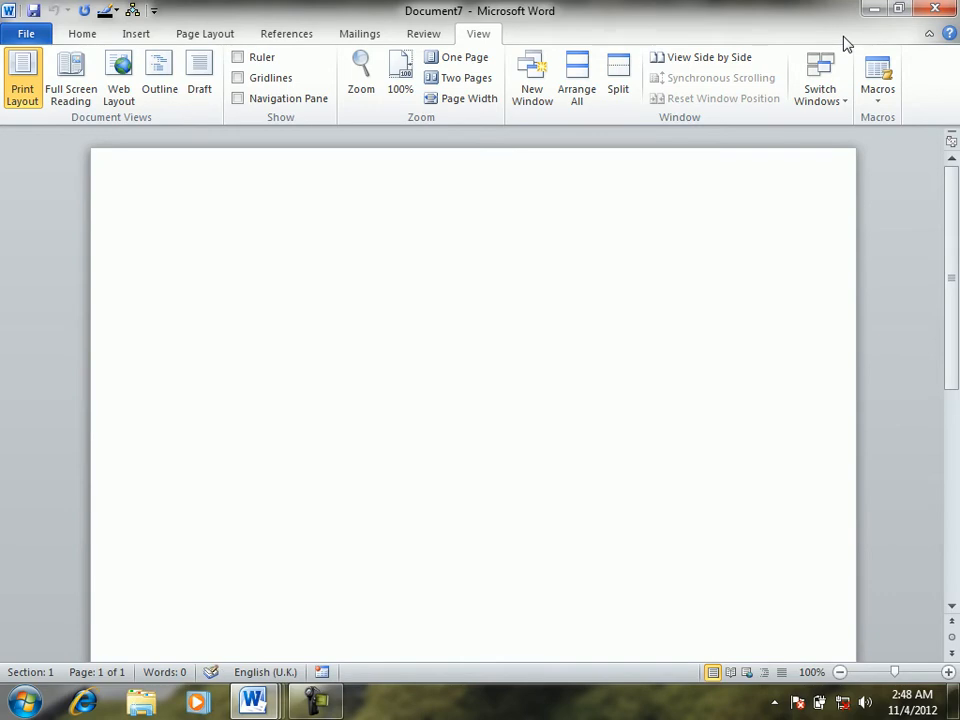
Step: Start the FIRSTM macro in step-by-step mode from the list of macros
click(877, 103)
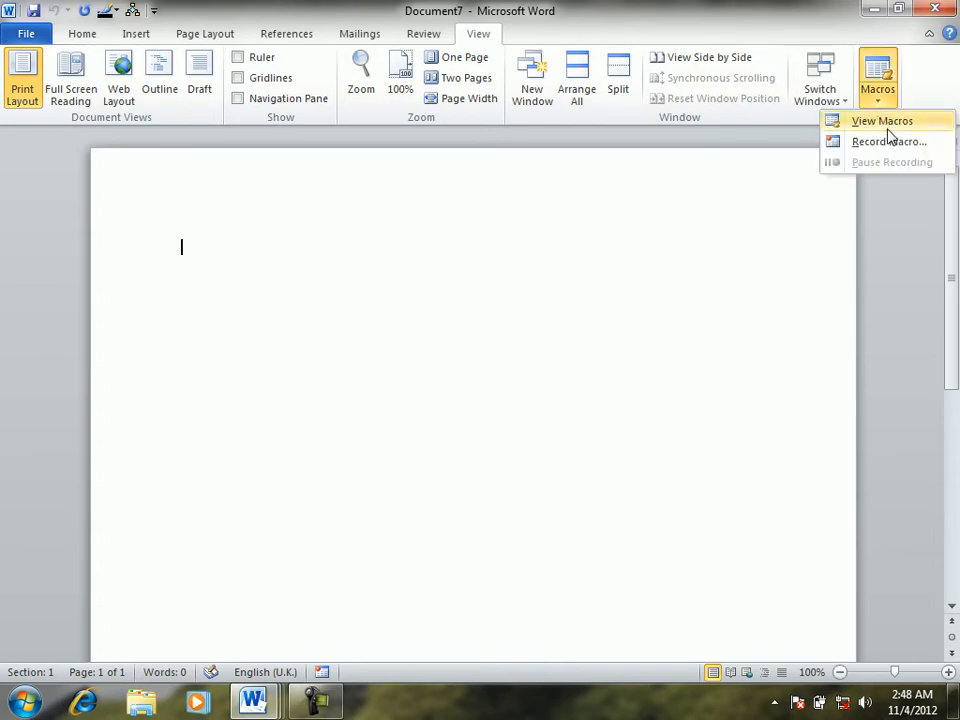
click(886, 128)
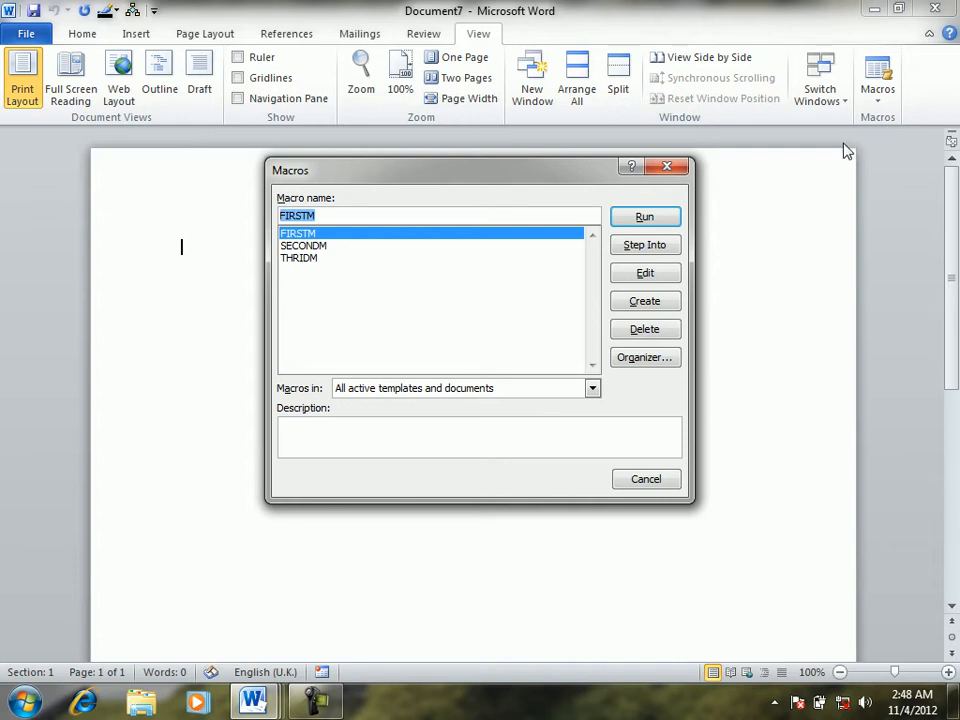
click(650, 248)
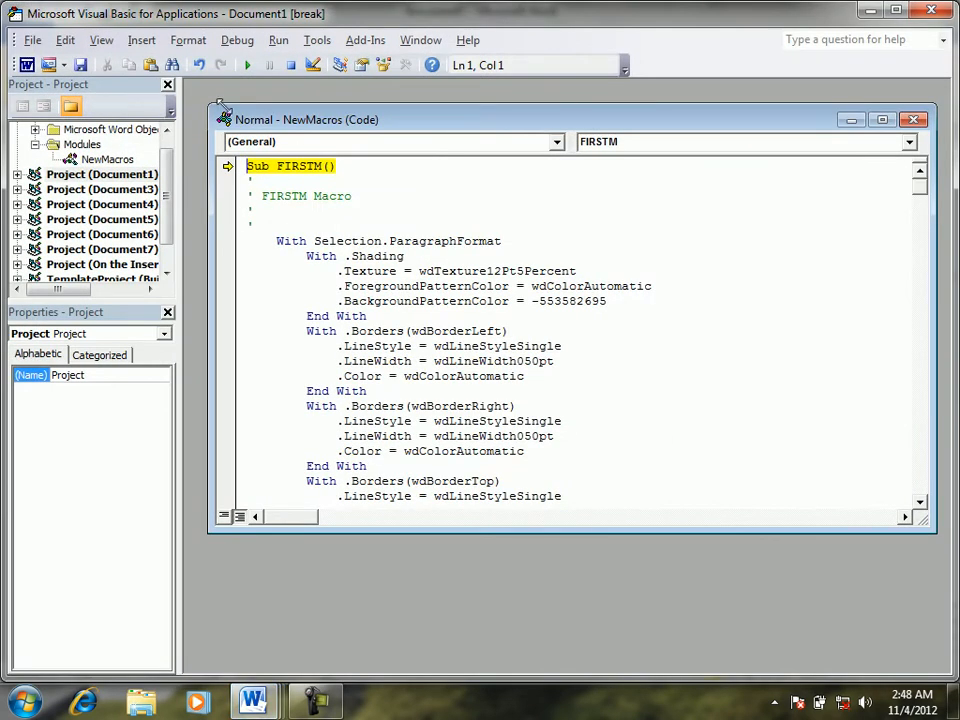
Step: Show the Debug toolbar and step through the FIRSTM code to the .Texture = wdTexture12Pt5Percent line
click(95, 42)
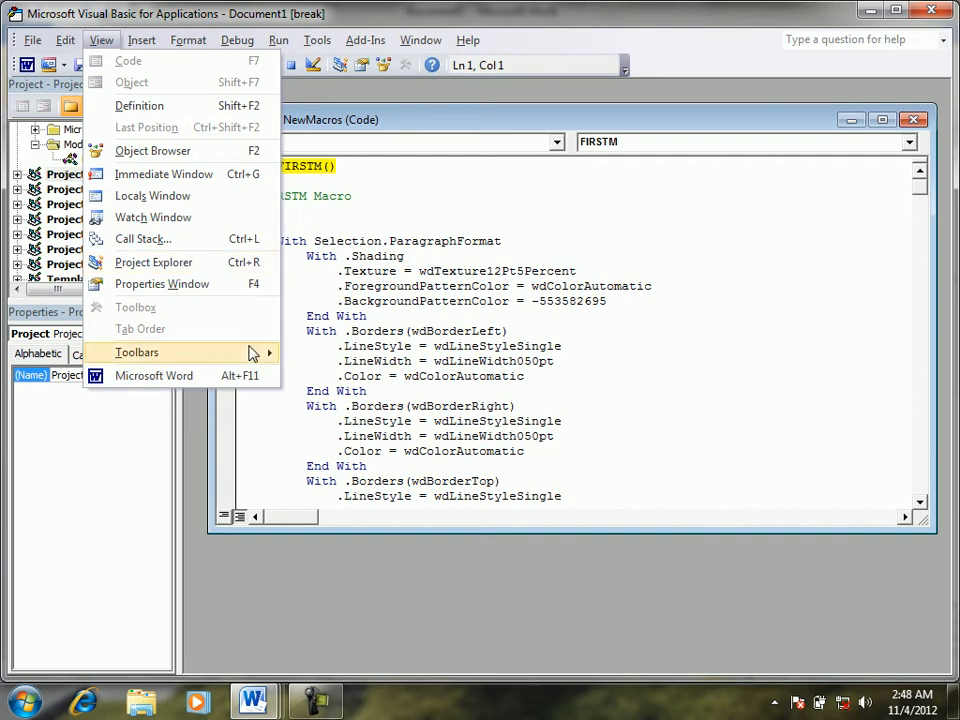
mouse_move(253, 351)
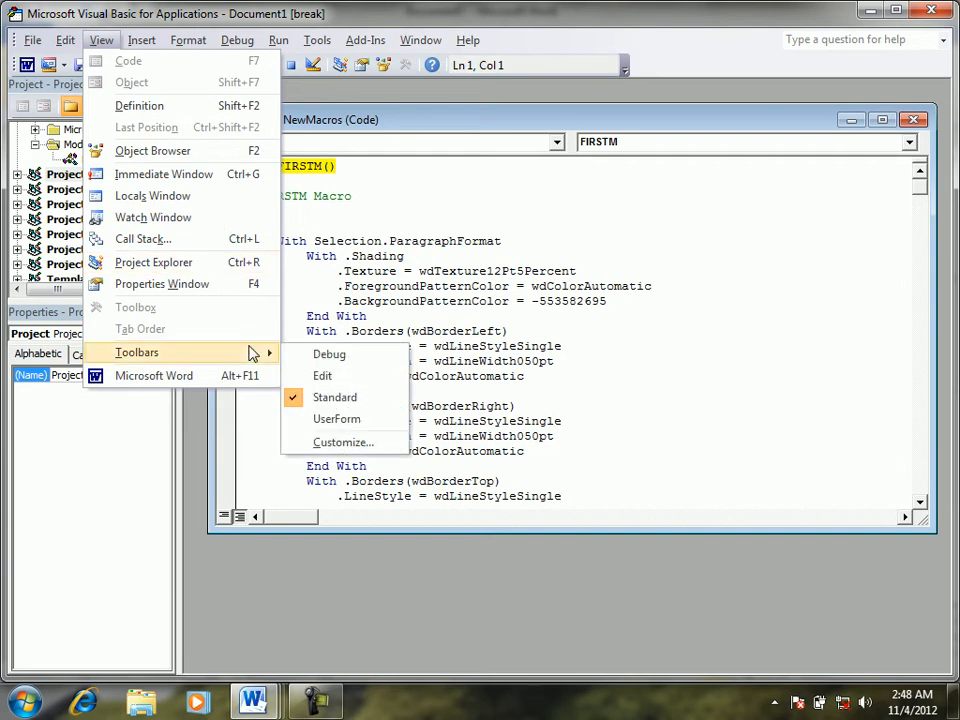
click(341, 358)
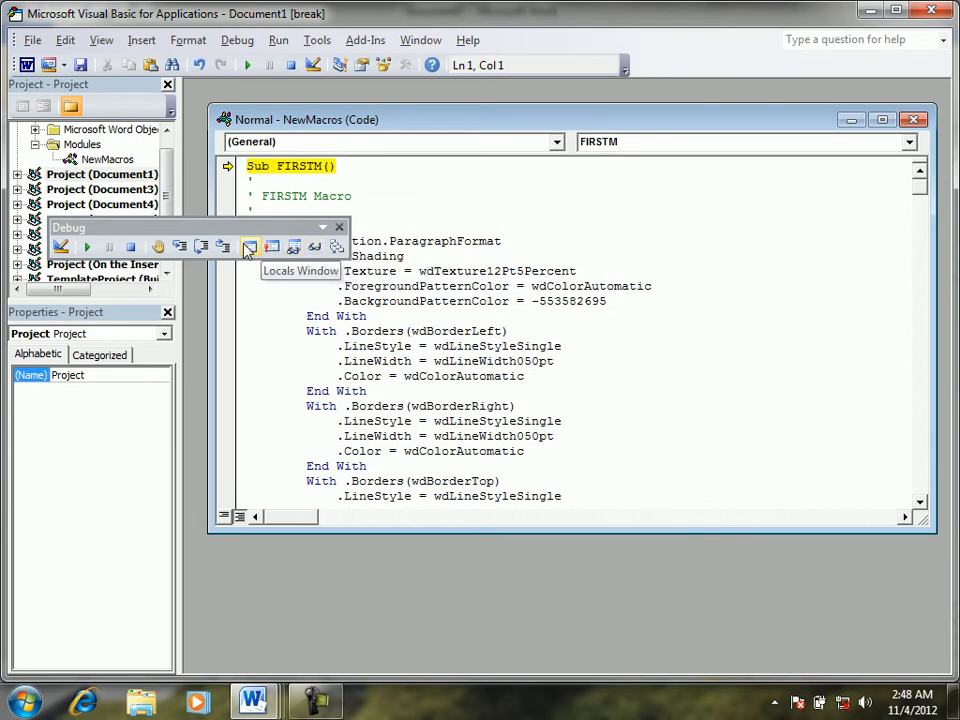
click(180, 247)
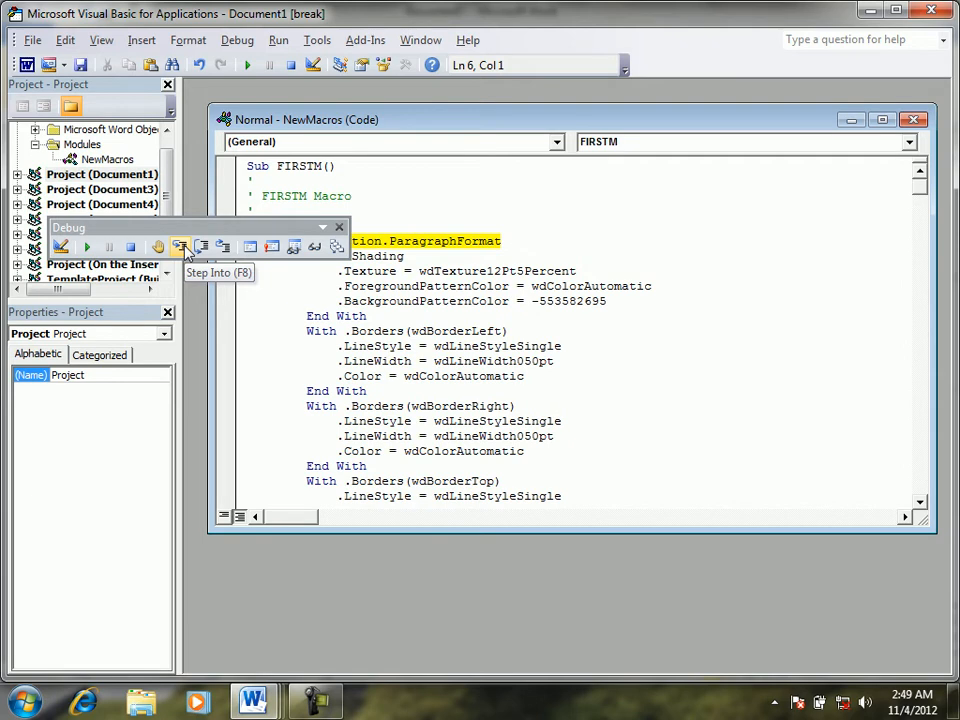
click(181, 247)
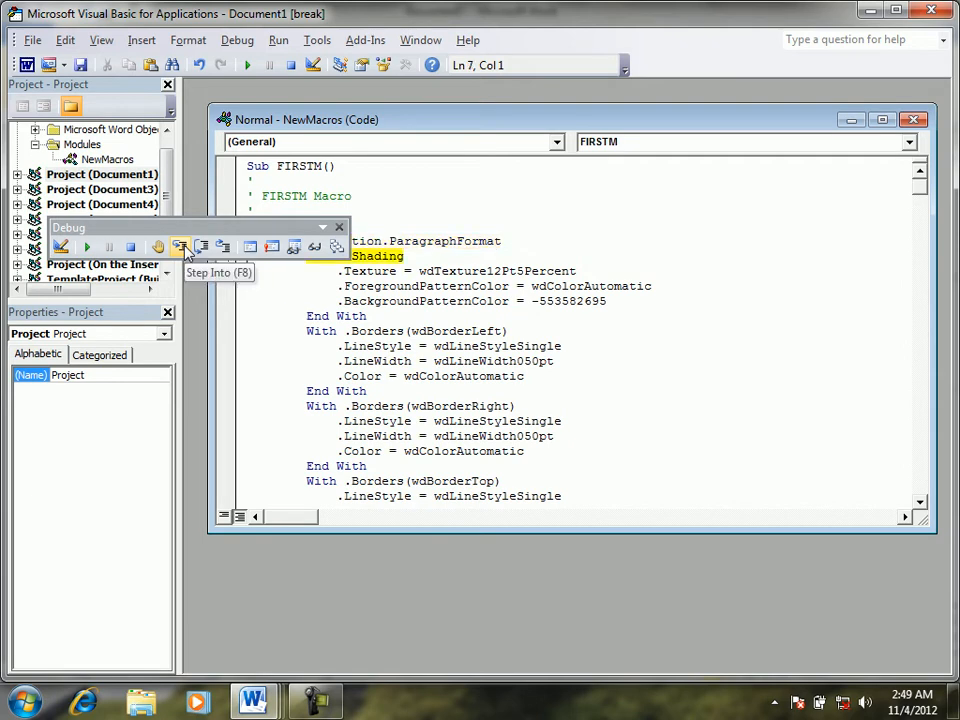
click(181, 247)
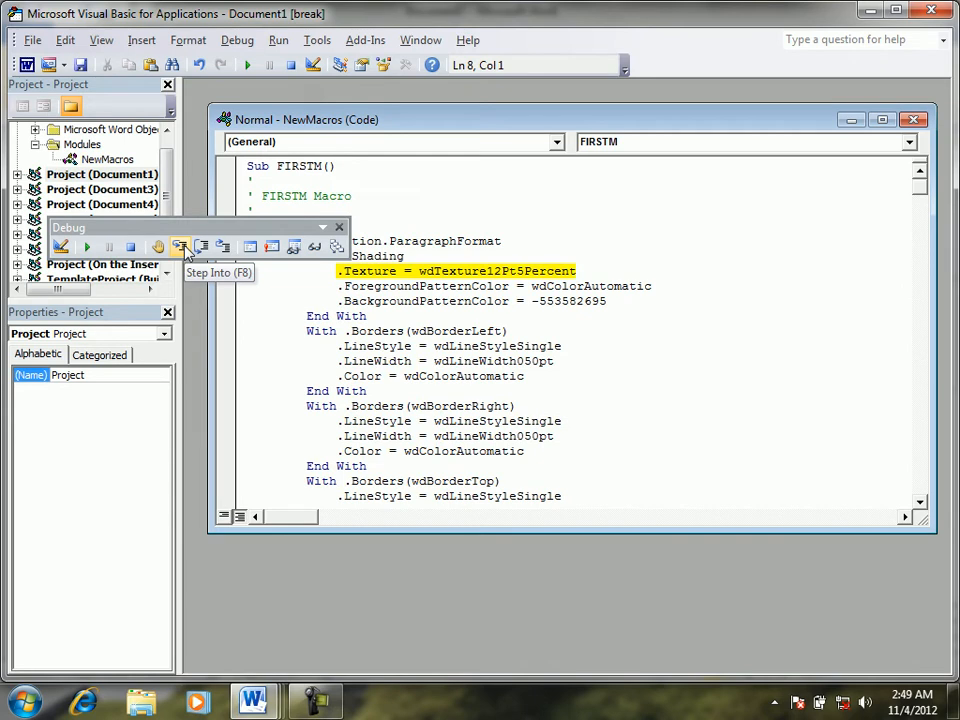
Step: Return to the Word document and open the FIRSTM macro for editing from the list of macros
click(27, 65)
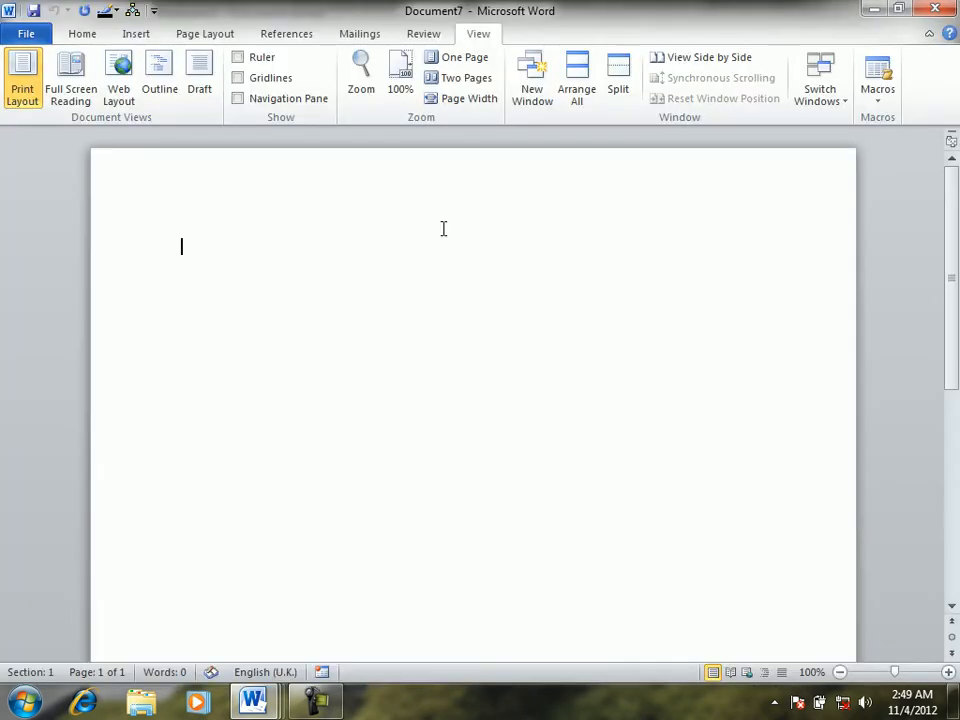
click(880, 106)
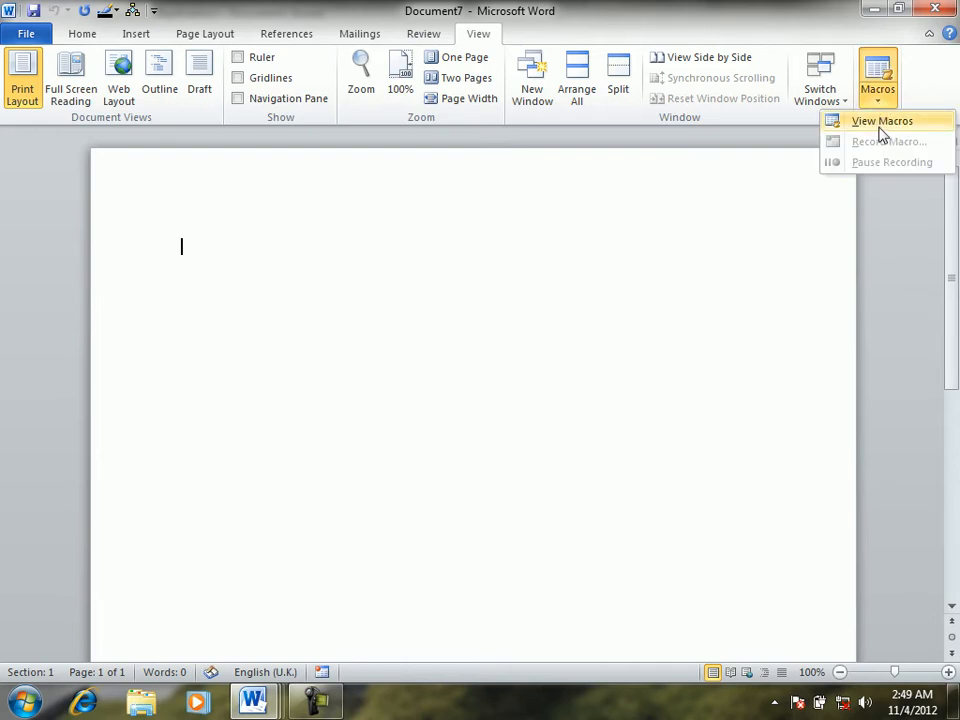
click(880, 122)
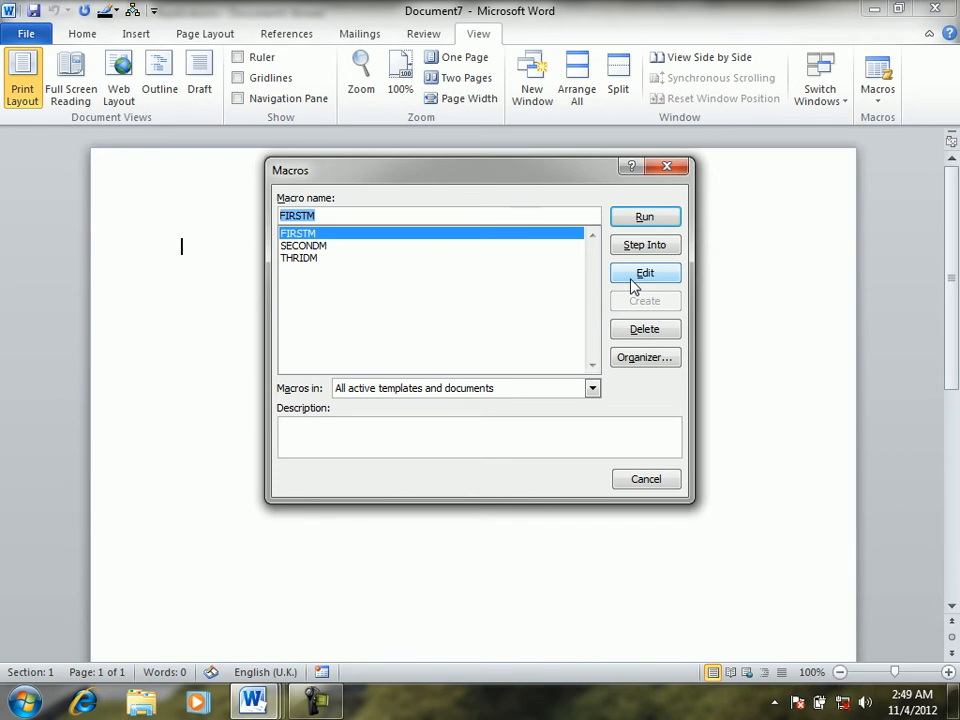
click(640, 275)
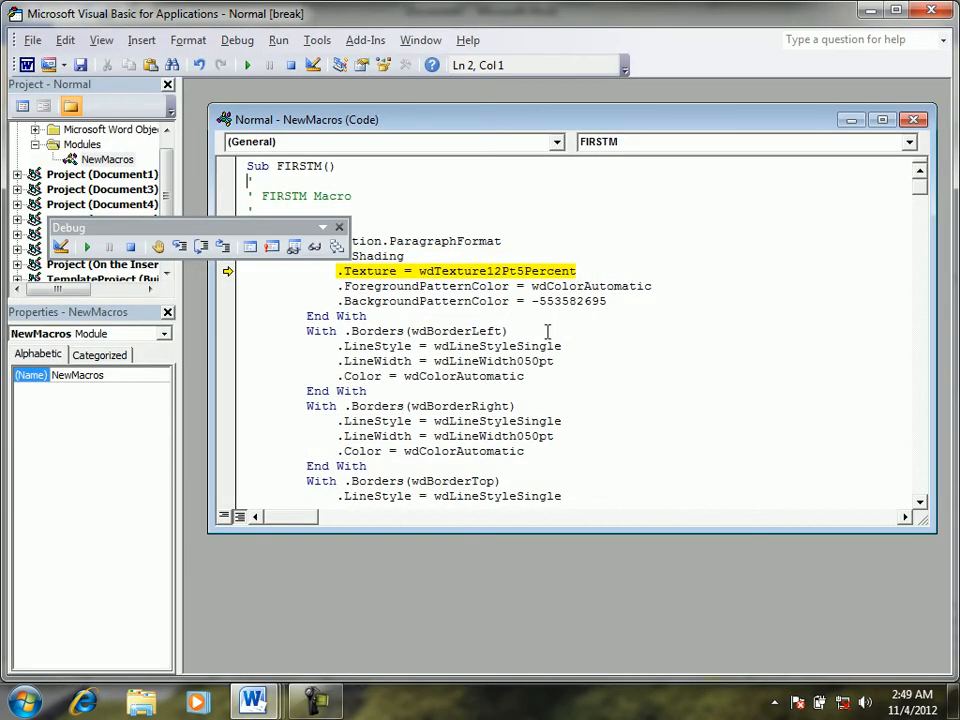
Step: Examine the FIRSTM code's shading and border settings, moving down to the With Selection.Sections(1) line
click(614, 300)
click(525, 421)
click(529, 462)
mouse_move(460, 380)
click(522, 378)
key(Down)
key(Down)
key(Down)
key(Down)
key(Down)
key(Down)
key(Down)
key(Down)
key(Down)
key(Down)
key(Down)
key(Down)
key(Down)
key(Down)
key(Down)
key(Down)
key(Down)
key(Down)
key(Down)
key(Down)
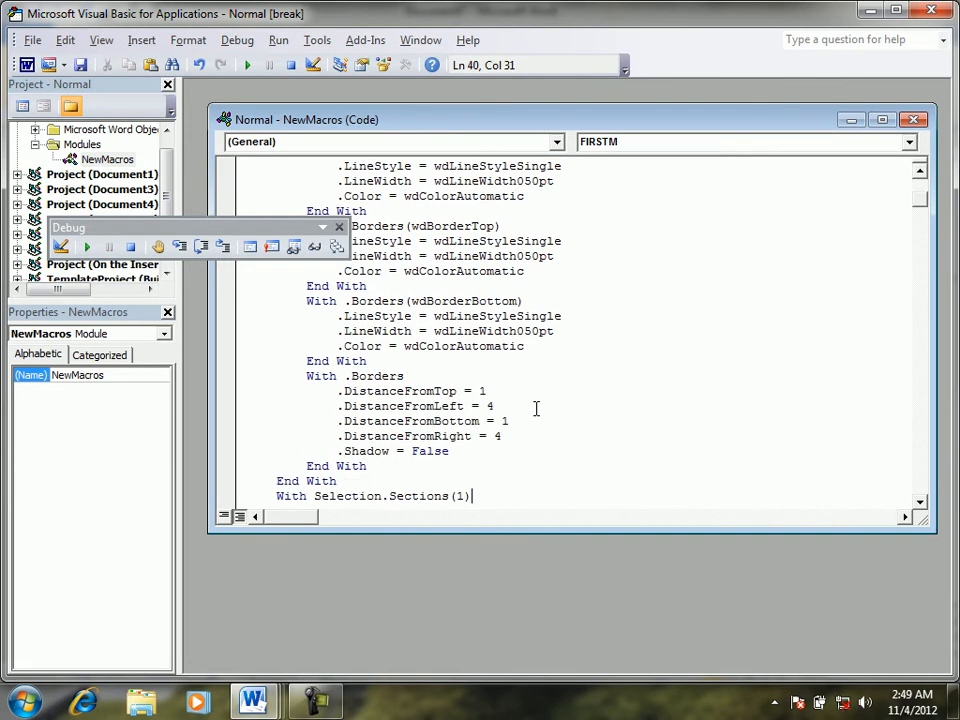
Step: Set .DistanceFromTop to 2 in the With .Borders block of the FIRSTM macro's code
key(Return)
key(Tab)
text(With .Borders(wdBorderLeft))
key(Return)
key(Tab)
text(.ArtStyle = wdArtMapleMuffins)
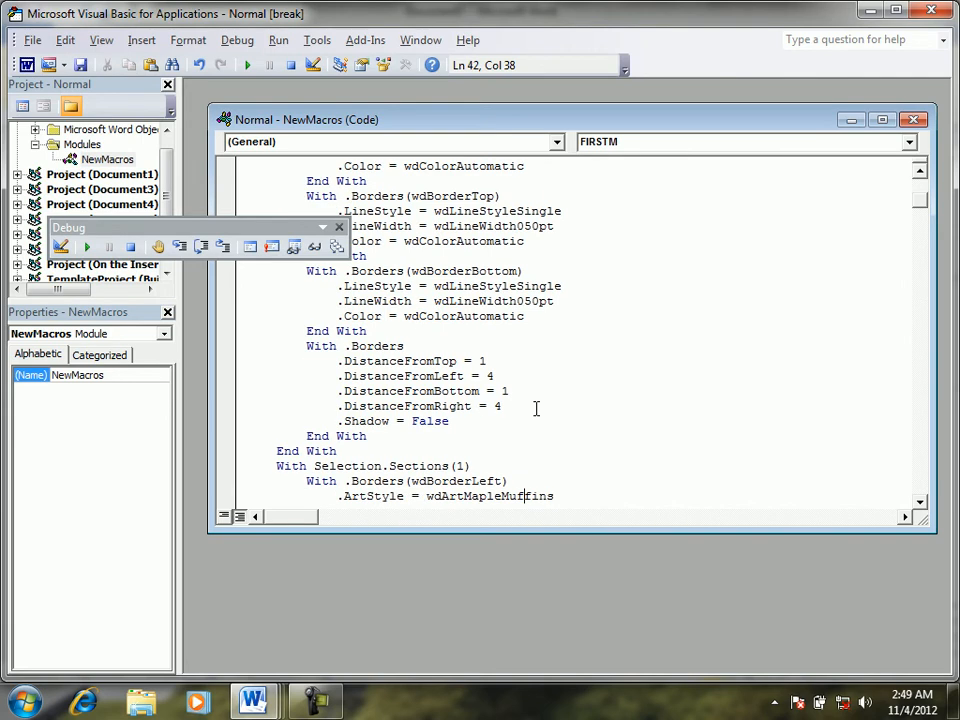
click(493, 361)
key(BackSpace)
text(2)
Step: Return to the Word document and delete the SECONDM macro, allowing the halted project to be reset
click(27, 66)
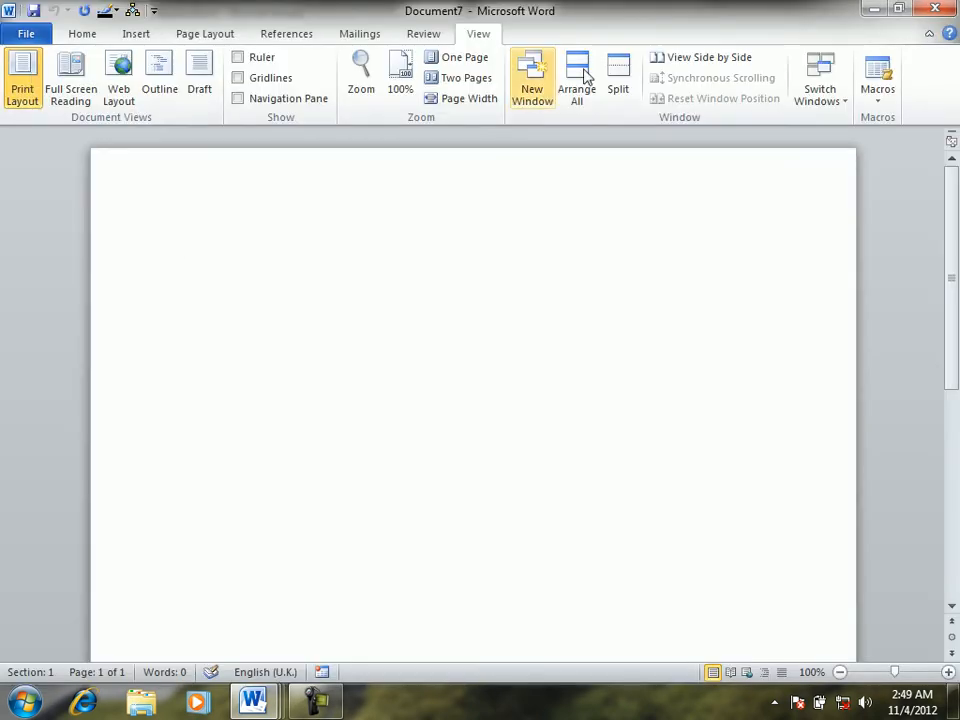
click(881, 102)
click(884, 124)
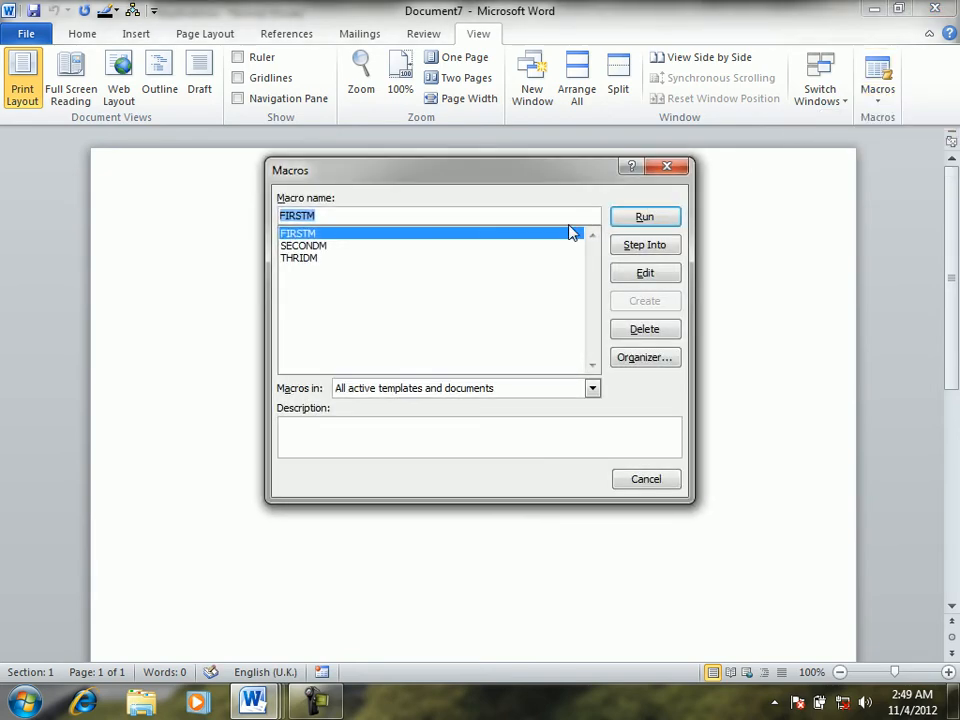
click(286, 247)
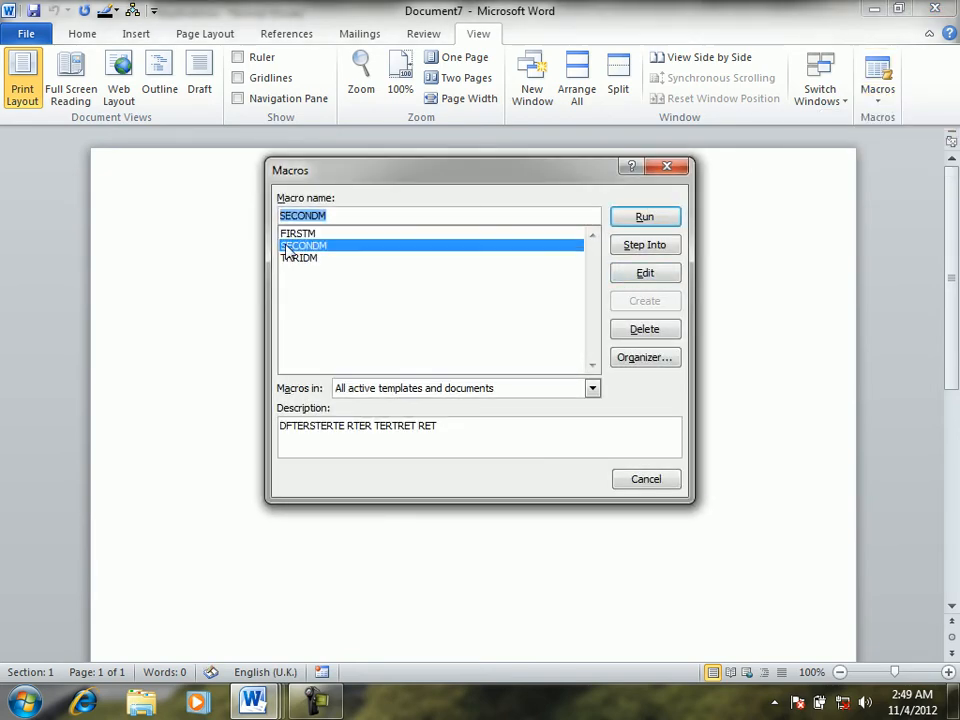
click(645, 330)
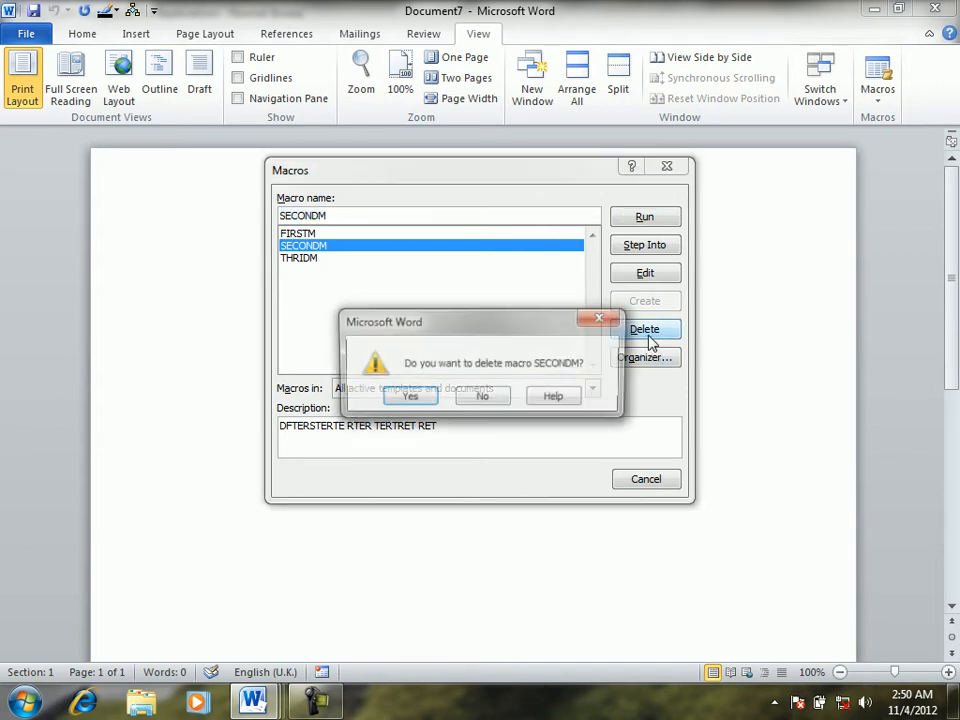
click(410, 397)
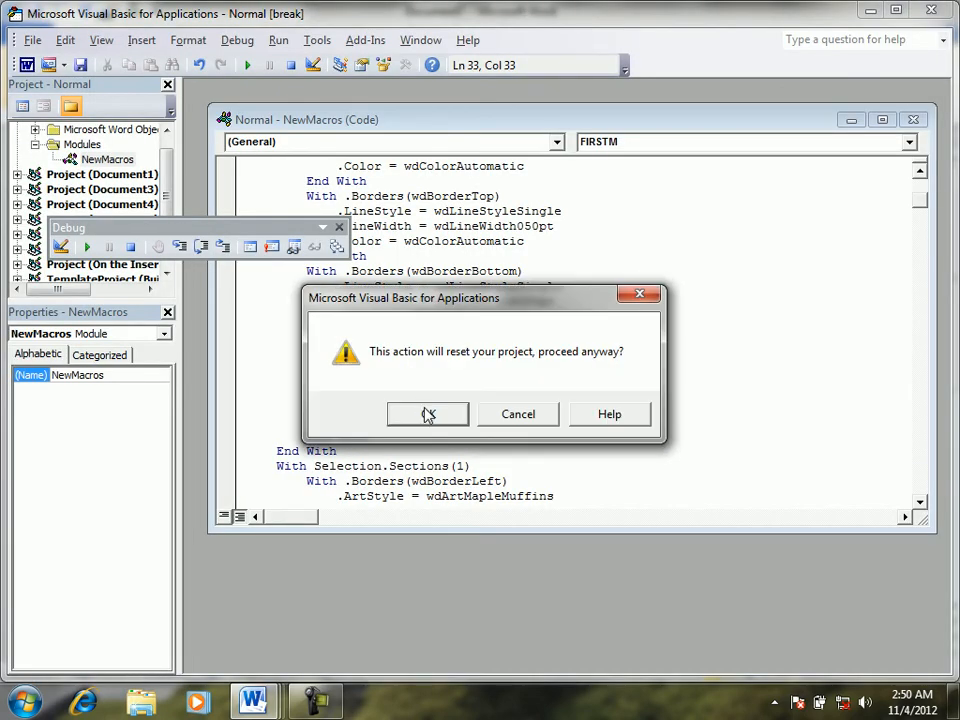
click(424, 411)
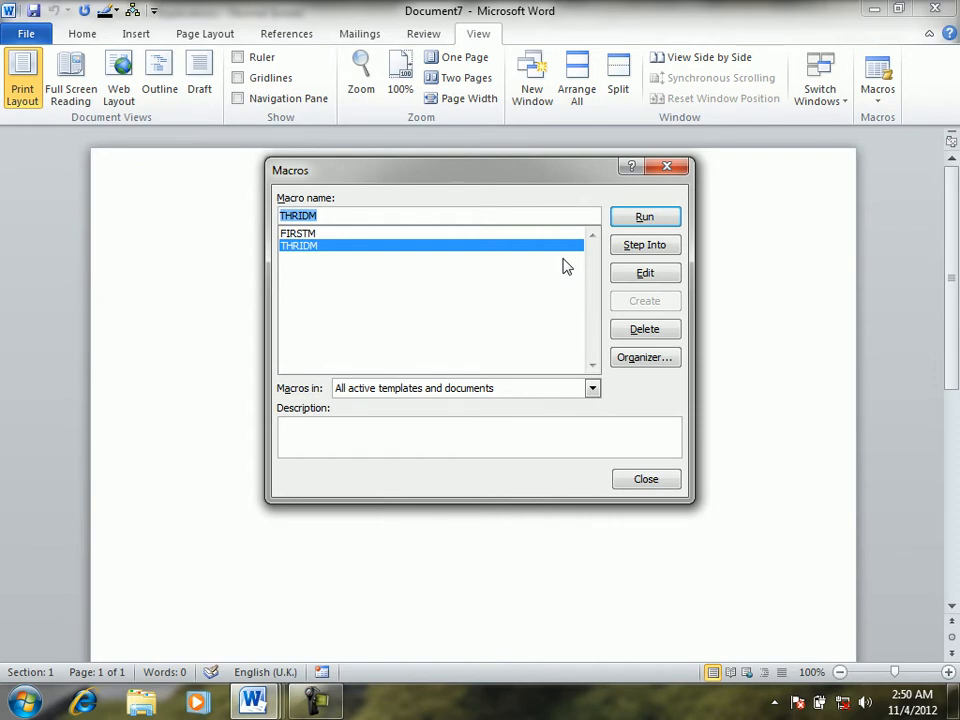
Step: Try to copy the No List style from Document7 to Normal.dotm in the Organizer, declining the overwrite, and close the Organizer
click(646, 366)
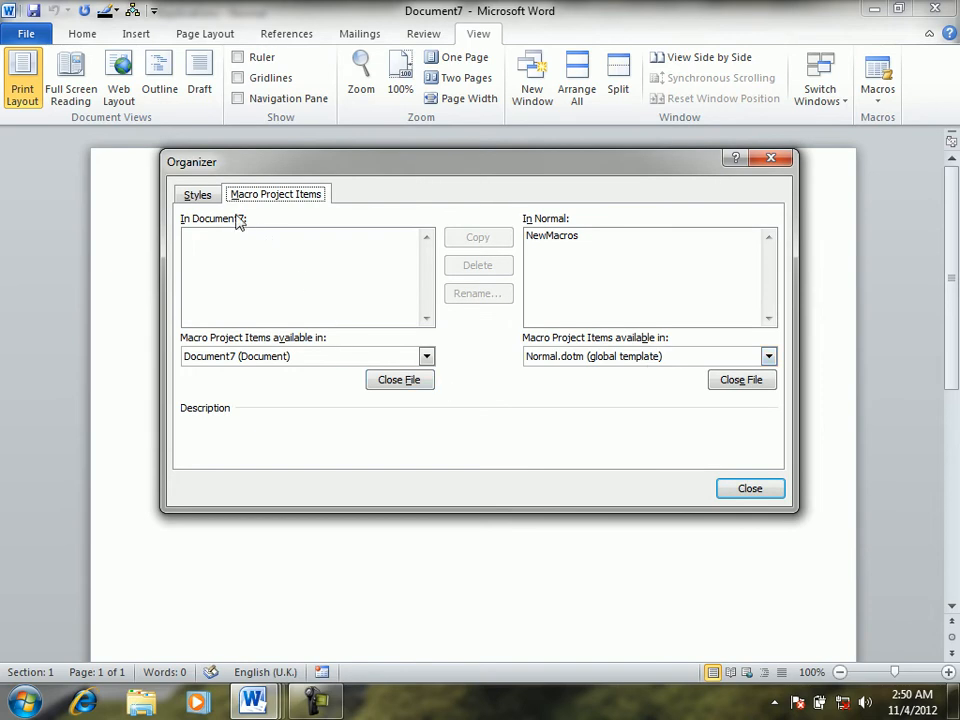
click(207, 198)
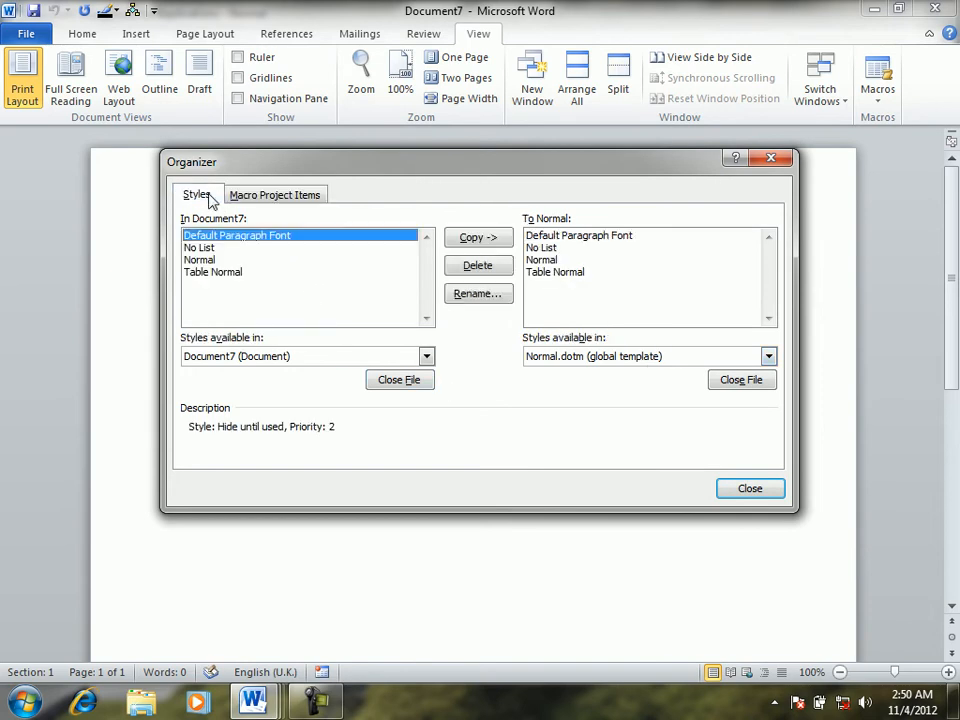
click(206, 248)
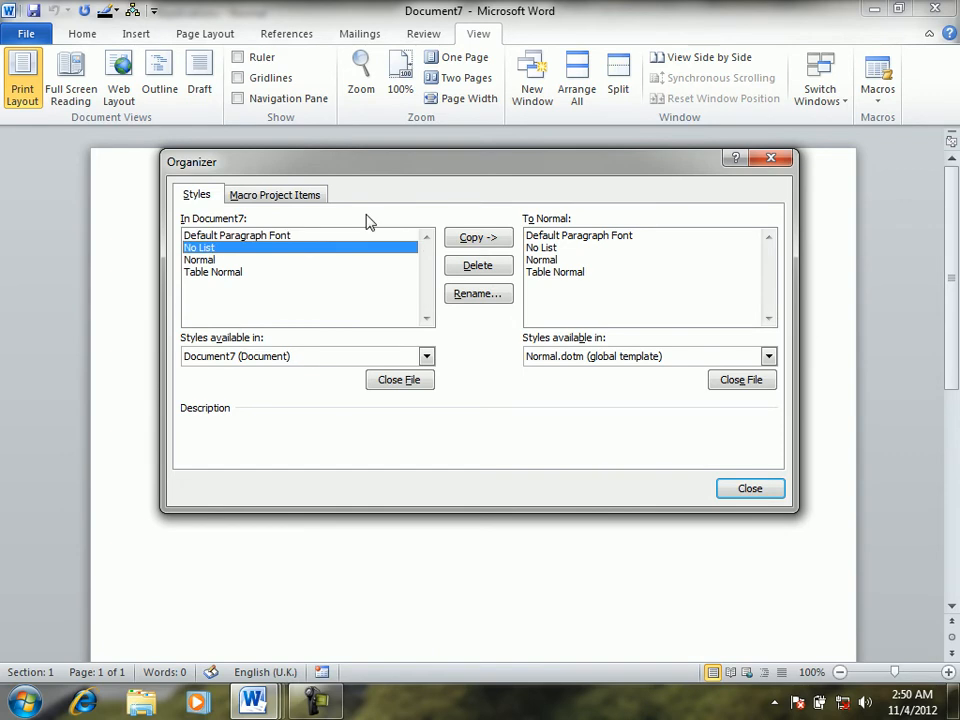
click(493, 240)
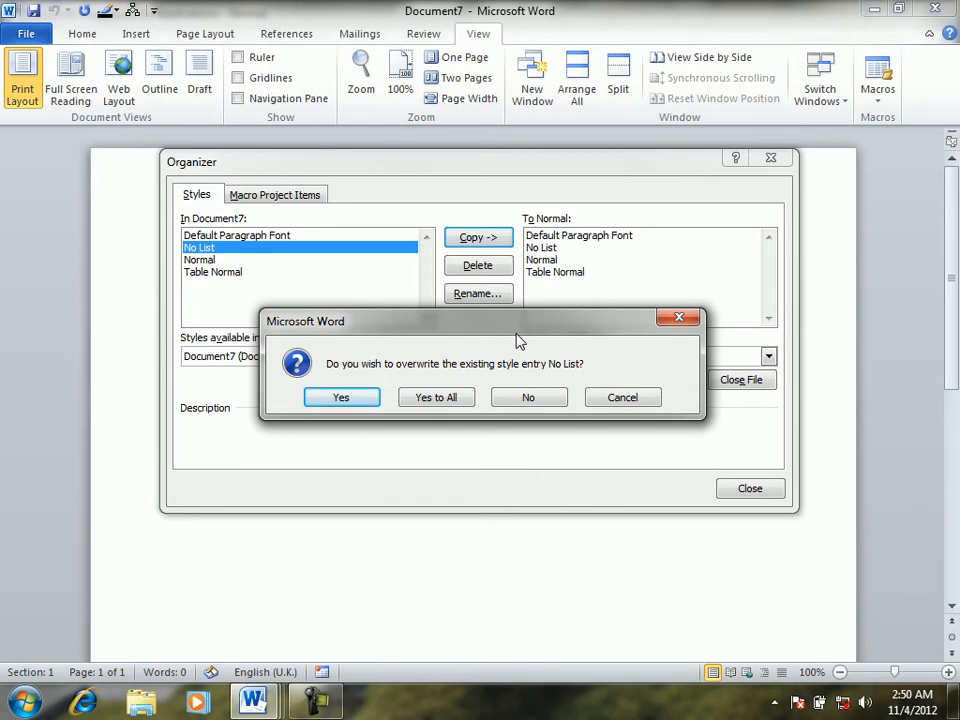
click(528, 399)
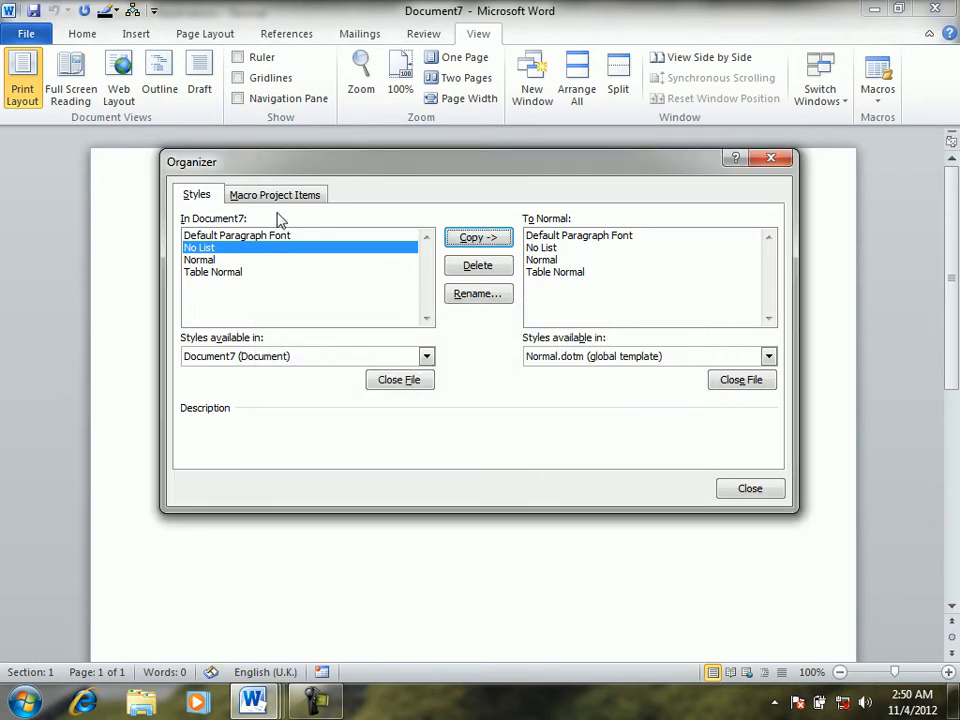
click(750, 488)
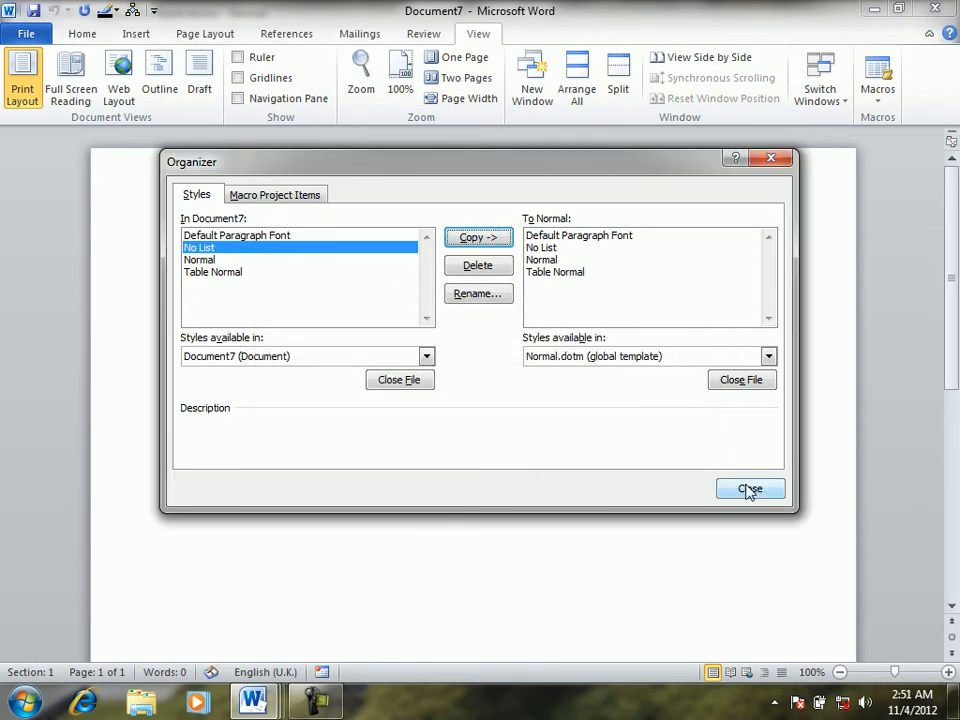
Step: Create a new macro named SUM from the list of macros
click(879, 100)
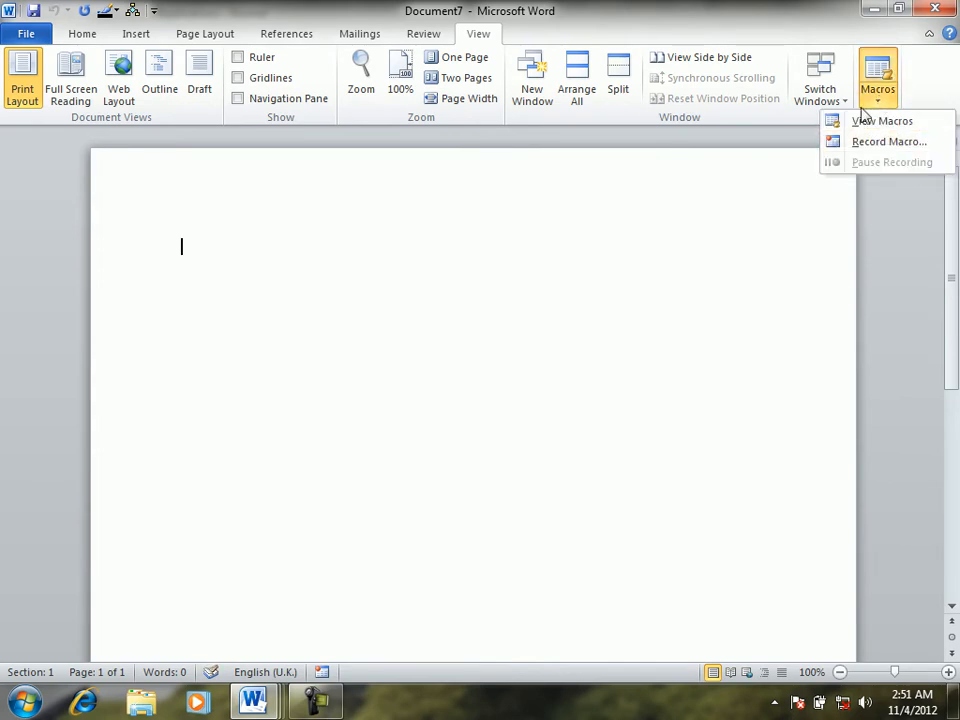
click(864, 122)
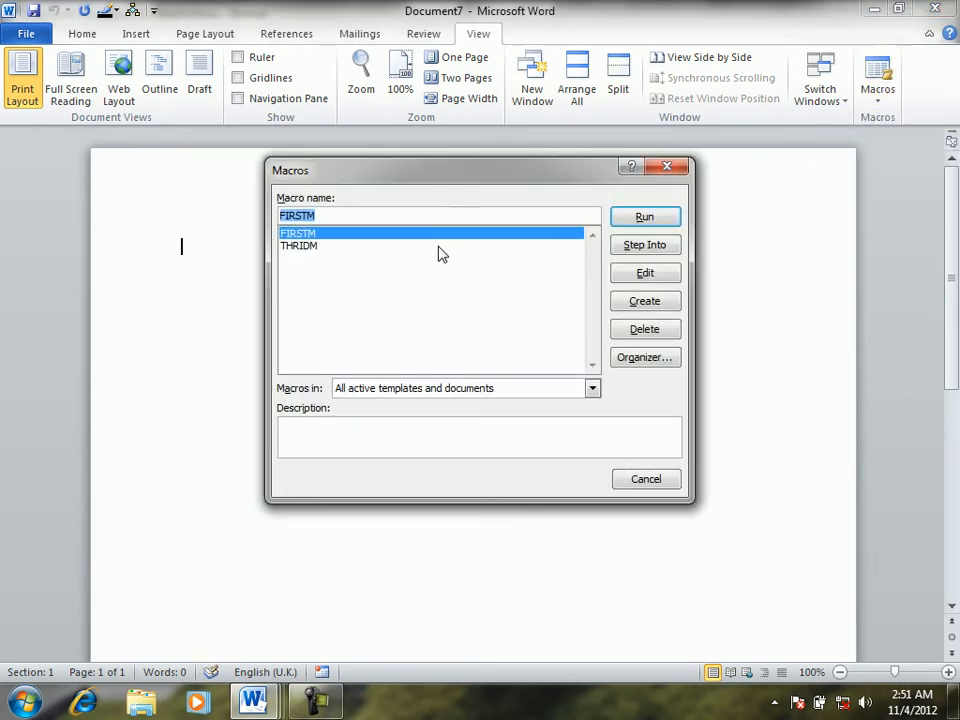
text(SE)
key(BackSpace)
key(BackSpace)
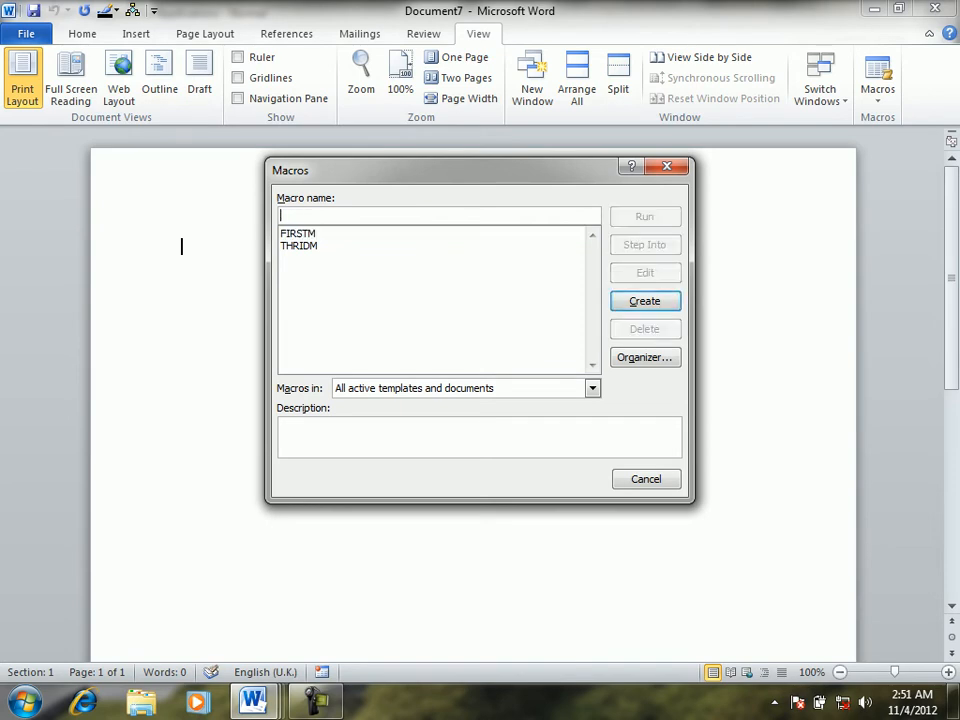
text(SUM)
click(655, 303)
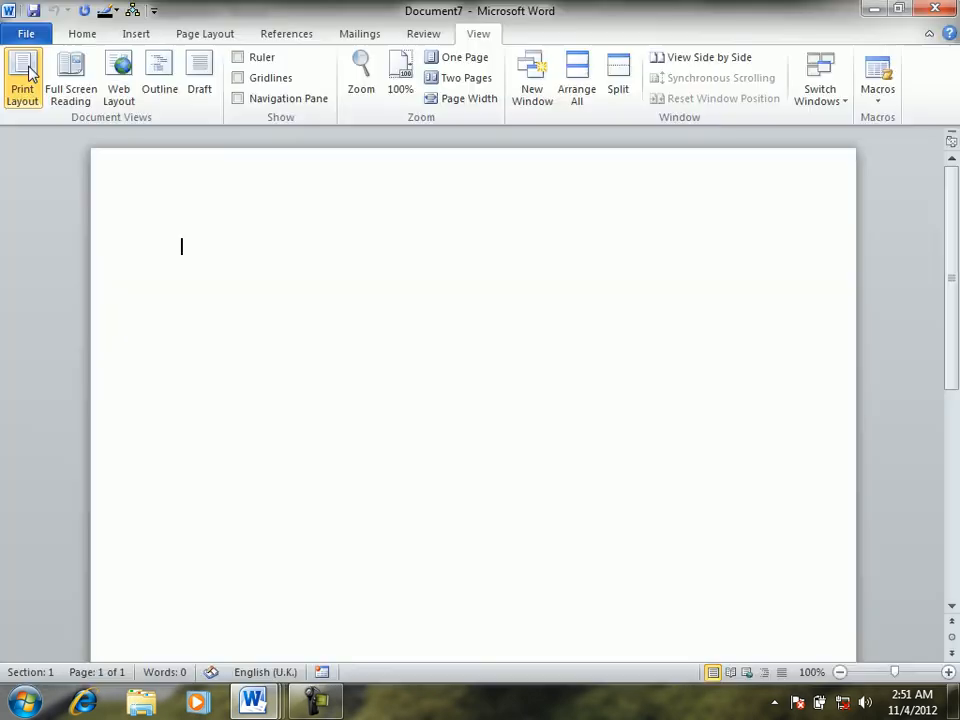
Step: Return to the Word document and delete the FIRSTM, SUM and THRIDM macros from the list of macros
click(25, 63)
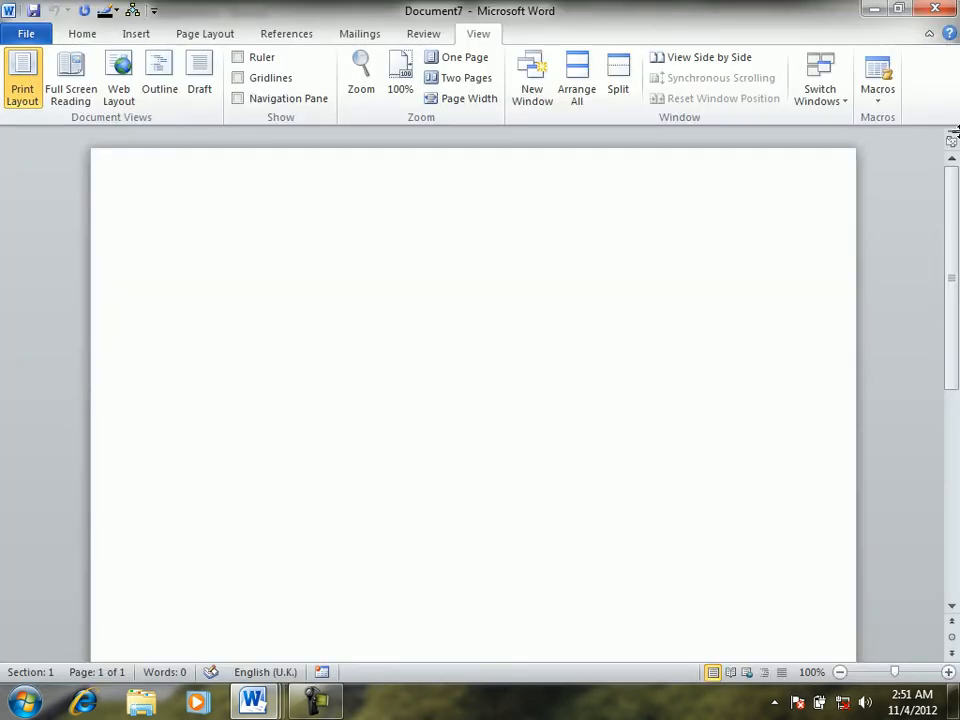
click(872, 104)
click(873, 124)
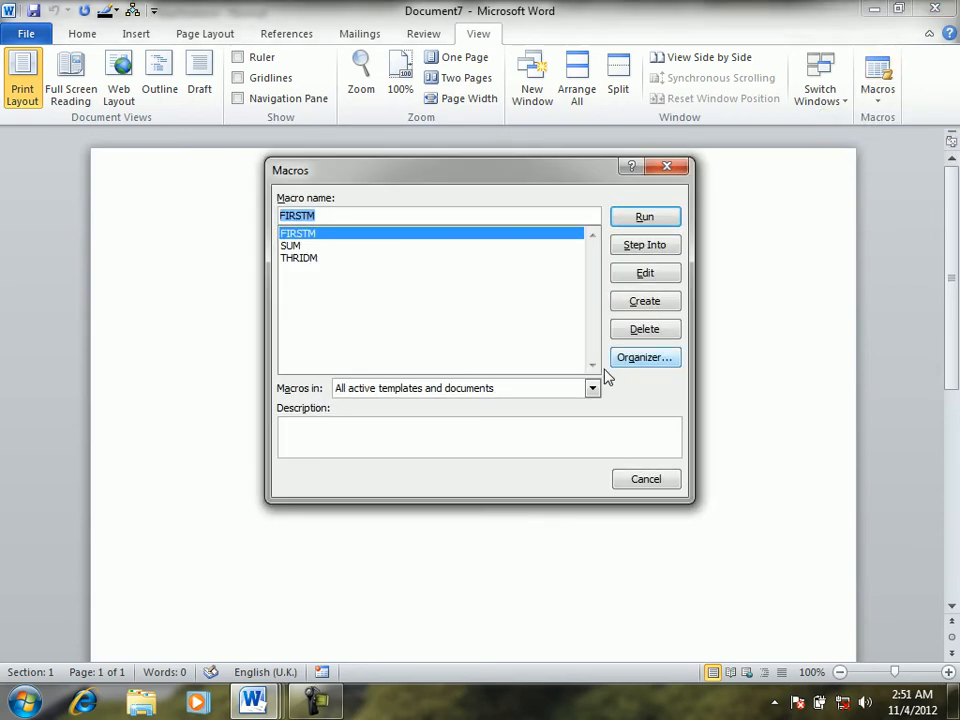
click(645, 305)
click(645, 331)
click(412, 398)
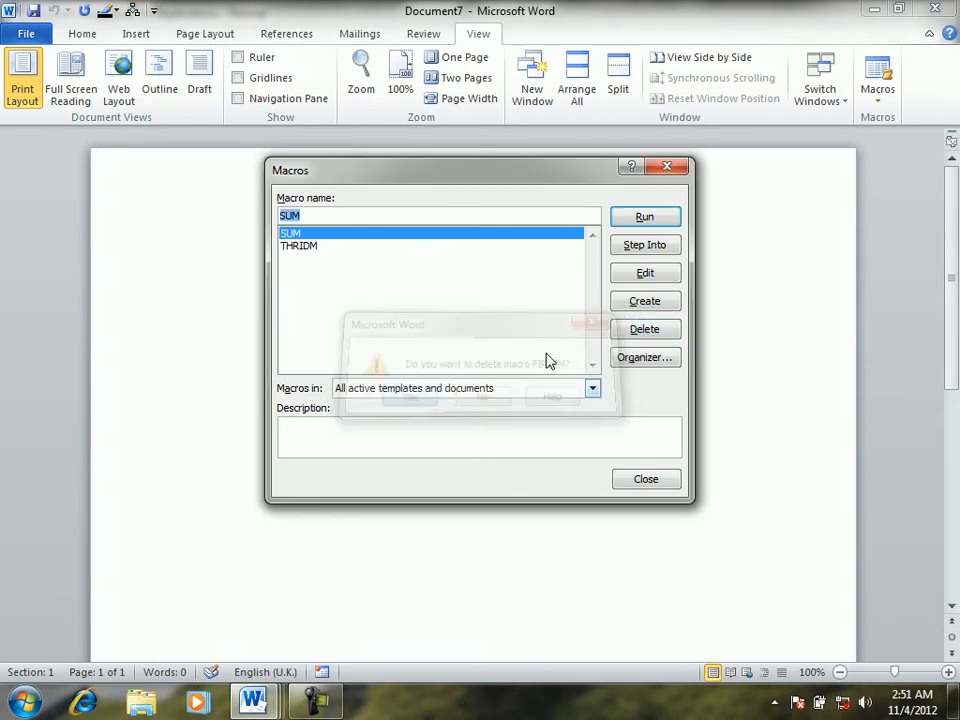
click(650, 333)
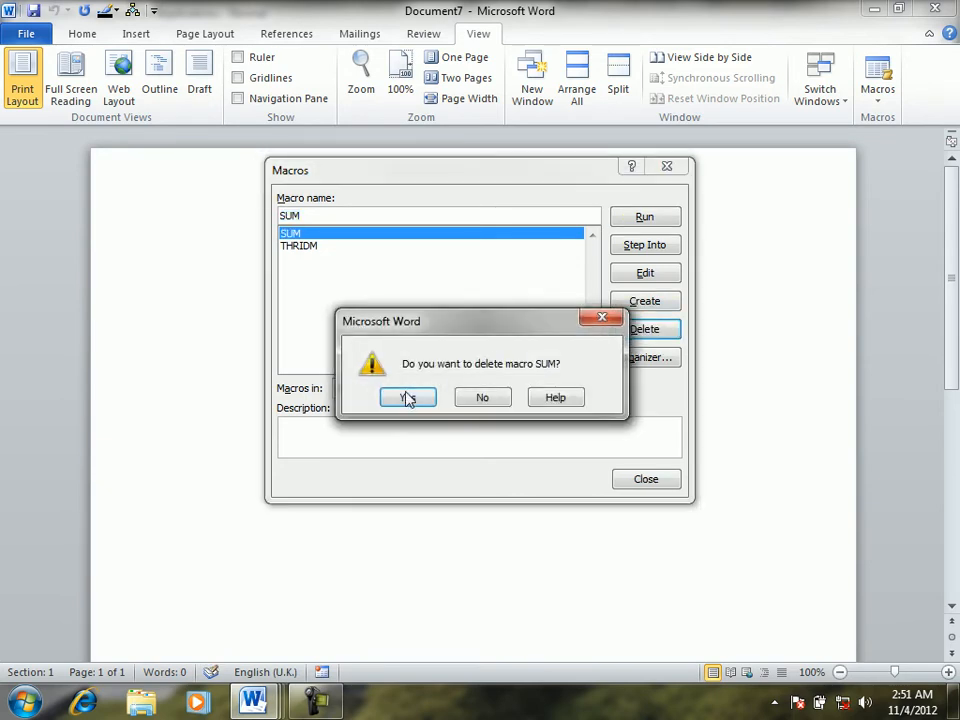
click(410, 398)
click(640, 330)
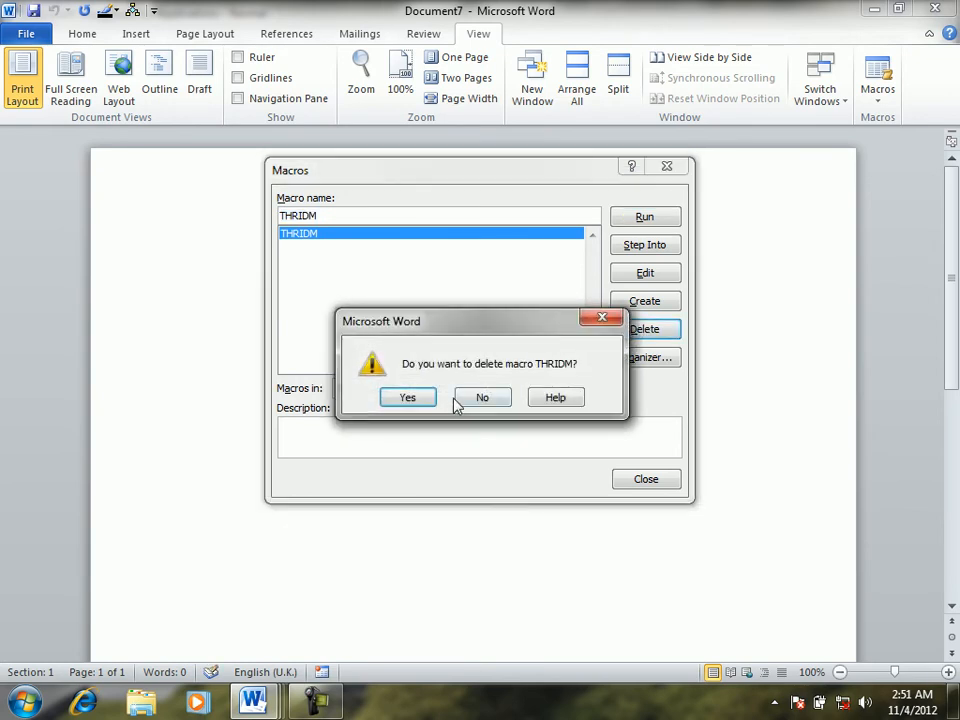
click(409, 400)
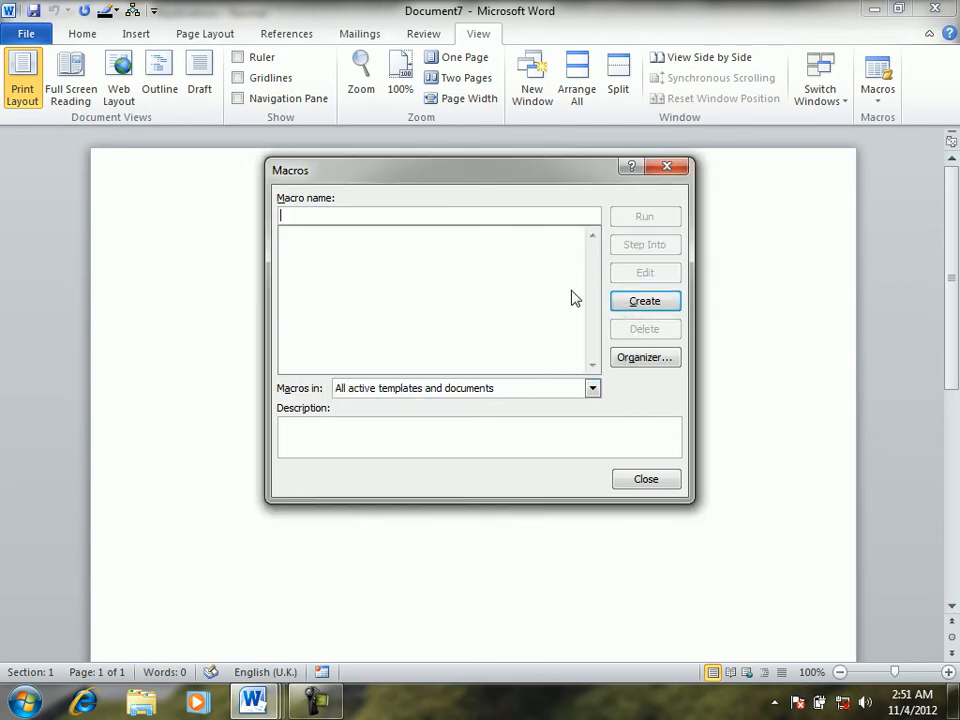
Step: Create an empty macro named SUM and hide the floating Debug toolbar in the code editor
text(SUM)
click(662, 310)
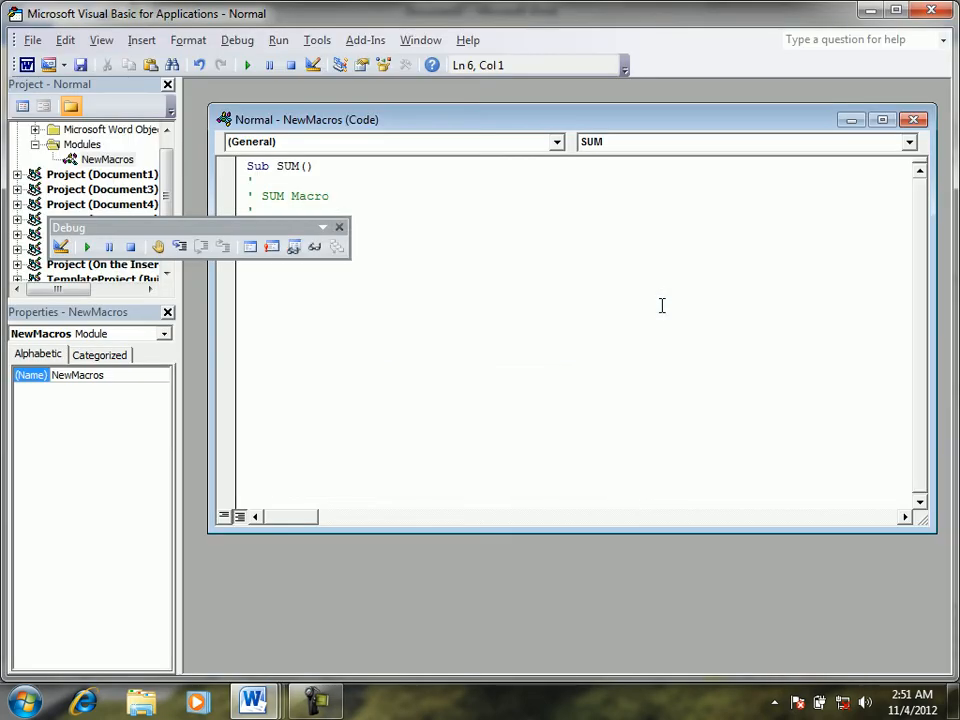
click(697, 253)
click(339, 227)
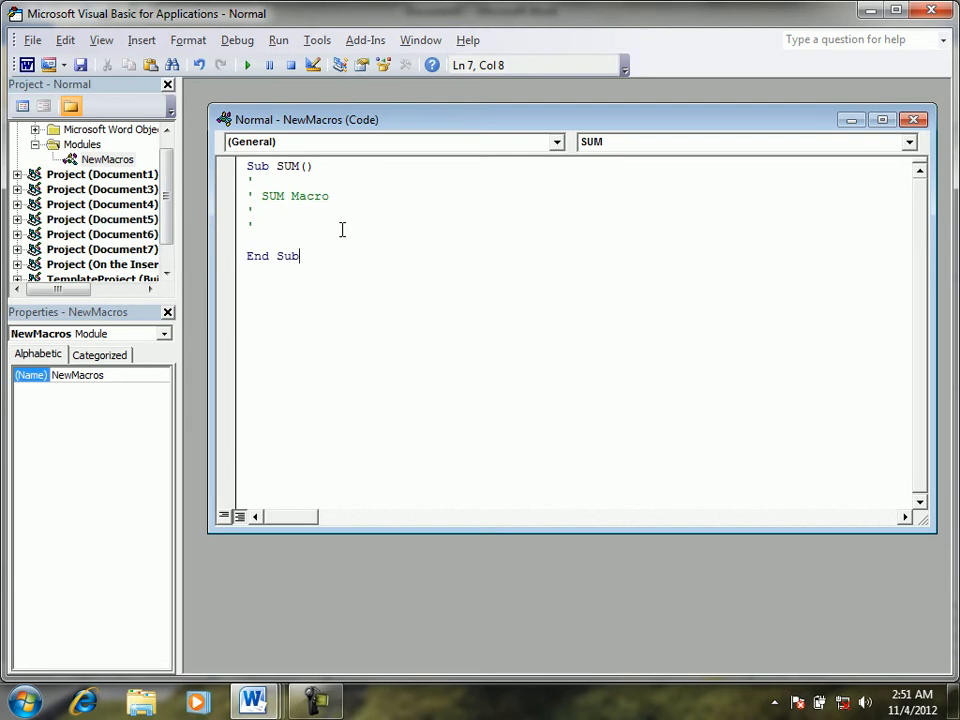
click(274, 237)
text(DIM AS AS)
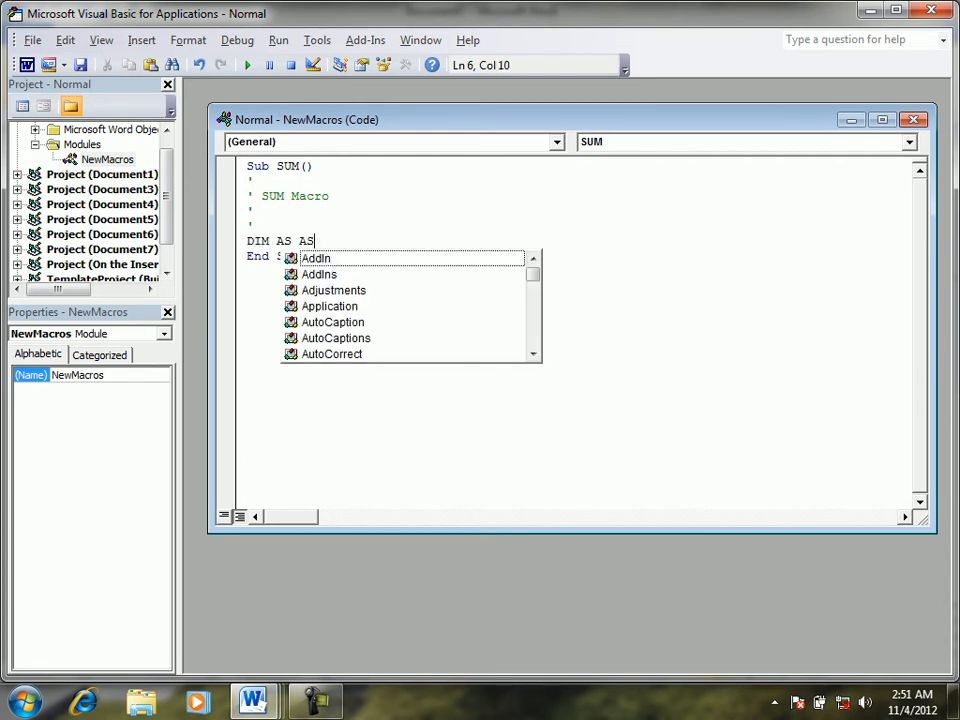
key(BackSpace)
key(BackSpace)
key(BackSpace)
text(INTE)
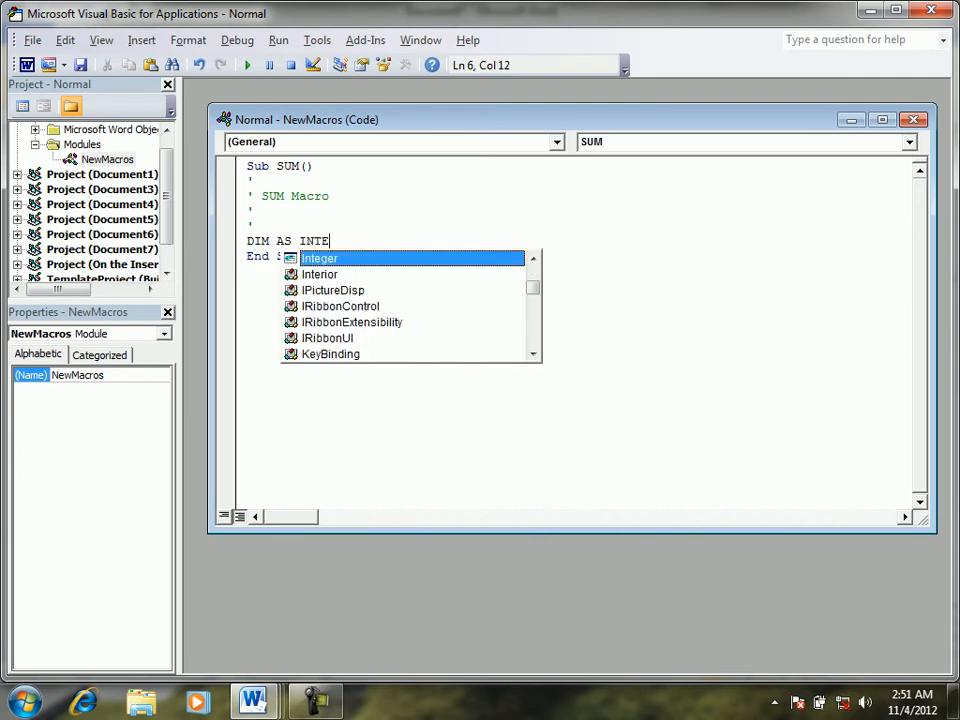
key(Return)
text(DIM B)
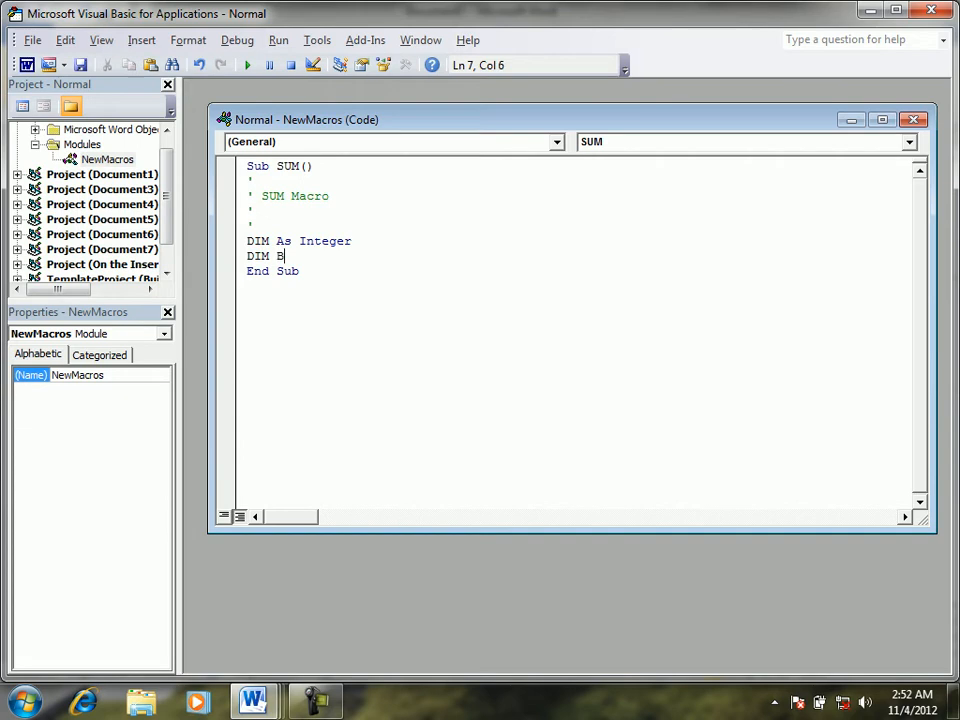
key(BackSpace)
click(276, 244)
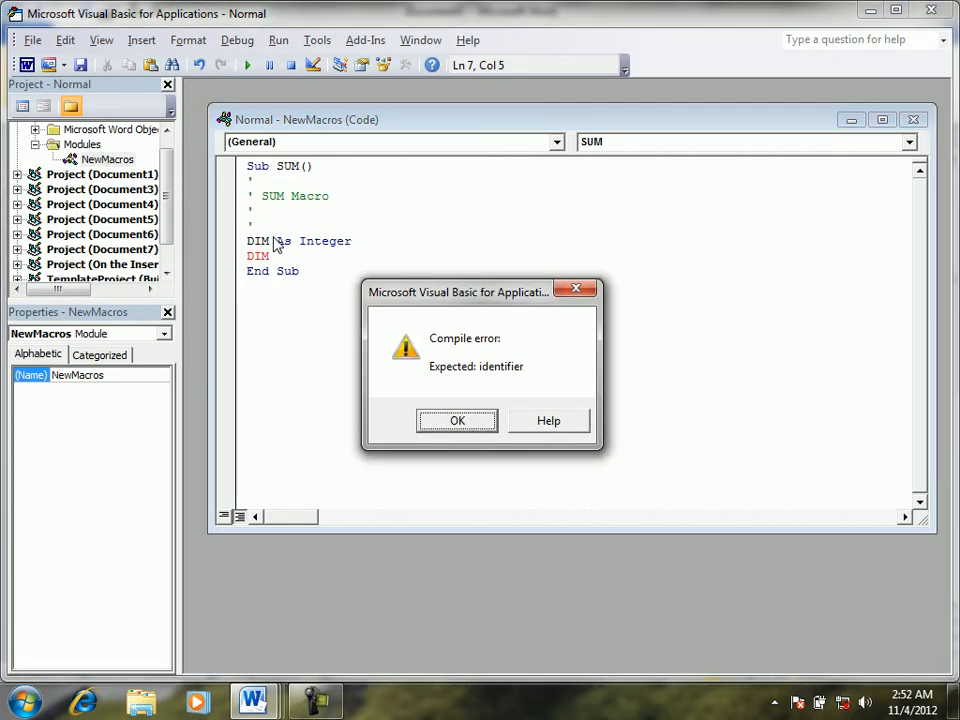
key(Return)
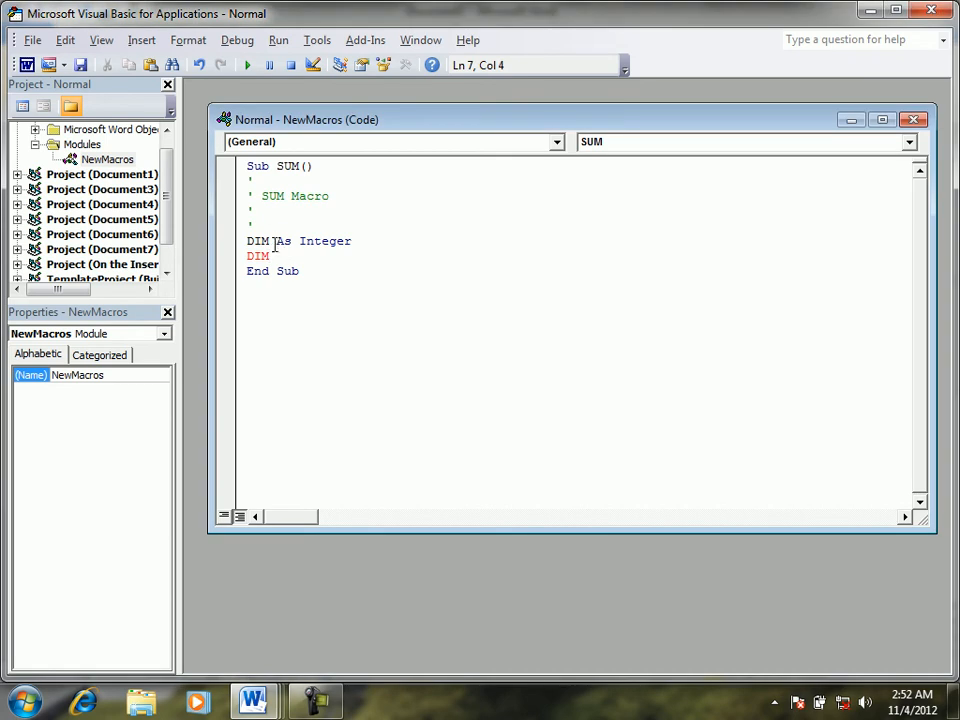
Step: Replace the two incomplete DIM lines in the SUM macro with the declaration Dim A As Integer
drag(277, 258, 229, 239)
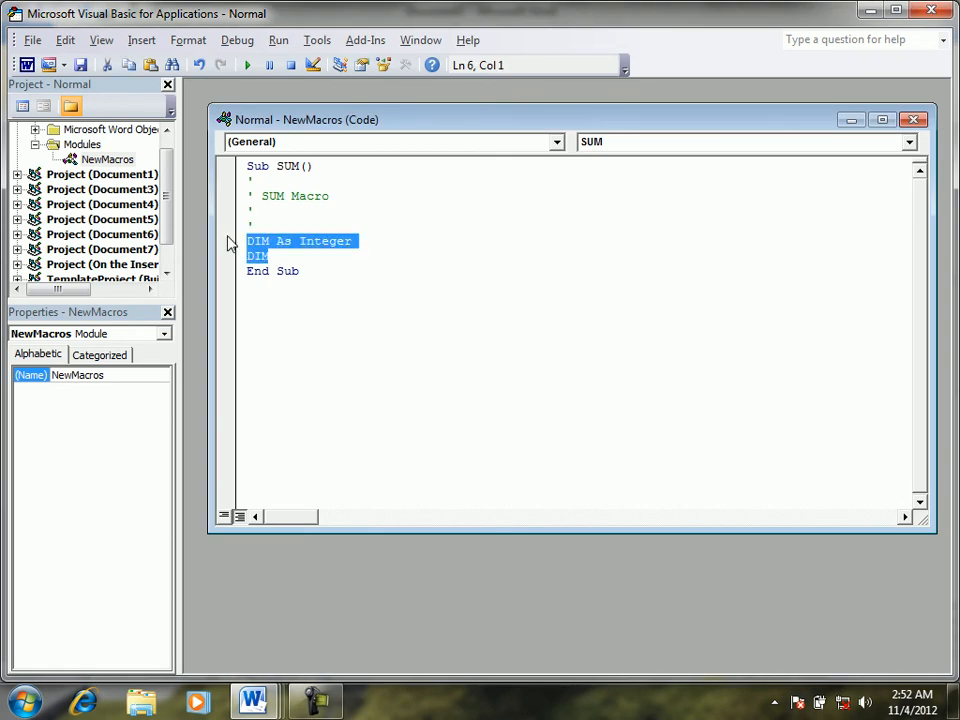
text(DIM )
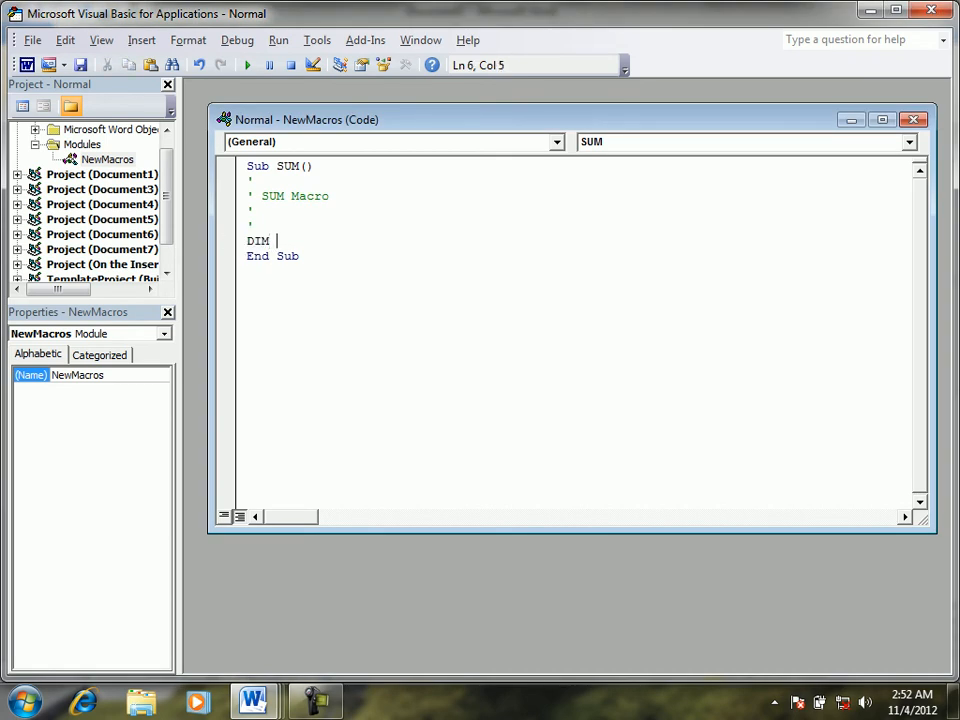
text(A AS INT)
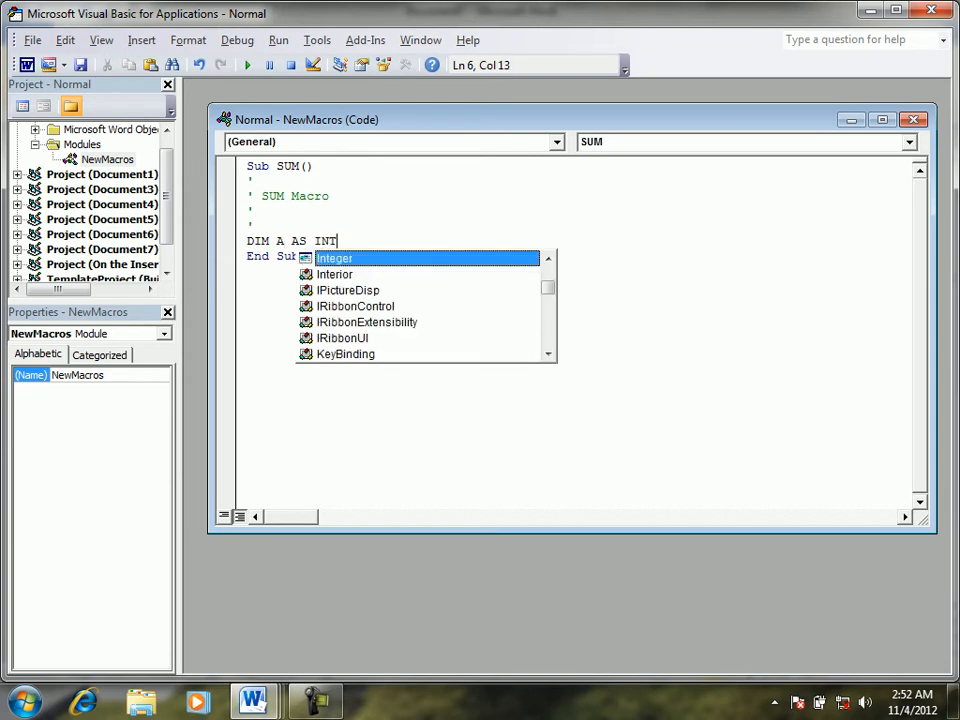
key(Return)
Step: Declare the variable B as Integer on the line below the declaration of A
text(DIM )
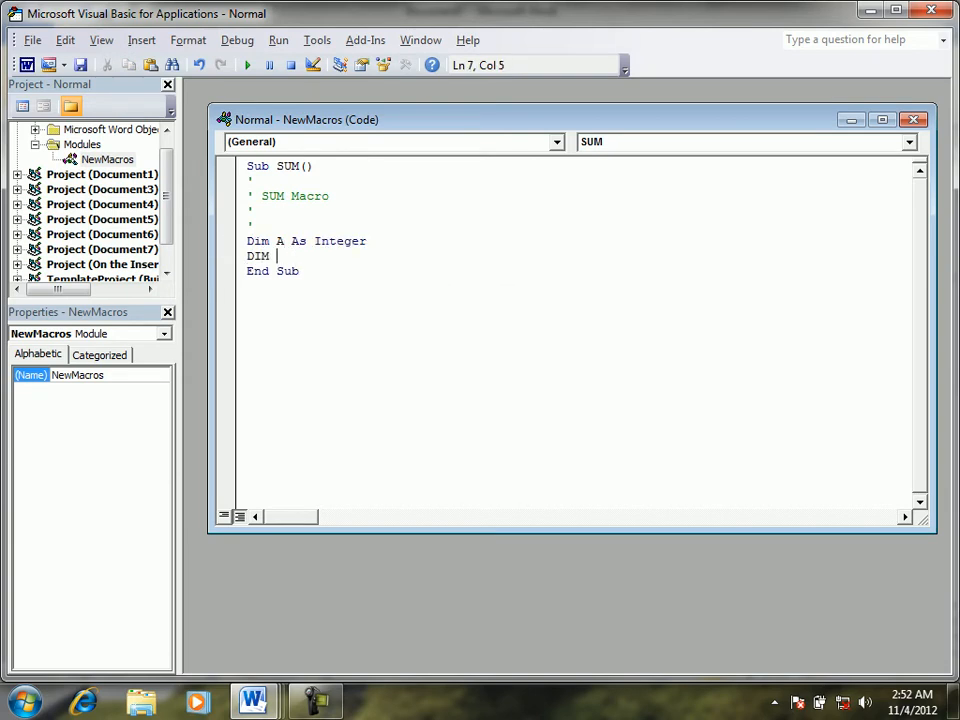
text(B AS INT)
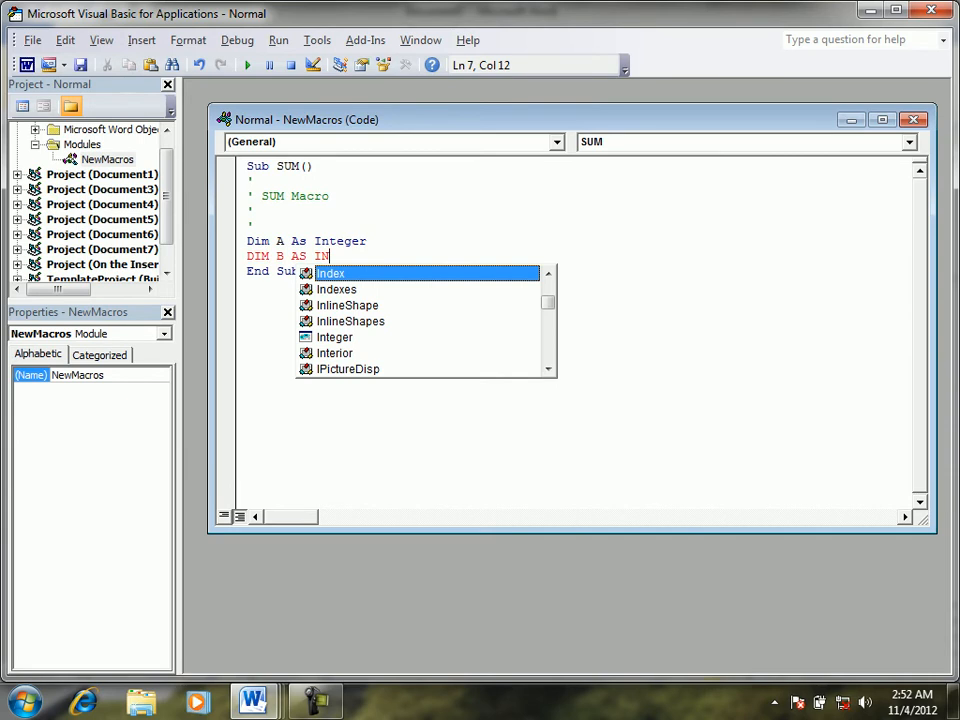
click(228, 244)
key(Return)
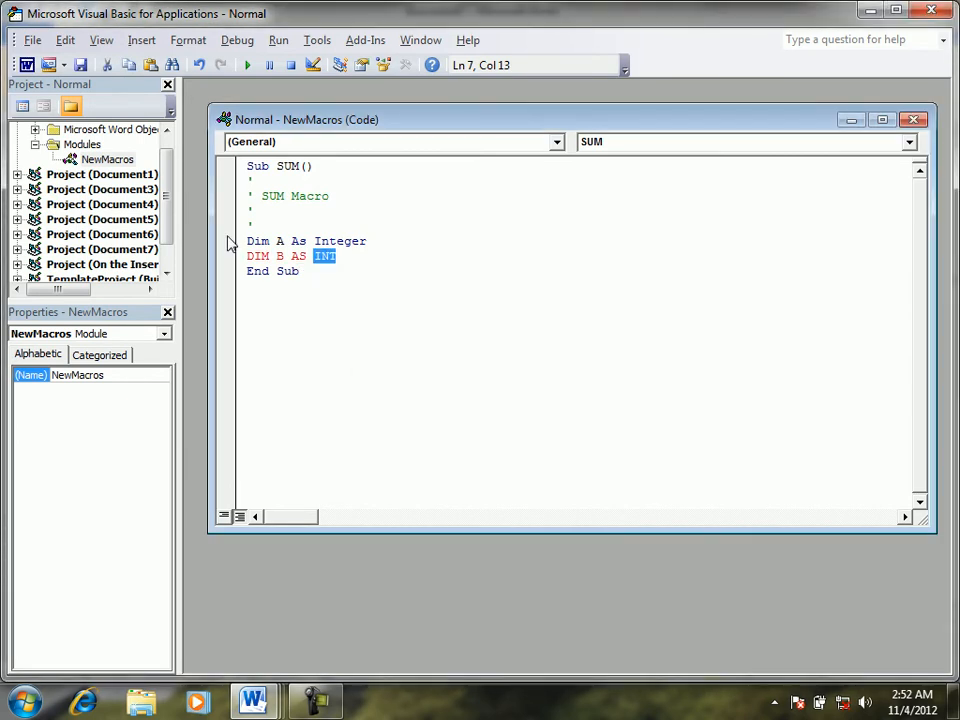
click(362, 256)
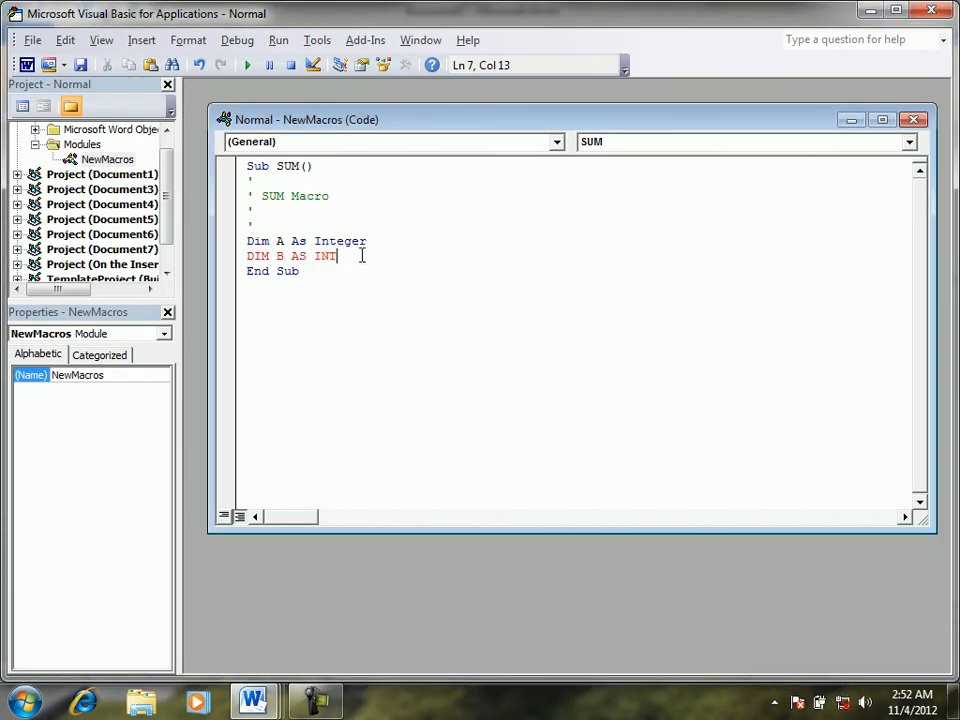
text(EGER)
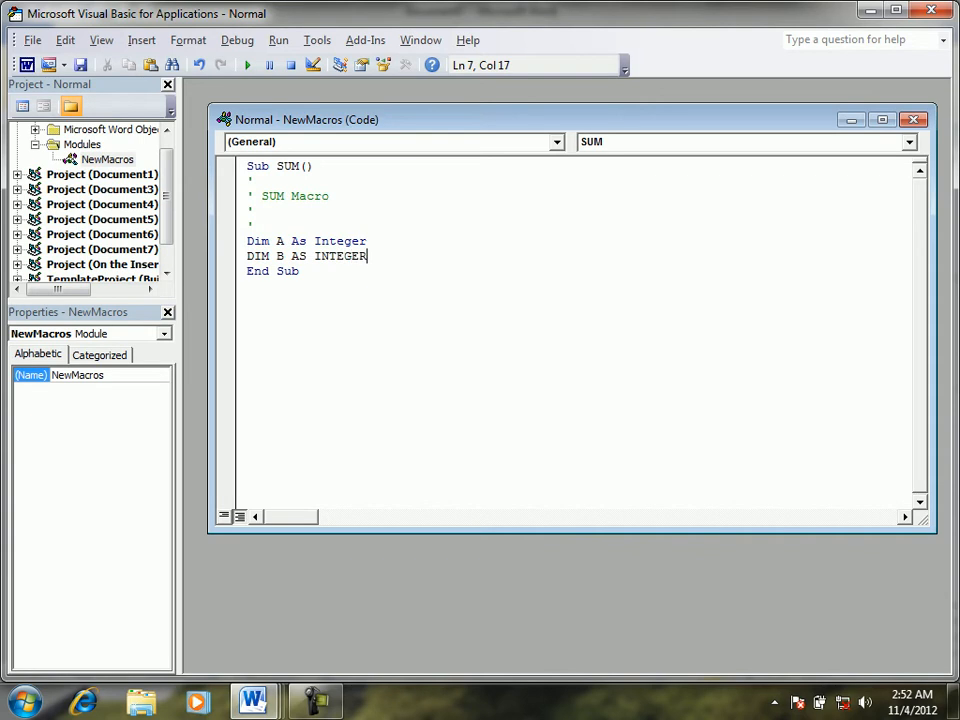
key(Return)
Step: Declare the variable C as Integer on the line below the declaration of B, correcting the mistyped data type
text(DIM )
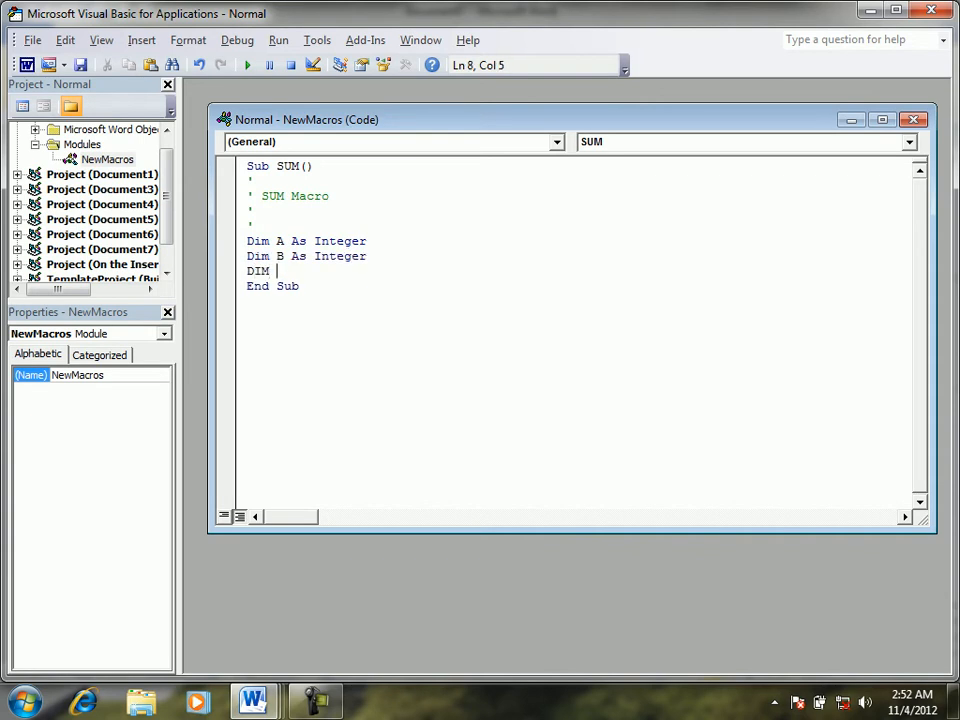
text(C AS INGT)
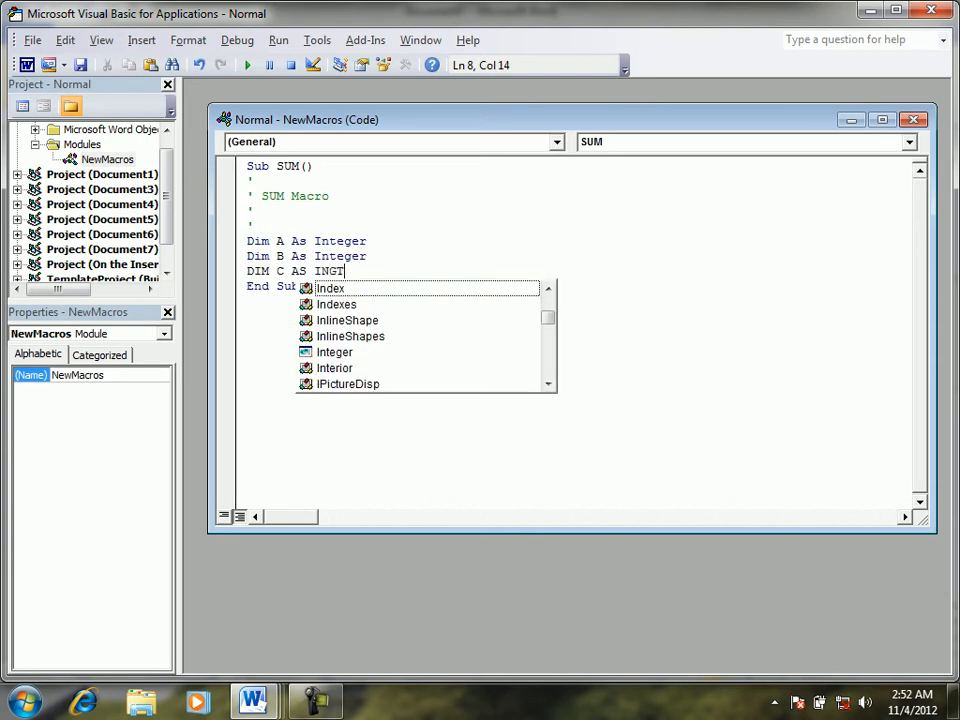
key(BackSpace)
key(BackSpace)
text(TER)
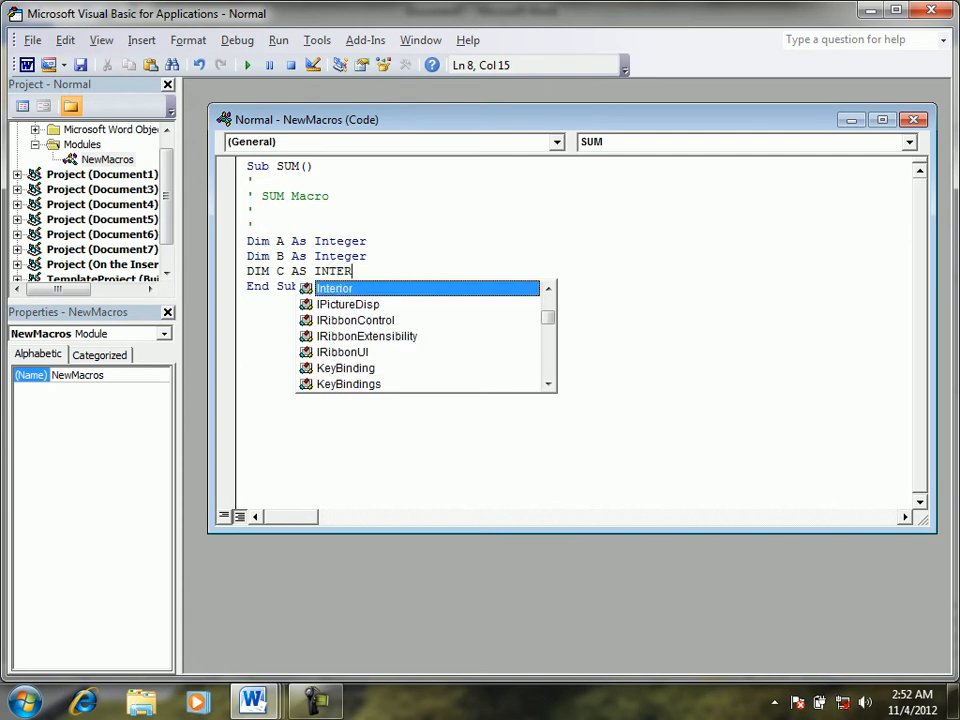
key(Return)
key(BackSpace)
key(BackSpace)
key(BackSpace)
key(BackSpace)
key(BackSpace)
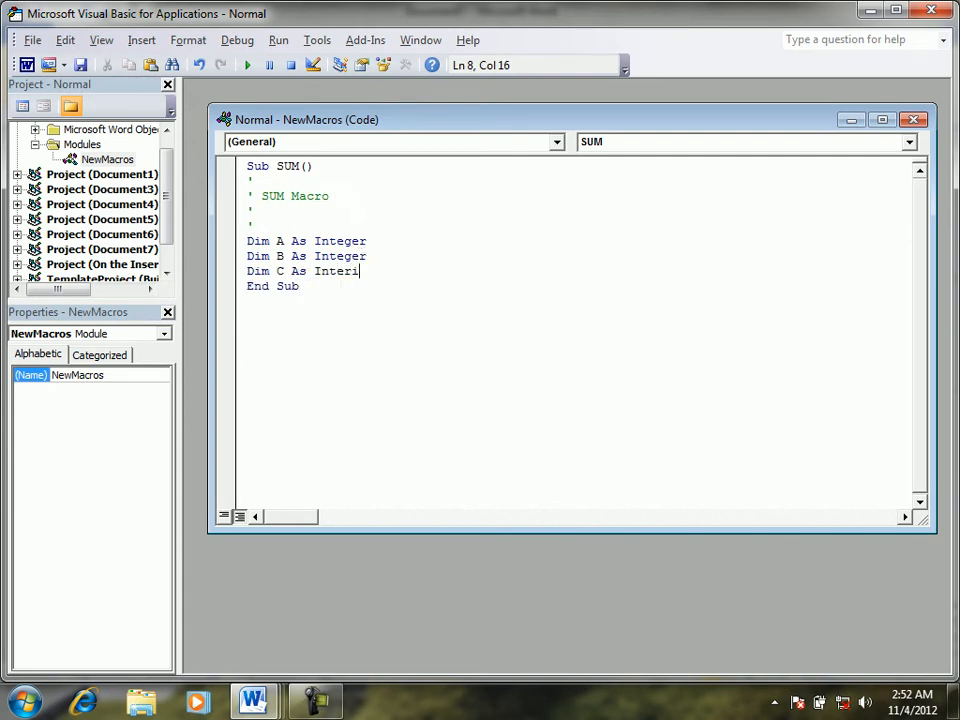
text(GER)
key(Return)
Step: Assign A from an InputBox with the prompt "ENTER THE FIRST NO" below the declarations
text(A=)
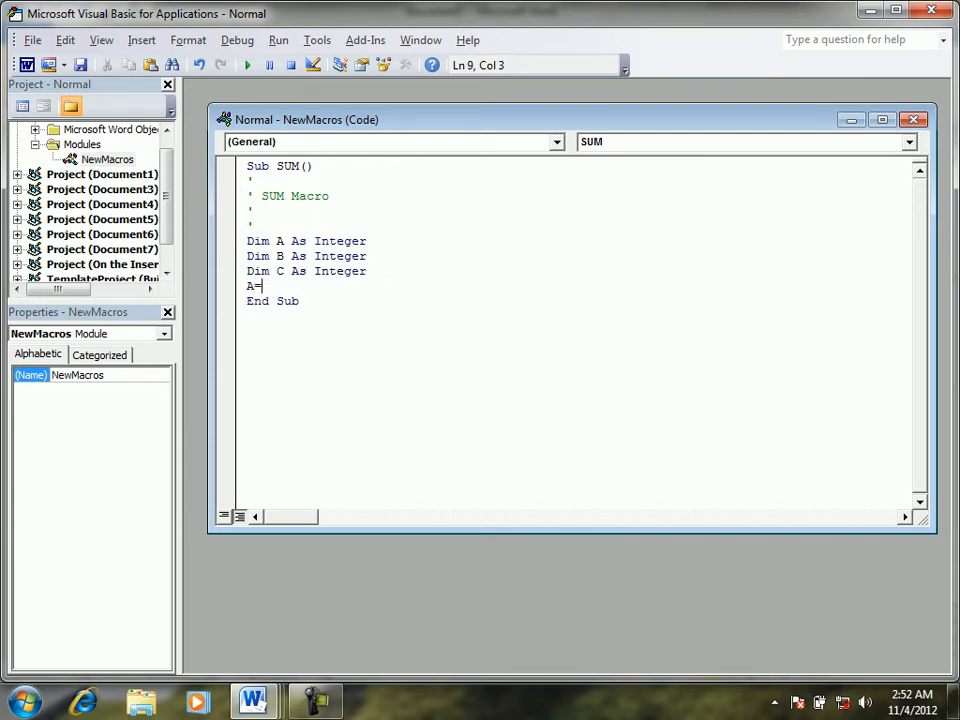
text(INPUTBOX(")
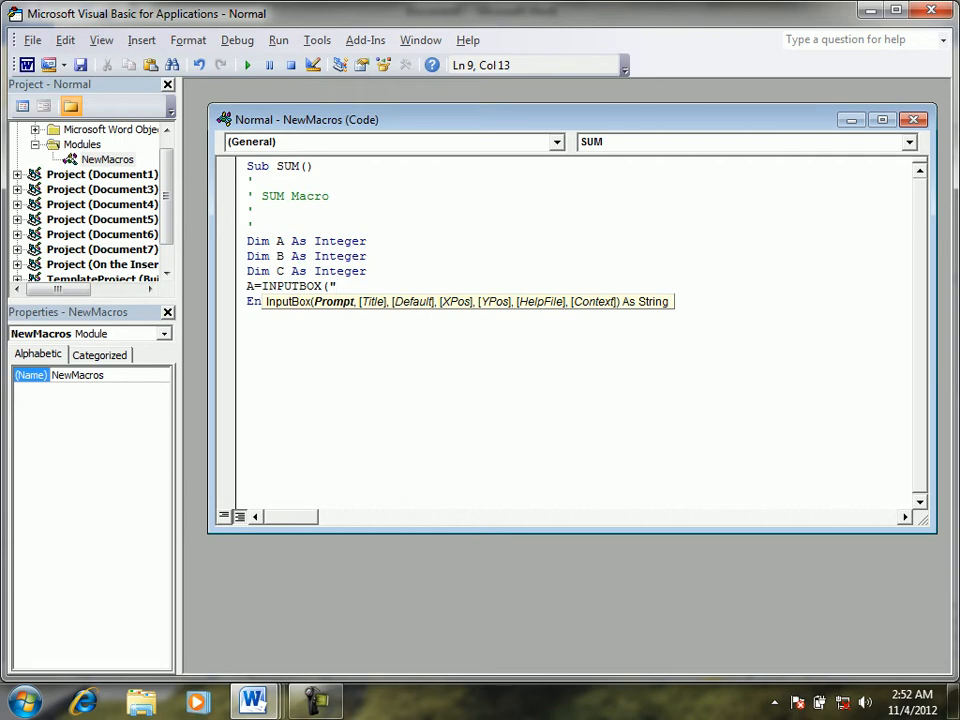
text(ENTER THE FIRST NO)
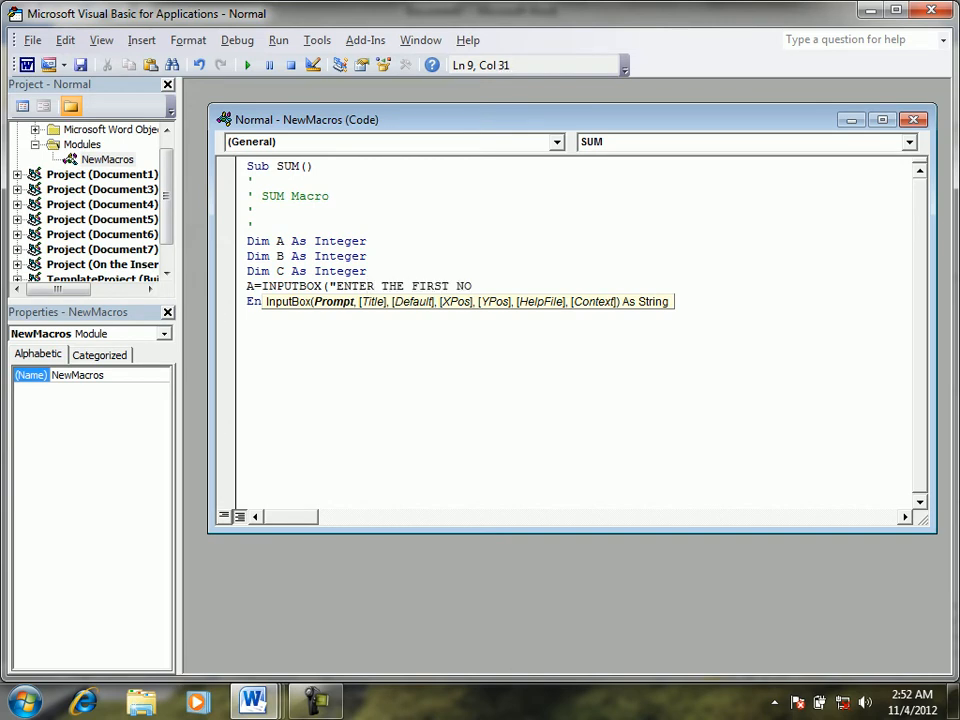
text("))
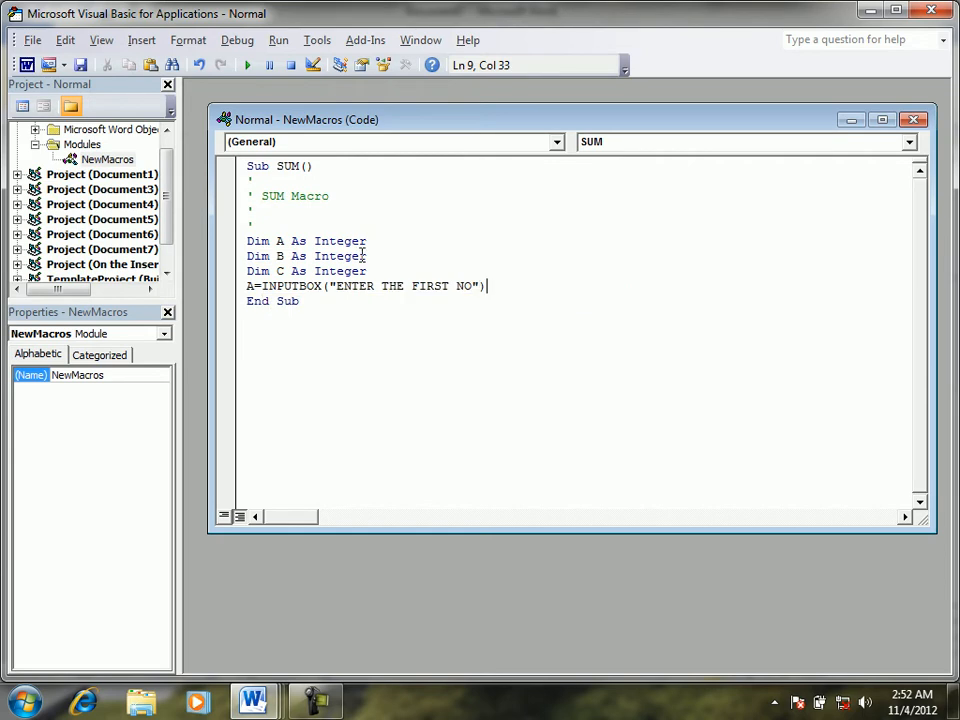
key(Return)
Step: Assign B from an InputBox with the prompt "ENTER THE SECOND NO" on the following line
text(B )
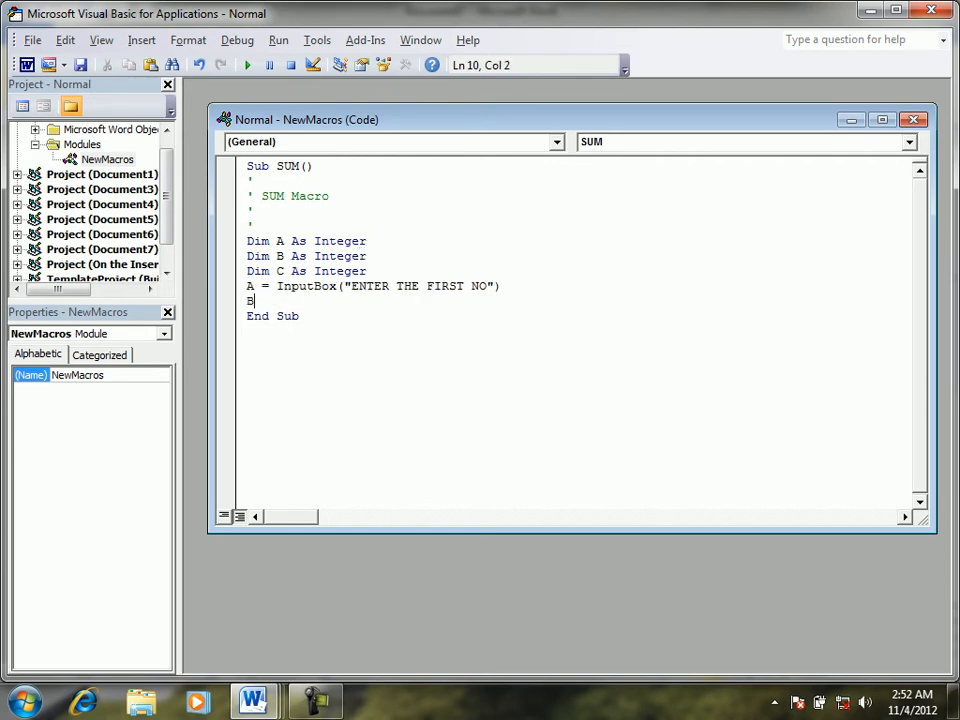
text(= INPUTBOX("ENTE)
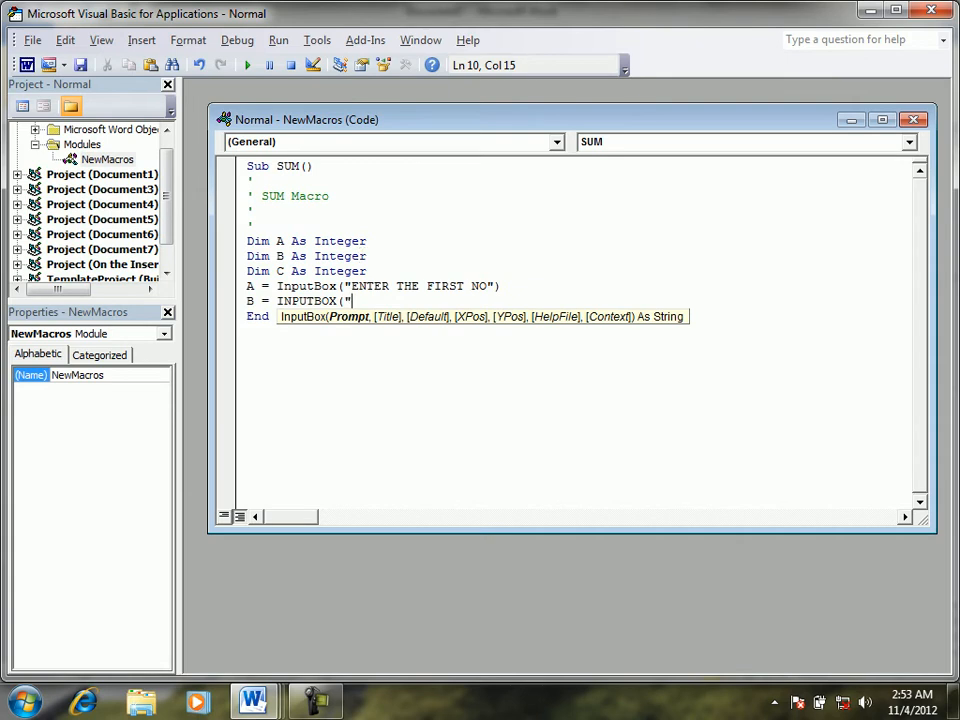
text(R THE SECOND)
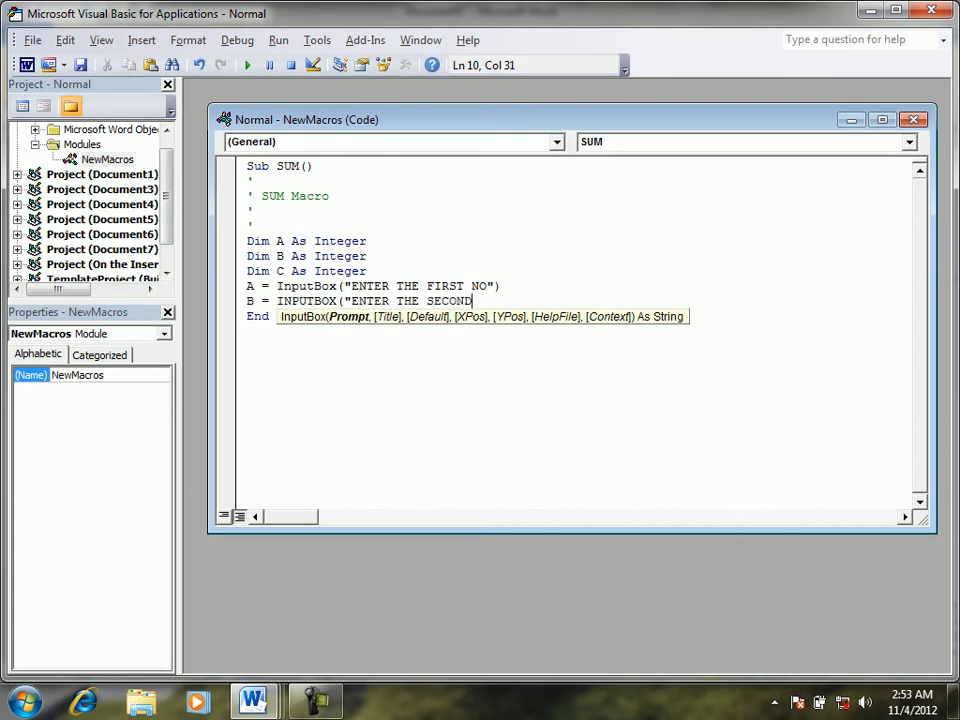
text( NO"))
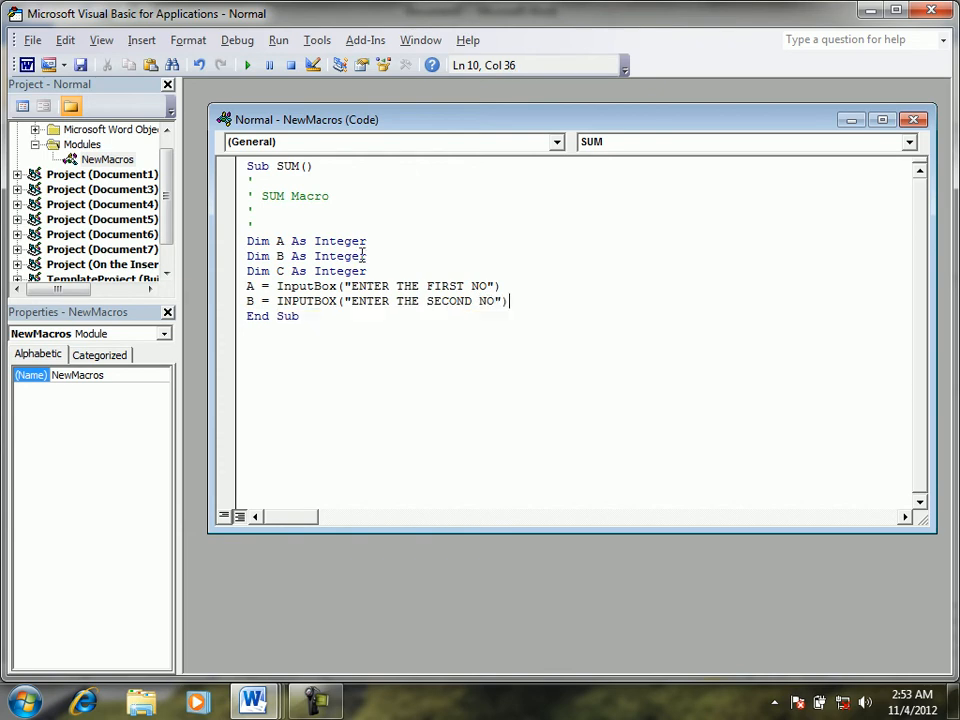
key(Return)
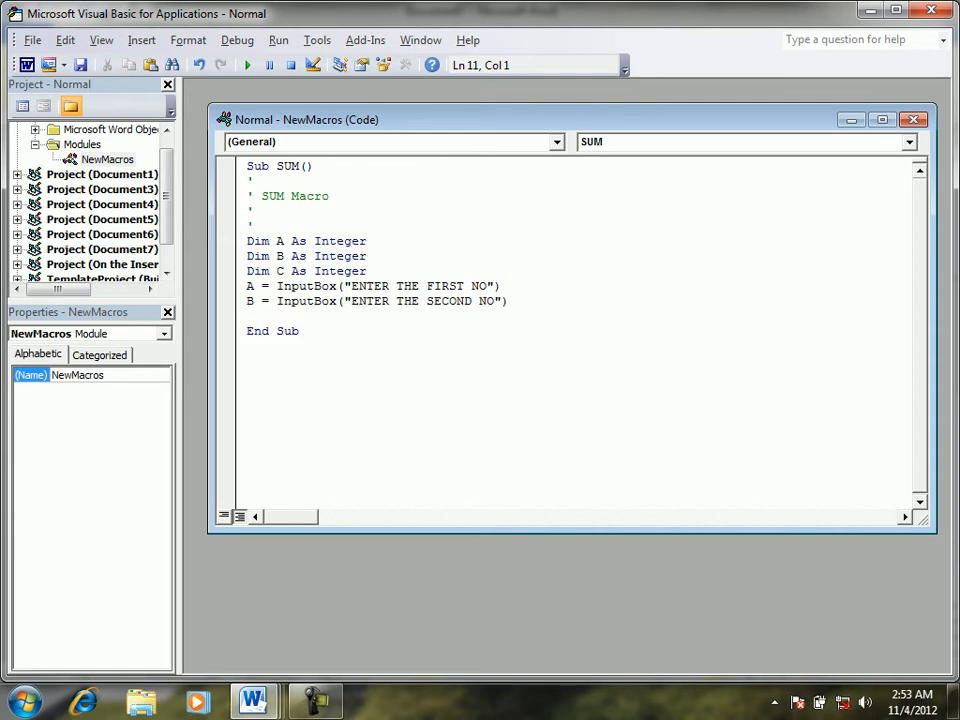
Step: Add the line C = A + B and show C in a message box with MsgBox C
text(C=A+B)
key(Return)
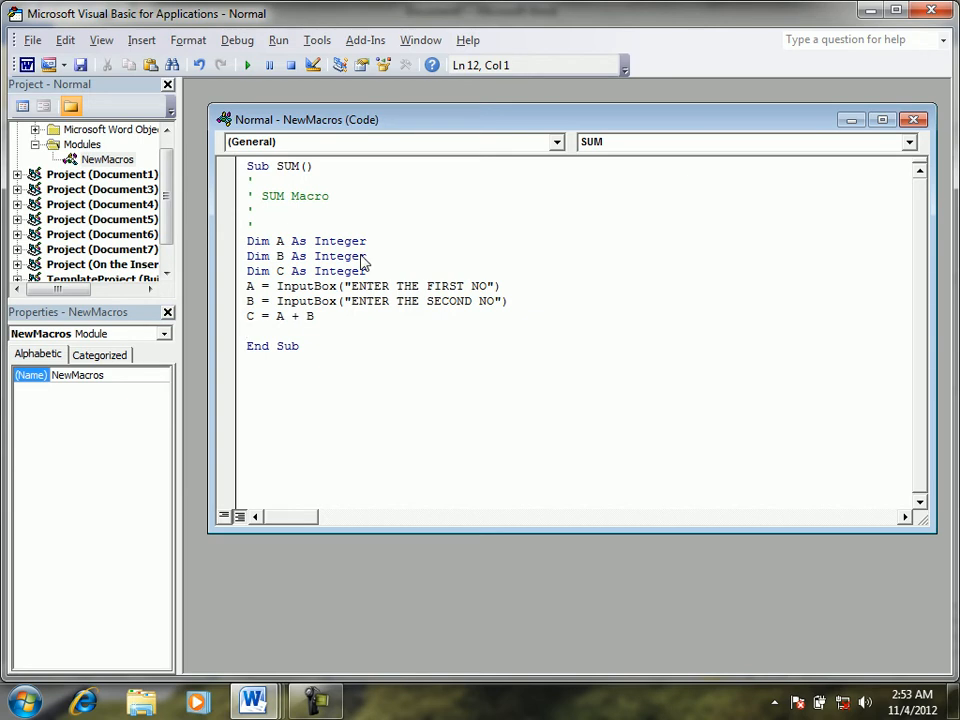
text(MSGBOX C)
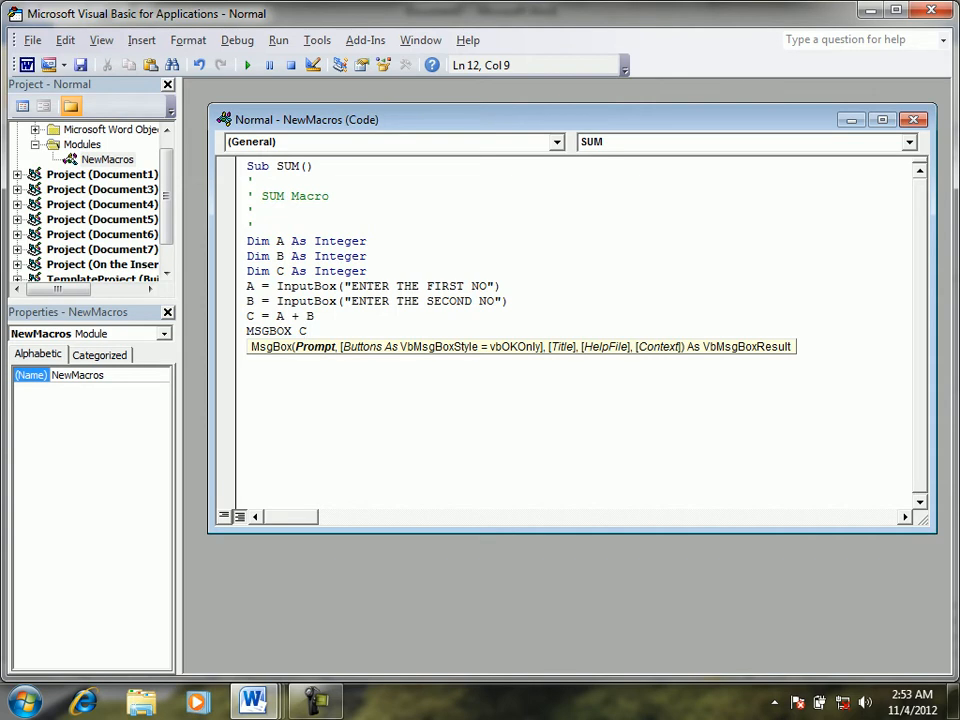
click(305, 316)
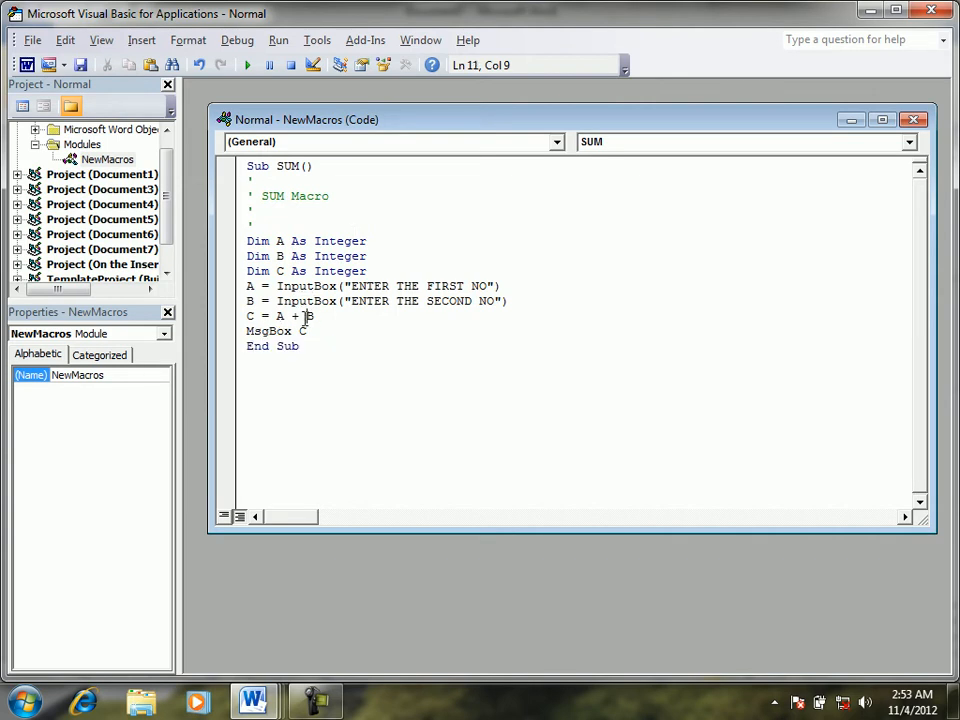
Step: Return to the Word document, run the SUM macro with 12 and 20 as inputs, and dismiss its message box
click(27, 64)
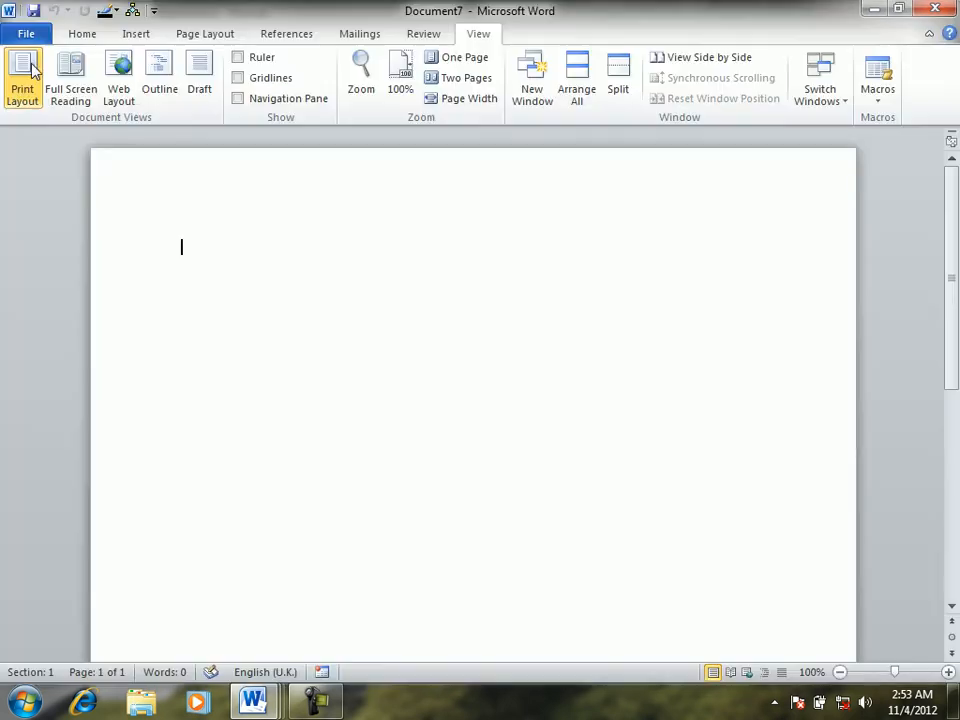
click(879, 100)
click(874, 122)
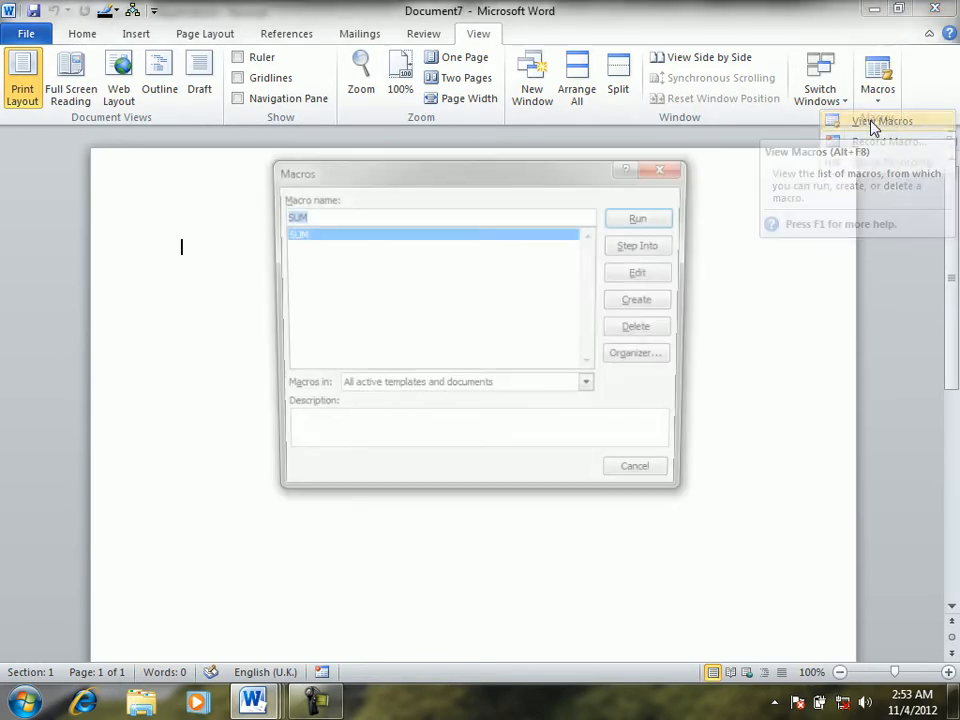
click(642, 222)
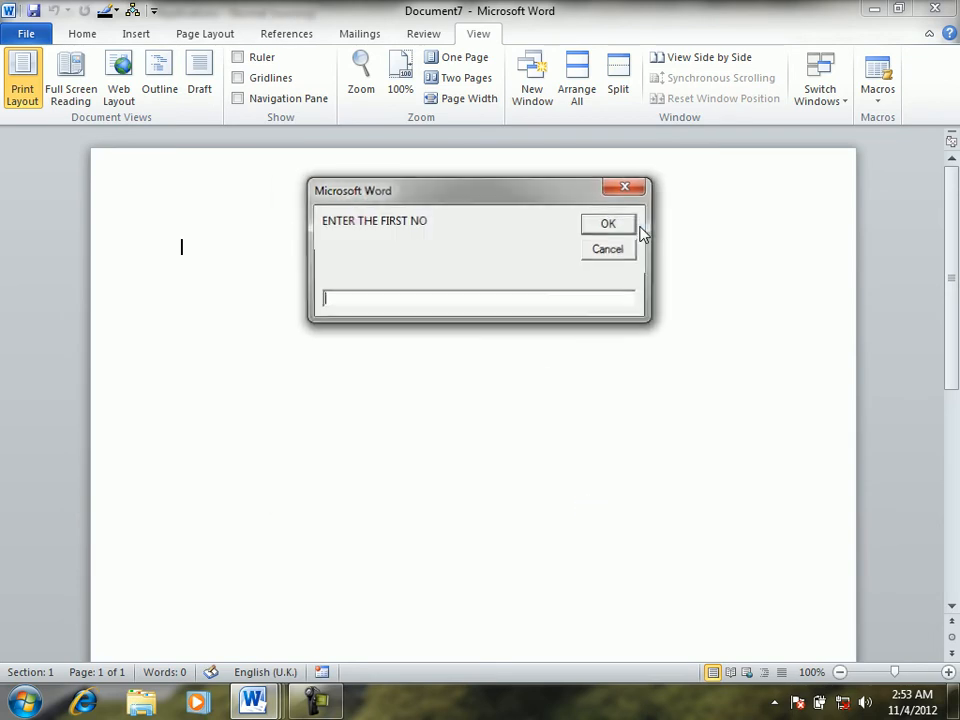
text(12)
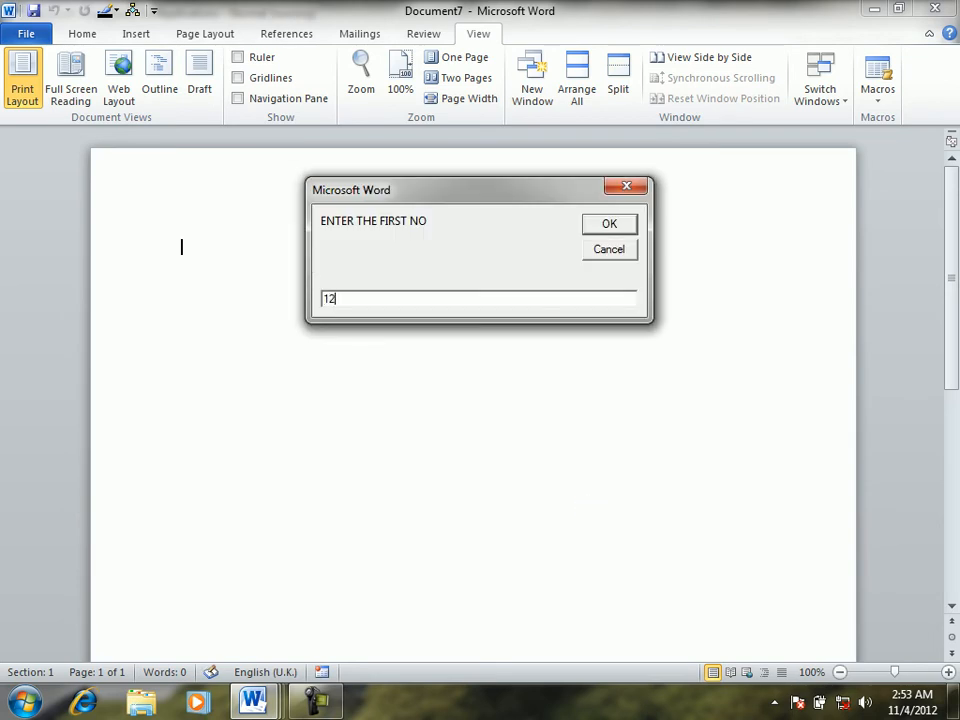
key(Return)
text(23)
key(BackSpace)
text(0)
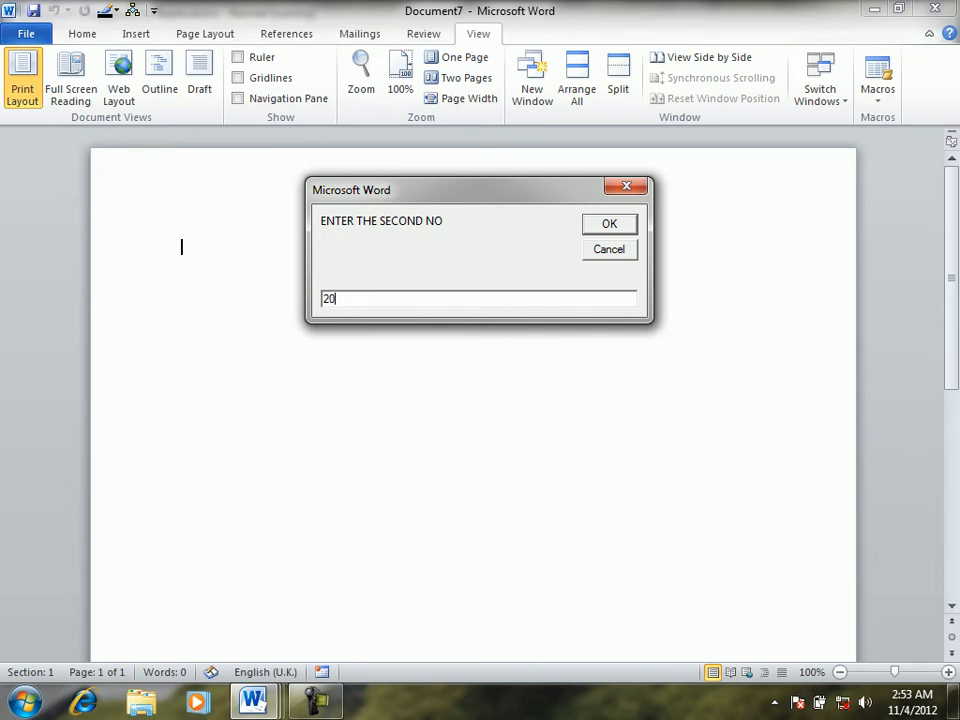
key(Return)
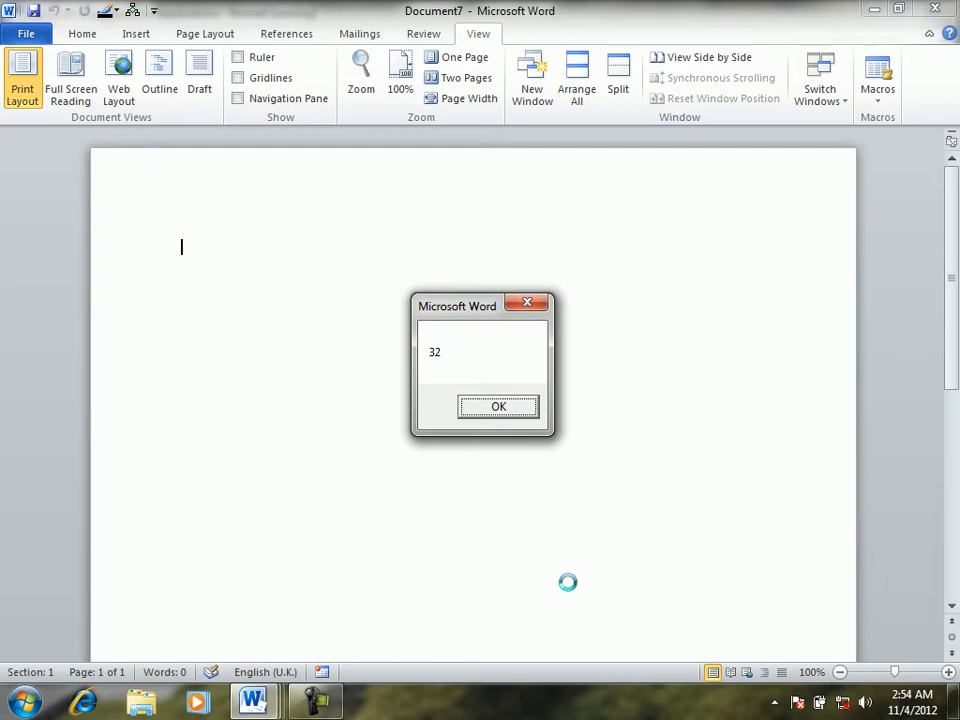
key(Return)
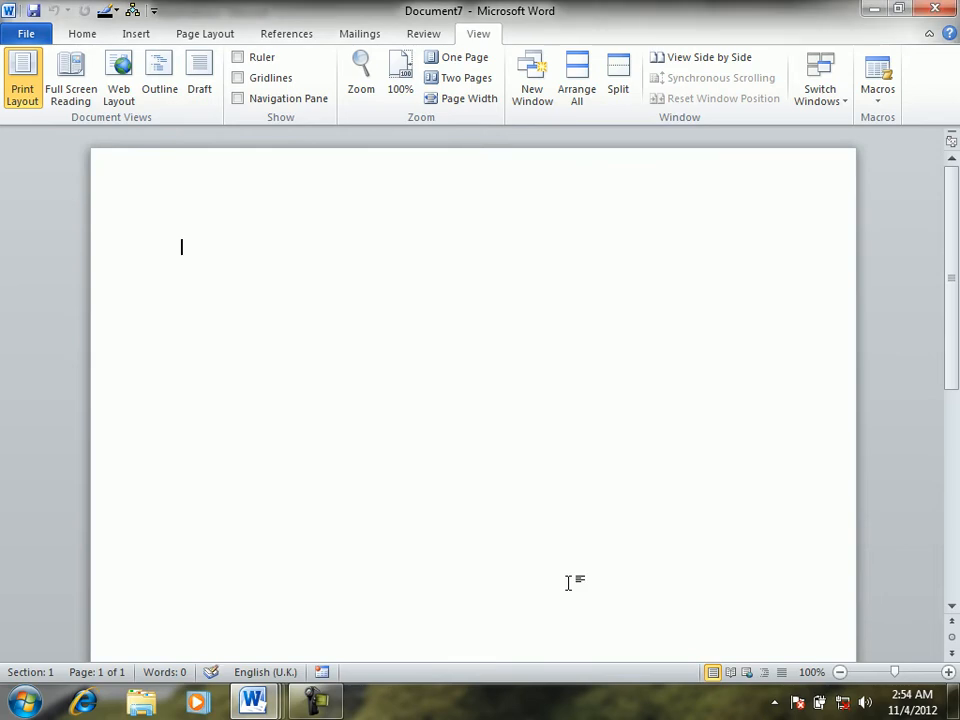
Step: Create a new macro named MINUS from the list of macros
click(880, 106)
click(882, 124)
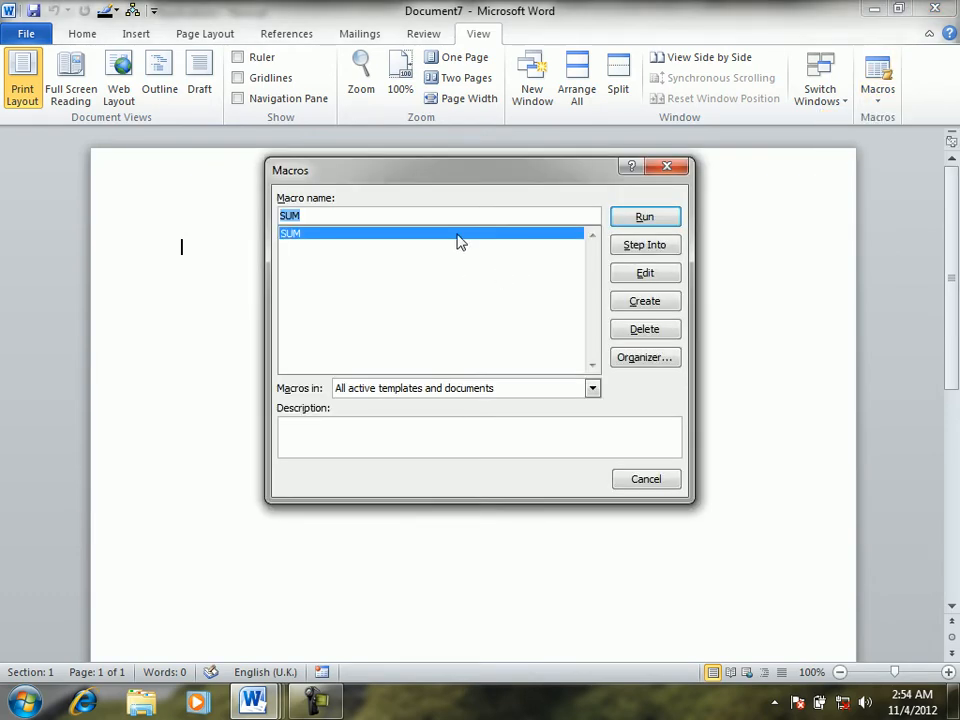
text(MINUS)
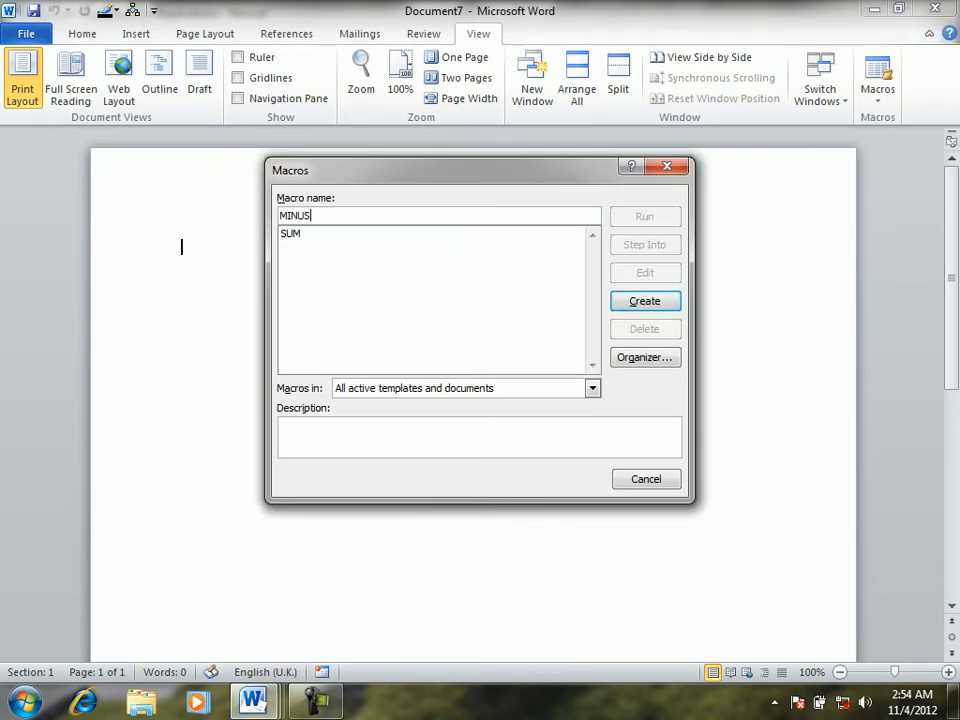
click(653, 301)
Step: Copy the SUM macro's lines from Dim A through MsgBox C into the MINUS macro, and change its calculation to C = A - B
drag(321, 328, 232, 250)
key(ctrl+c)
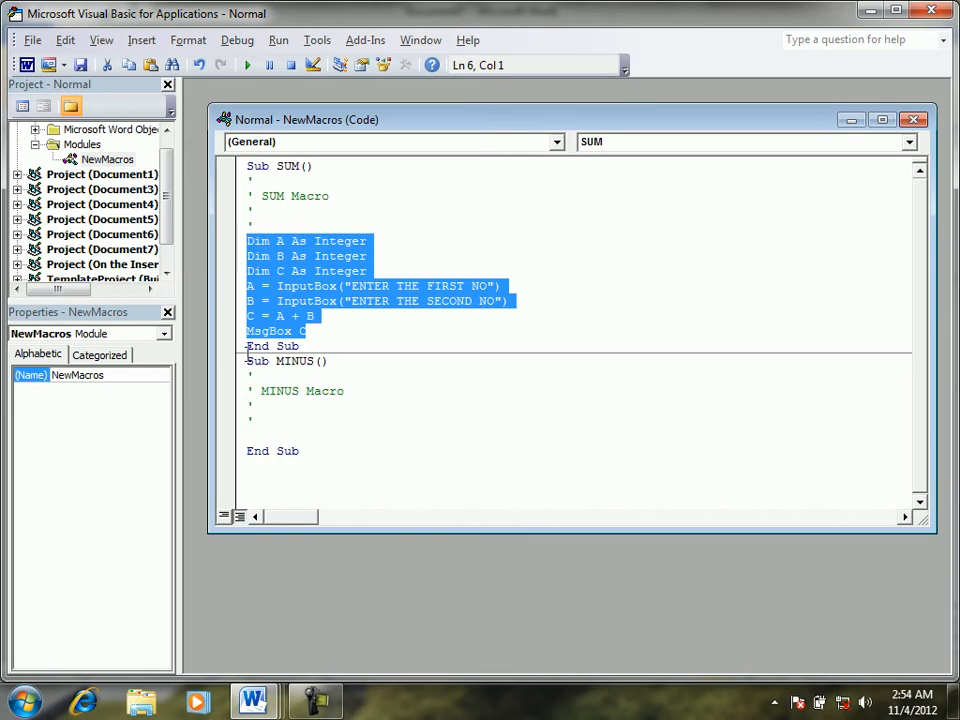
click(263, 435)
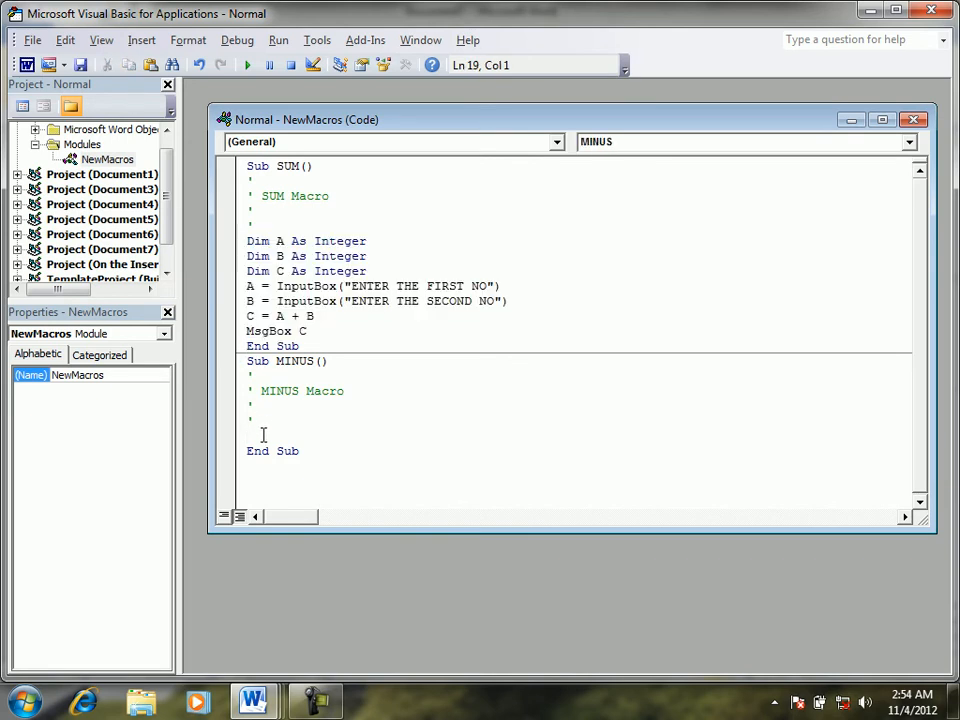
key(ctrl+v)
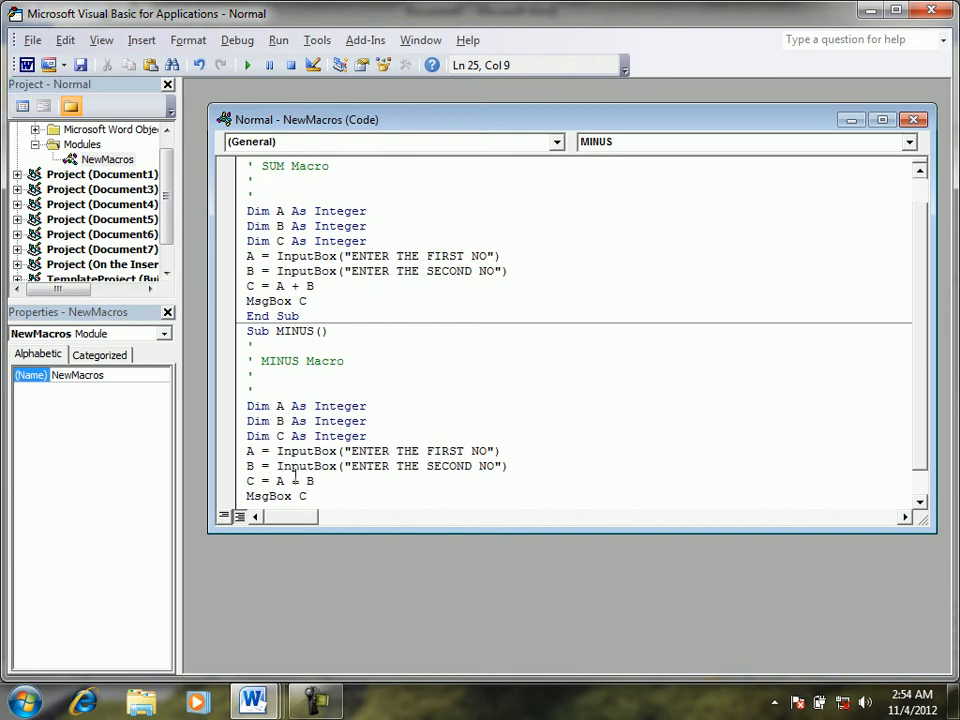
double_click(296, 481)
text(-)
Step: Return to the Word document and run the MINUS macro, submitting a first number and 1 as the second number
click(28, 65)
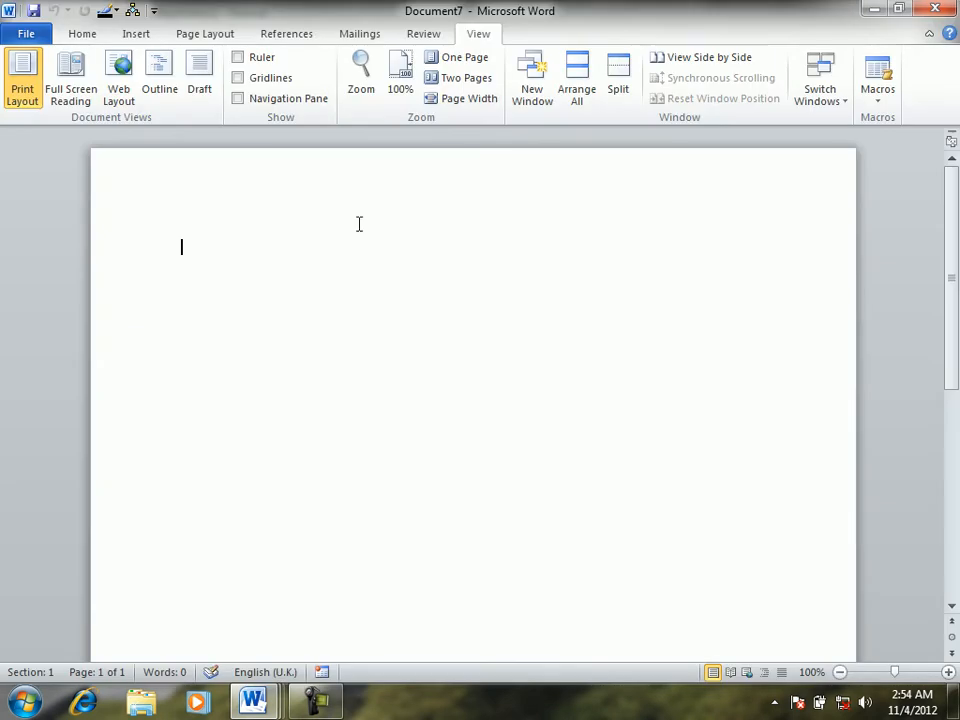
click(879, 107)
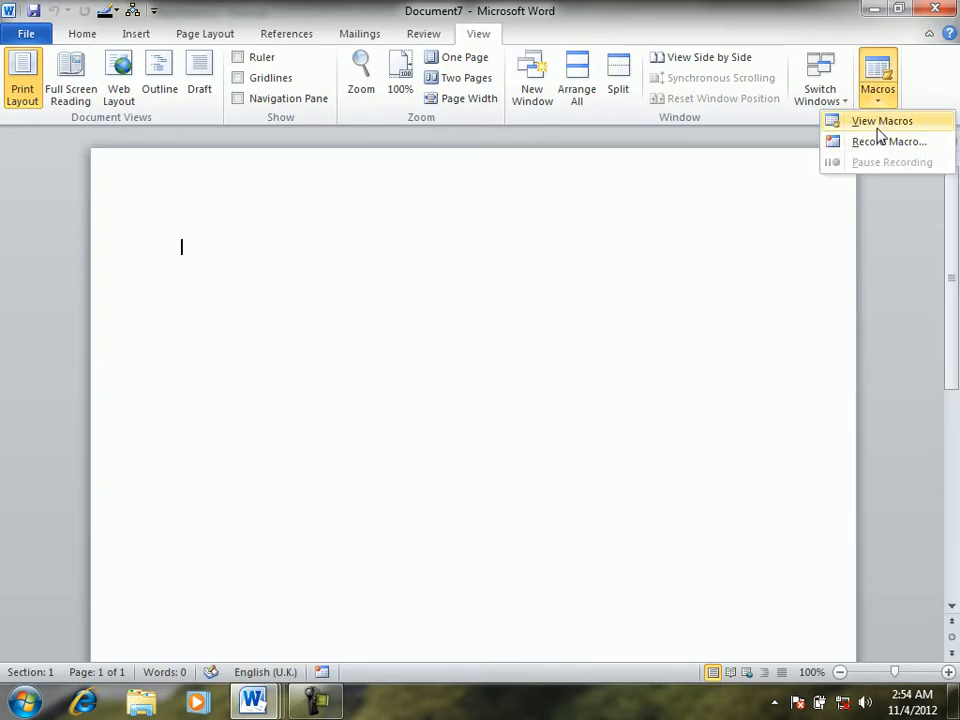
click(878, 128)
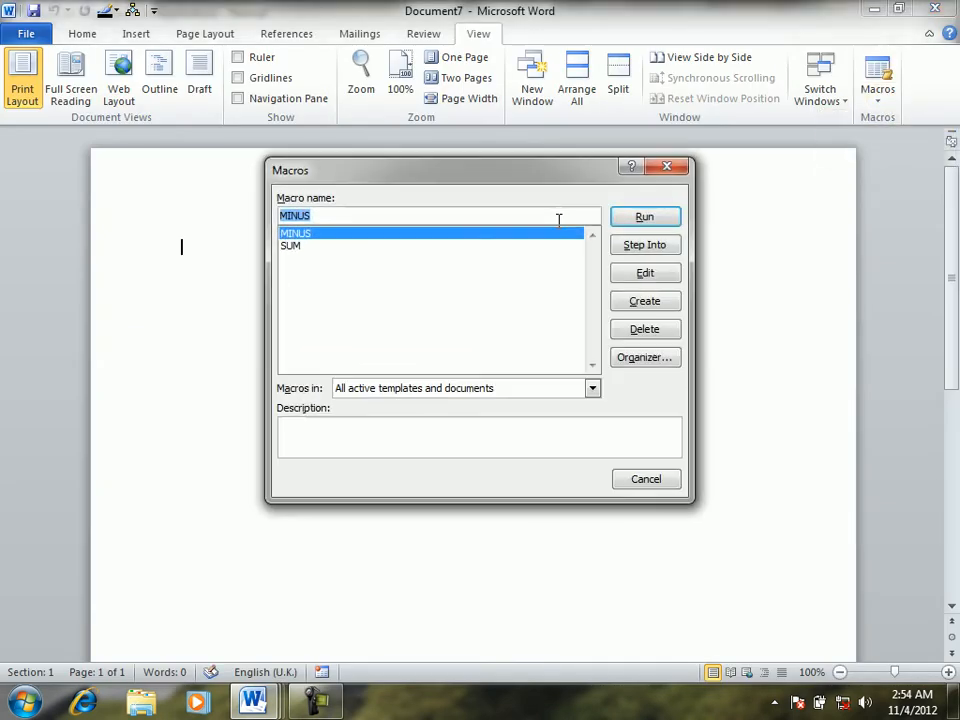
click(643, 218)
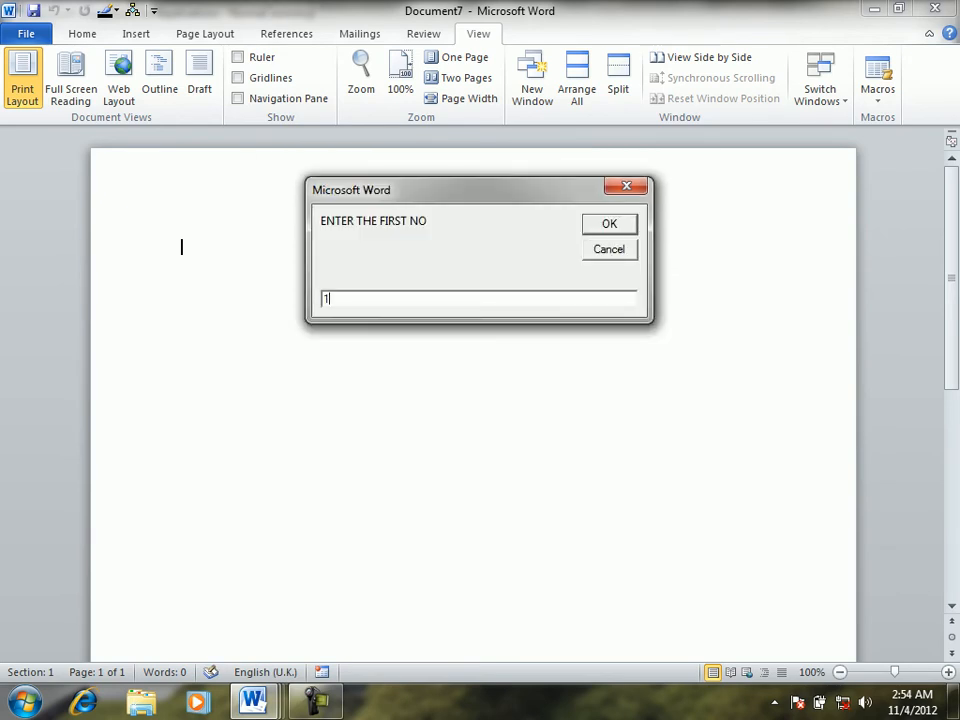
click(636, 221)
text(1)
click(634, 217)
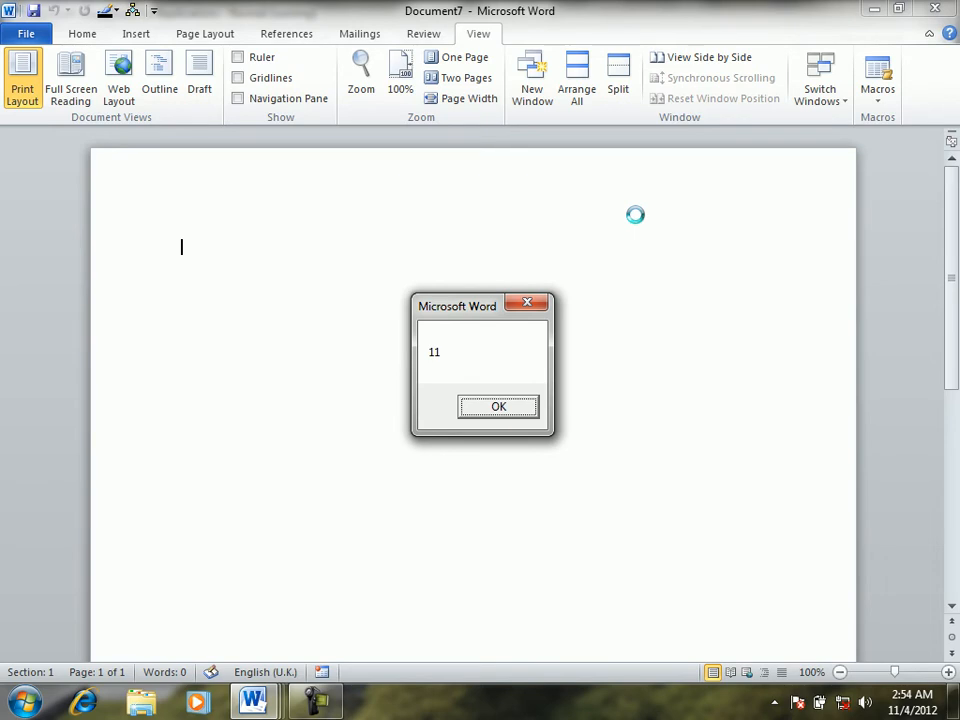
Step: Dismiss the open result message and create a new macro named MUTIFLY
key(Return)
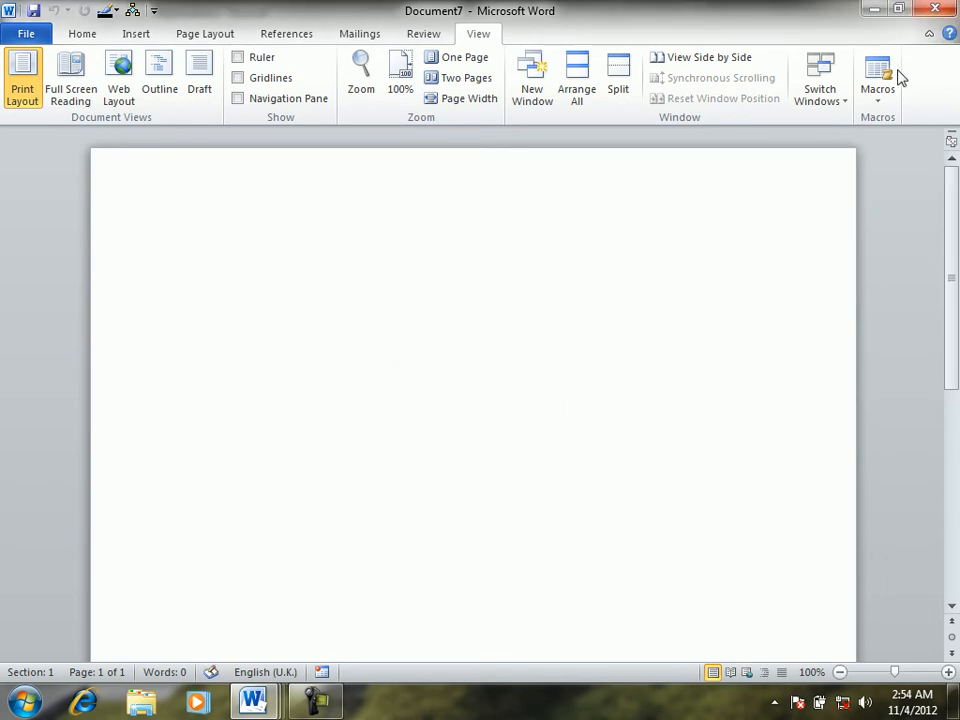
click(880, 104)
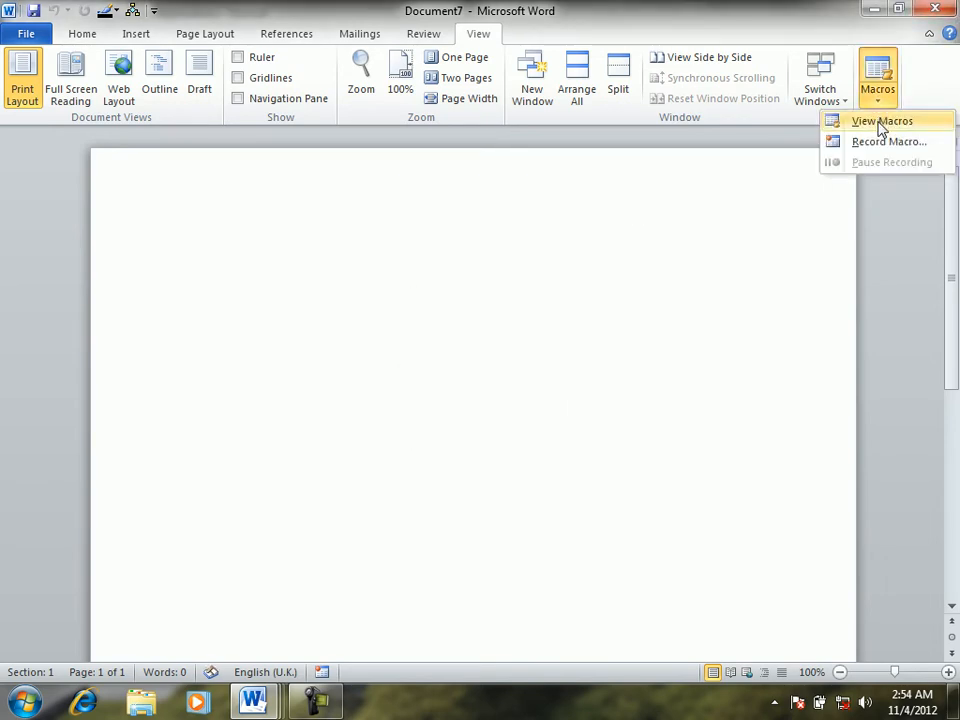
click(883, 124)
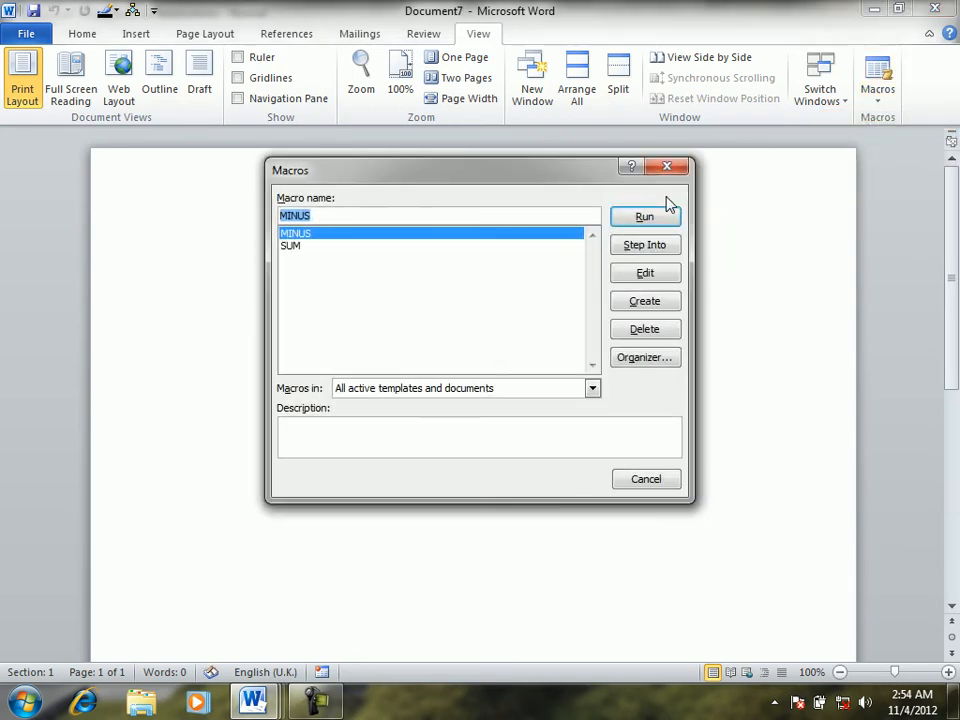
text(MUT)
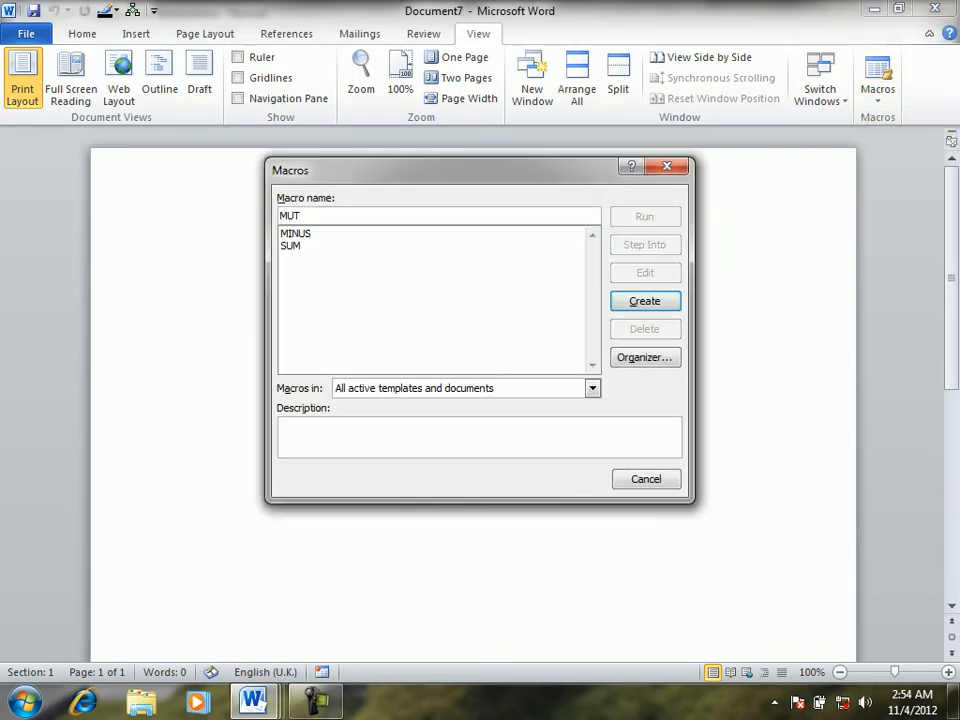
text(IFLY)
click(644, 301)
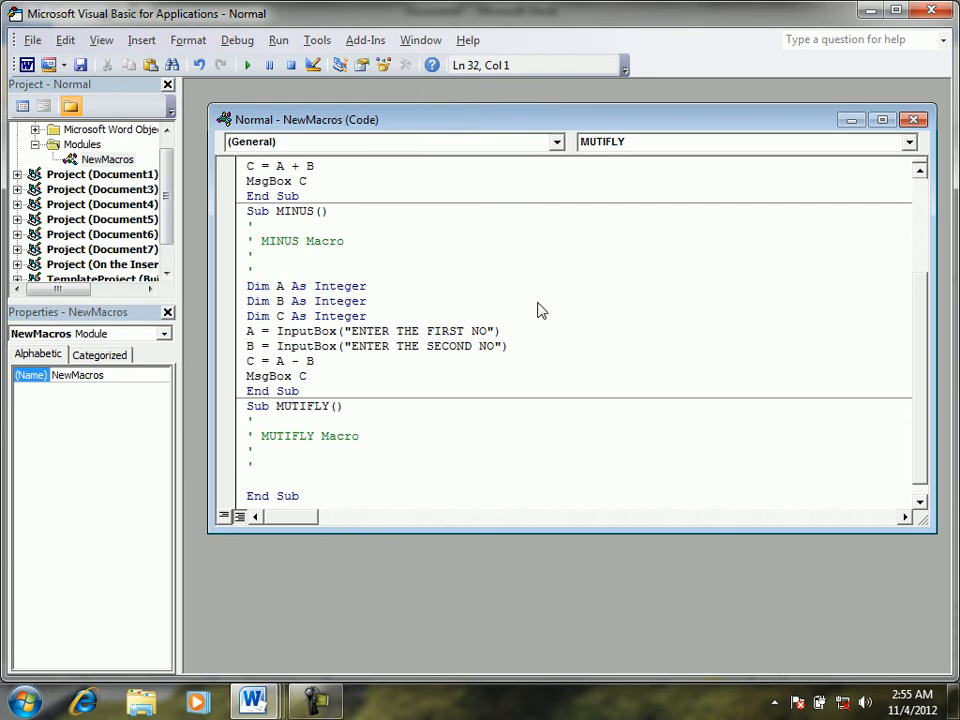
Step: Fill the MUTIFLY macro with integers A, B and C, two number prompts, C = A * B and MsgBox C, and return to the document
text(Dim A As Integer Dim B As Integer Dim C As Integer A = InputBox("ENTER THE FIRST NO") B = InputBox("ENTER THE SECOND NO") C = A - B MsgBox C)
click(300, 481)
key(BackSpace)
text(*)
drag(300, 481, 294, 484)
click(295, 483)
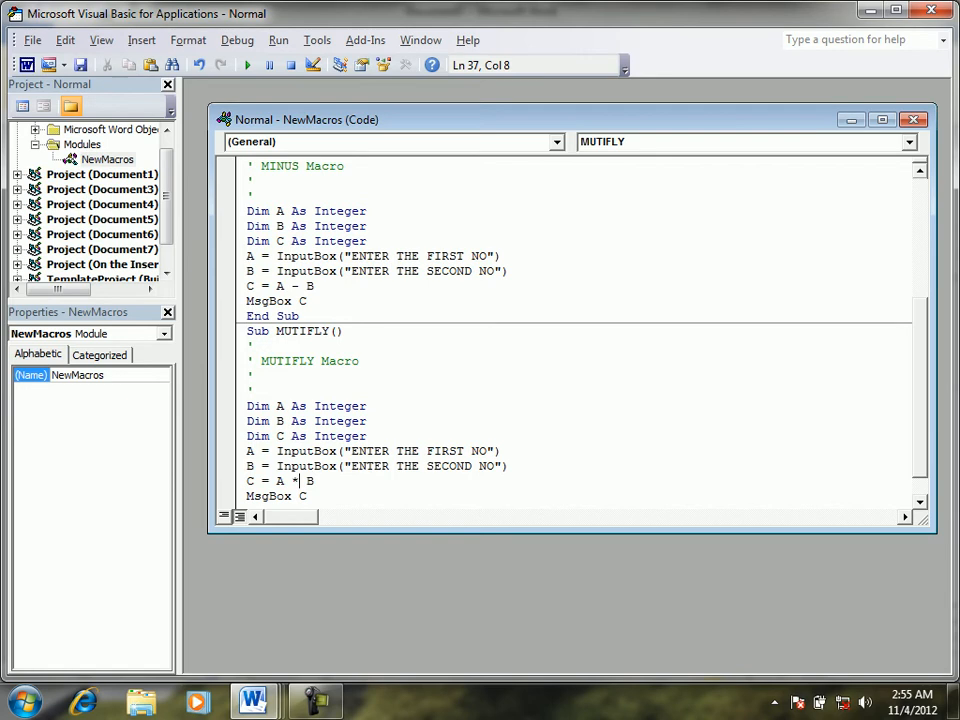
click(26, 64)
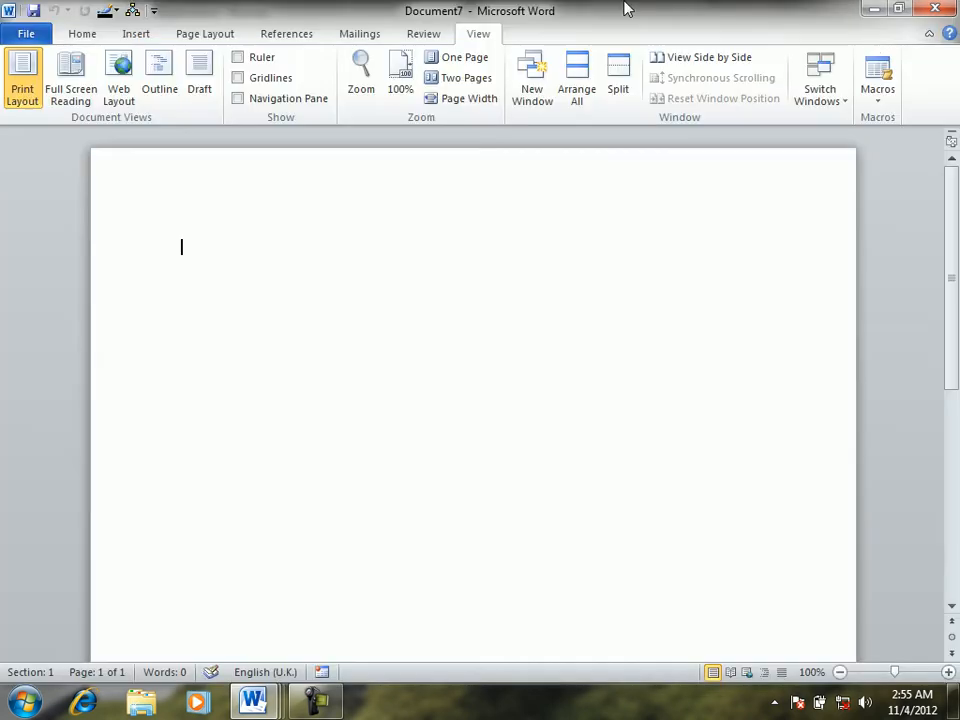
Step: Run the MUTIFLY macro with 60 as the first number and 80 as the second, and dismiss the result
click(884, 104)
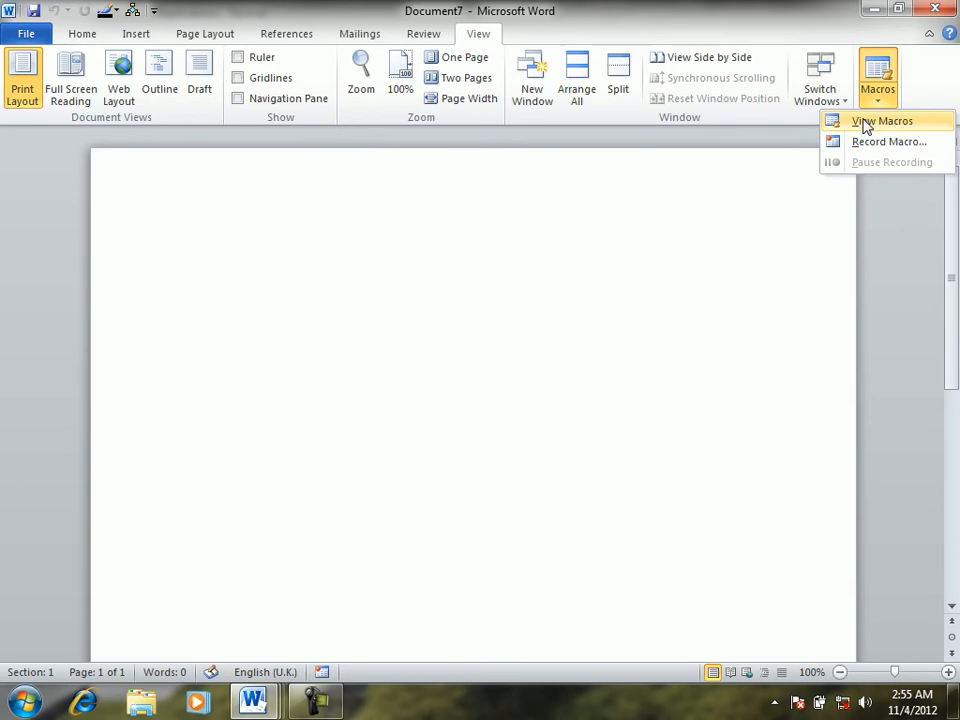
click(866, 121)
click(360, 246)
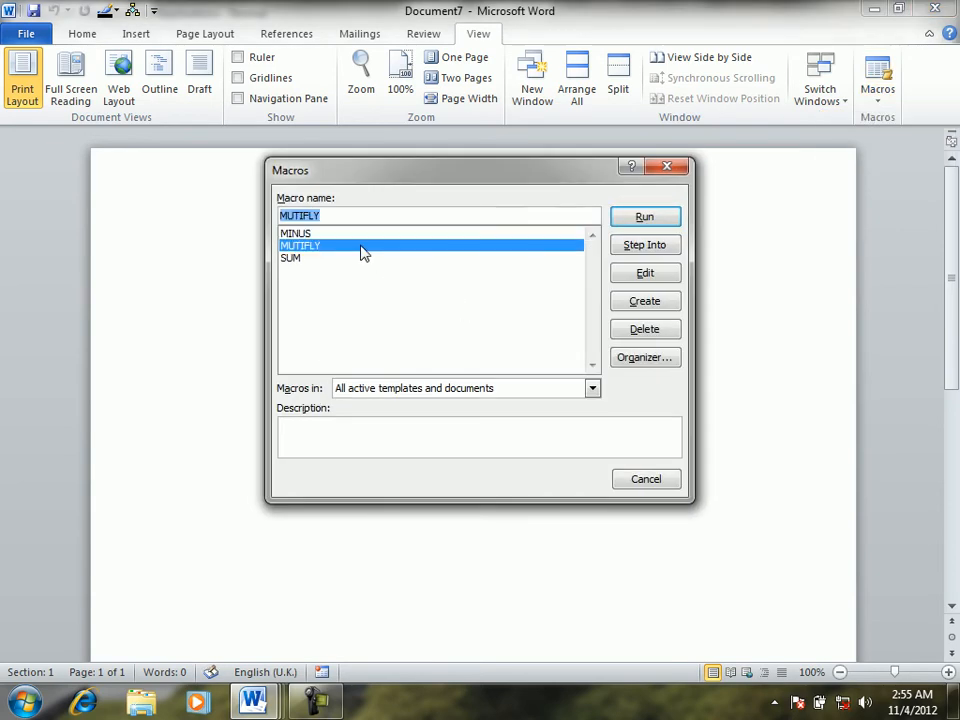
click(640, 219)
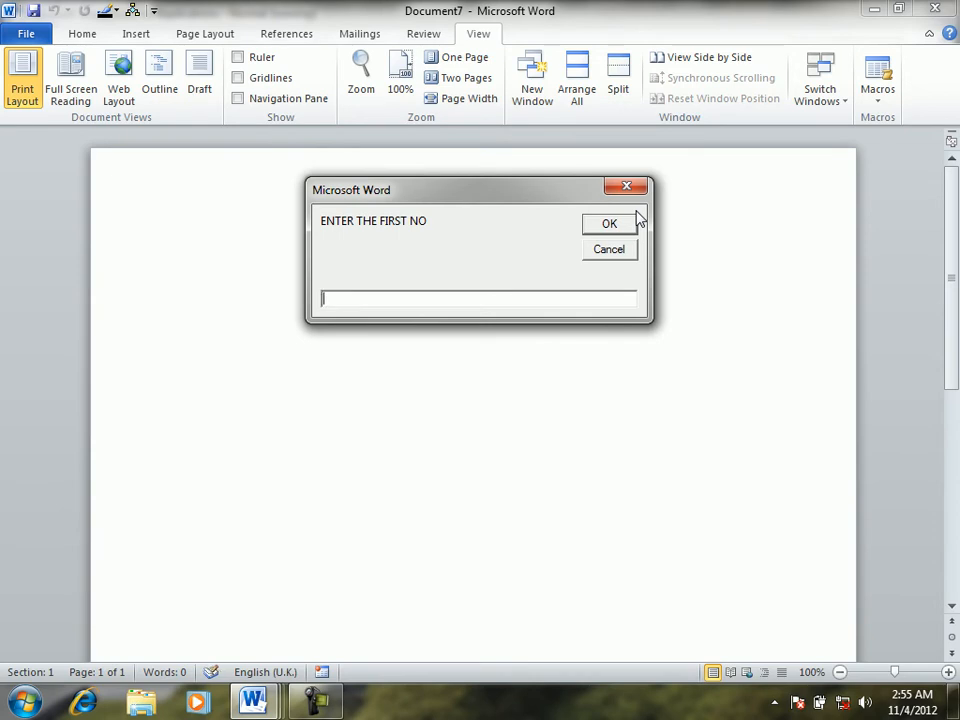
text(60)
click(632, 217)
text(80)
click(633, 216)
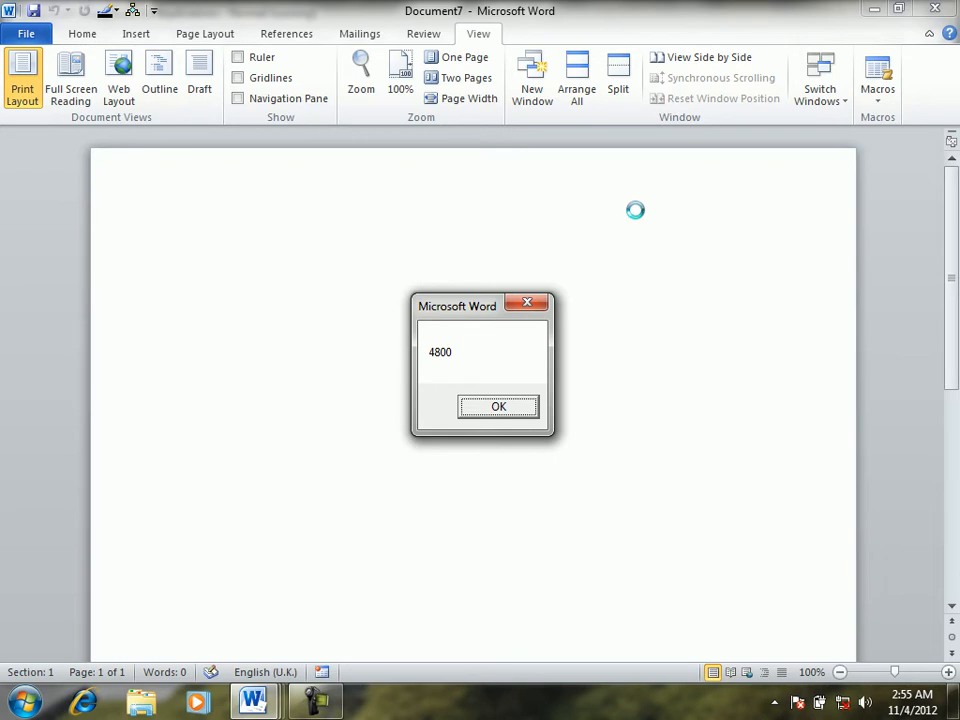
key(Return)
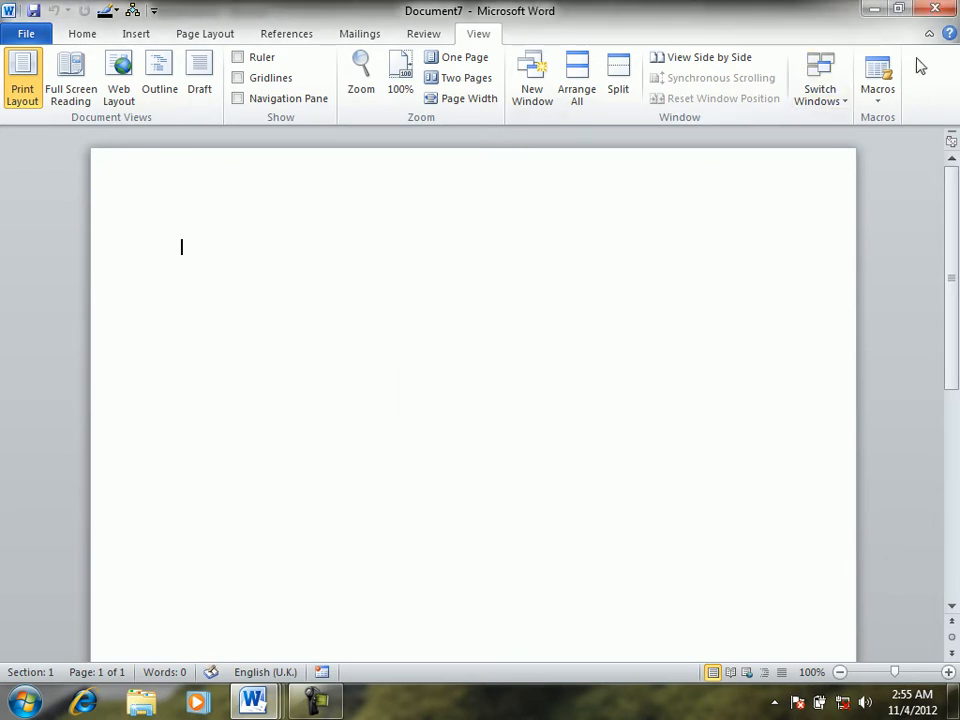
Step: Create a new macro named DEVIDED
click(882, 100)
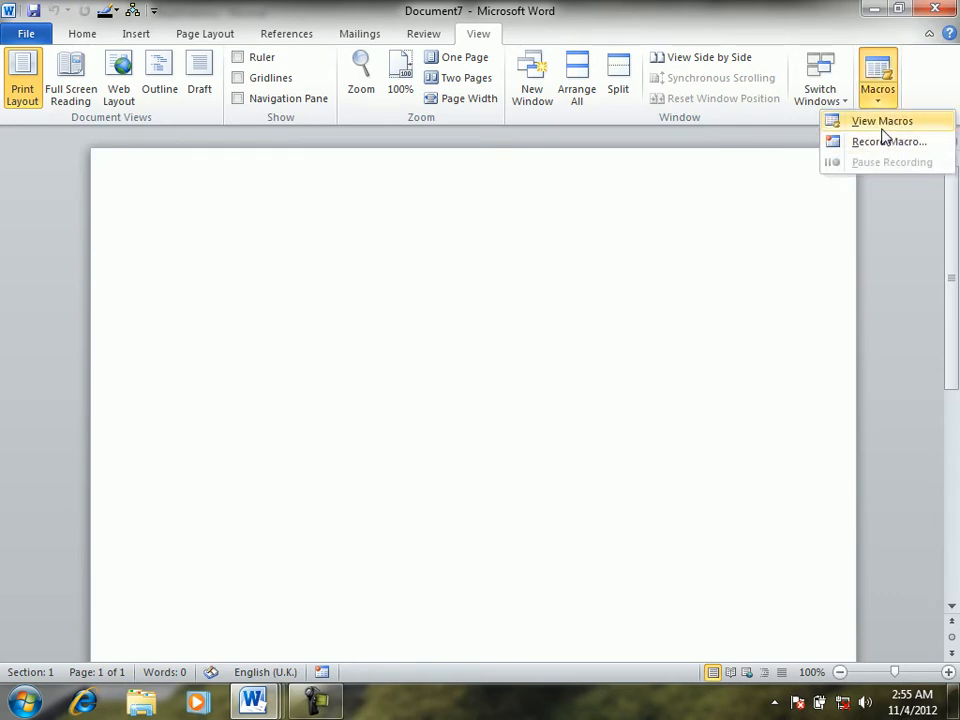
click(884, 122)
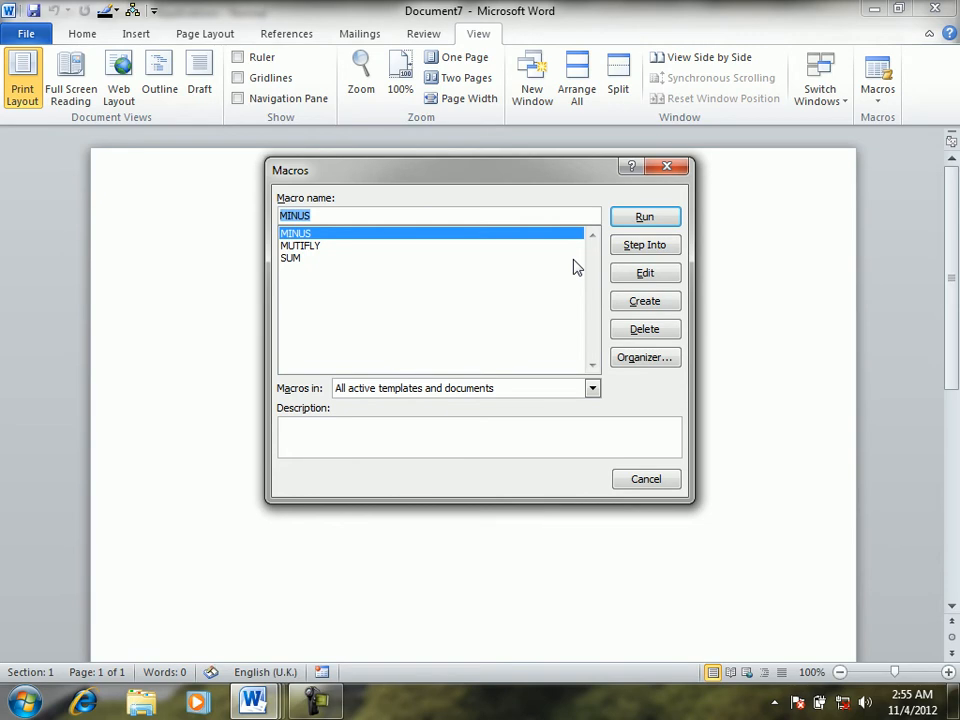
text(DEVI)
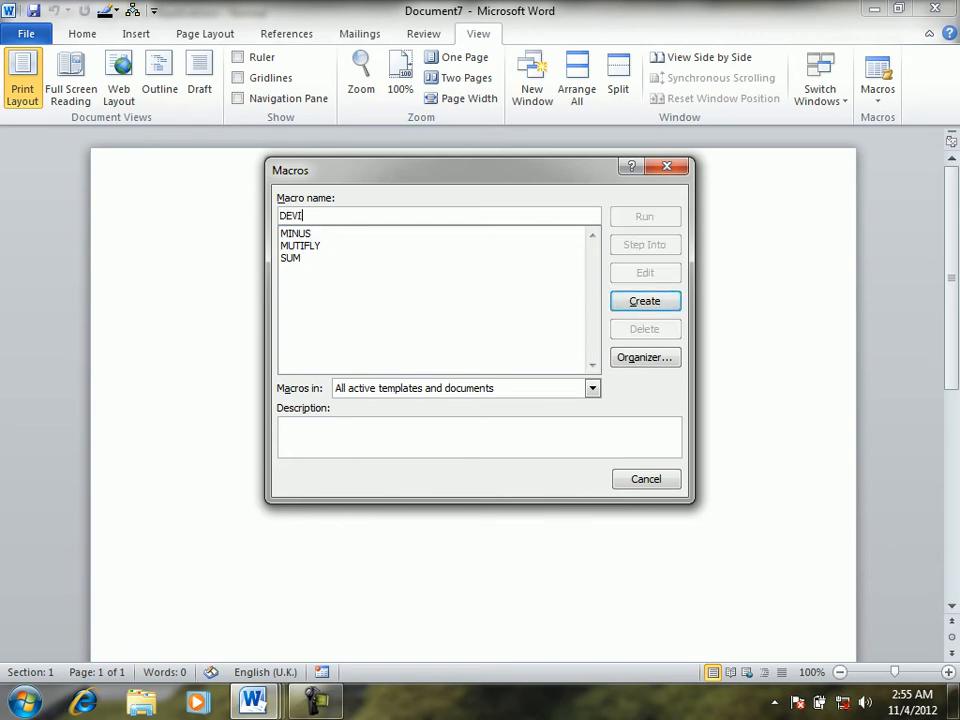
text(E)
text(DED)
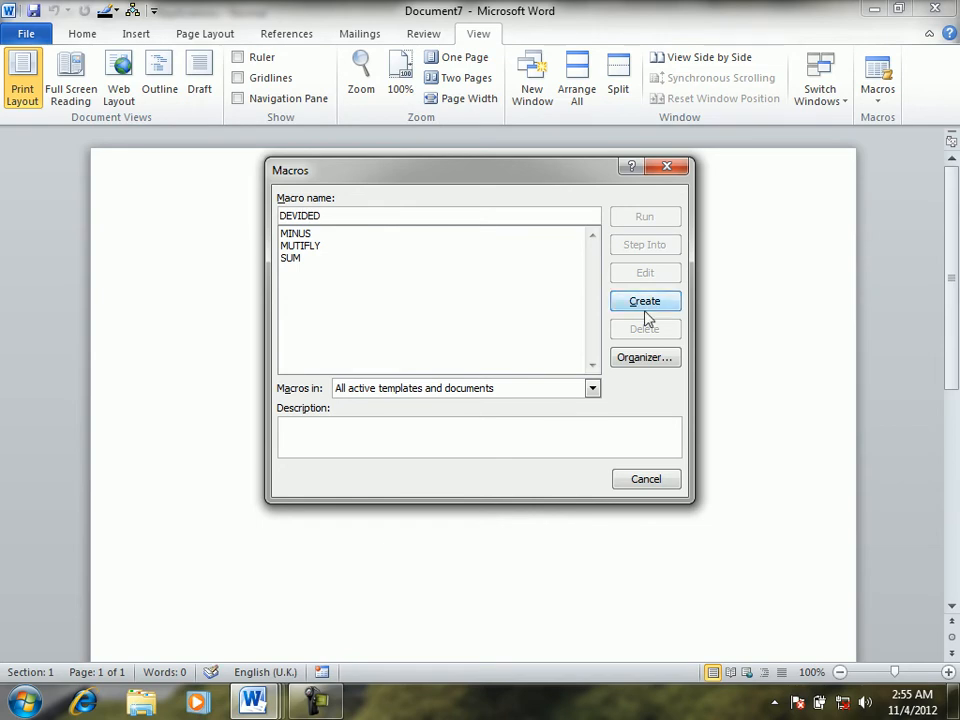
click(646, 301)
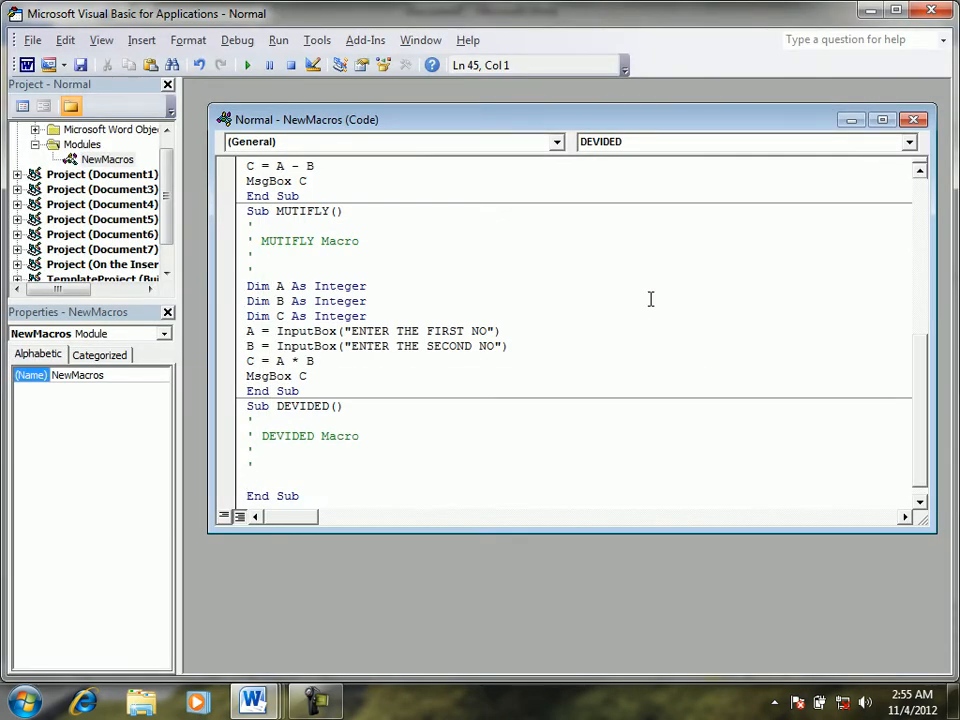
Step: Fill the DEVIDED macro with the same integer declarations, prompts and message box, using C = A / B, and return to the document
text(Dim A As Integer Dim B As Integer Dim C As Integer A = InputBox("ENTER THE FIRST NO") B = InputBox("ENTER THE SECOND NO") C = A + B MsgBox C)
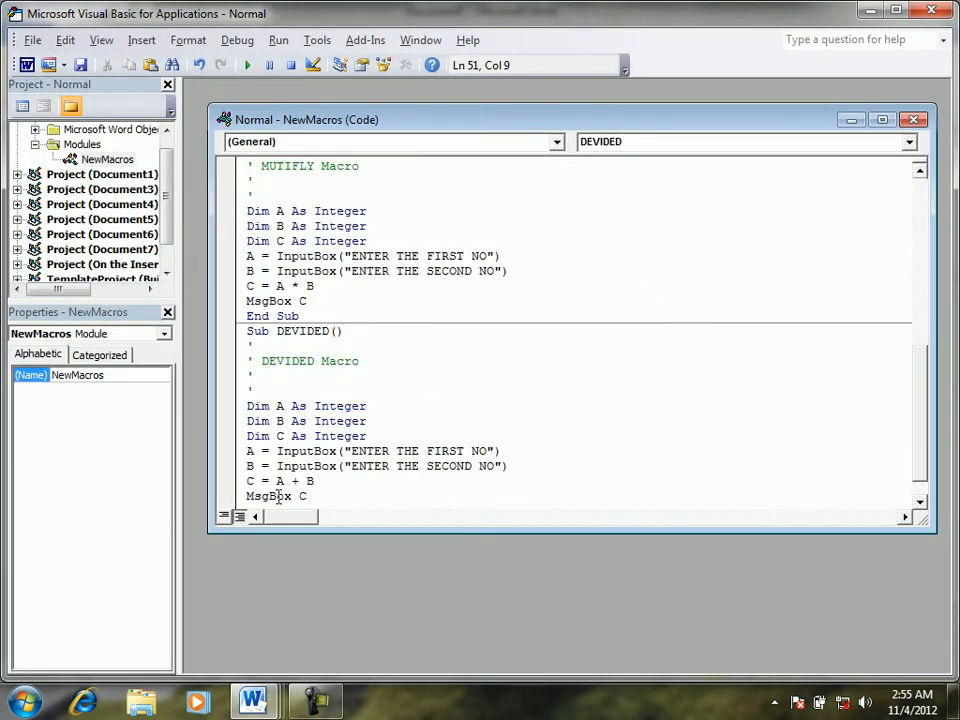
drag(300, 480, 292, 481)
text(/)
click(27, 66)
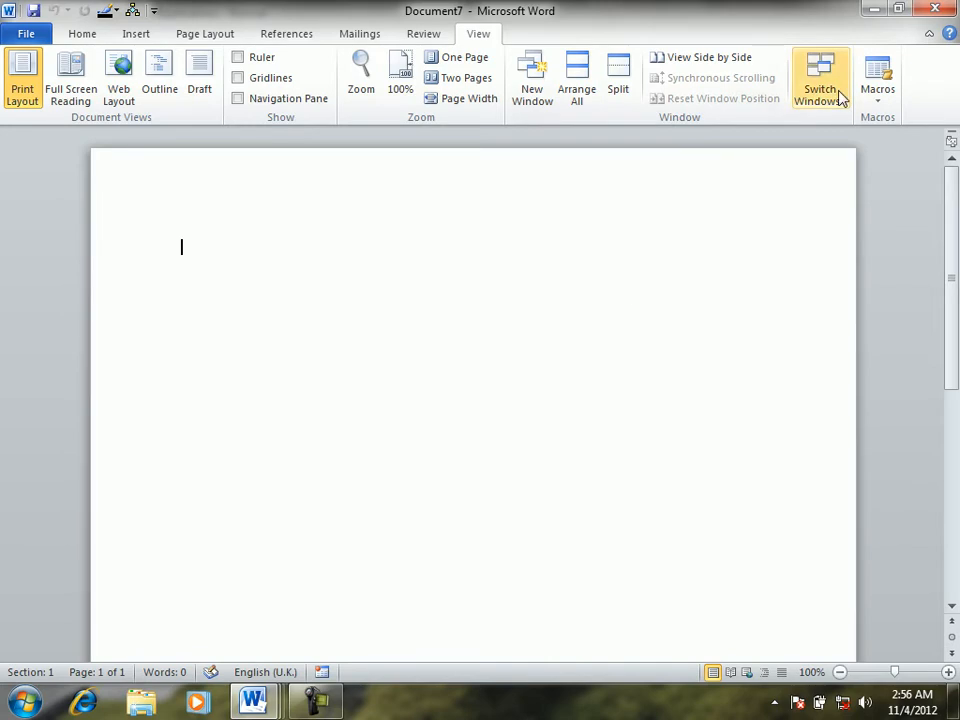
Step: Run the DEVIDED macro with 50 as the first number and 5 as the second, and dismiss the result
click(879, 108)
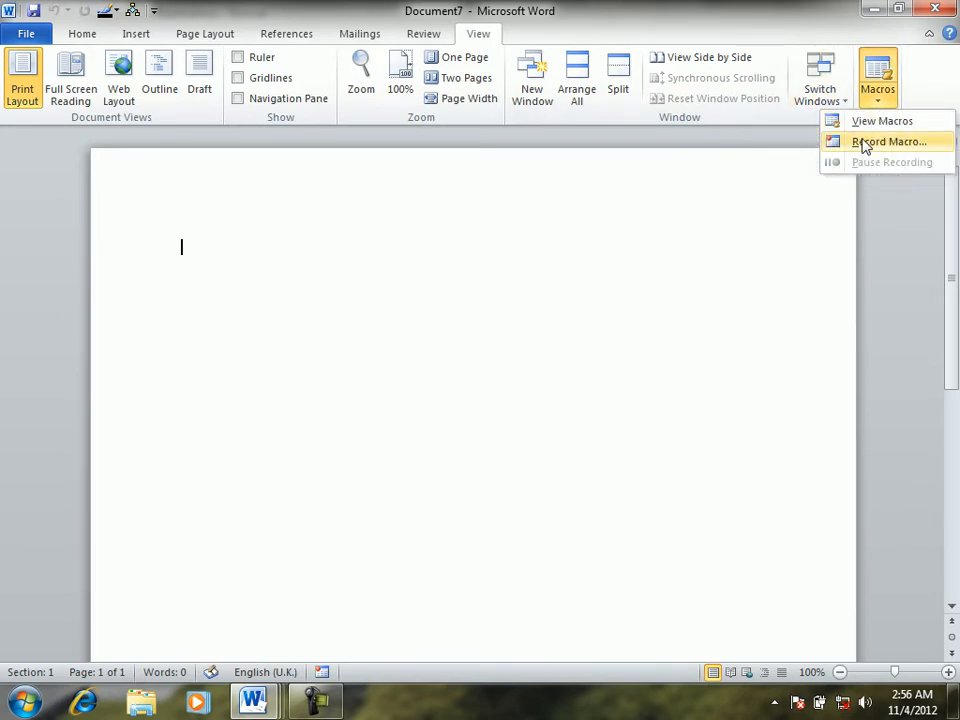
click(864, 121)
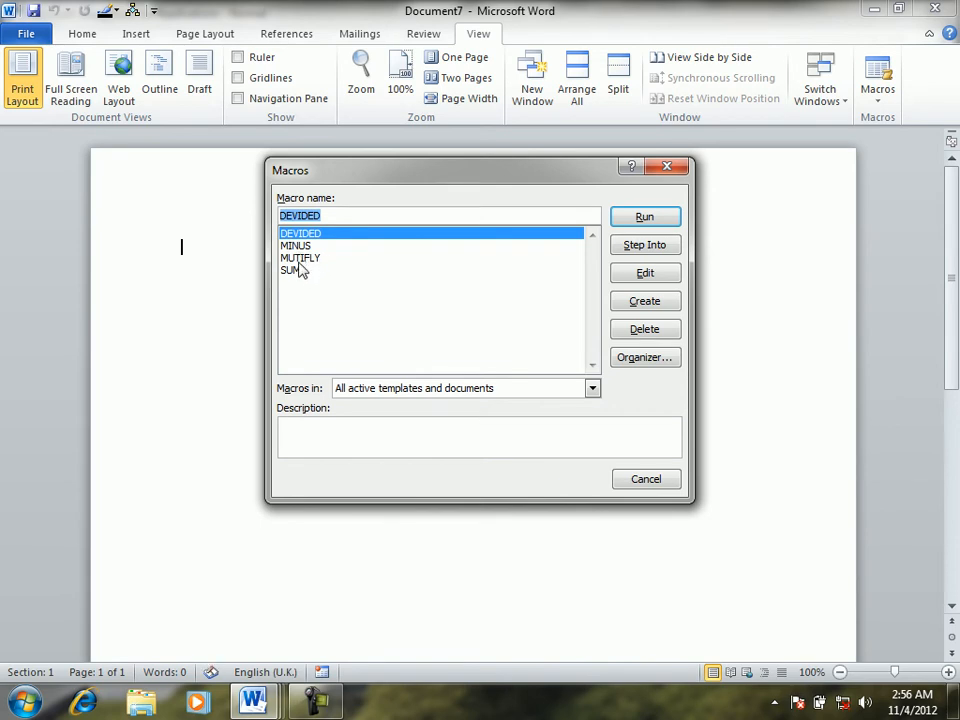
click(664, 222)
text(50)
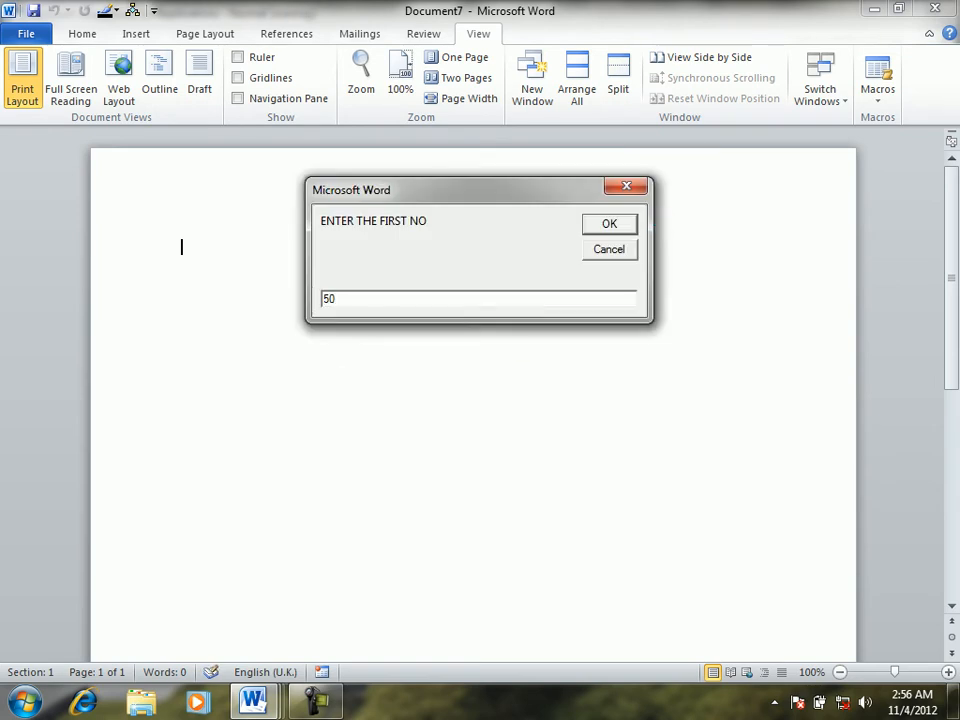
key(Return)
text(4)
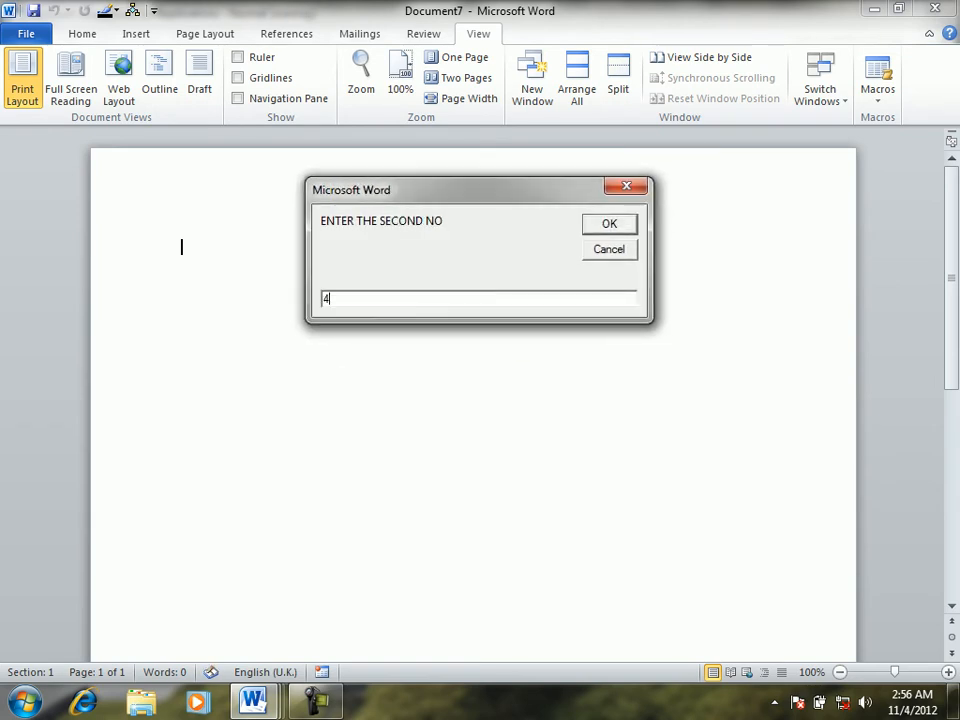
text(5)
key(Return)
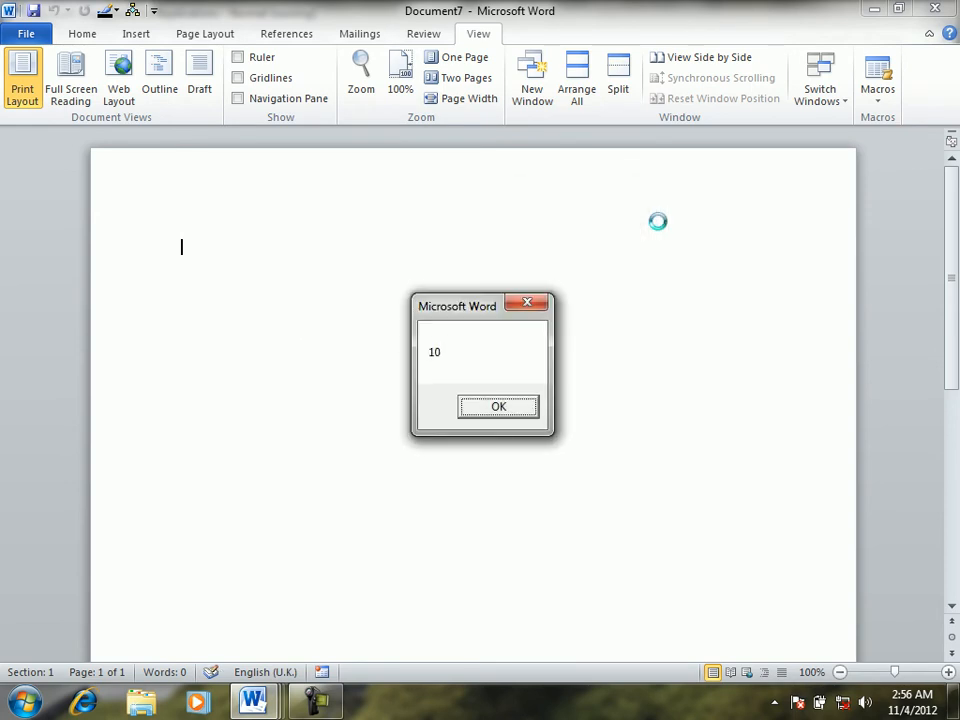
key(Return)
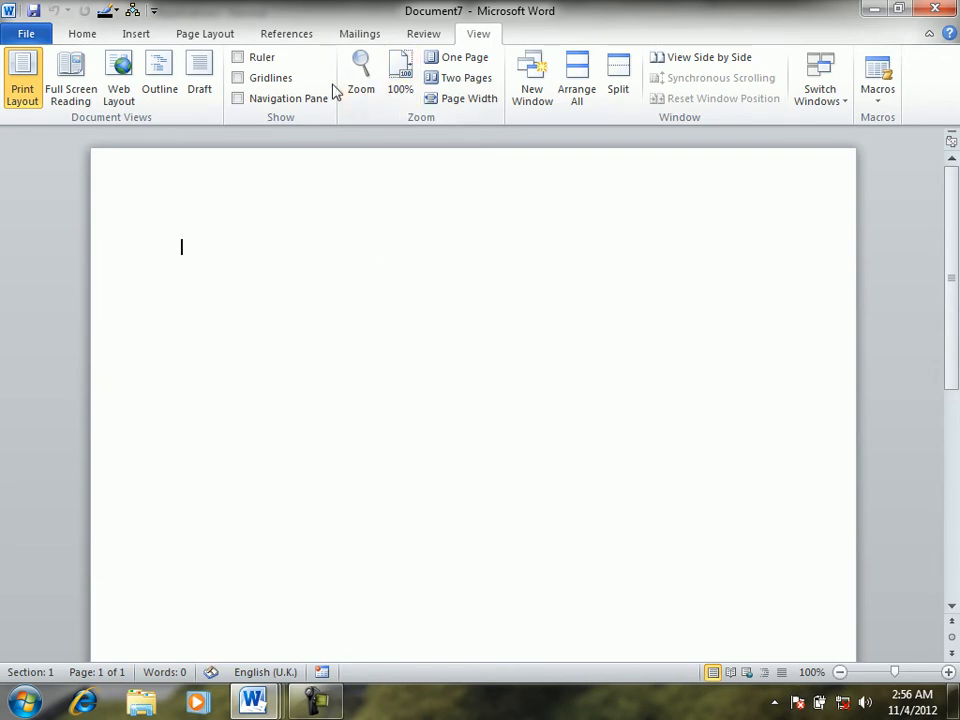
Step: Add the Controls group from the Developer Tab commands to the Quick Access Toolbar for all documents
click(155, 12)
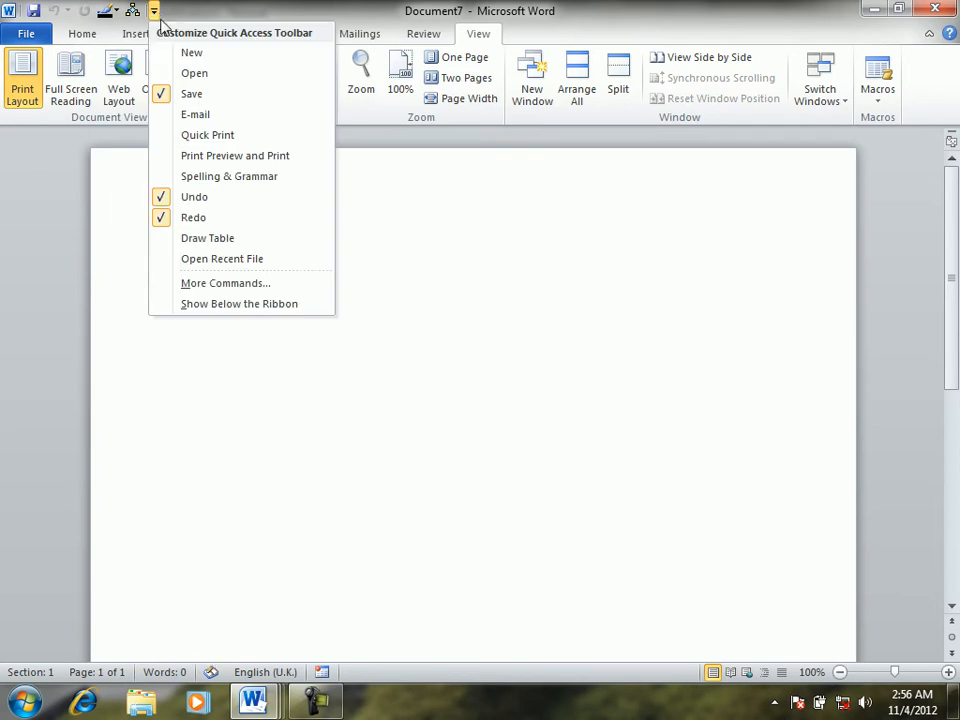
click(214, 284)
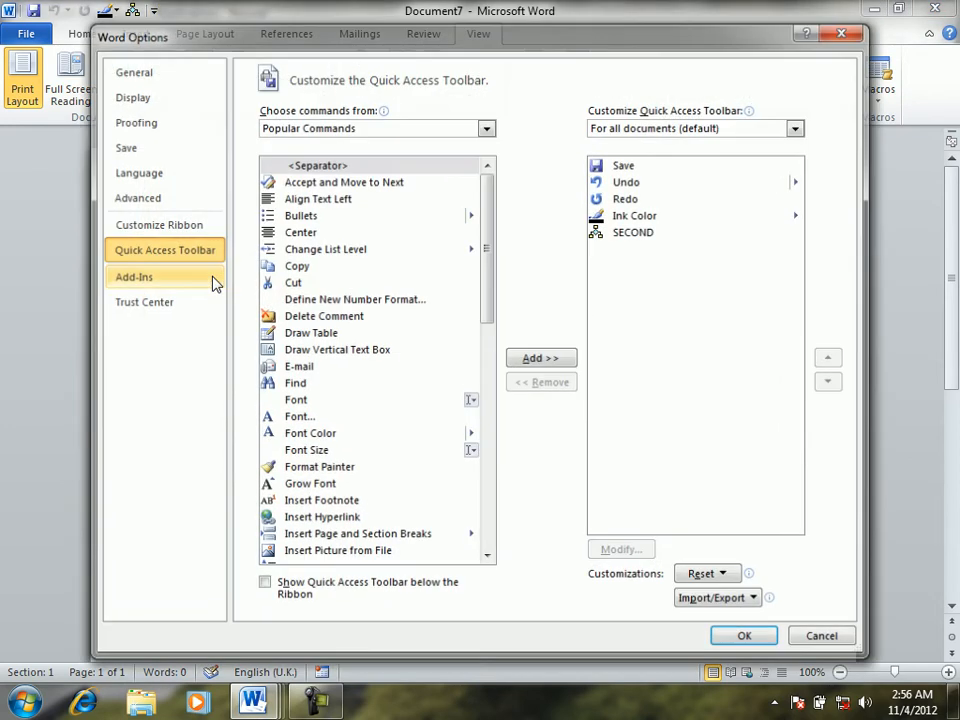
click(380, 133)
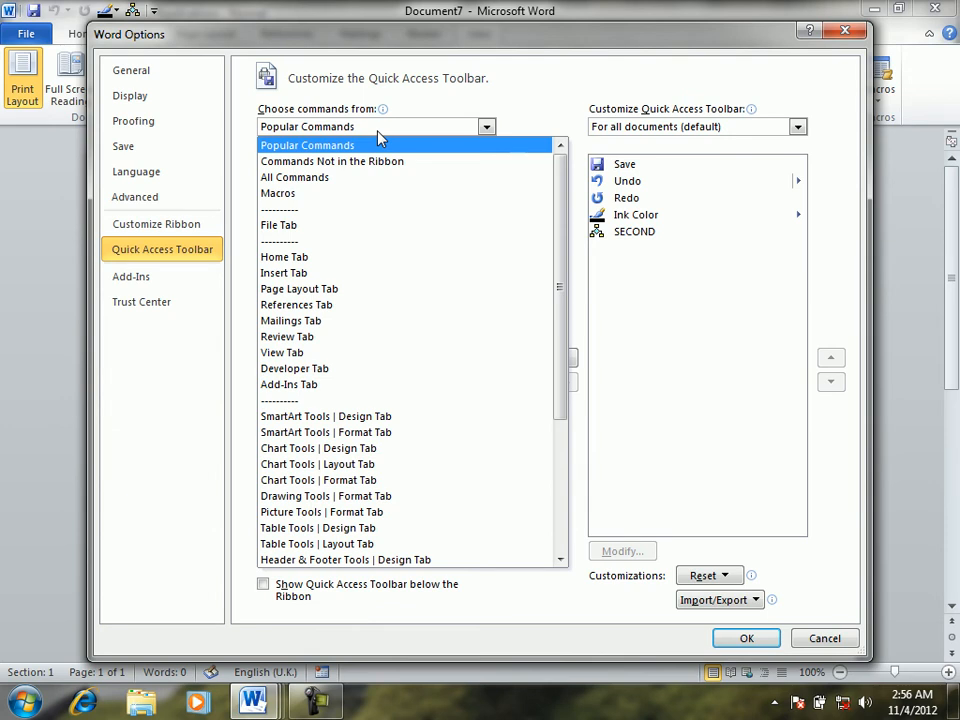
click(326, 368)
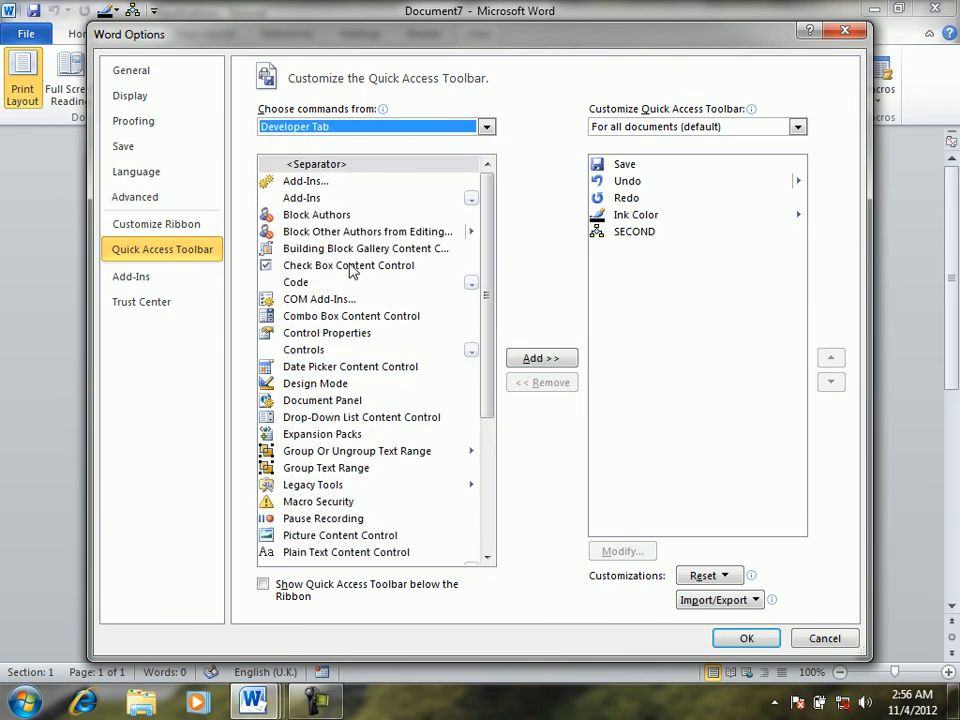
click(337, 355)
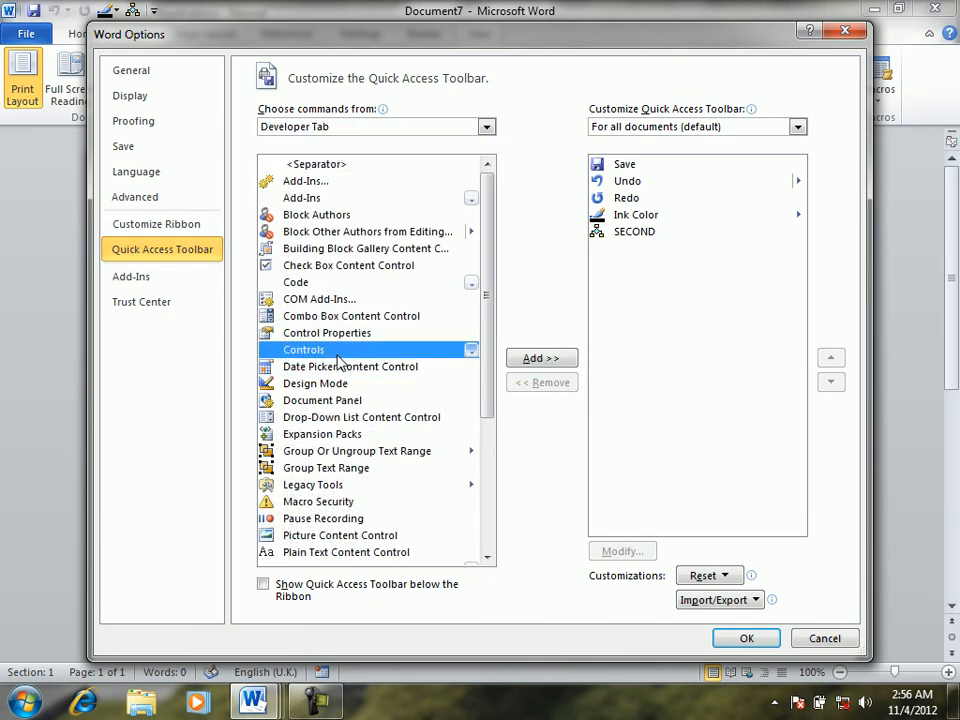
click(529, 358)
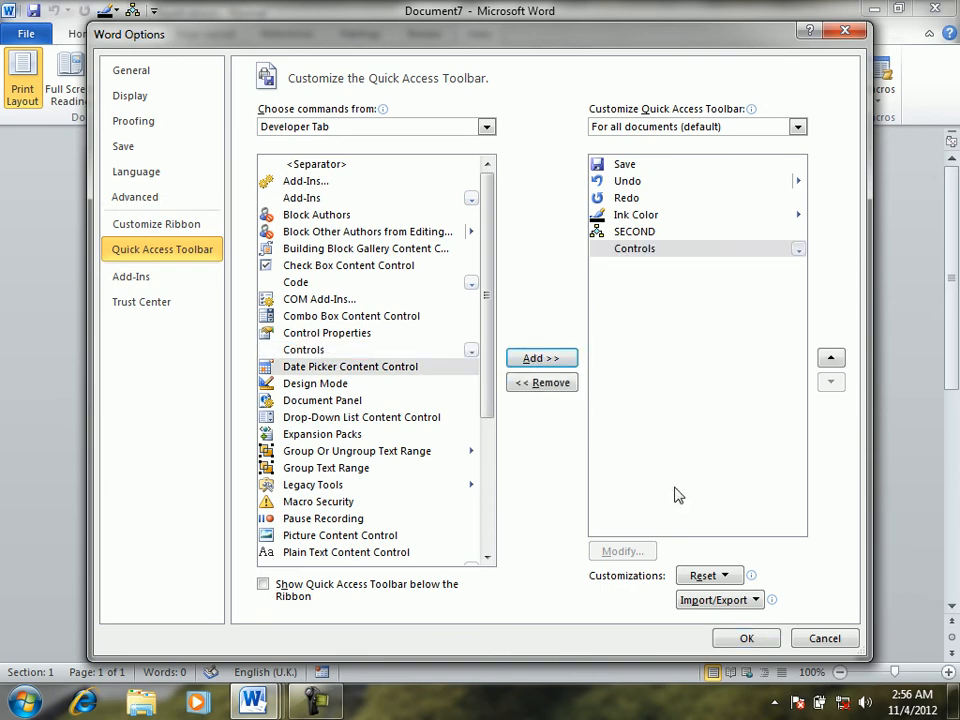
click(745, 639)
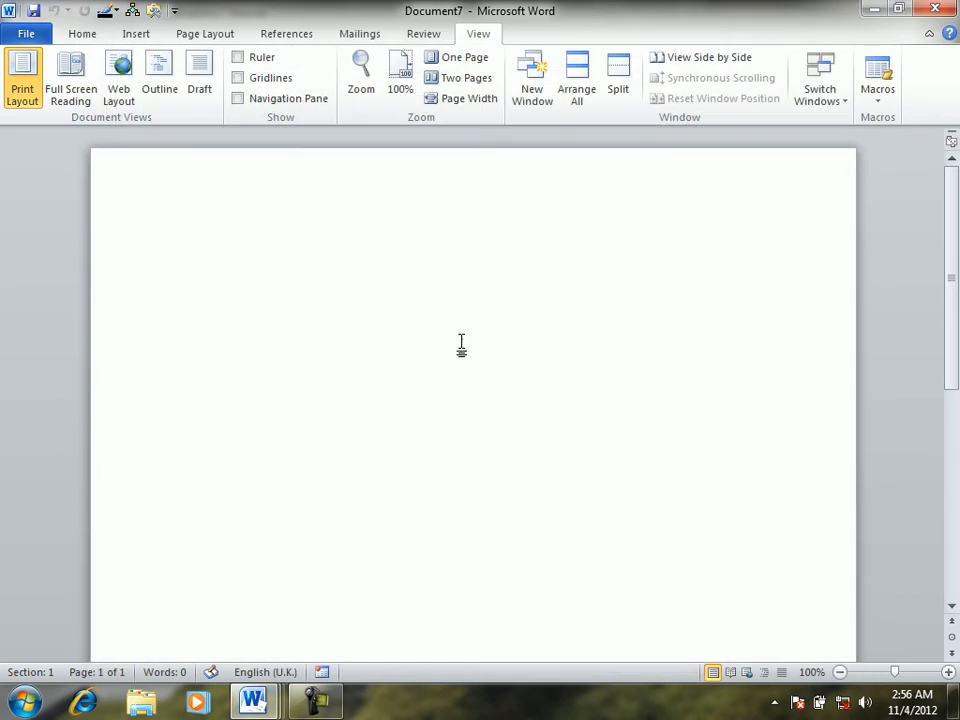
Step: Switch on Design Mode from the newly added Controls group
click(174, 12)
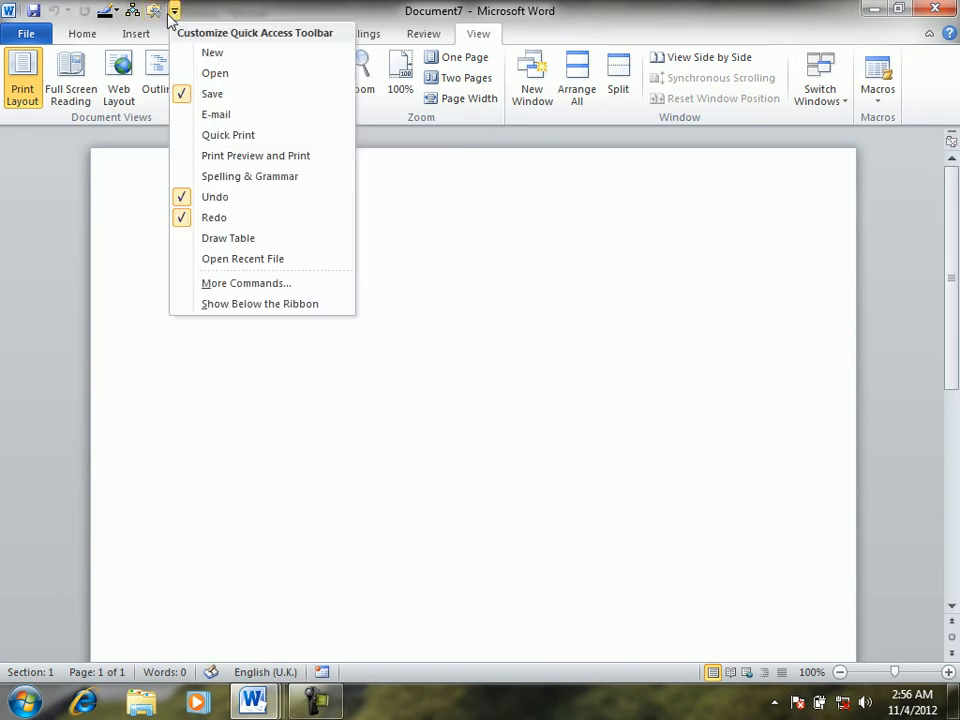
click(156, 12)
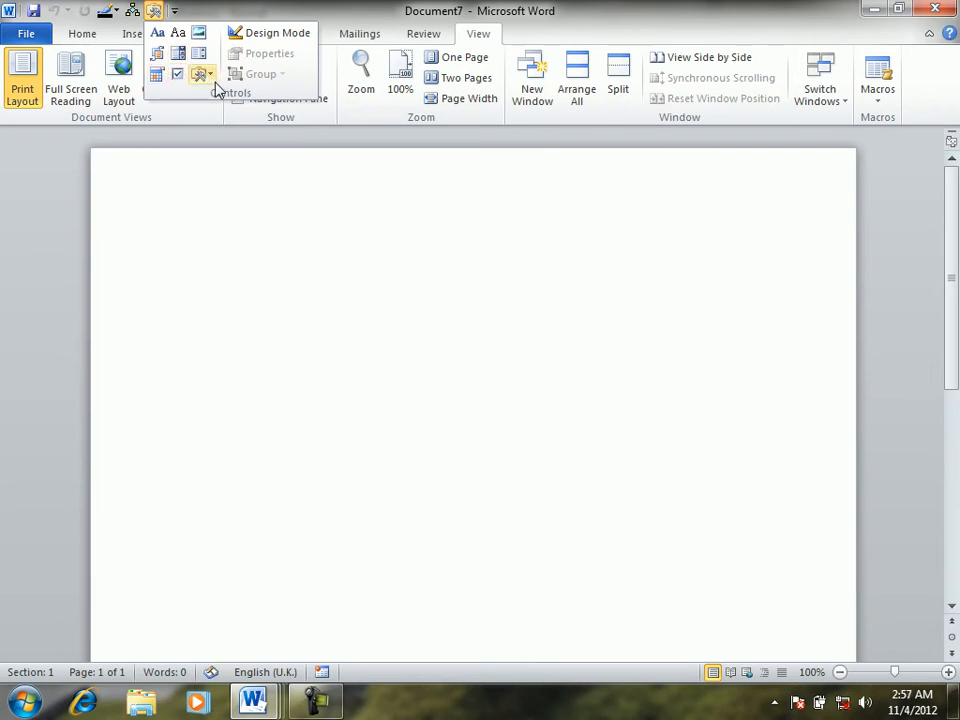
click(261, 35)
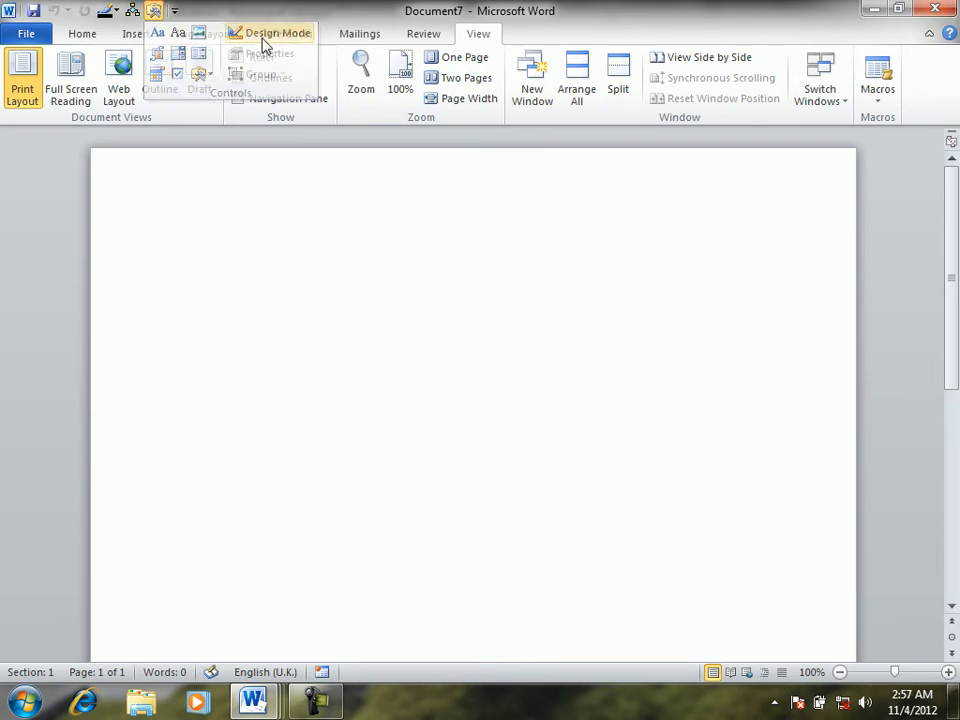
Step: Insert a date picker content control in the document and switch off Design Mode
click(153, 12)
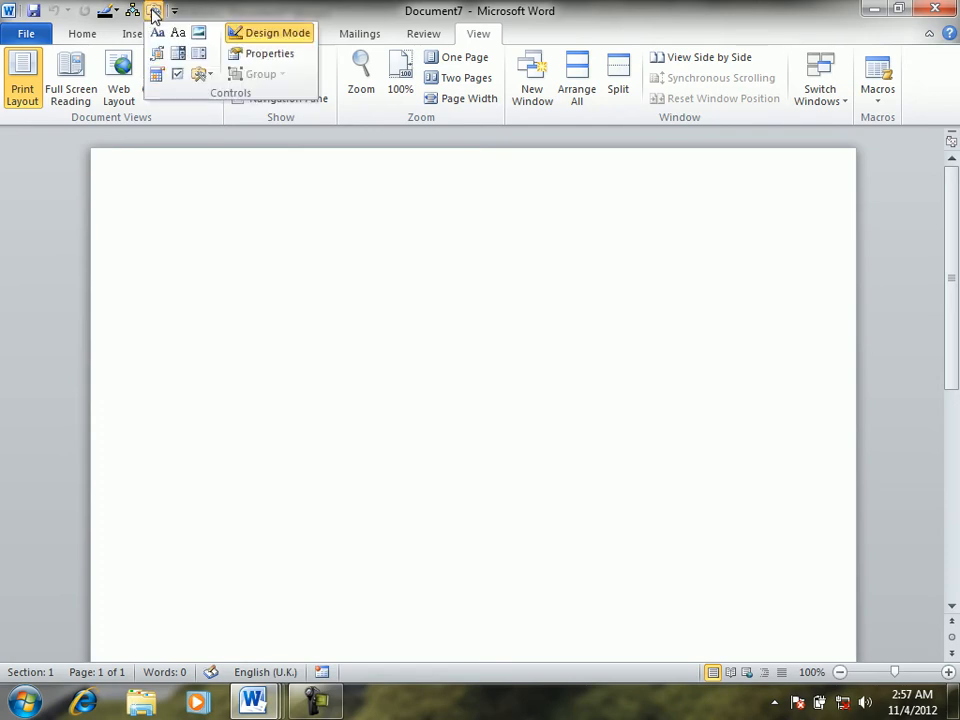
click(163, 74)
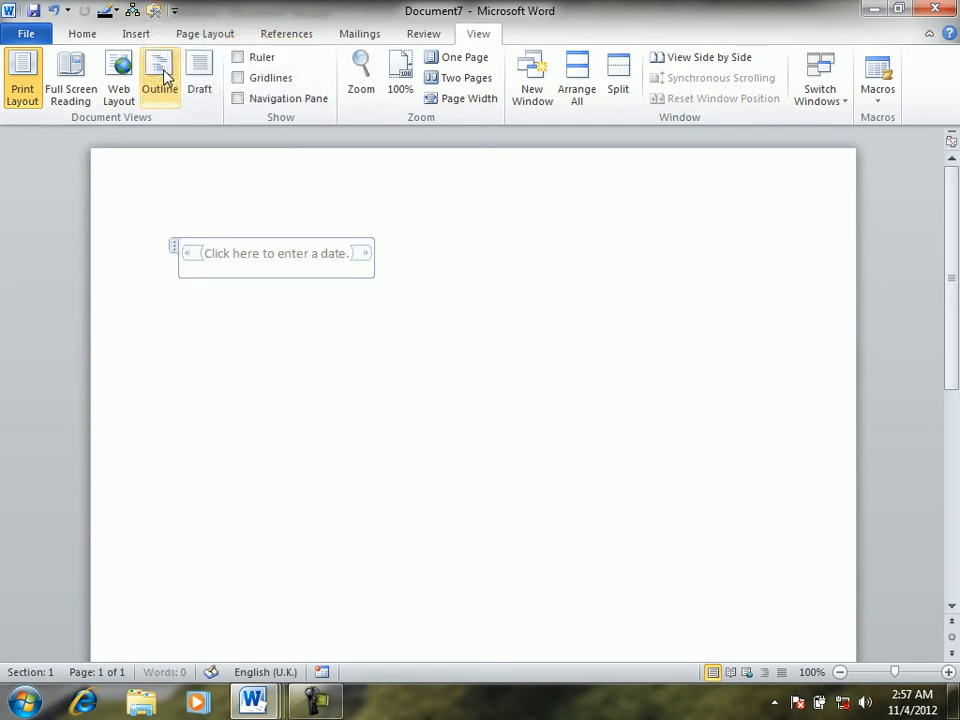
click(153, 12)
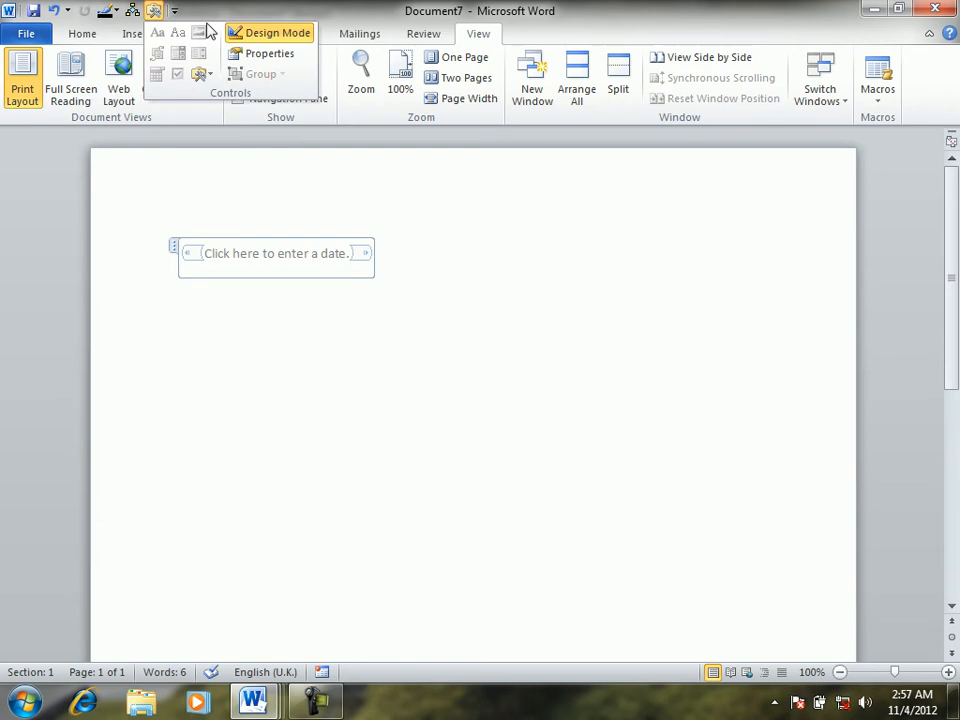
click(258, 37)
Step: Check the date picker's drop-down calendar and try deleting its placeholder text
click(156, 12)
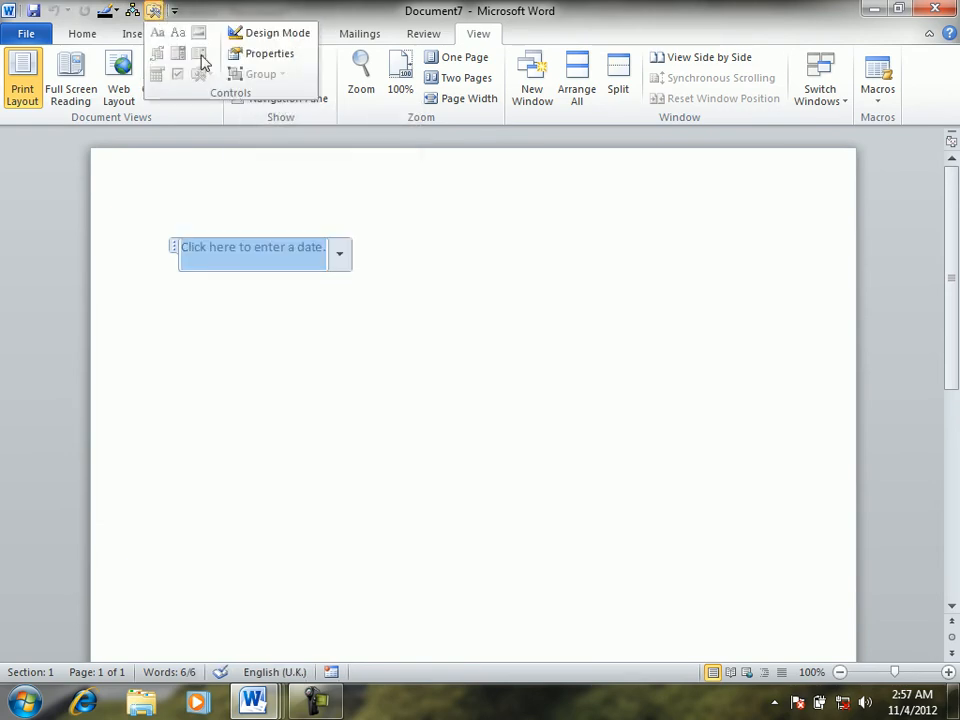
click(347, 298)
click(339, 255)
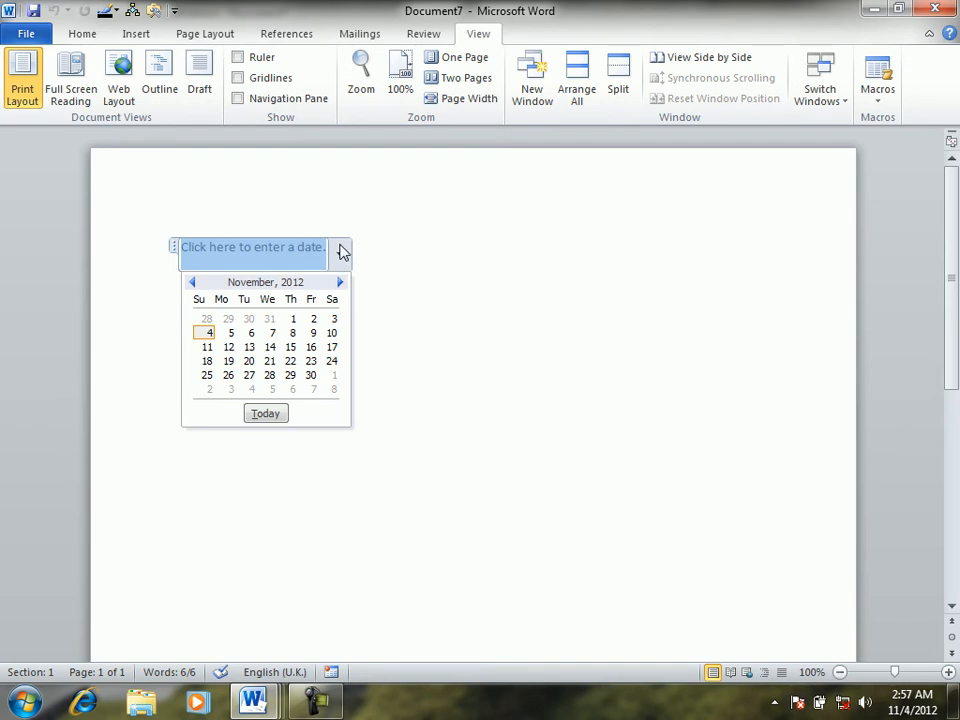
click(341, 253)
click(341, 253)
click(341, 253)
key(Delete)
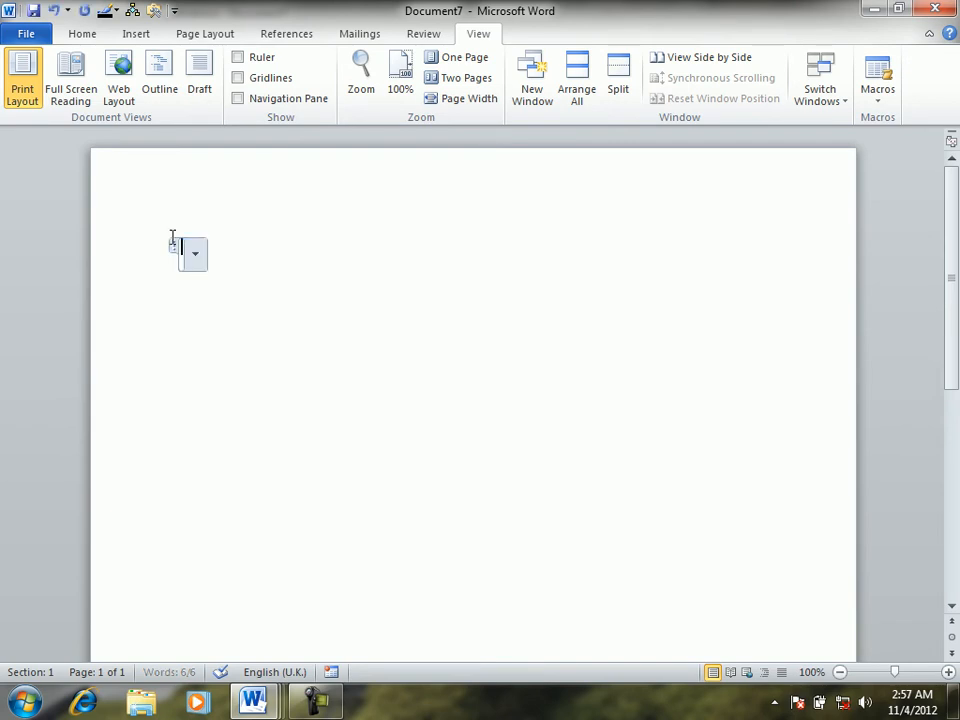
click(195, 255)
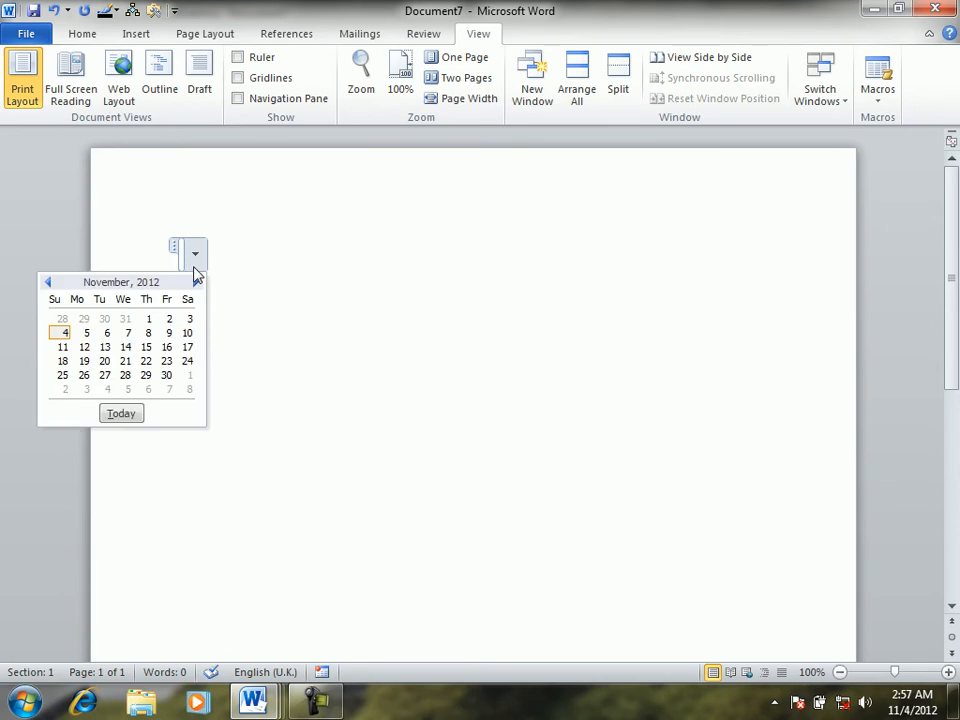
click(265, 246)
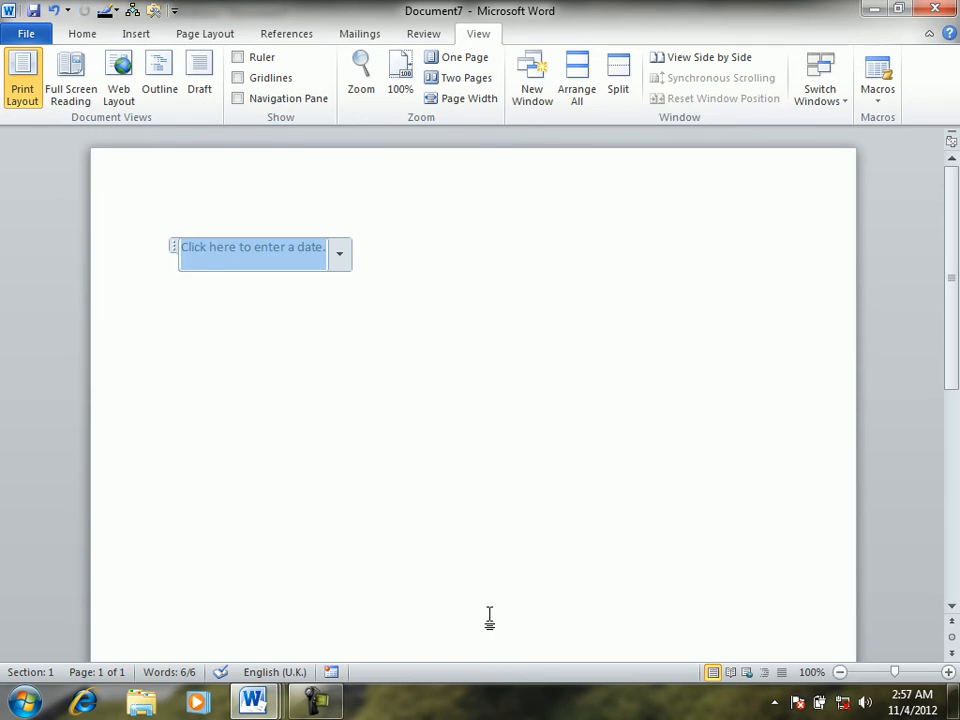
Step: Create a new blank document and try out a combo box content control in it, removing the control again
key(ctrl+n)
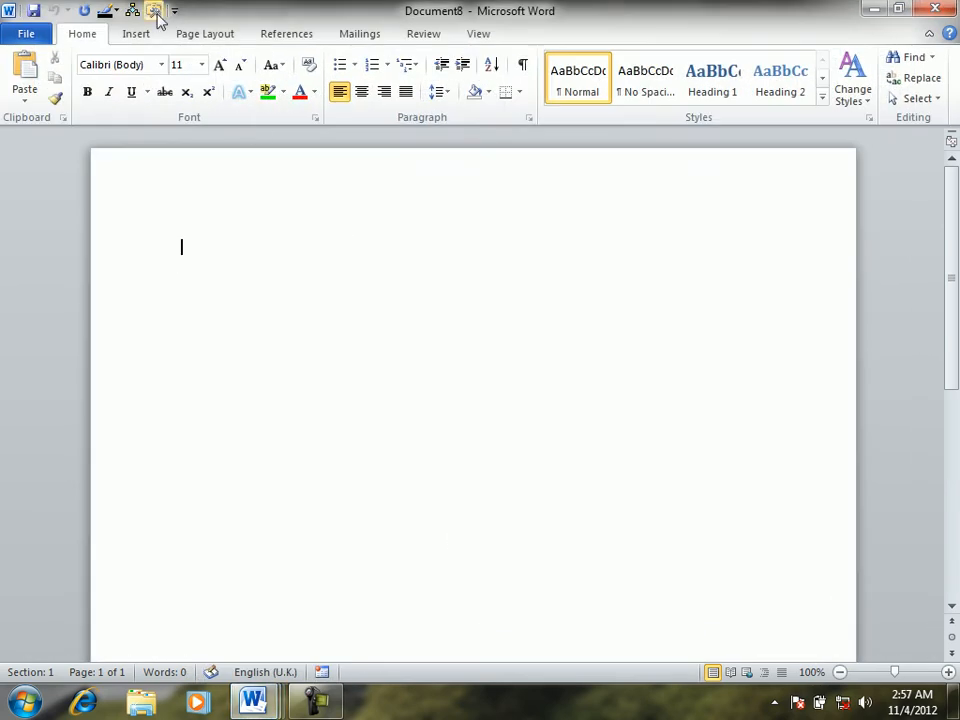
click(155, 11)
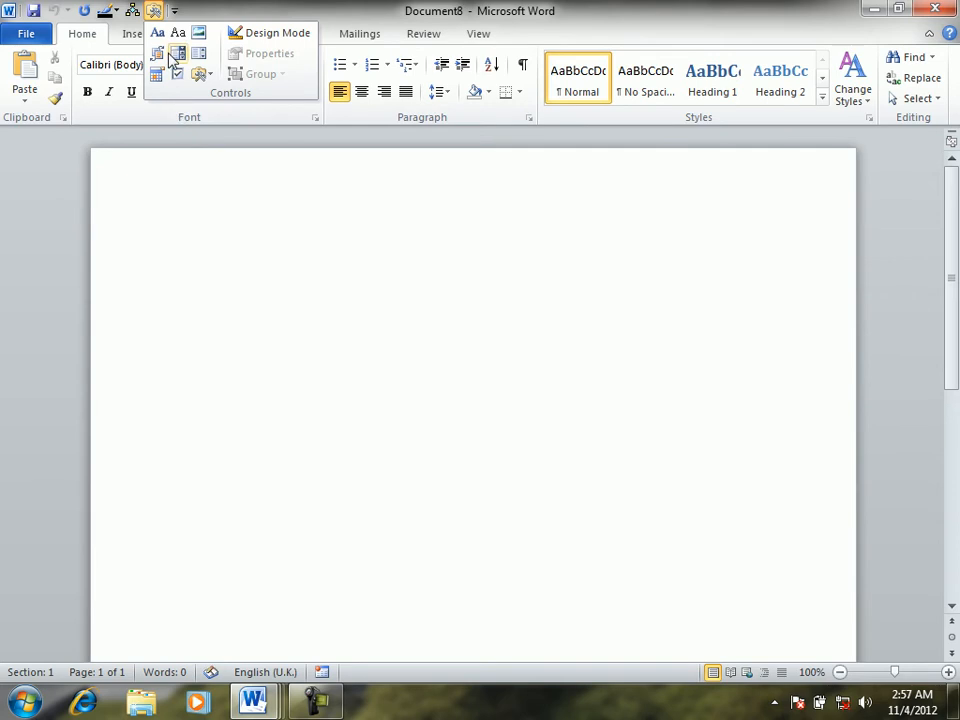
click(175, 59)
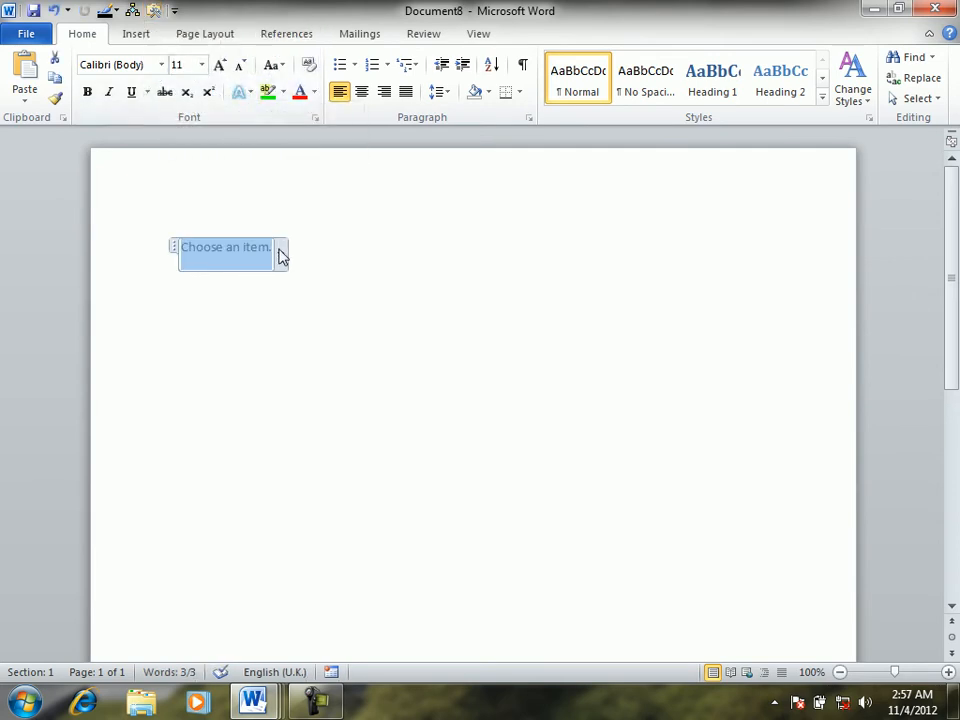
click(174, 250)
key(Delete)
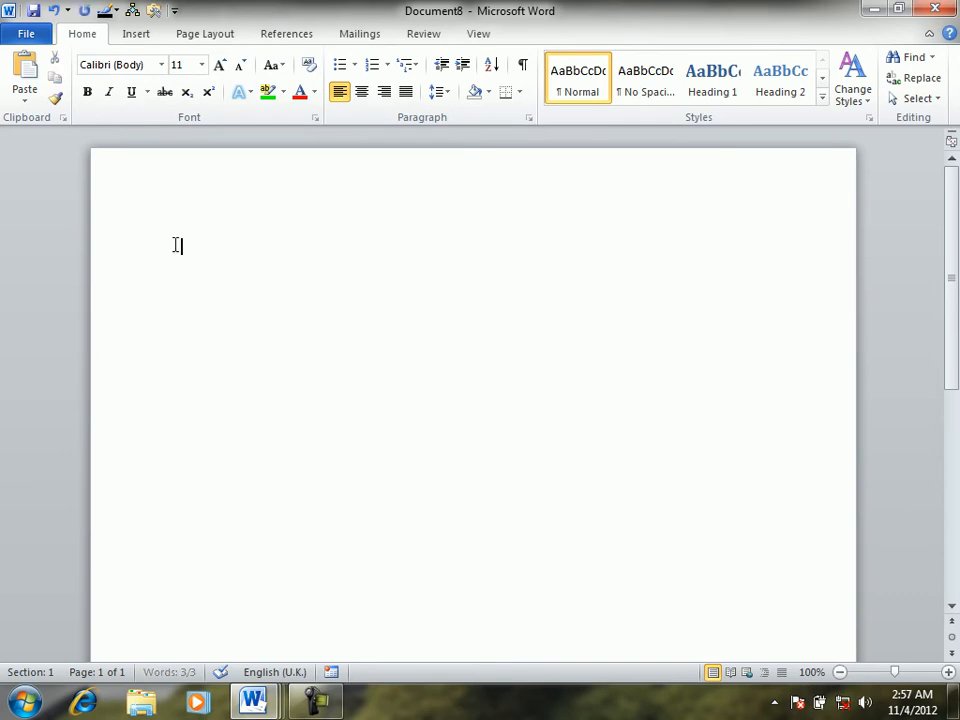
Step: Insert an ActiveX command button and enlarge it to about 103.5 wide and 34.5 high
click(153, 12)
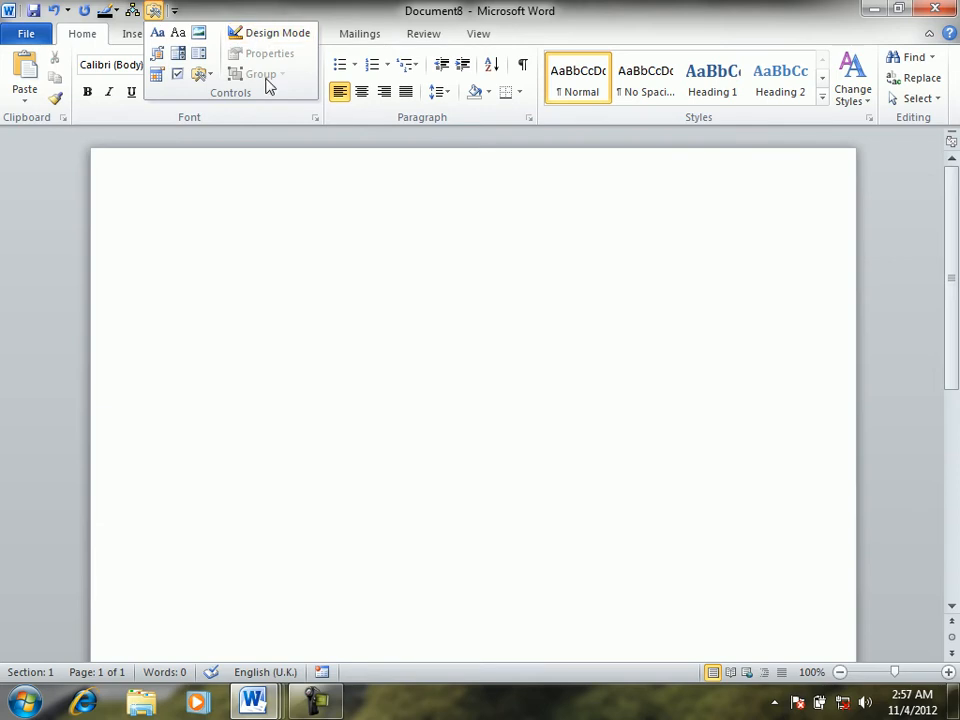
click(206, 76)
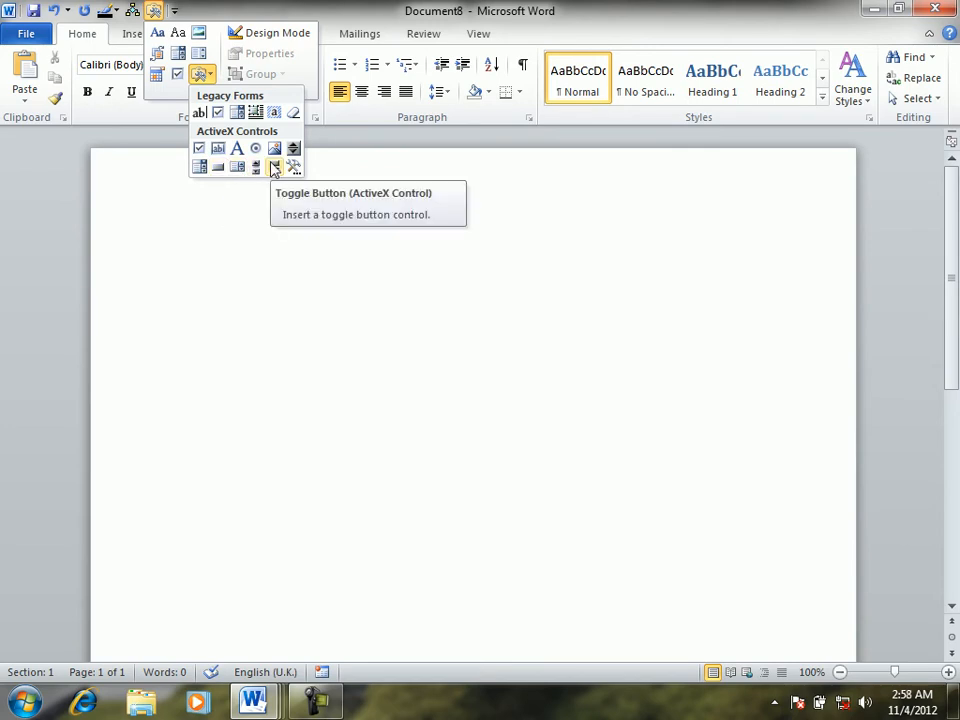
click(218, 172)
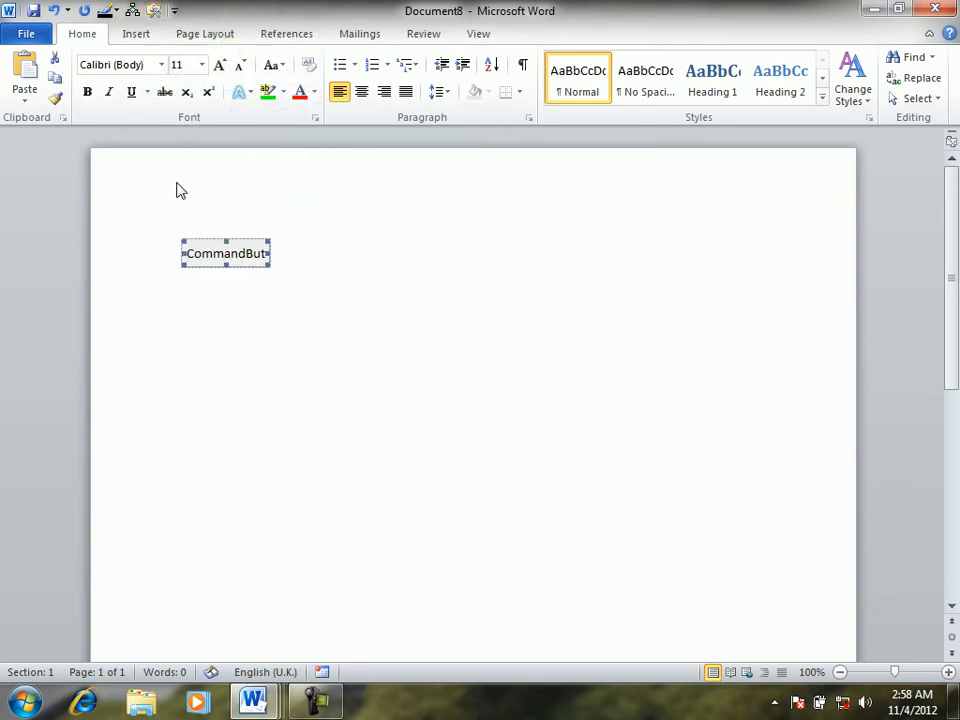
drag(269, 265, 304, 280)
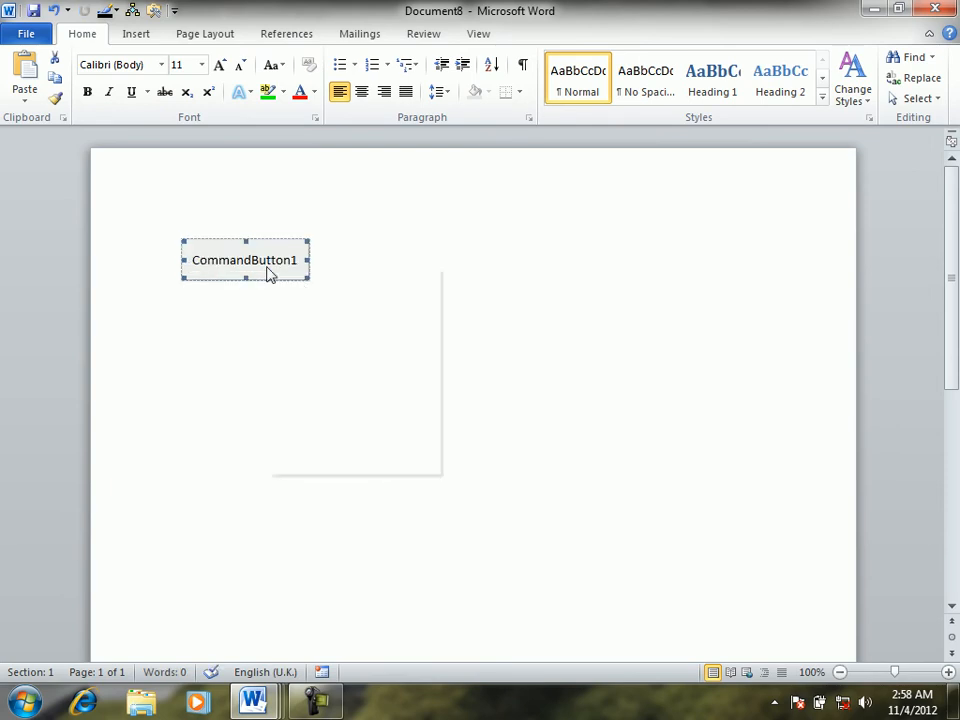
Step: Set the command button's Caption property to "+" and close its properties
right_click(267, 270)
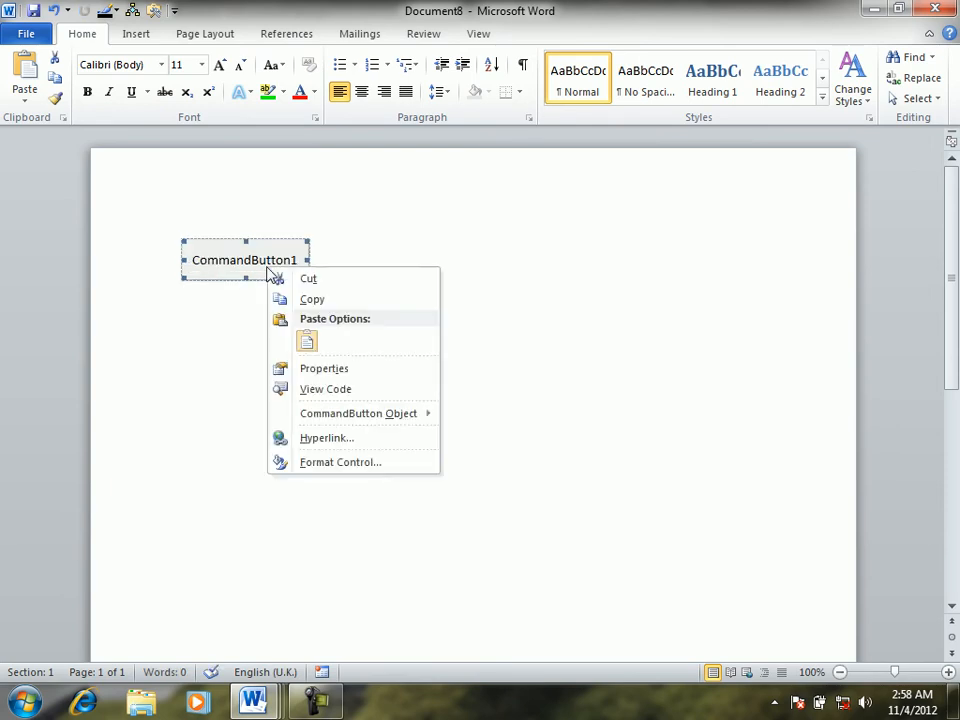
click(330, 370)
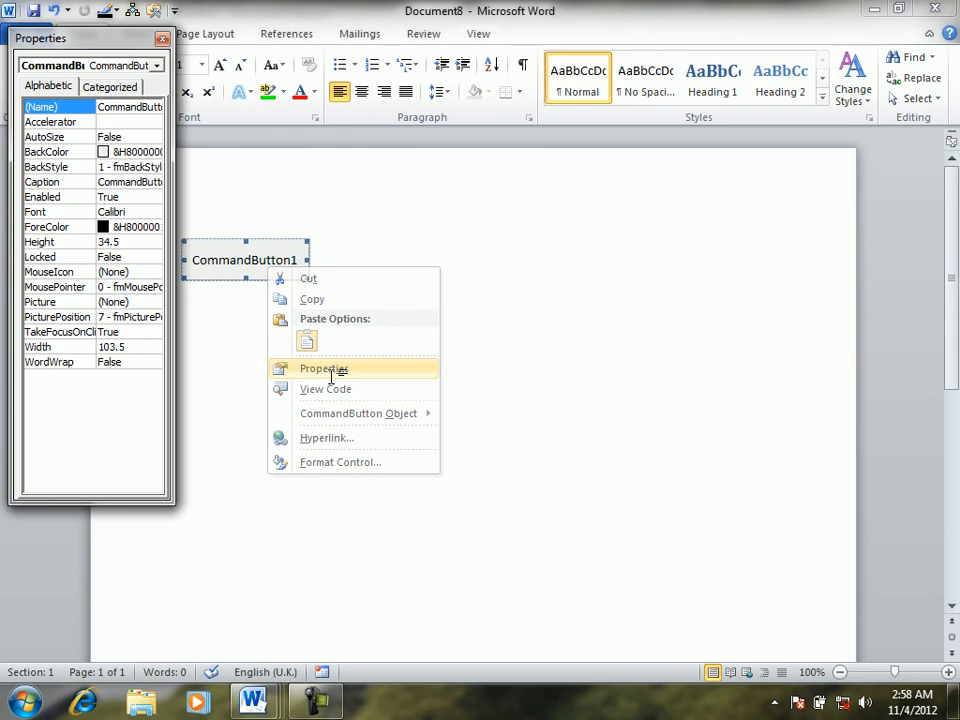
double_click(138, 182)
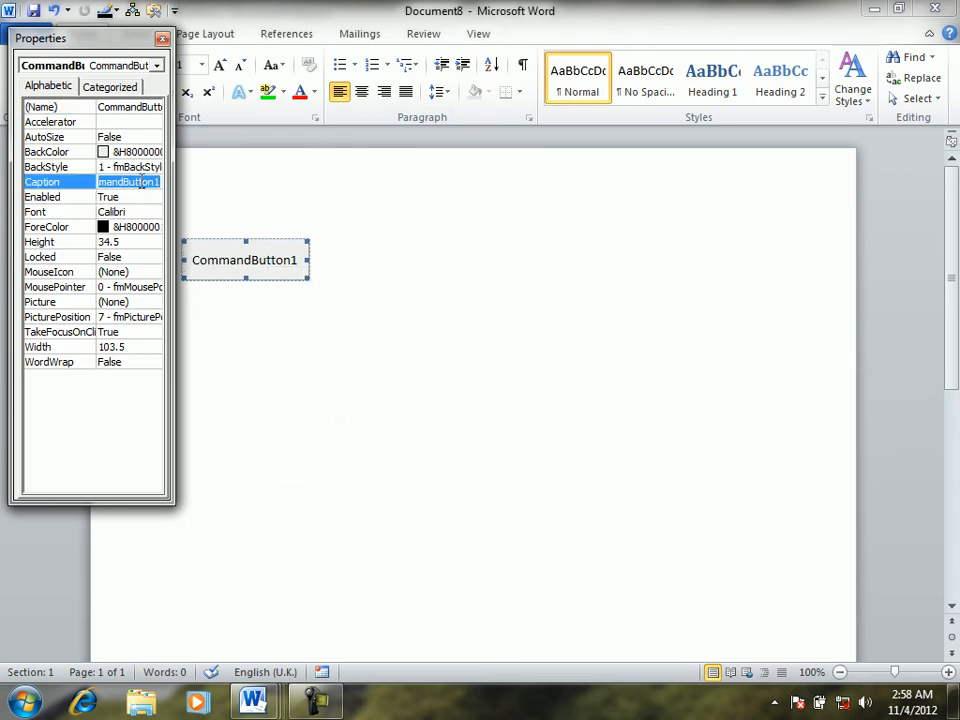
text(+)
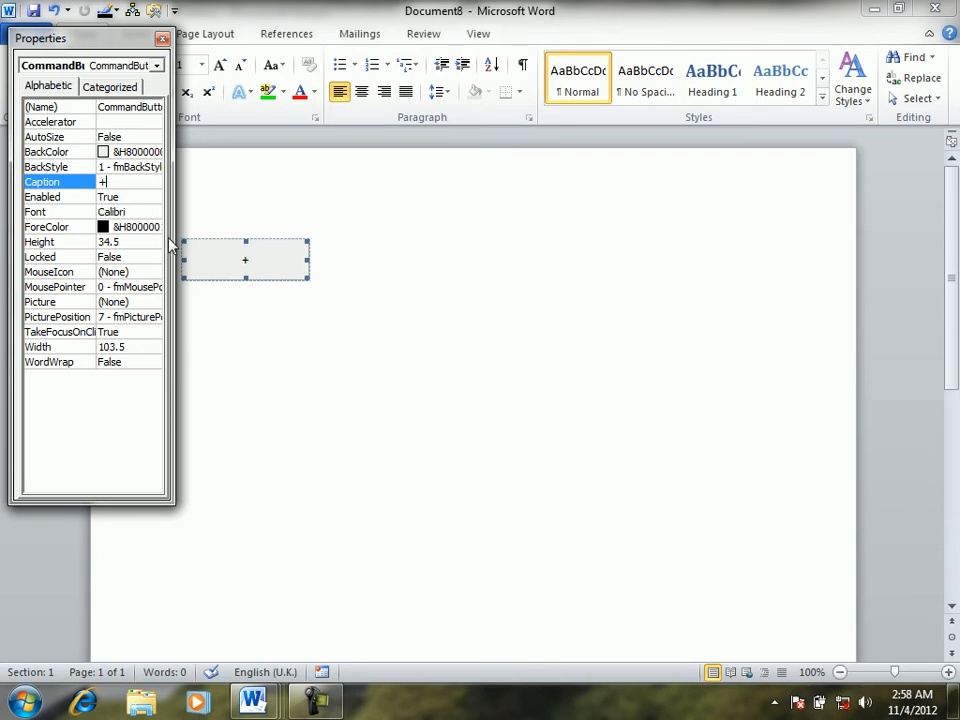
click(161, 38)
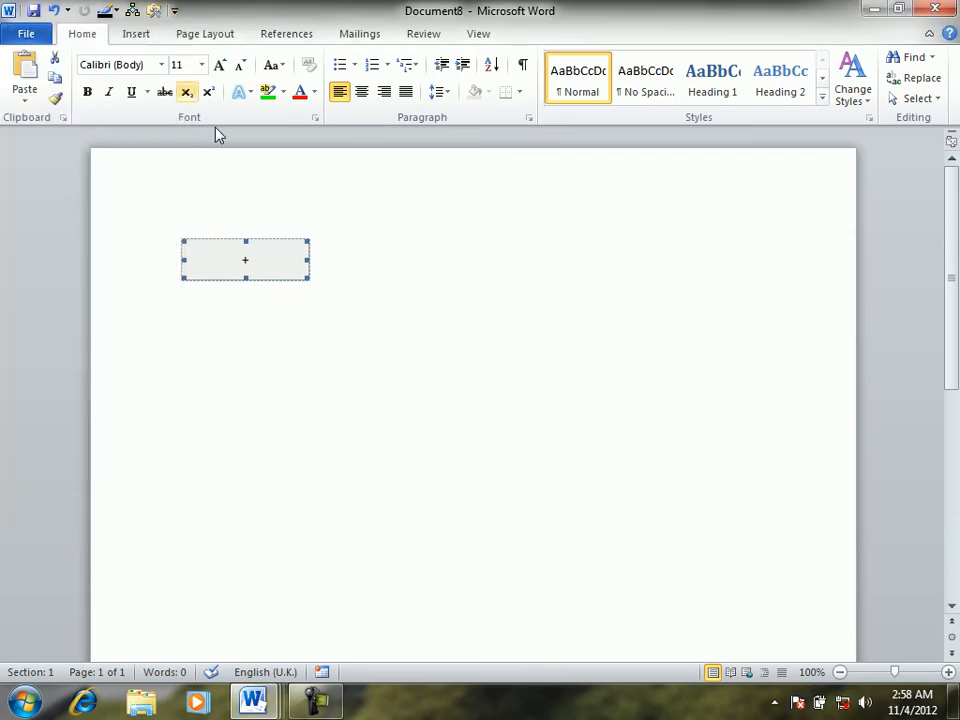
Step: Open the "+" button's click procedure code and declare A as Integer
right_click(261, 268)
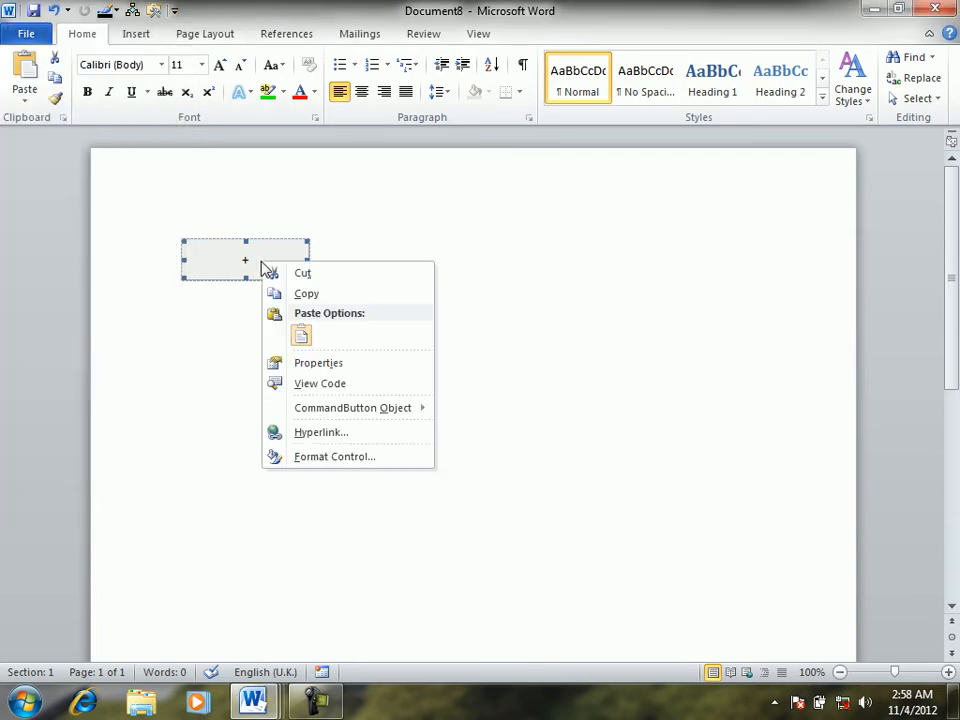
click(383, 382)
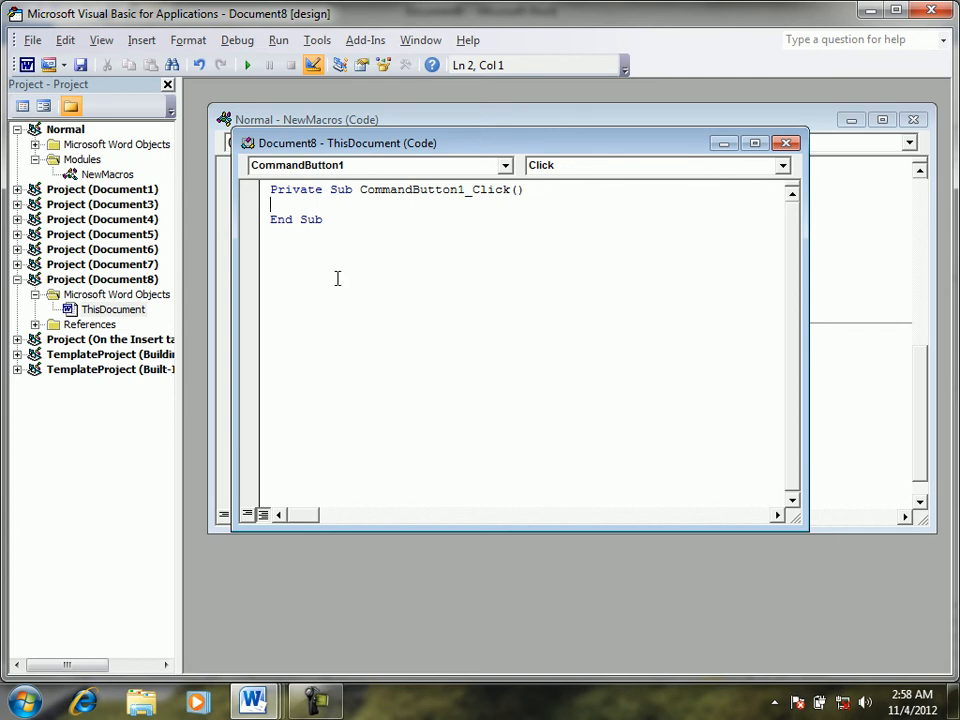
text(DIM A 8S)
key(BackSpace)
key(BackSpace)
text(A)
key(BackSpace)
text(S T)
key(BackSpace)
text(INT)
key(Return)
Step: Declare B and C as Integer in the button's click procedure
text(DIM B AS)
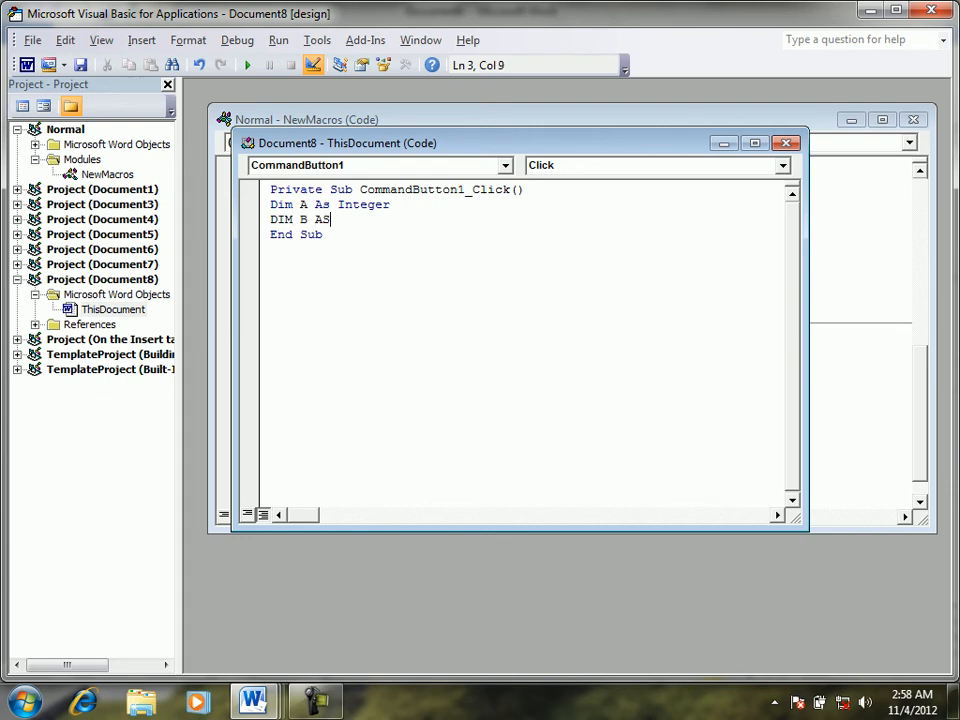
text( INTER)
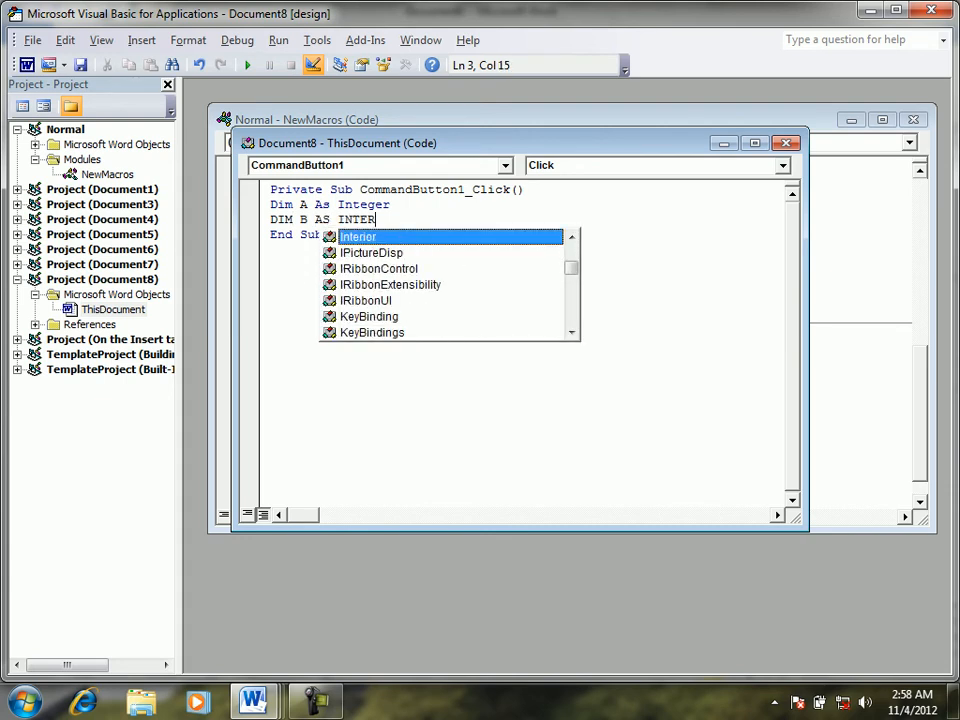
click(303, 290)
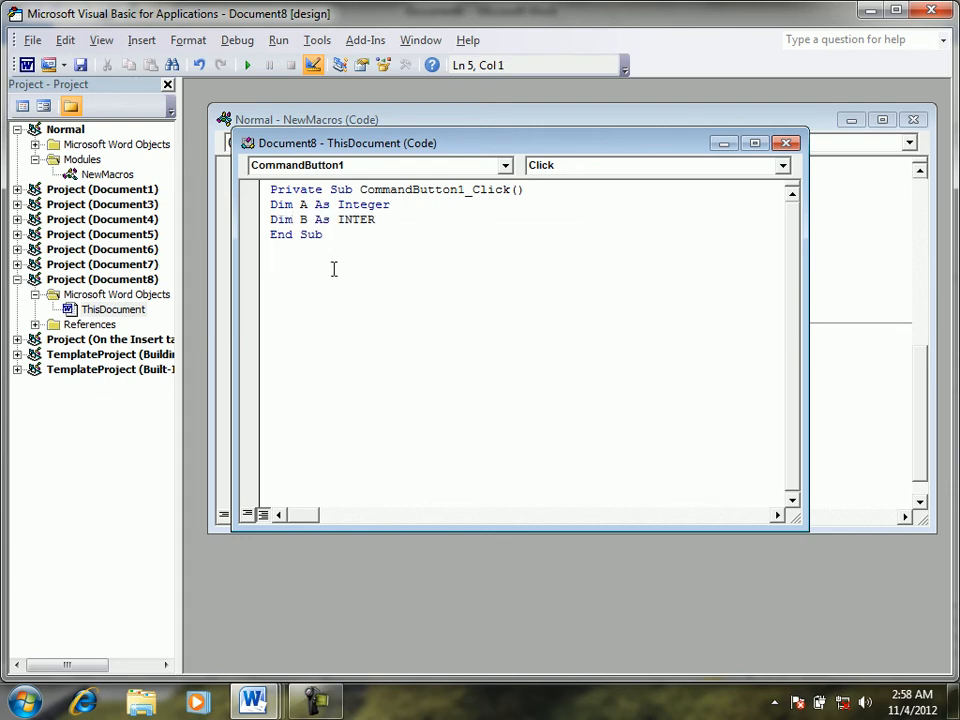
key(BackSpace)
key(BackSpace)
key(BackSpace)
text(TEGER)
key(Return)
text(DIM C AS )
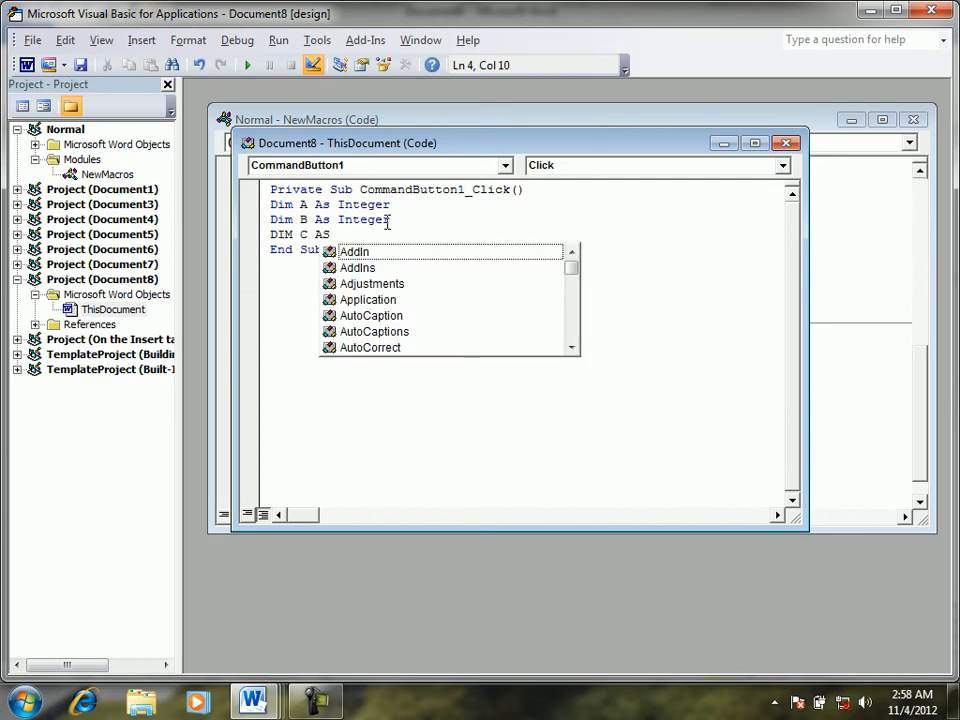
text(IN)
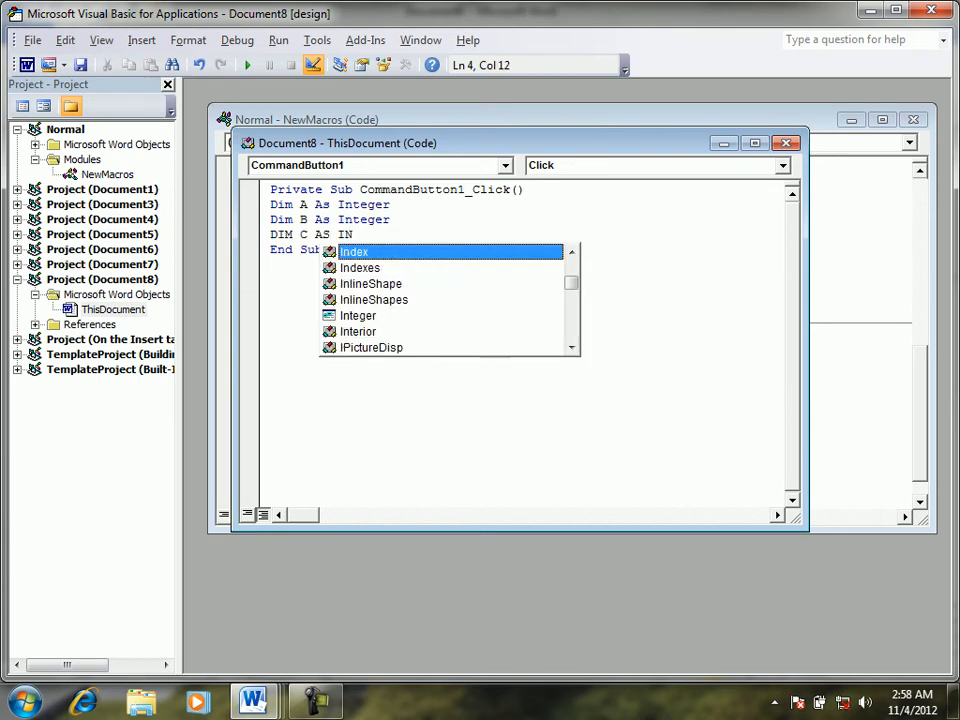
text(T)
key(Return)
Step: Assign A from an InputBox with the prompt "FIRSTa" and B from an InputBox with the prompt "SECOND"
text(A=INPUTBOX()
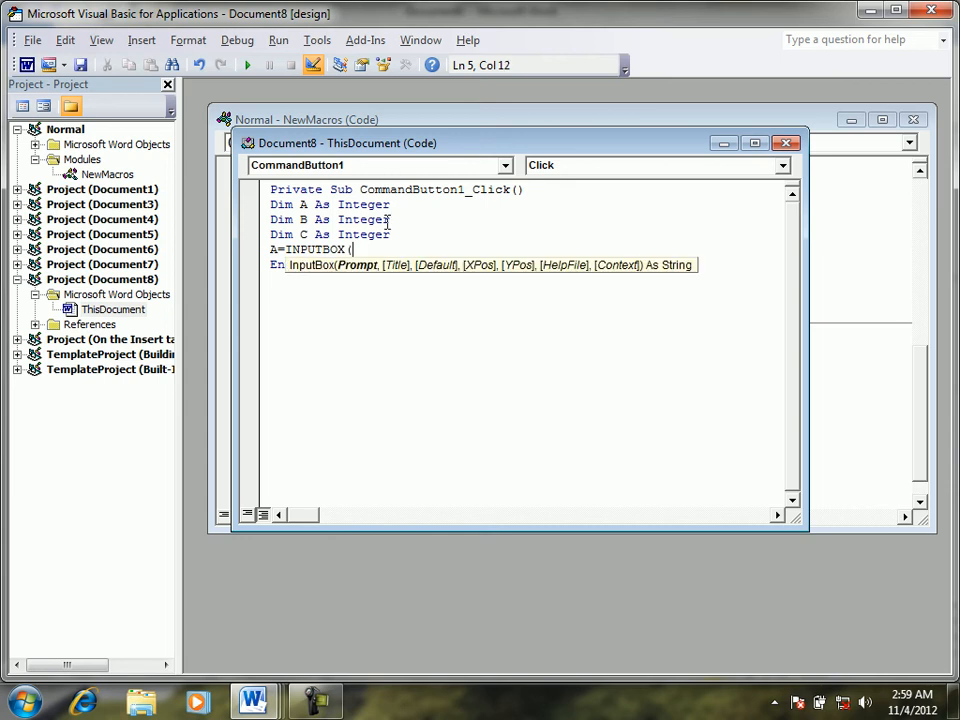
text(")
click(383, 222)
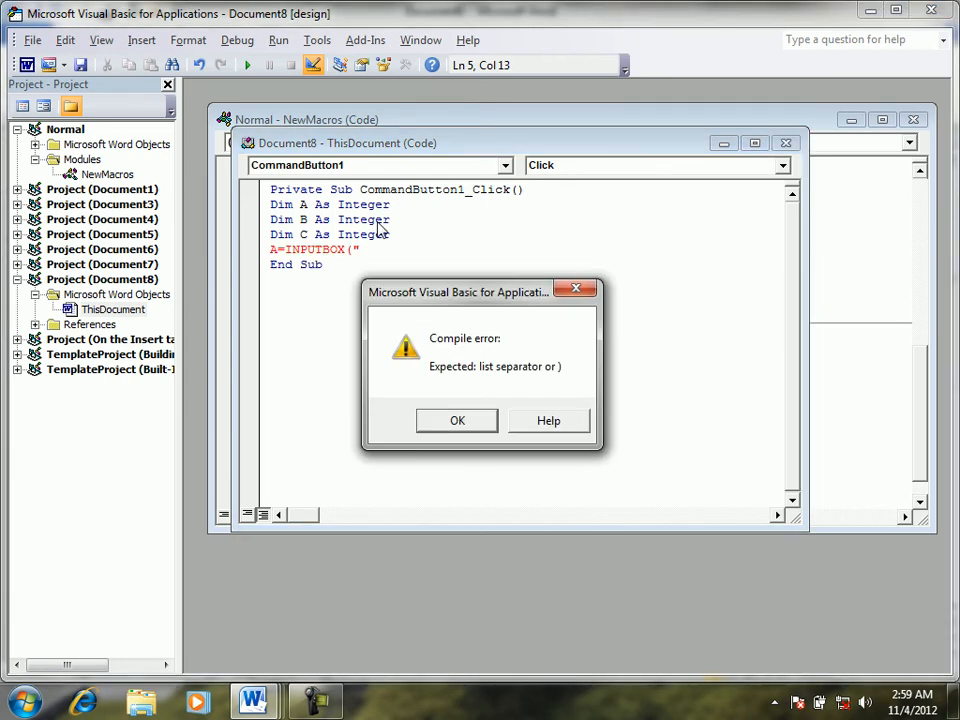
click(444, 418)
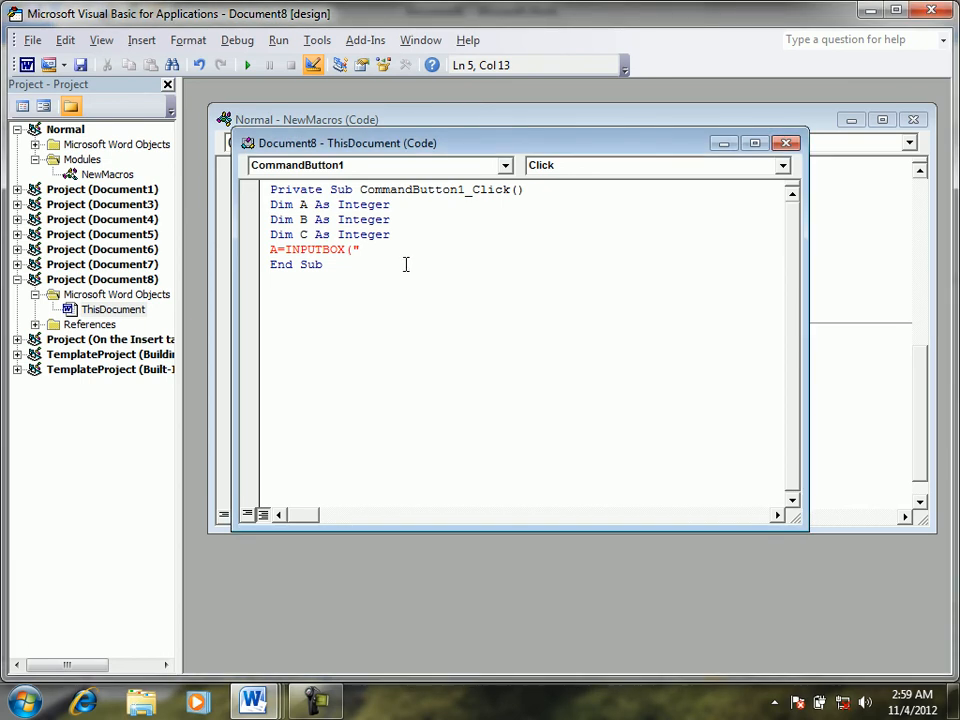
text(FIRST)
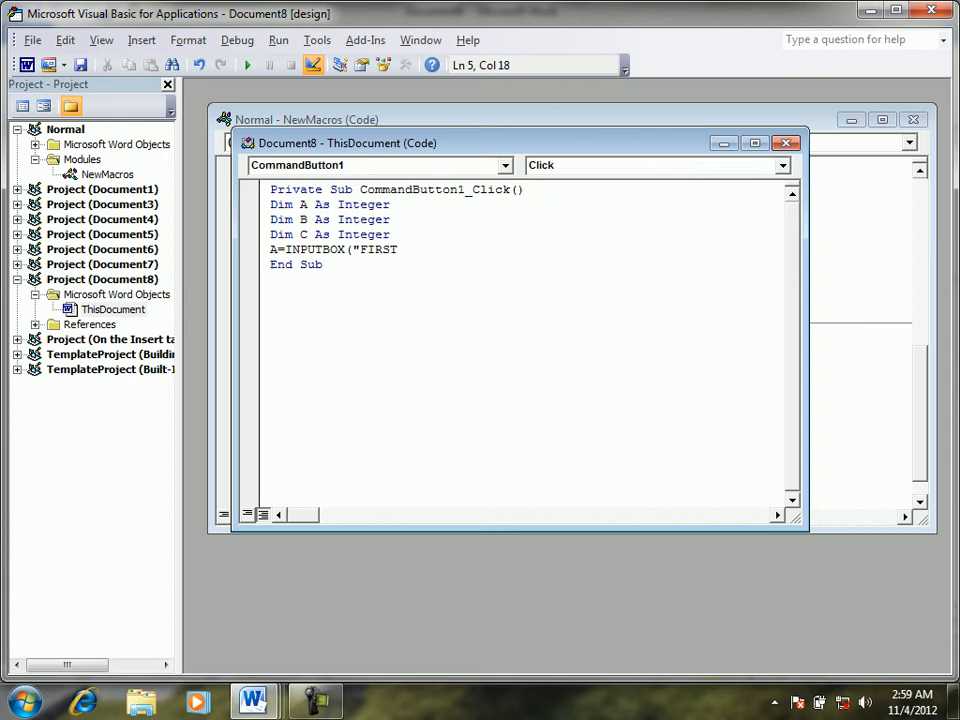
text(a"))
key(Return)
text(B)
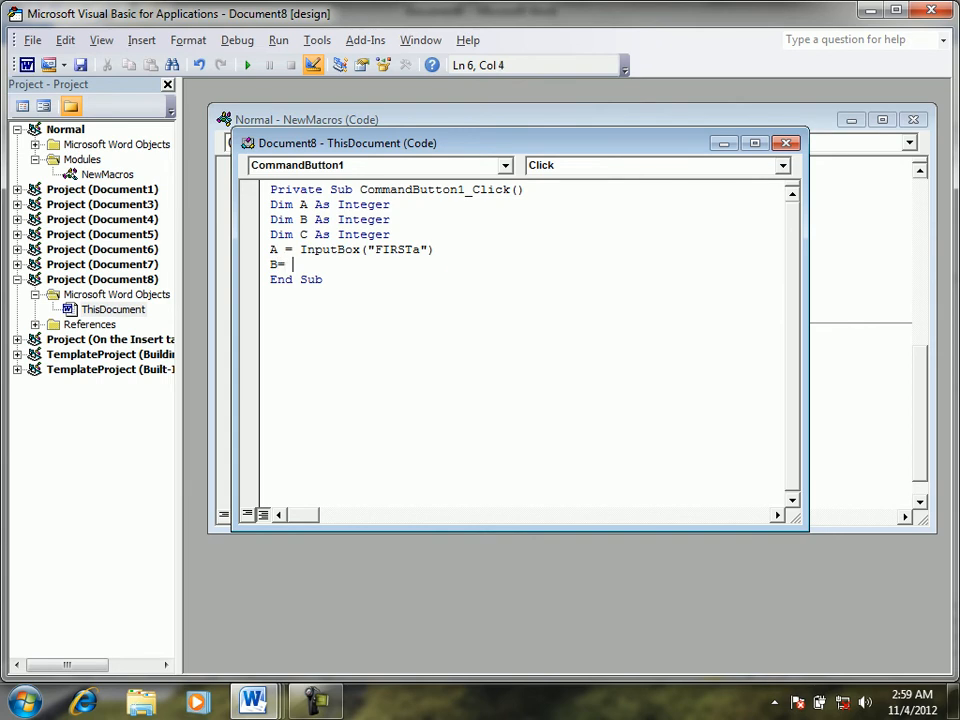
text(= INPUTBOX(")
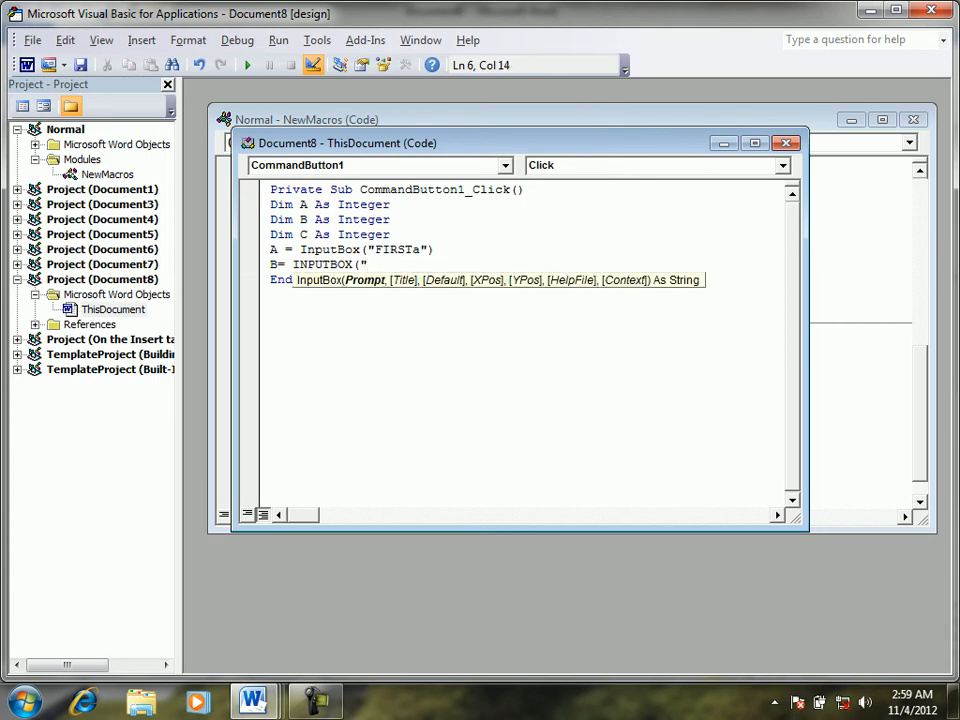
text(SECOND"))
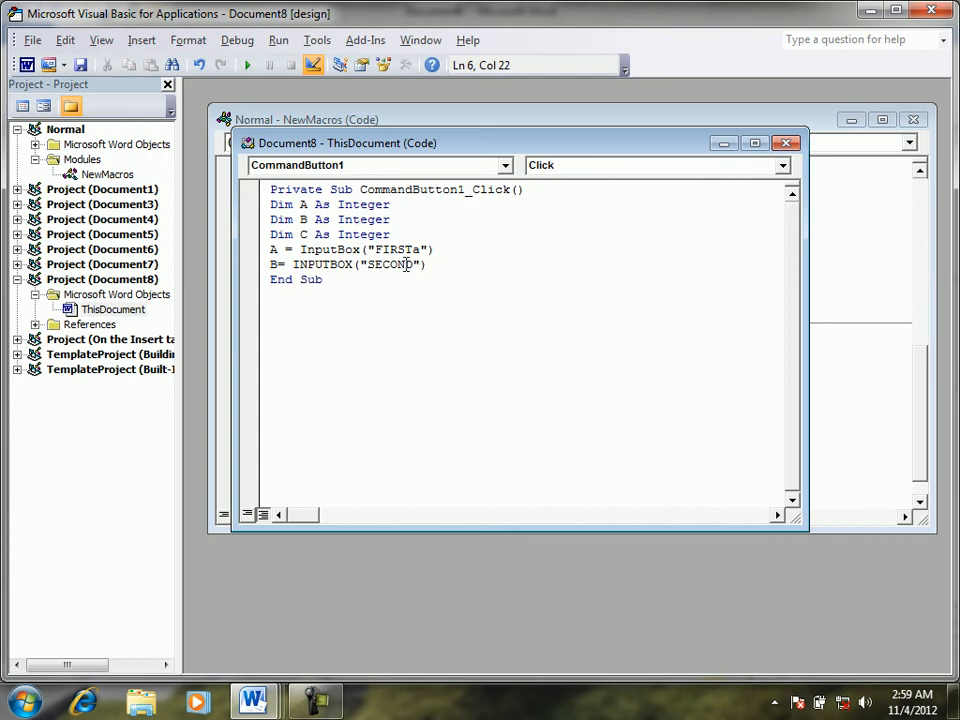
Step: Add the lines C = A + B and MsgBox C to the "+" button's procedure, and copy the procedure's body
key(Return)
text(C=A)
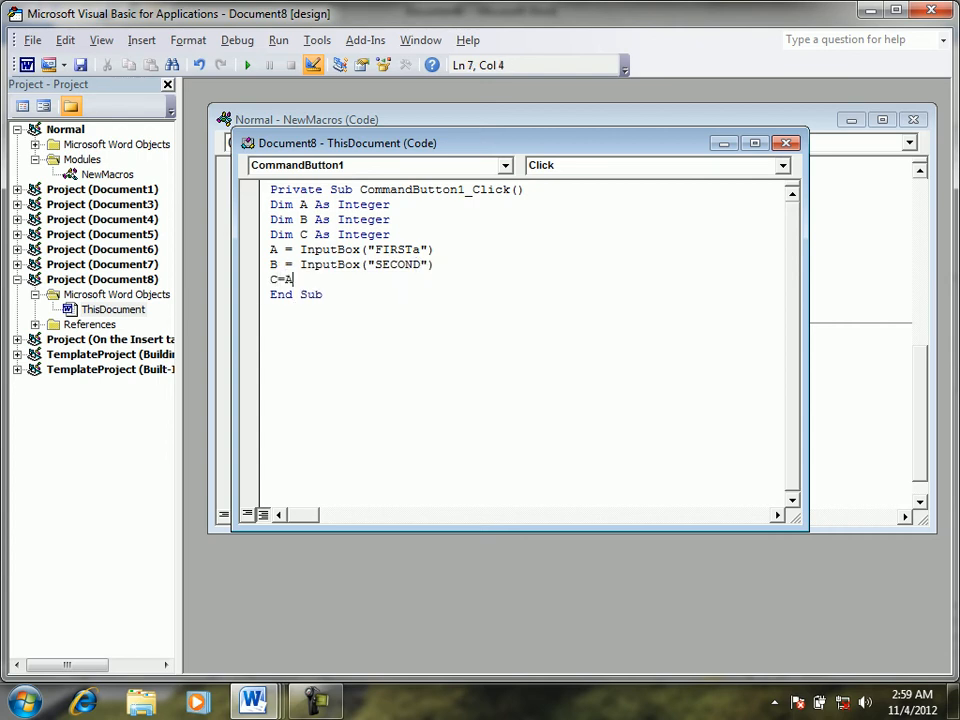
text(+A)
key(BackSpace)
text(B)
key(Return)
text(MAS)
key(BackSpace)
key(BackSpace)
text(SGBOX C)
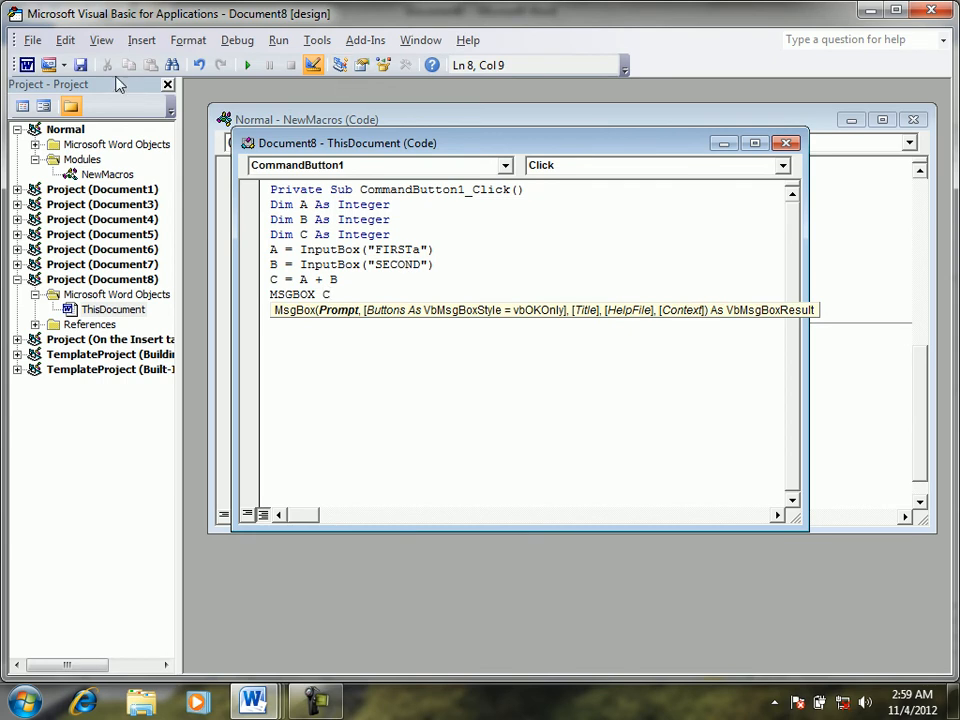
drag(350, 294, 265, 204)
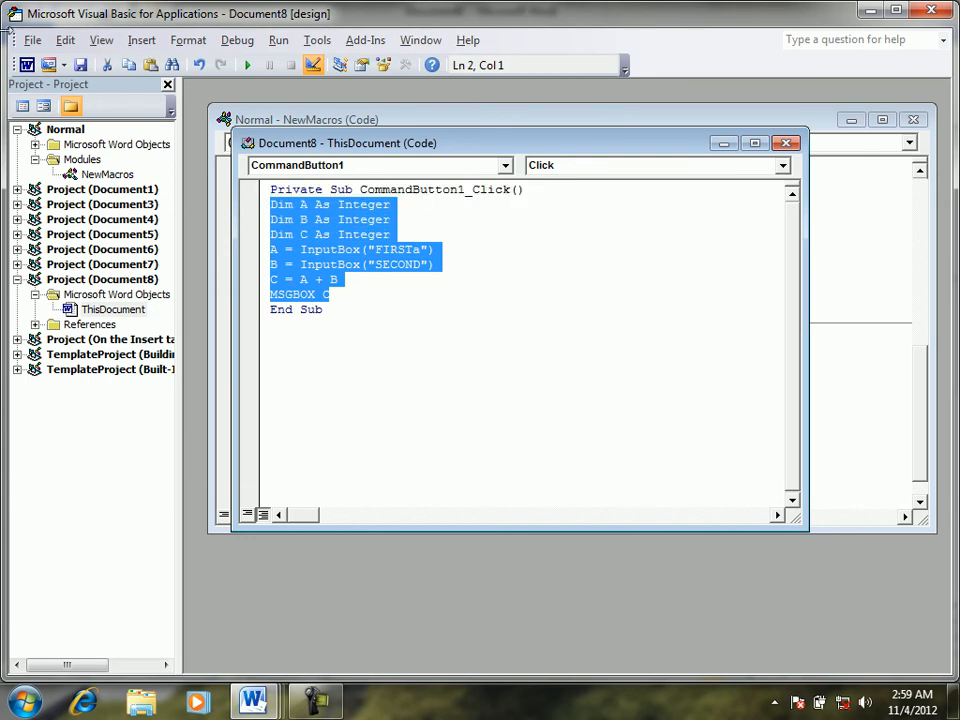
Step: Return to the document, leave Design Mode and test the "+" button with 30 and 70, dismissing the result message
click(27, 65)
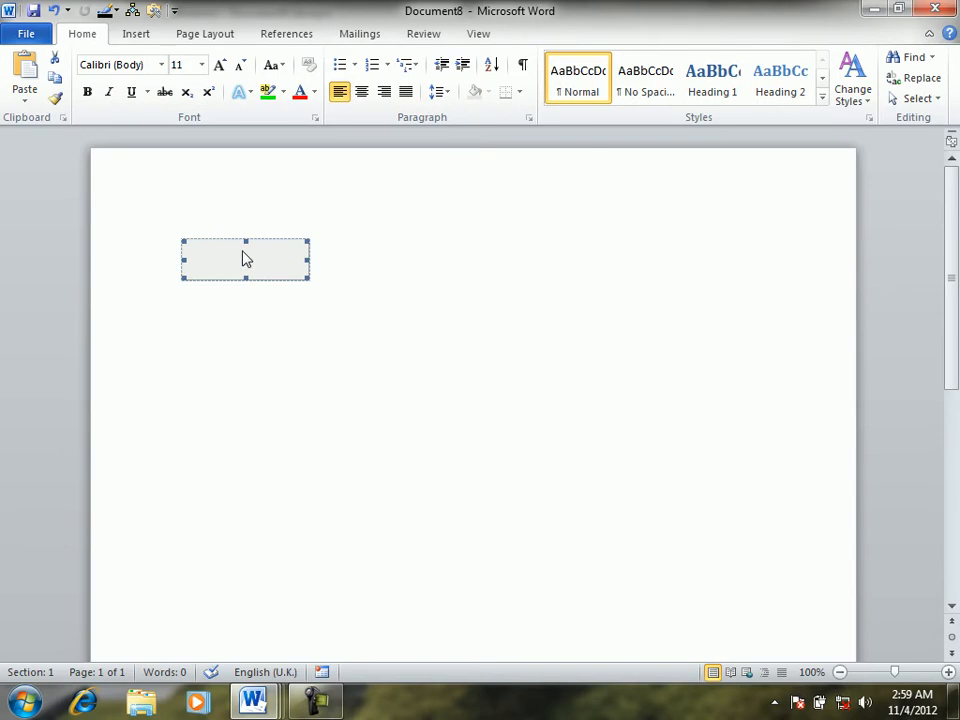
click(154, 11)
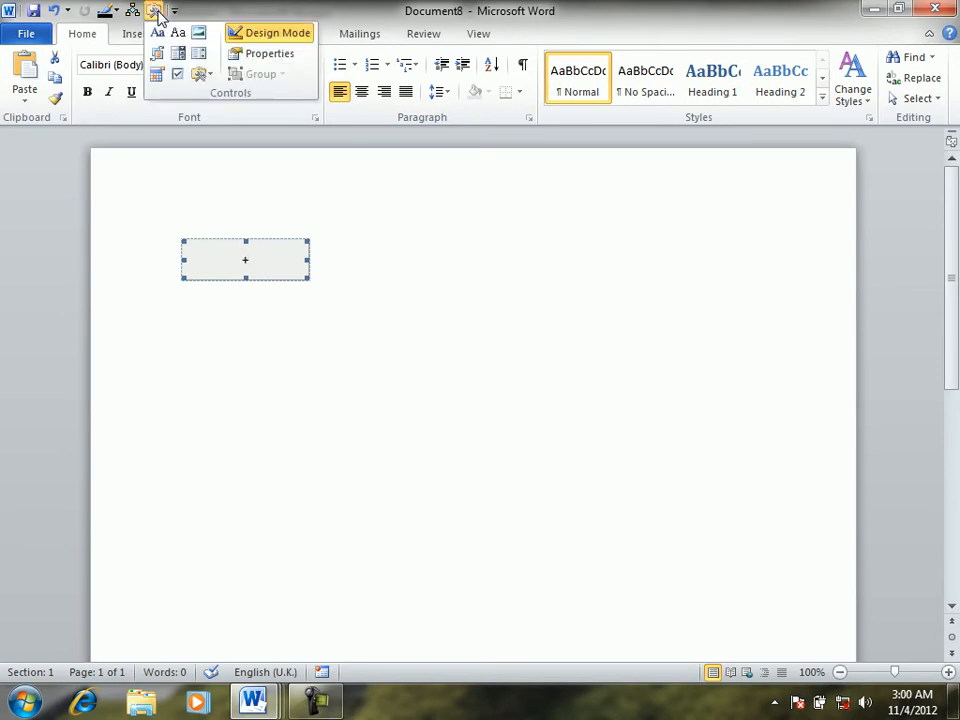
click(252, 36)
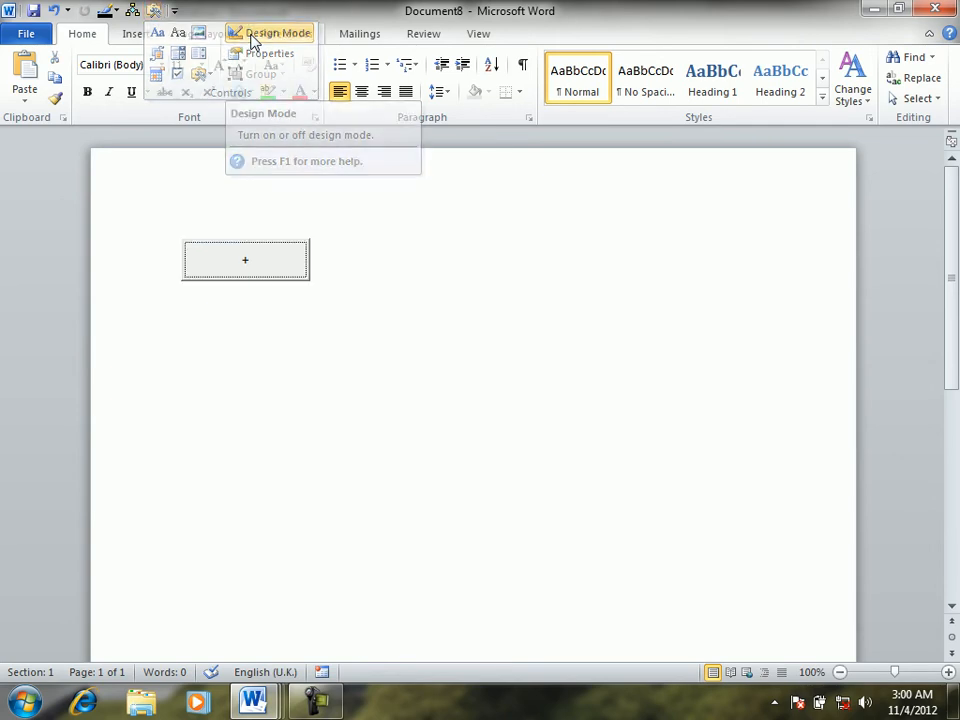
click(241, 270)
text(30)
key(Return)
text(7)
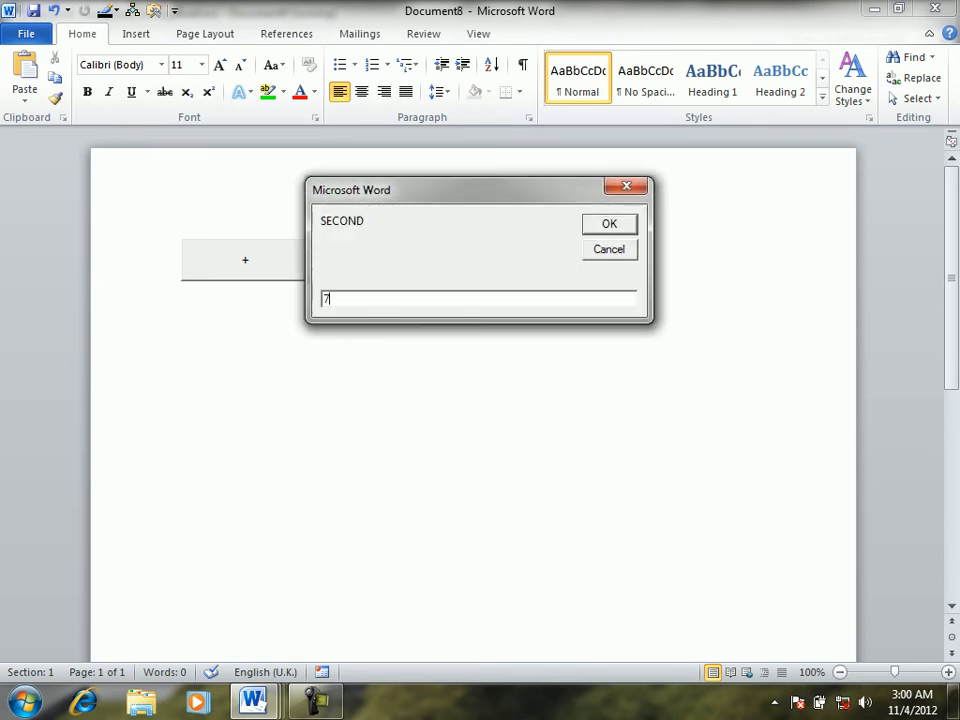
key(Return)
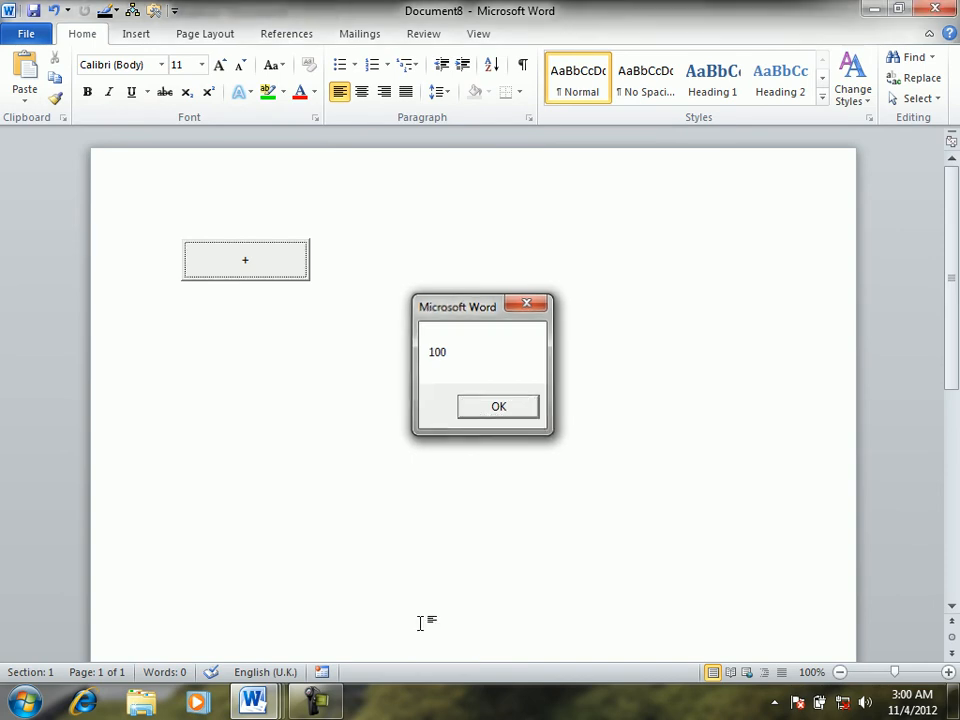
key(Return)
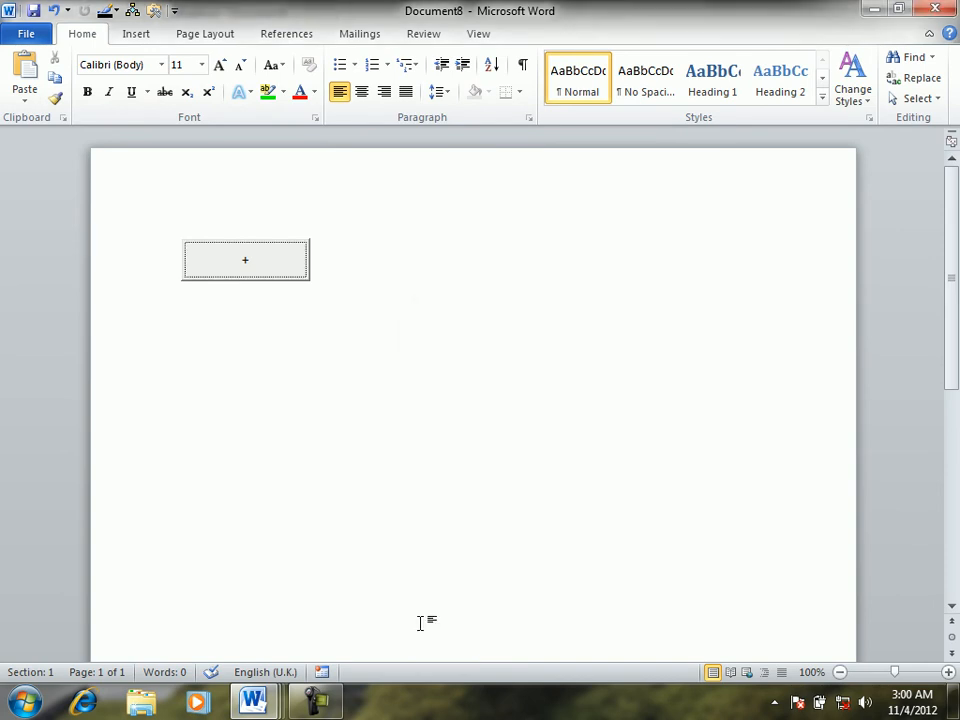
Step: Turn Design Mode back on, insert a second ActiveX command button before the "+" button and enlarge it to the same size
click(156, 11)
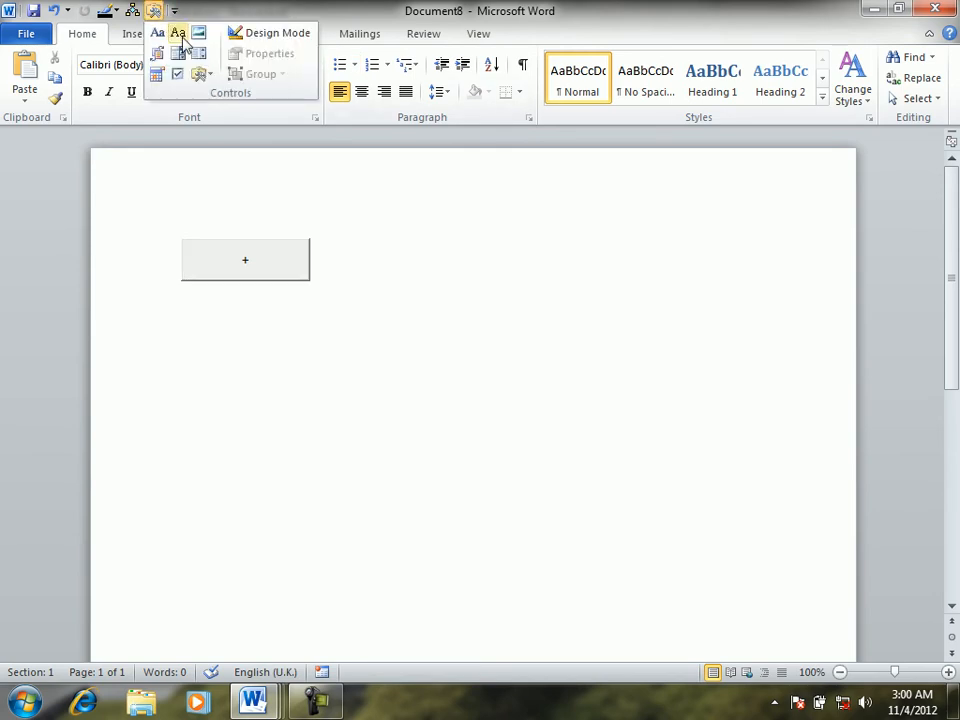
click(207, 78)
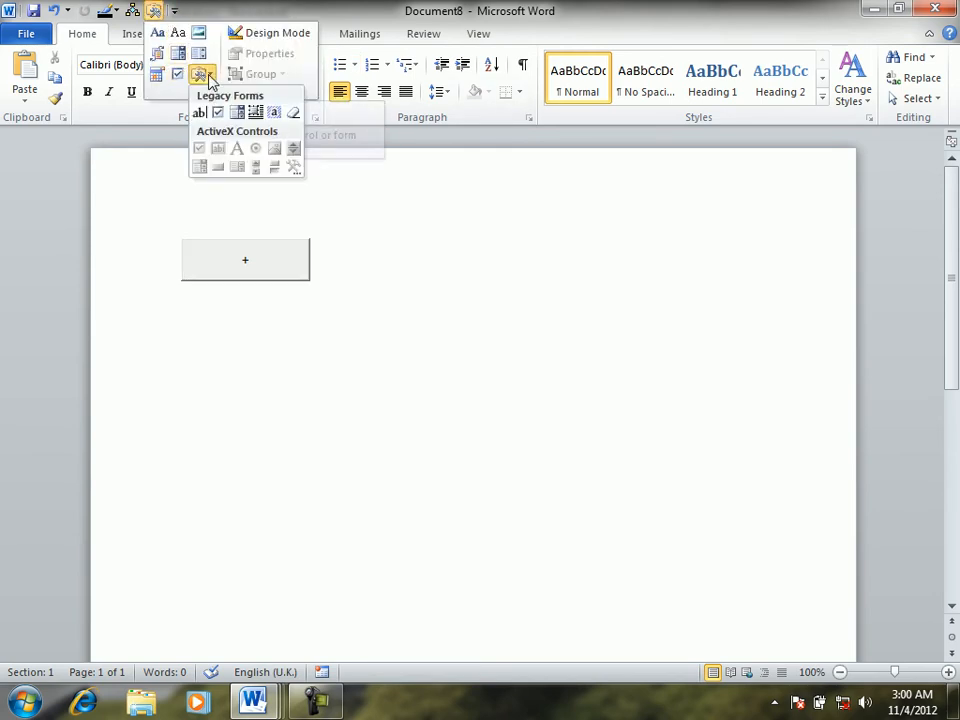
click(261, 32)
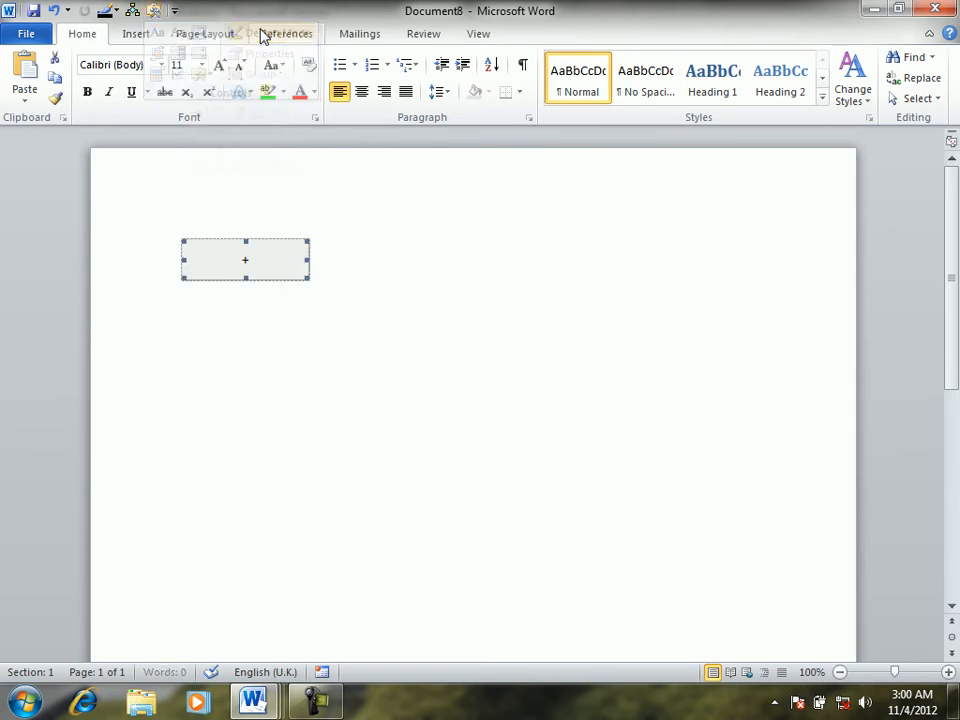
click(154, 11)
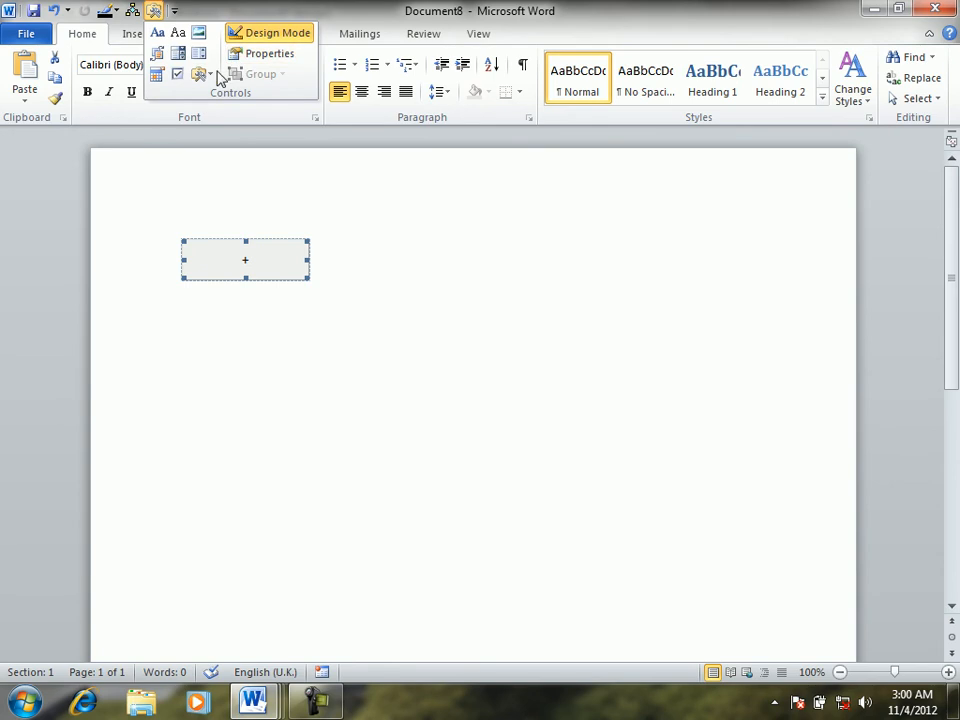
click(200, 75)
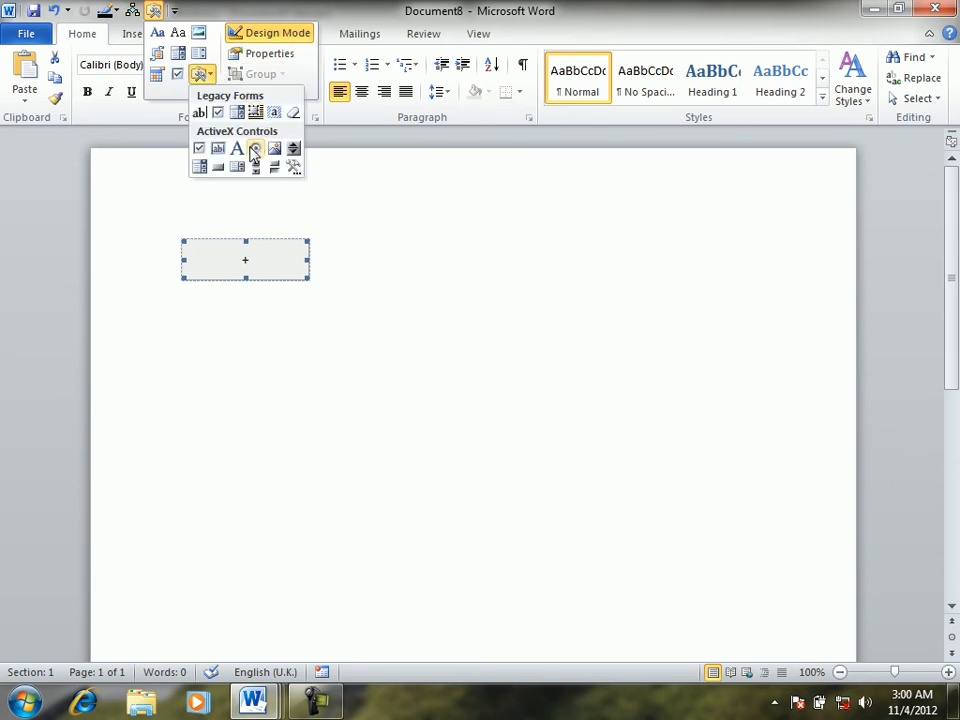
click(216, 168)
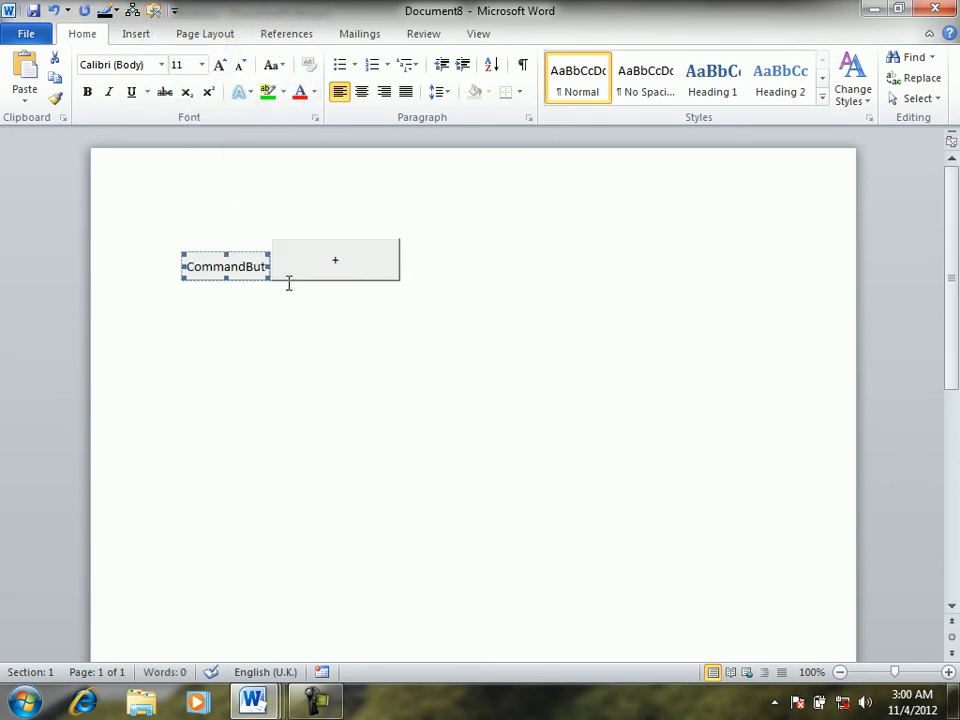
drag(181, 248, 170, 240)
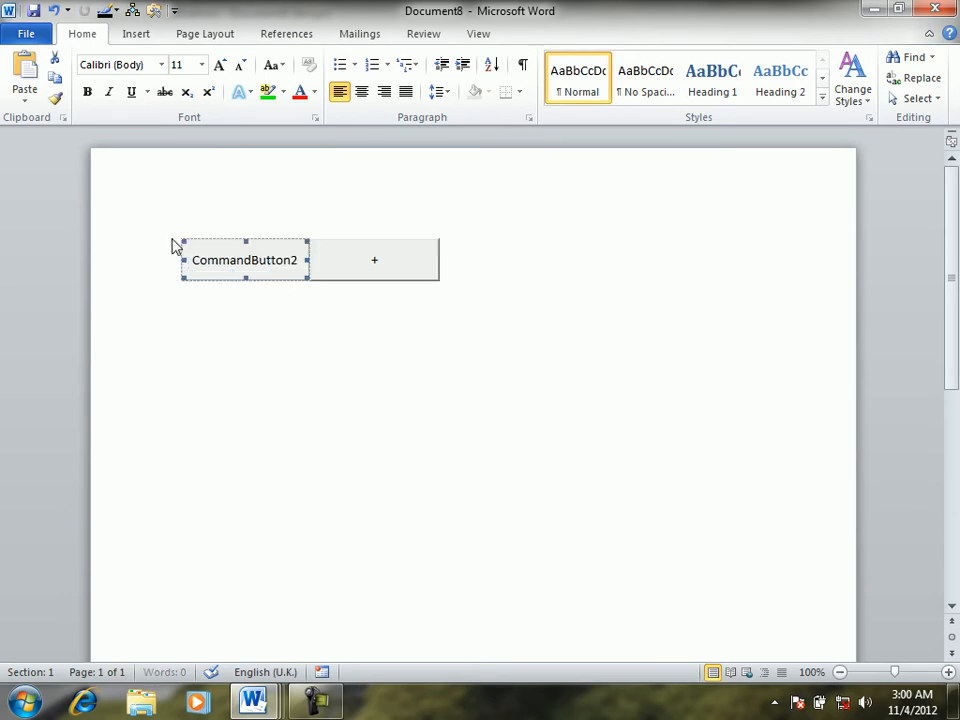
Step: Set the new command button's Caption property to "-" and close its properties
right_click(280, 270)
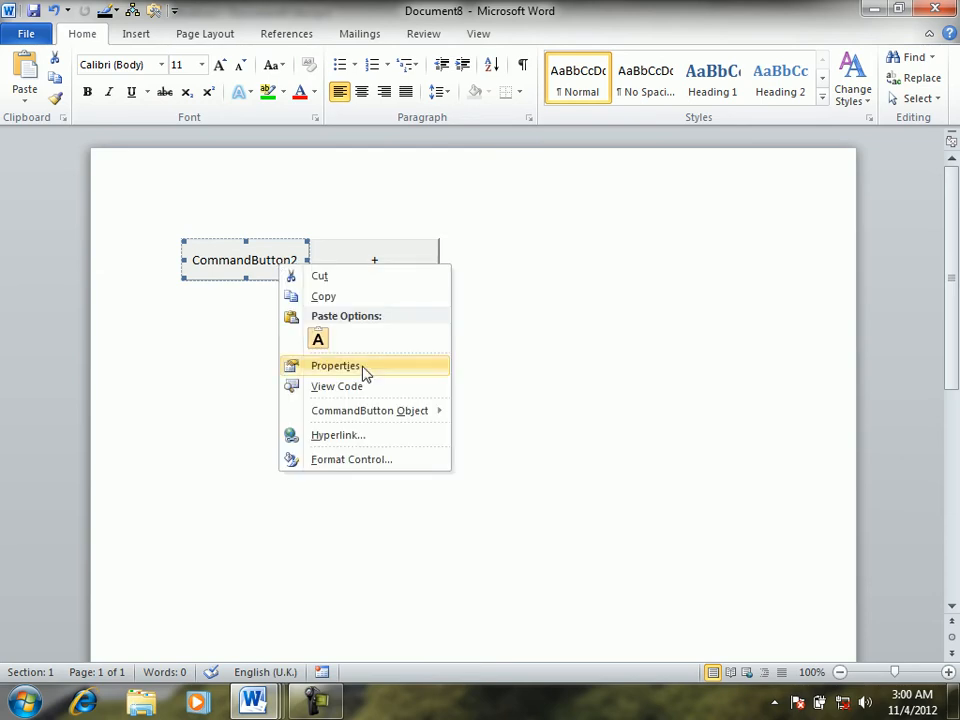
click(365, 372)
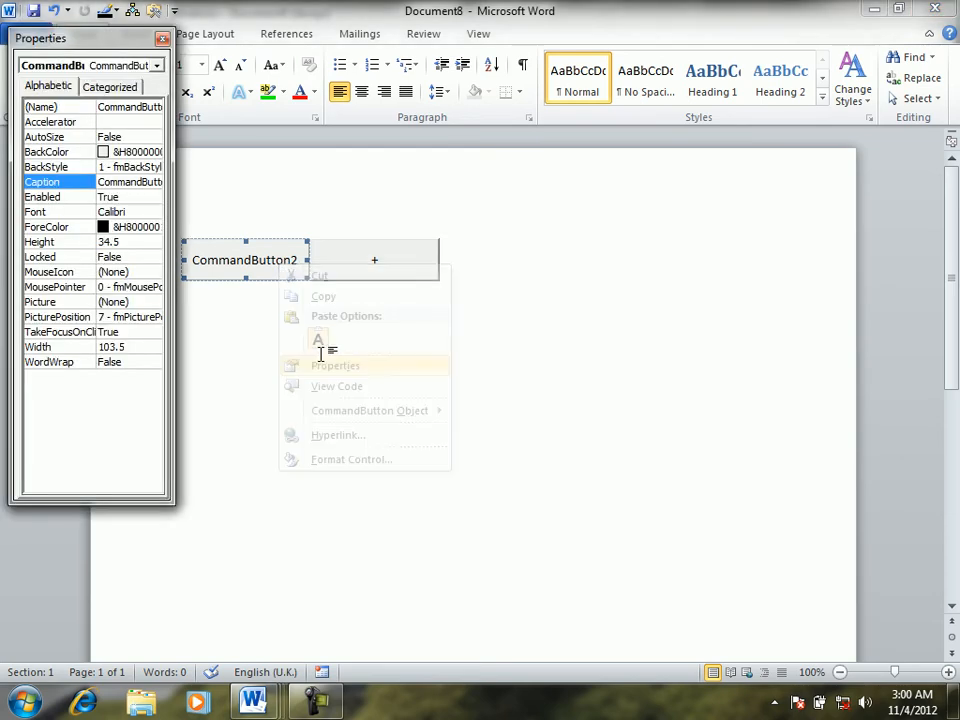
click(143, 184)
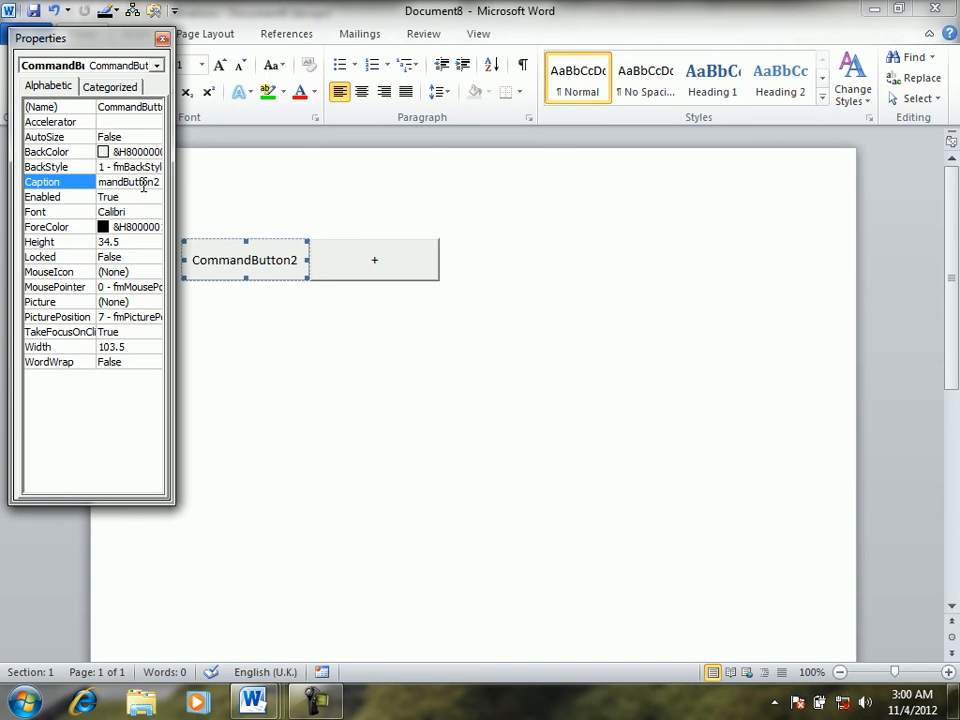
double_click(143, 183)
text(-)
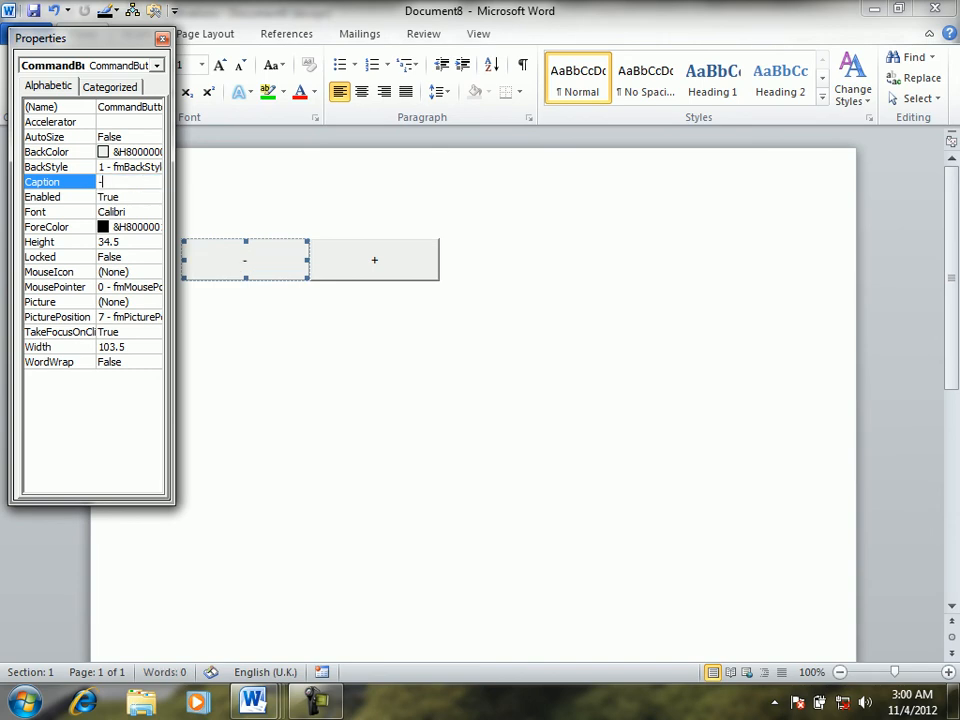
click(161, 39)
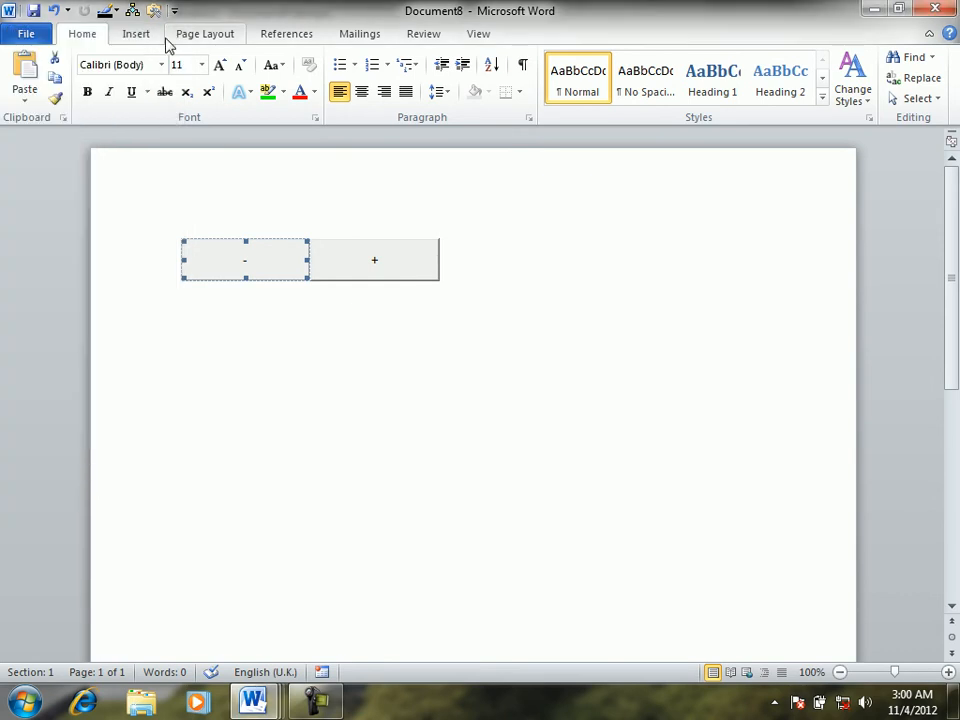
Step: Paste the copied code into the "-" button's click procedure, change the formula to C = A - B and return to the document
right_click(265, 273)
click(337, 390)
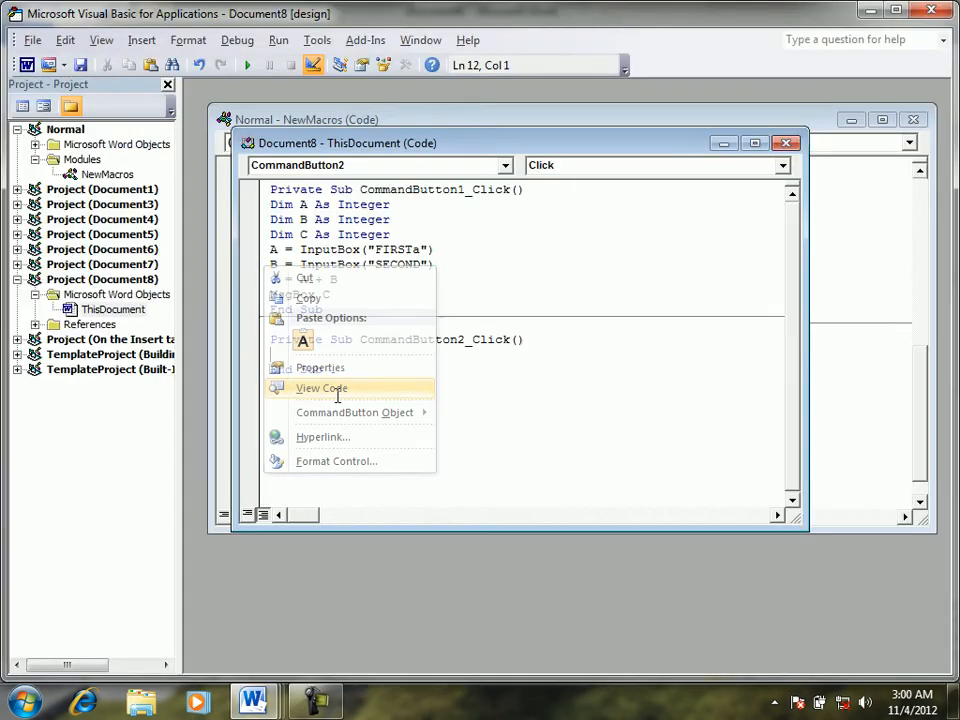
text(Dim A As Integer Dim B As Integer Dim C As Integer A = InputBox("FIRSTa") B = InputBox("SECOND") C = A + B MsgBox C)
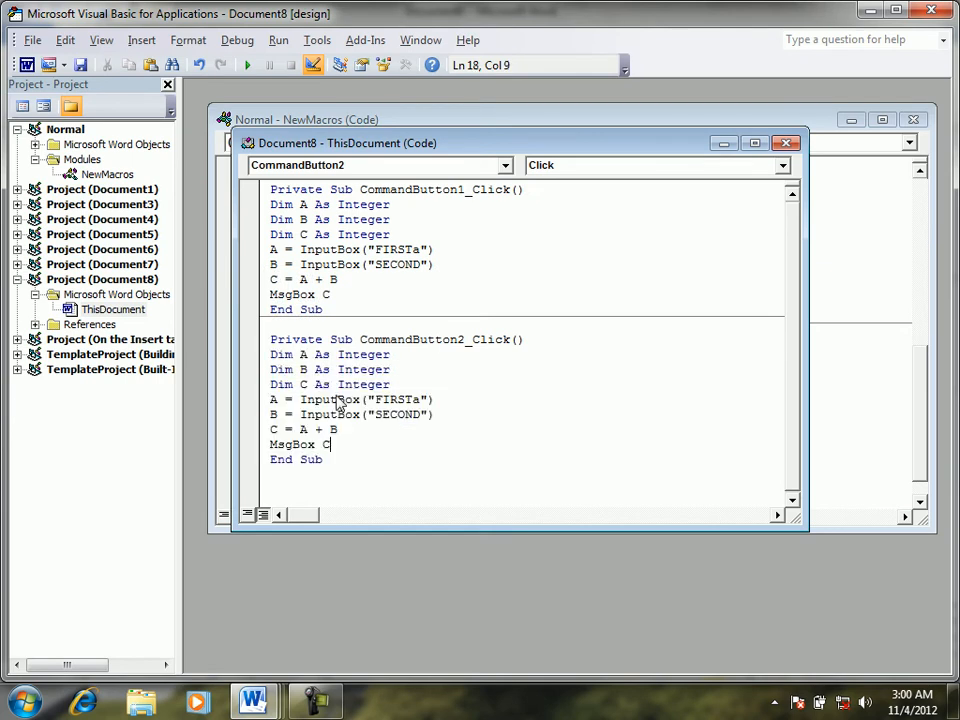
drag(324, 431, 316, 431)
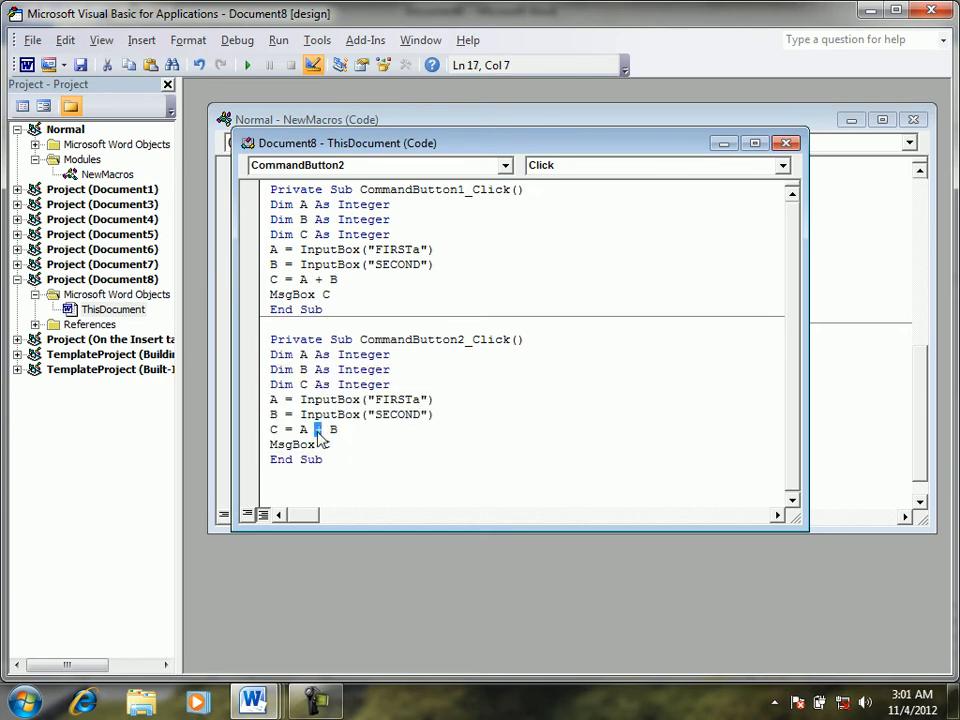
text(-)
click(26, 64)
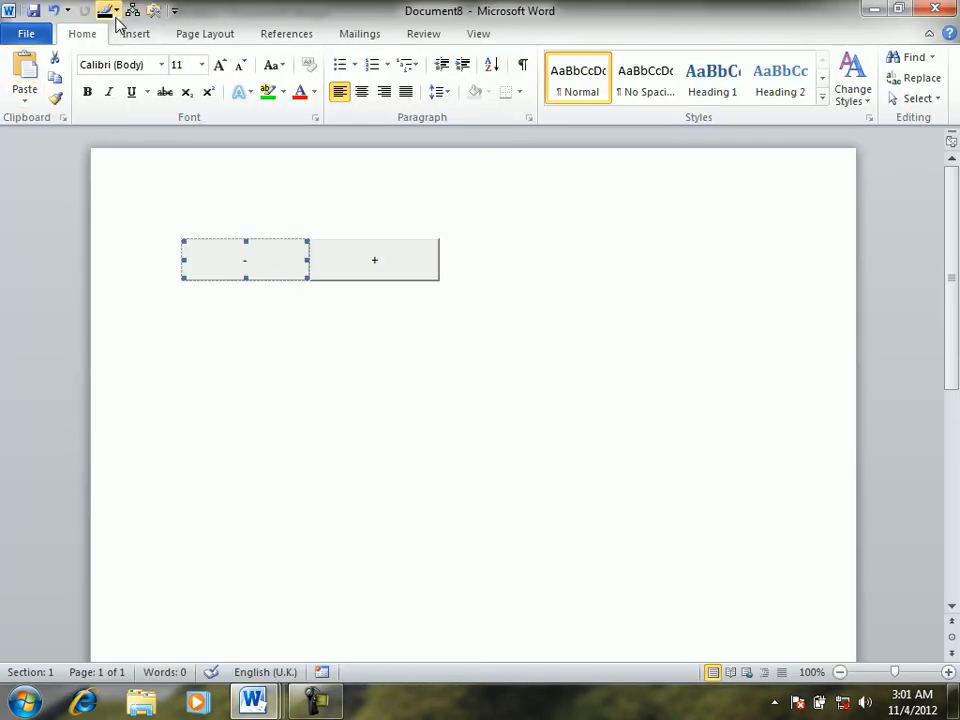
Step: Place the insertion point directly after the "+" button
click(153, 11)
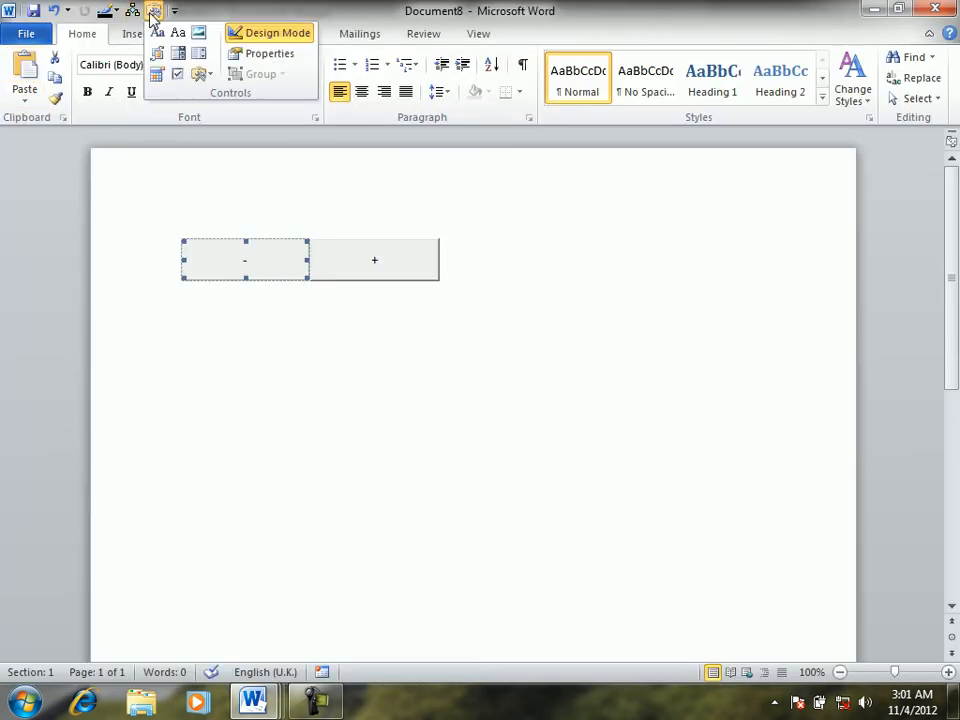
click(201, 73)
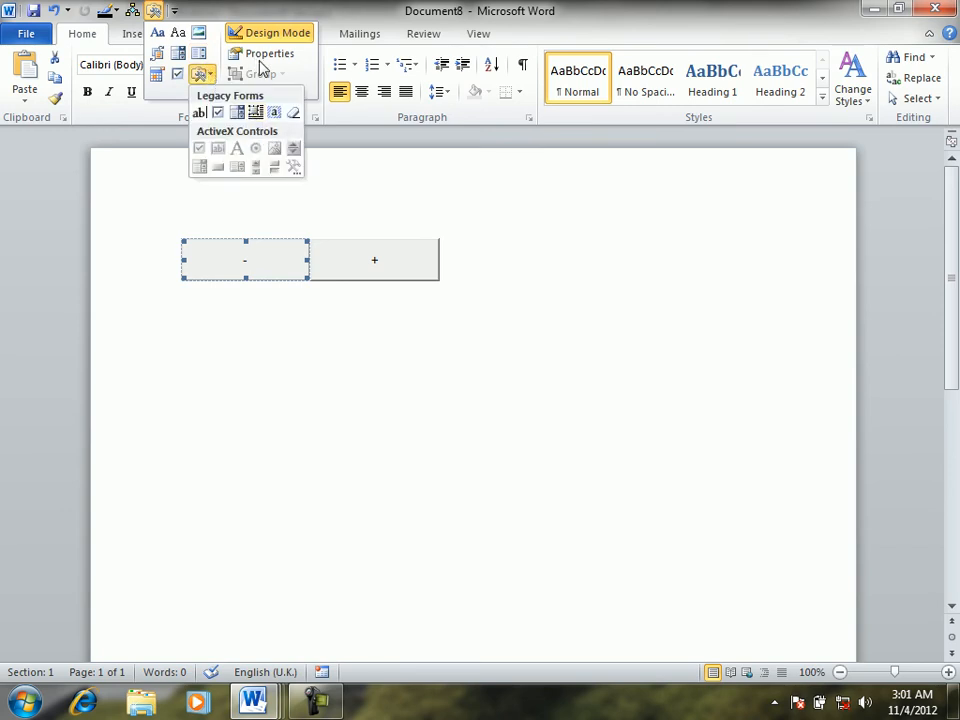
click(314, 270)
click(446, 256)
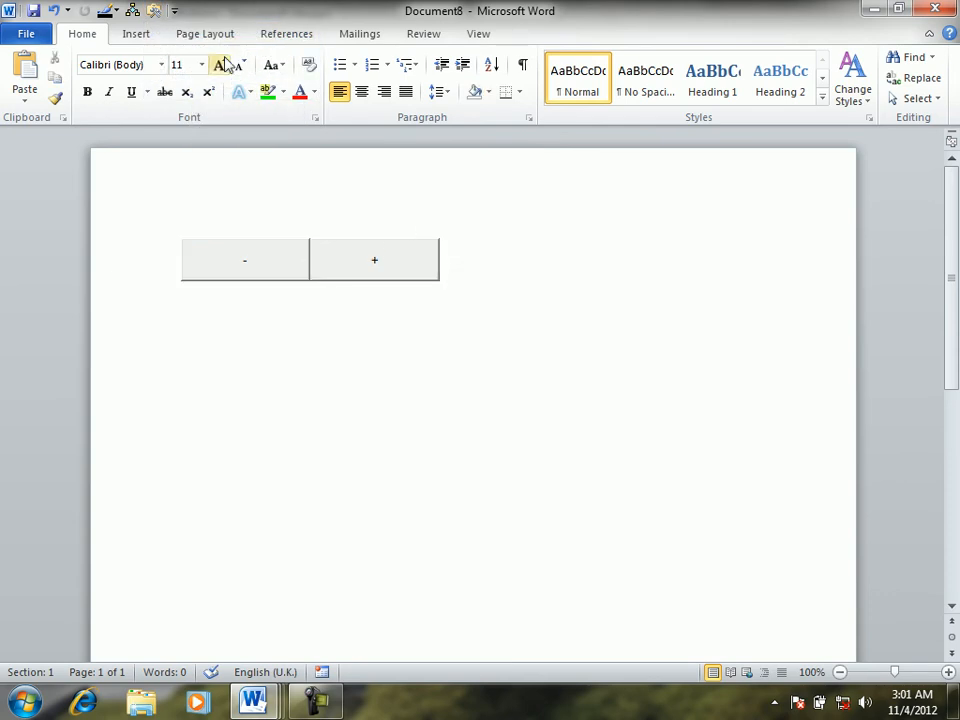
click(153, 12)
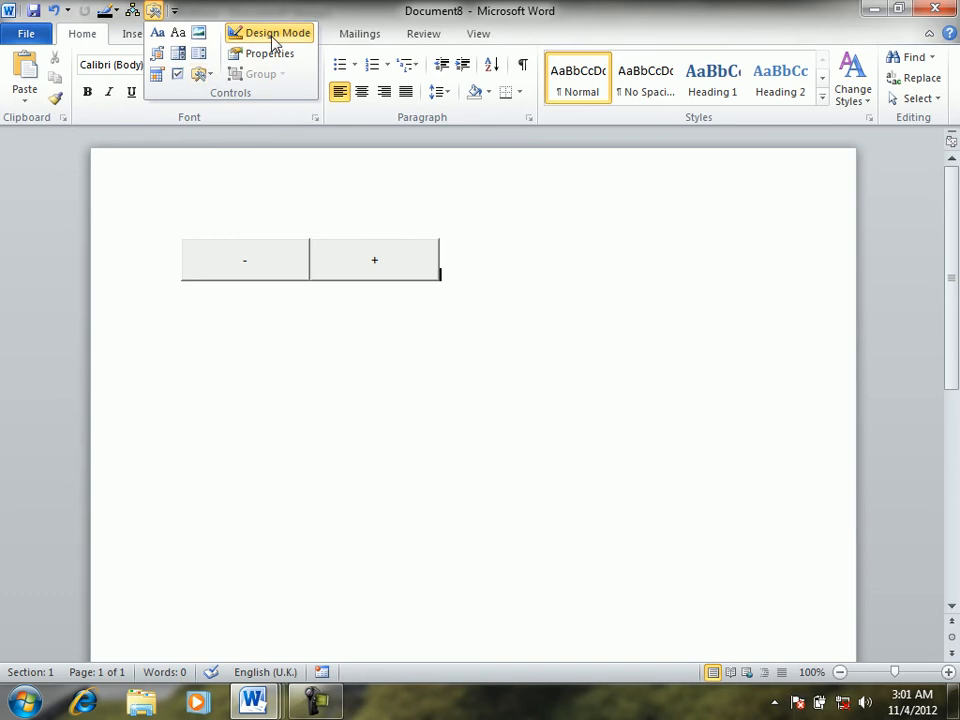
click(272, 36)
click(155, 12)
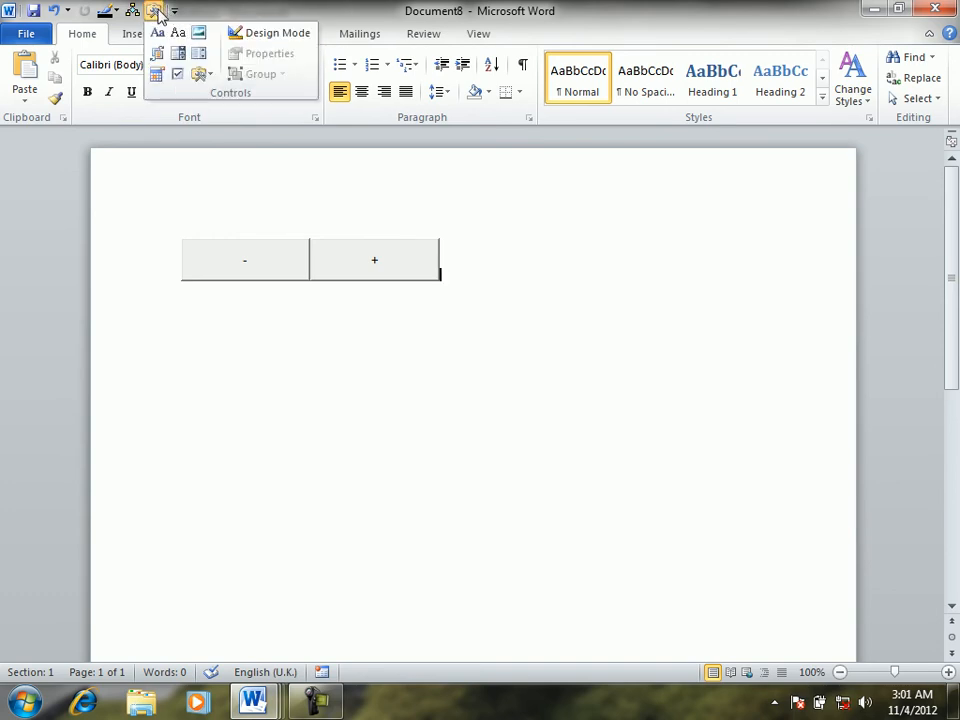
click(263, 37)
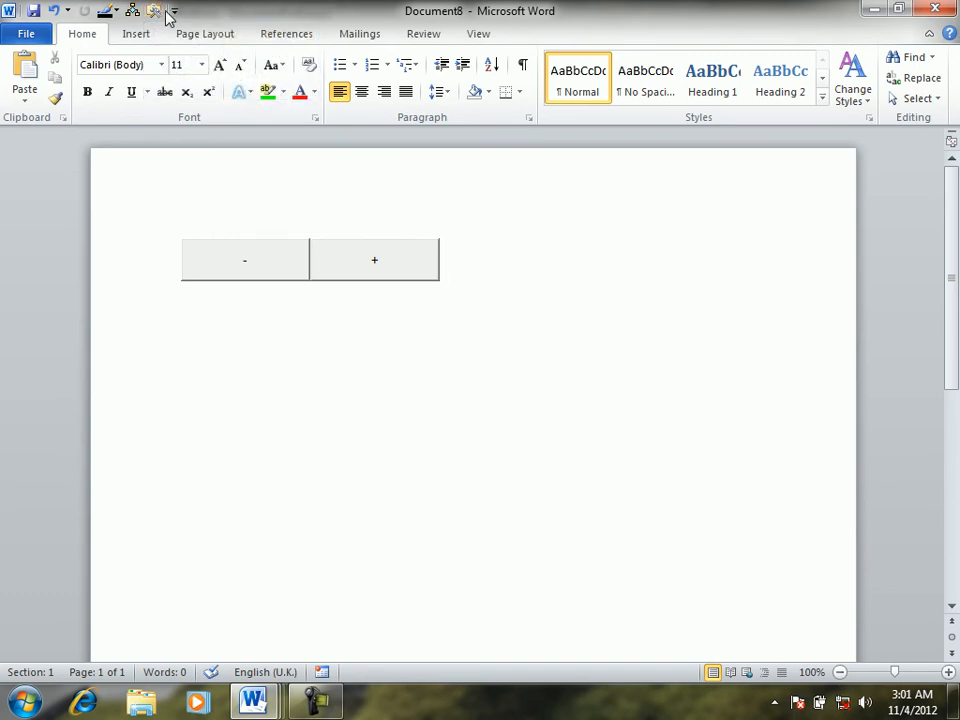
Step: Insert a third ActiveX command button after the "+" button and enlarge it to match the other two
click(155, 13)
click(211, 78)
click(218, 165)
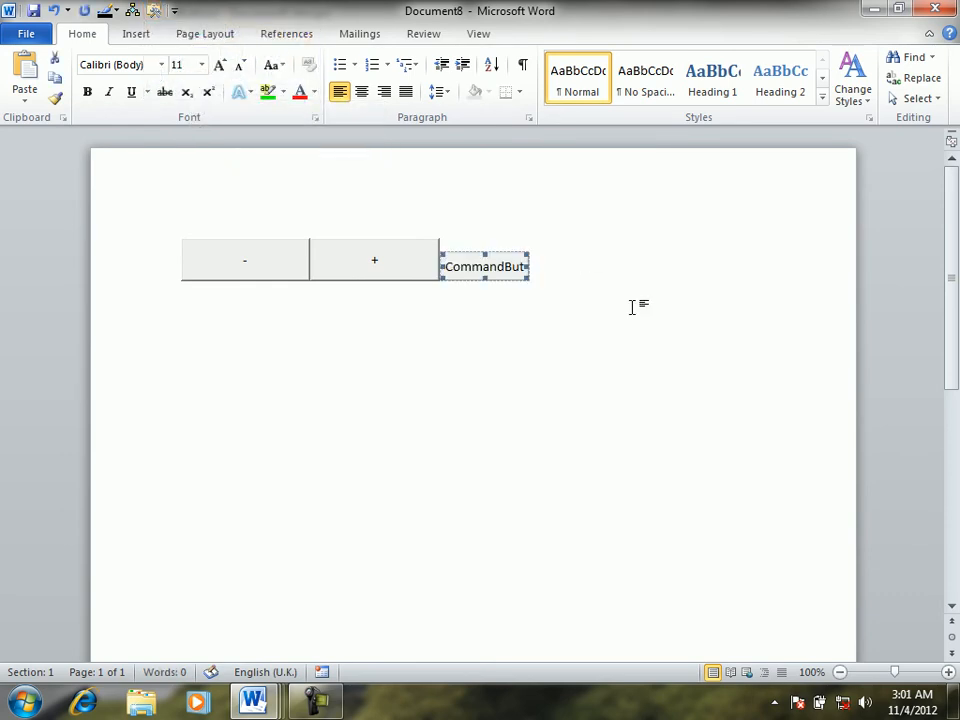
drag(524, 254, 549, 246)
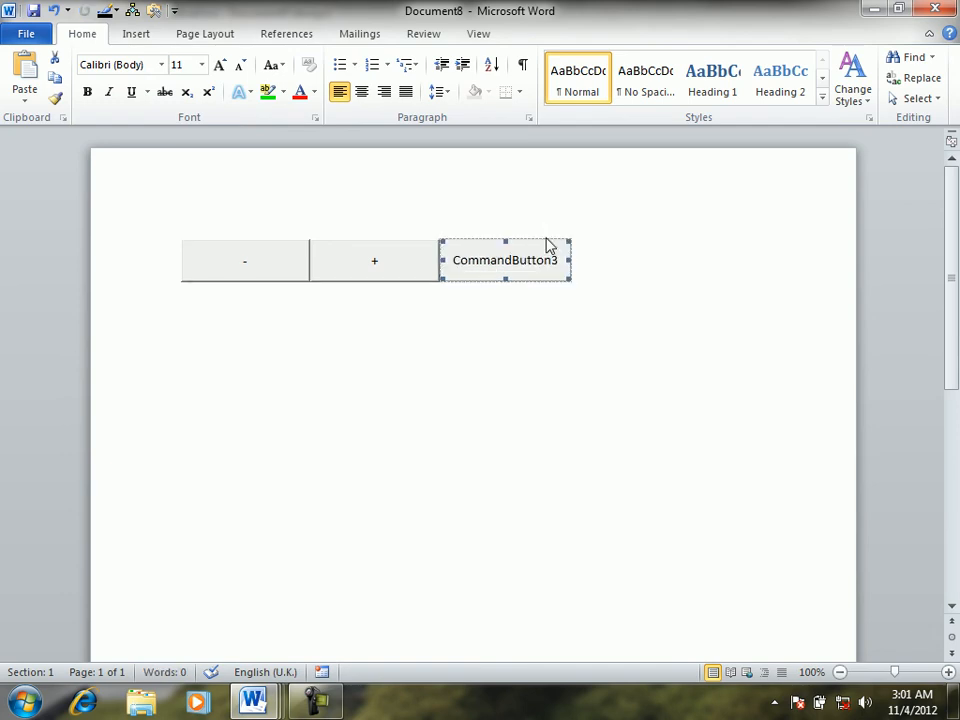
Step: Insert a fourth ActiveX command button directly after CommandButton3 and enlarge it to match the other buttons
click(589, 261)
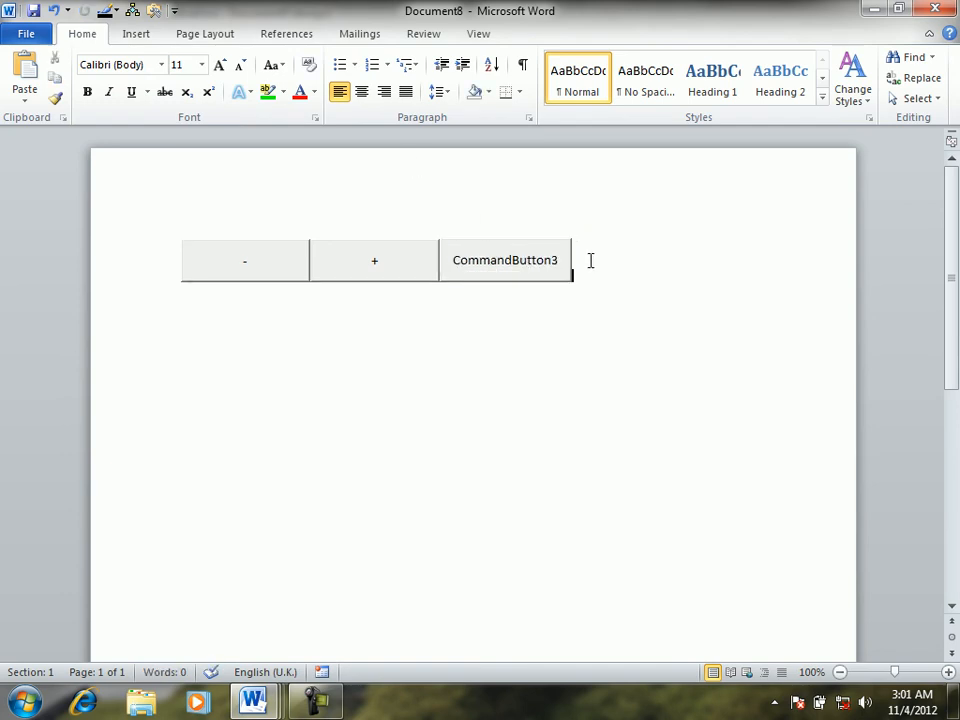
click(155, 11)
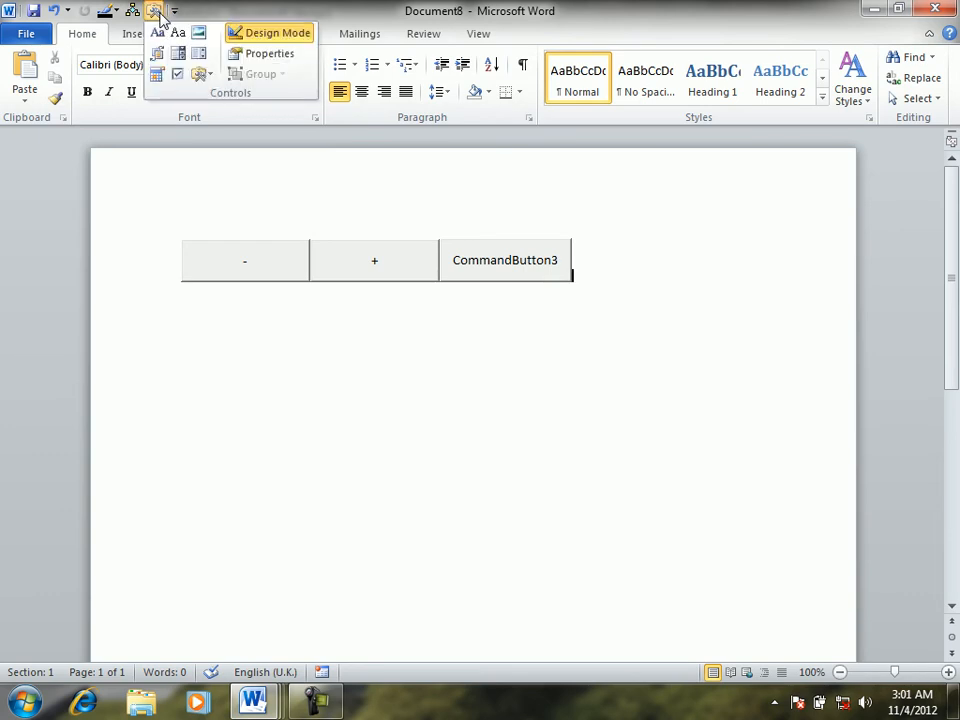
click(210, 74)
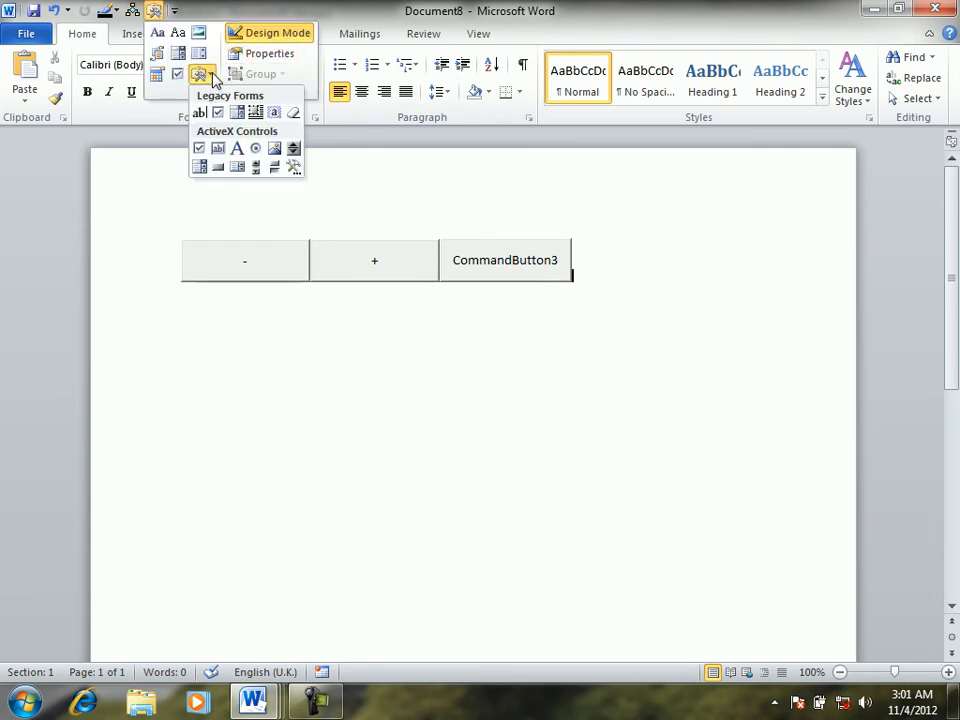
click(218, 166)
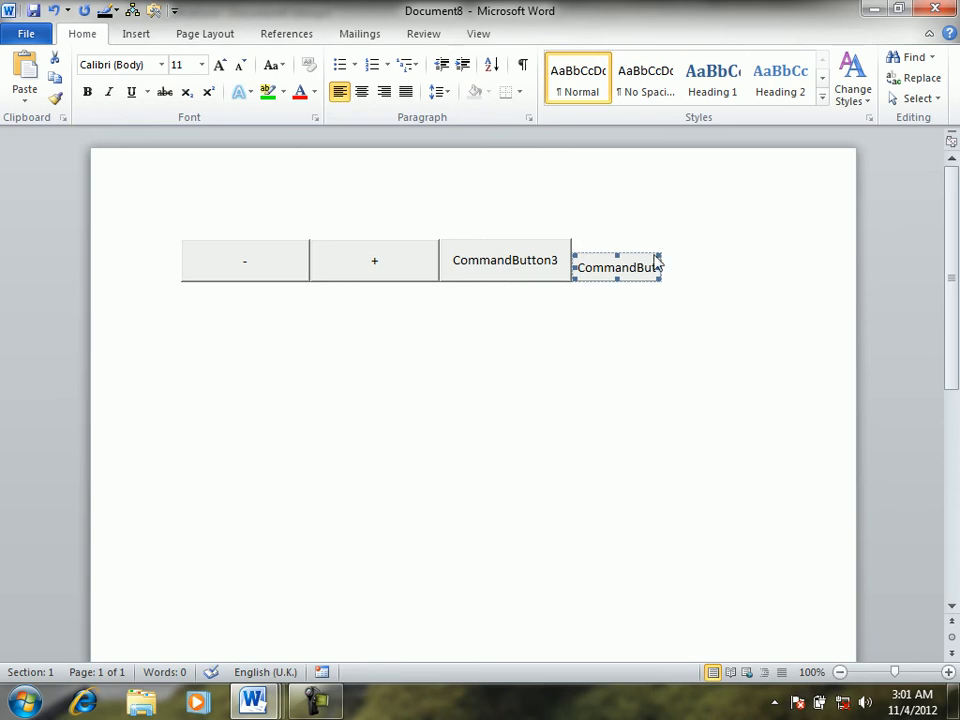
mouse_move(659, 254)
mouse_down()
mouse_move(673, 240)
mouse_move(677, 249)
mouse_up()
Step: Paste the copied code into CommandButton3's click procedure, change the formula to C = A * B and return to the document
click(497, 268)
double_click(497, 268)
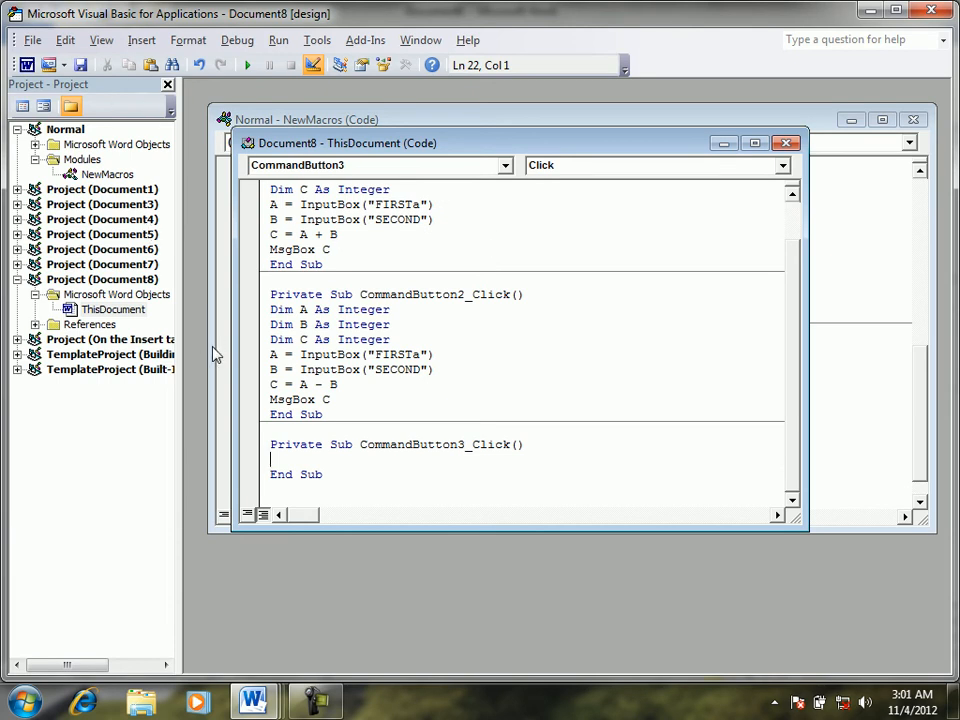
text(Dim A As Integer Dim B As Integer Dim C As Integer A = InputBox("FIRSTa") B = InputBox("SECOND") C = A + B MsgBox C)
drag(322, 474, 316, 472)
text(*)
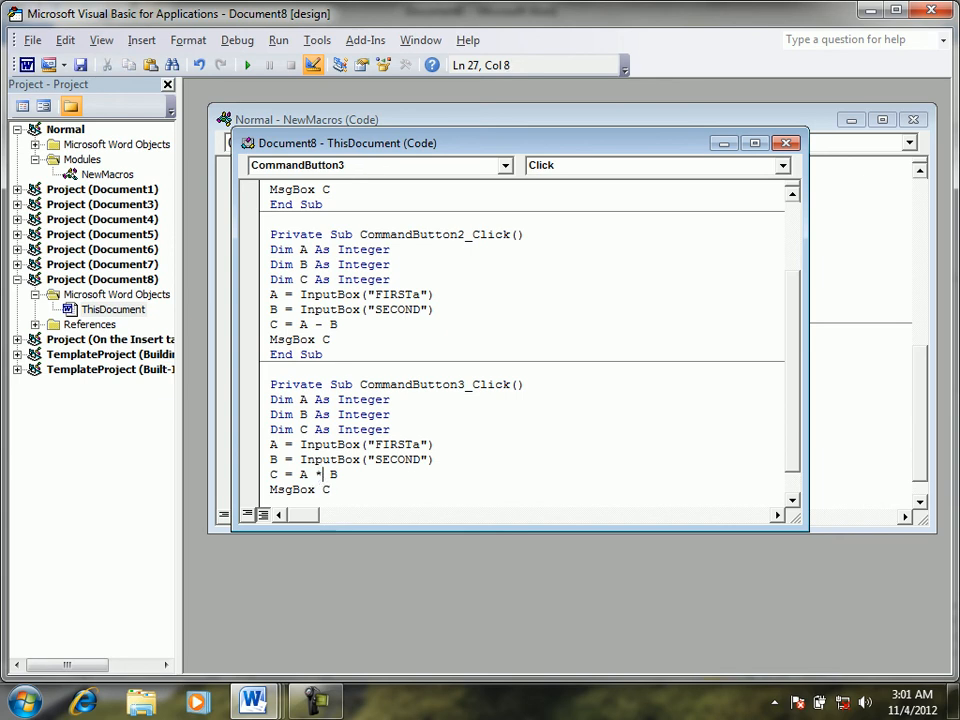
click(27, 65)
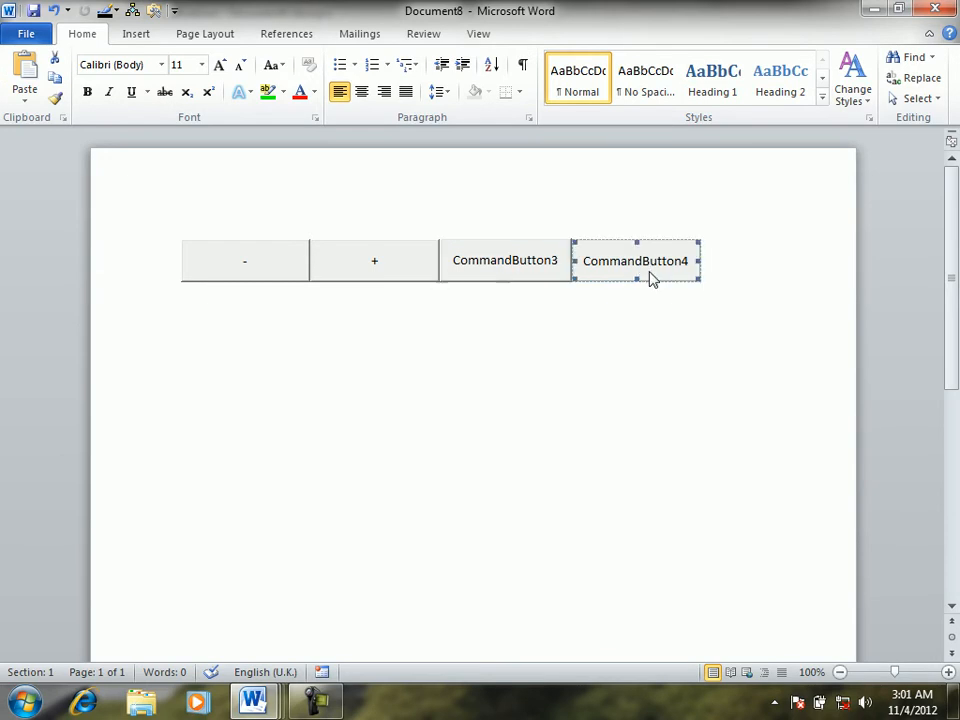
Step: Paste the copied code into CommandButton4's click procedure, change the formula to C = A / B and return to the document
double_click(651, 270)
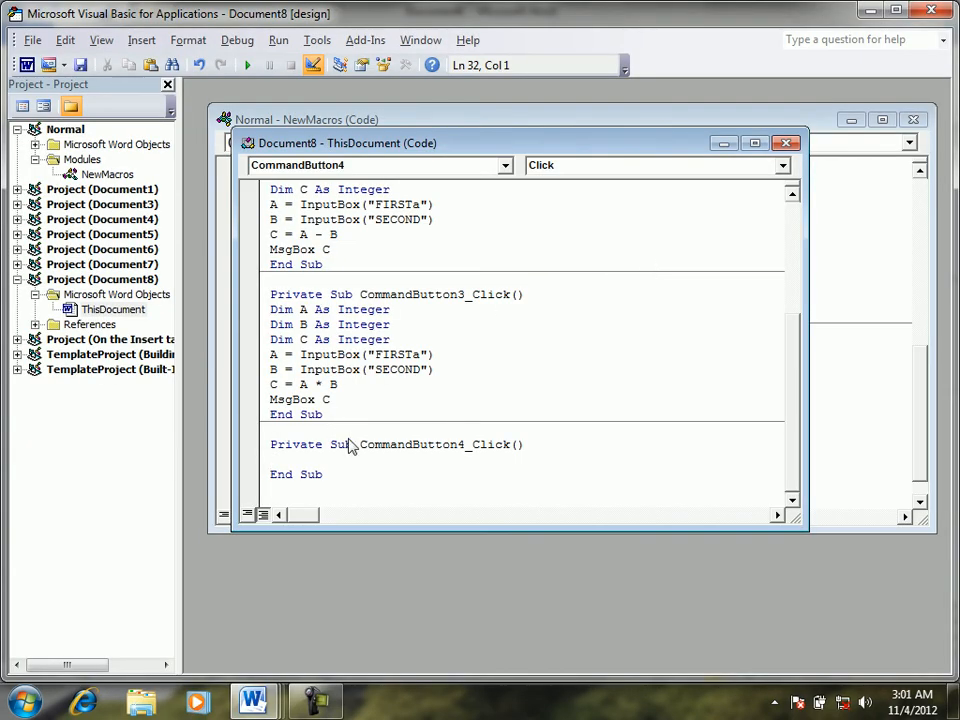
text(Dim A As Integer Dim B As Integer Dim C As Integer A = InputBox("FIRSTa") B = InputBox("SECOND") C = A + B MsgBox C)
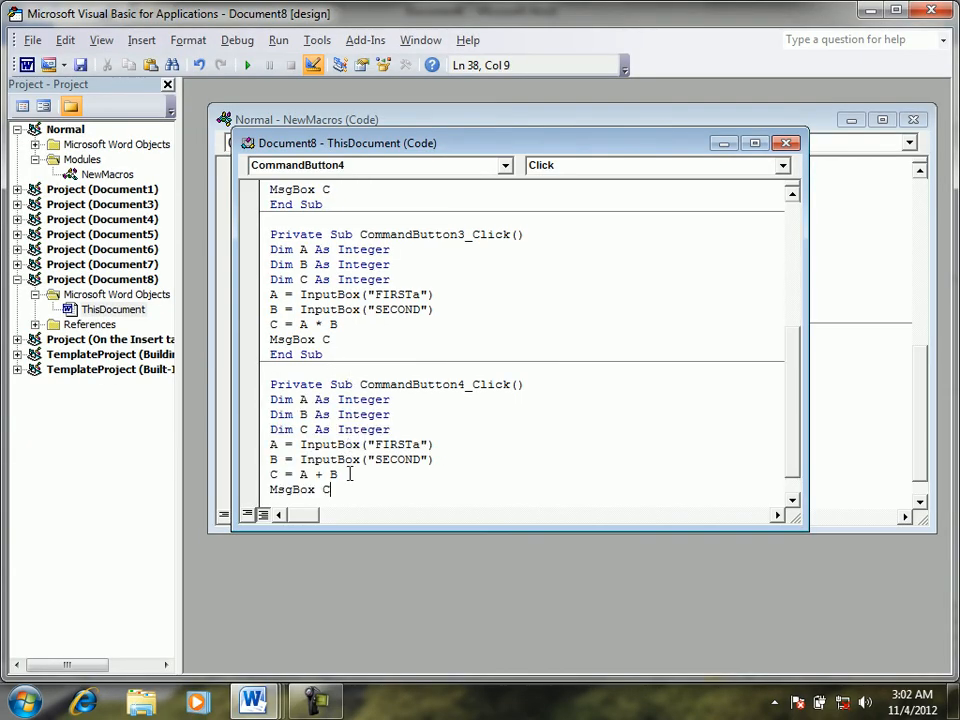
drag(323, 476, 316, 477)
text(/)
click(26, 68)
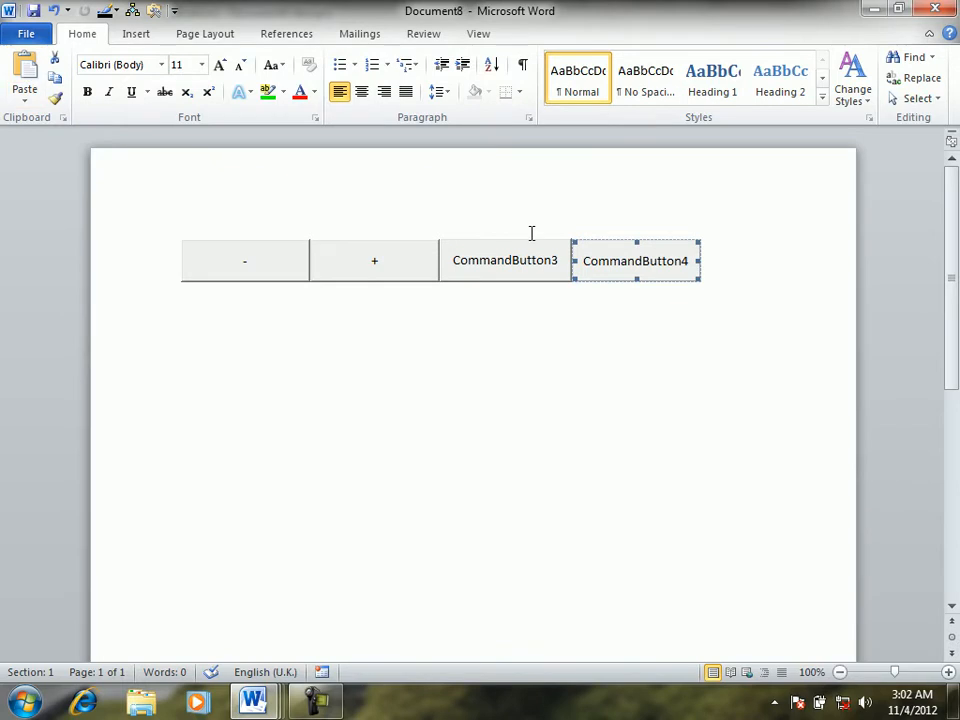
Step: Set CommandButton3's Caption property to "*"
right_click(512, 270)
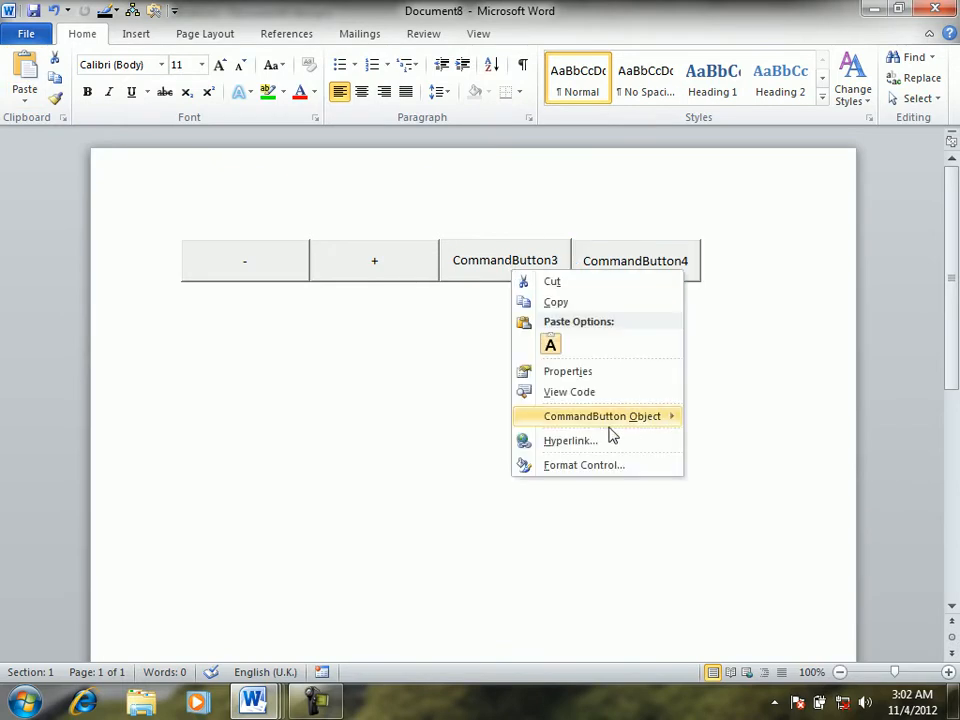
click(581, 373)
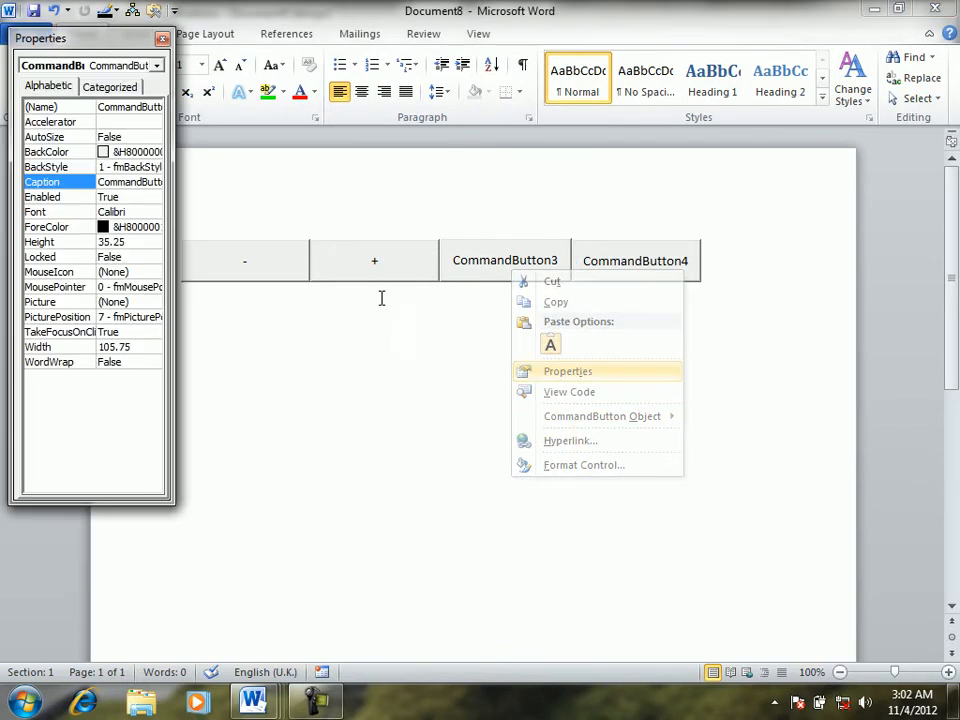
drag(120, 182, 149, 185)
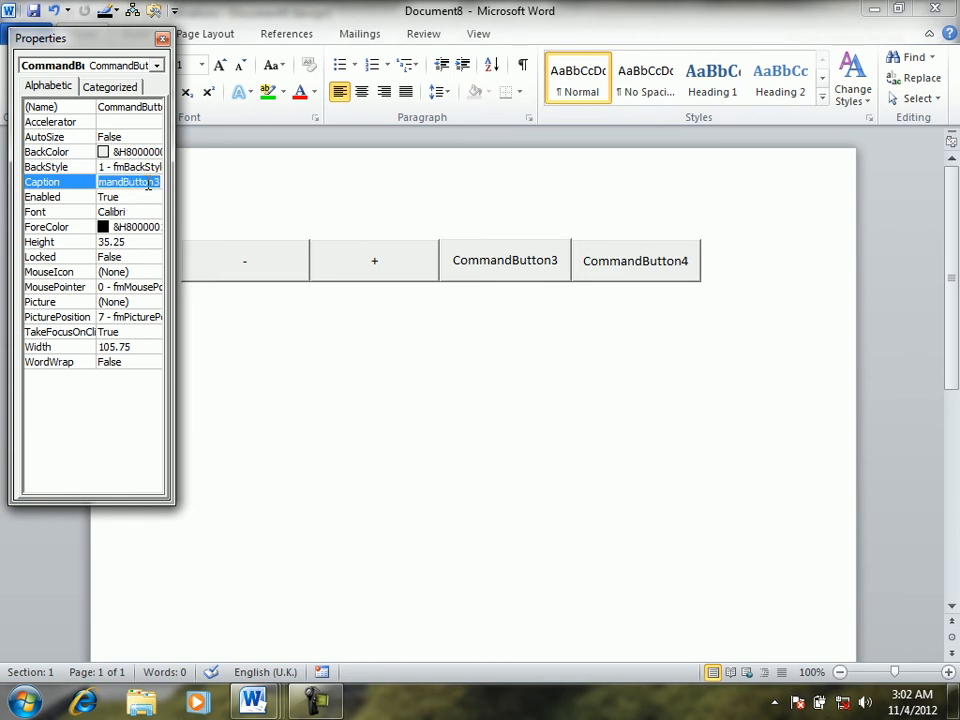
text(*)
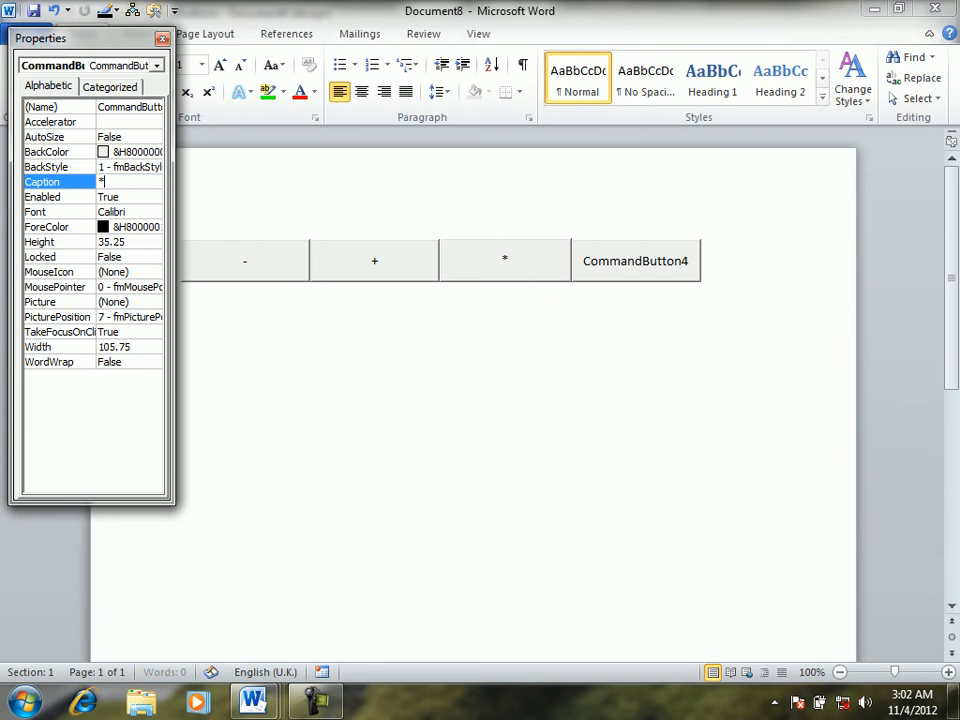
Step: Set CommandButton4's Caption property to "/"
click(648, 263)
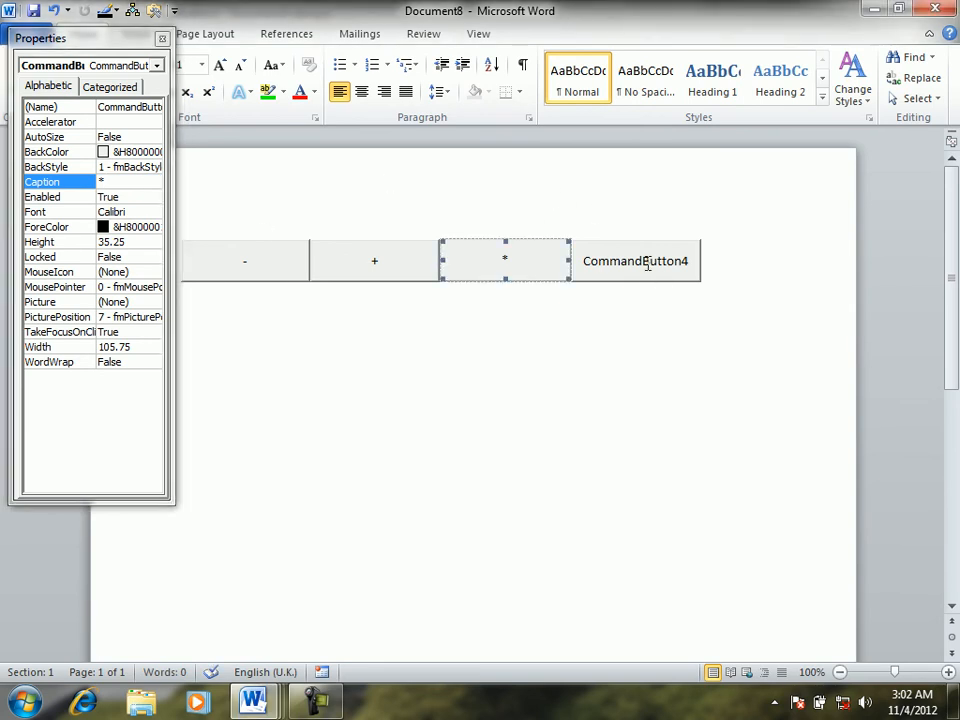
right_click(648, 263)
click(708, 368)
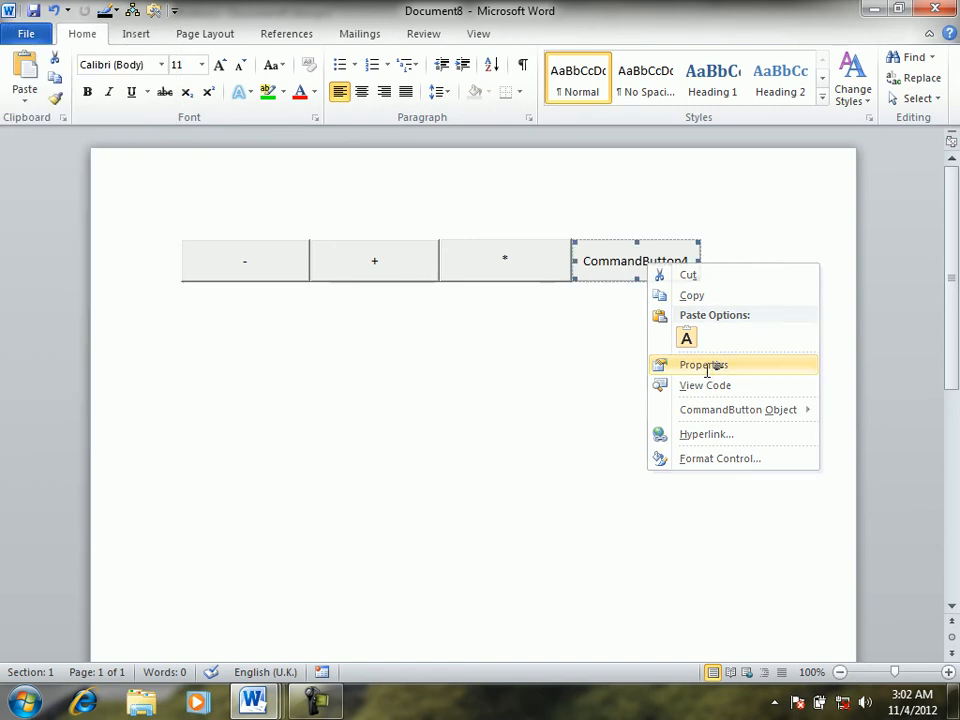
right_click(653, 261)
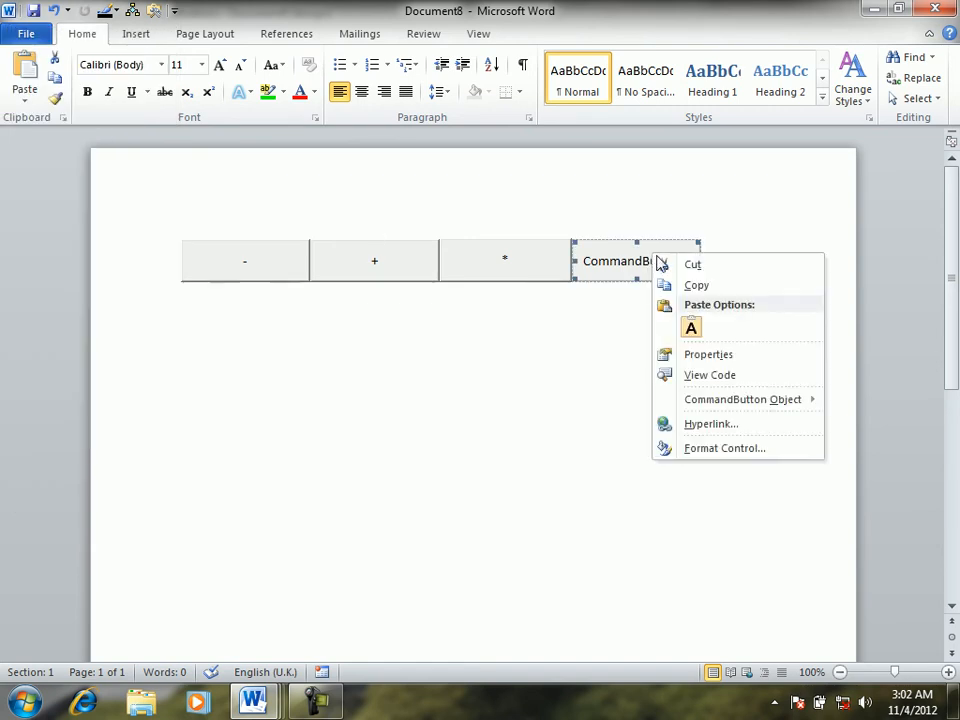
click(713, 356)
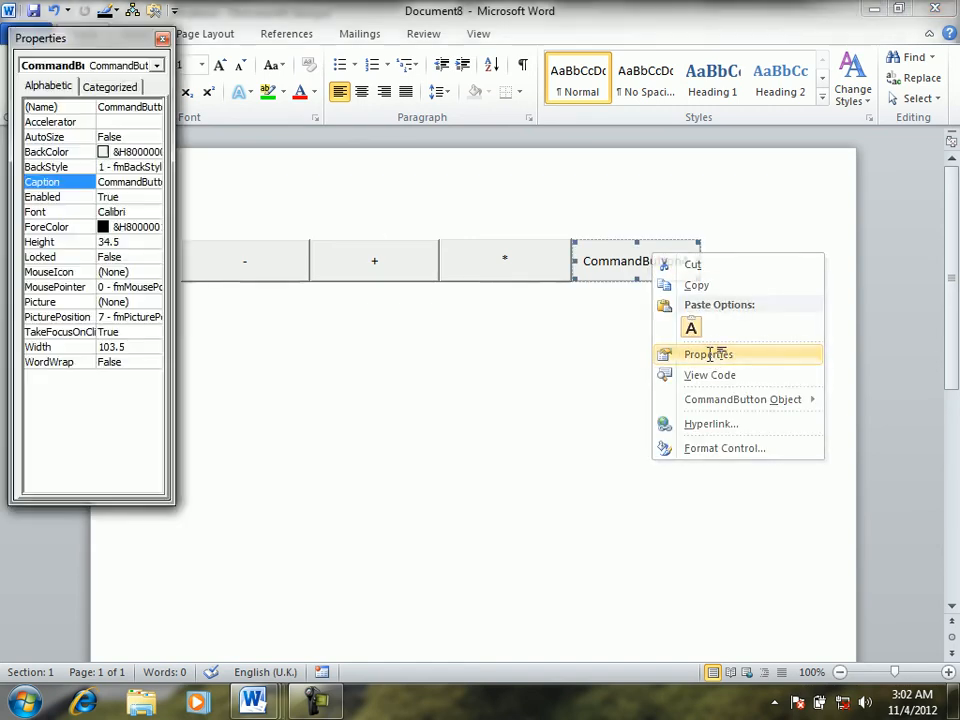
double_click(152, 183)
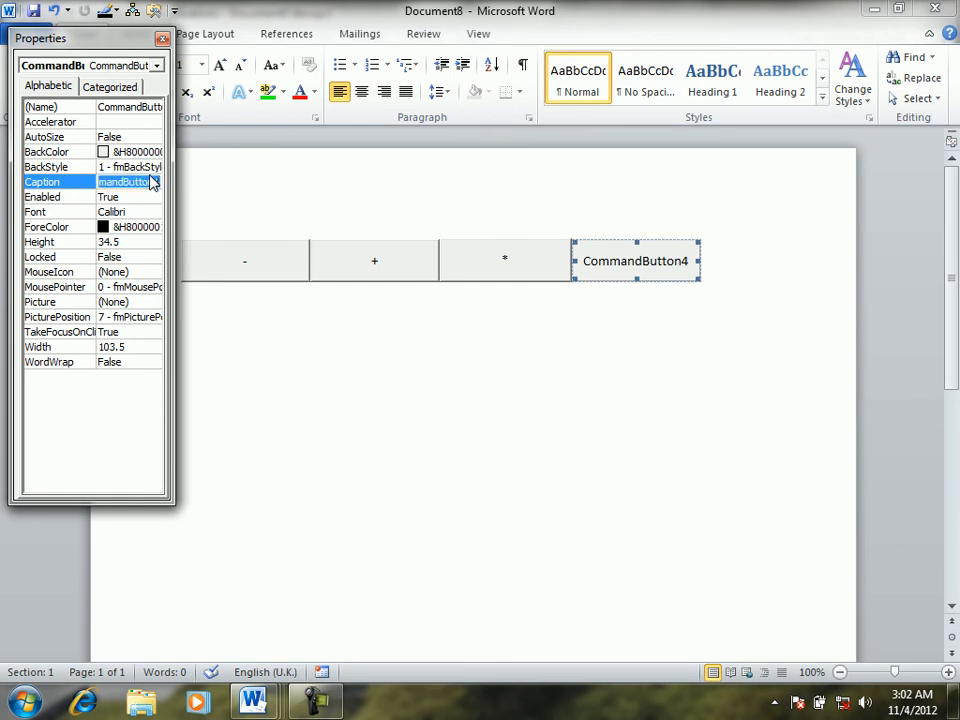
text(/)
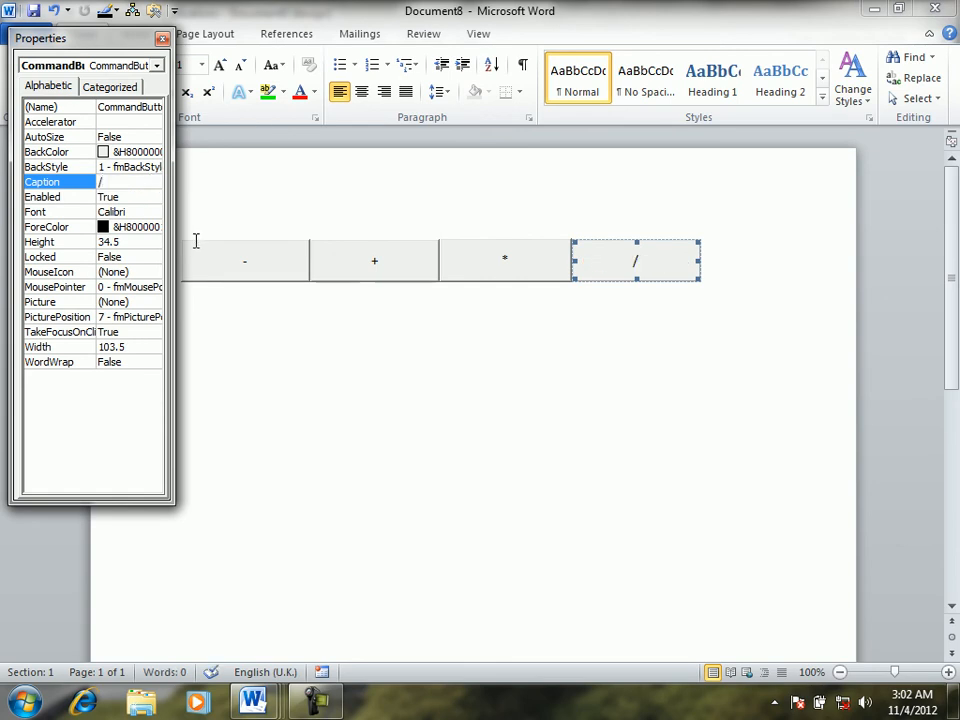
Step: Set the "/" button's ForeColor to the system colour Window Frame and close its properties
click(136, 227)
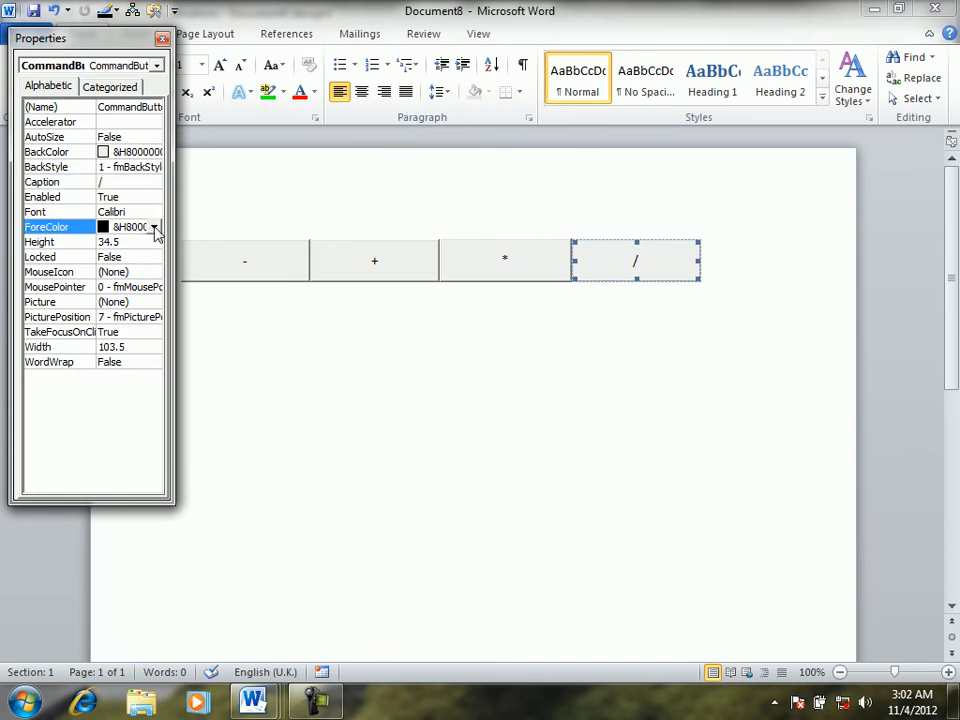
click(155, 228)
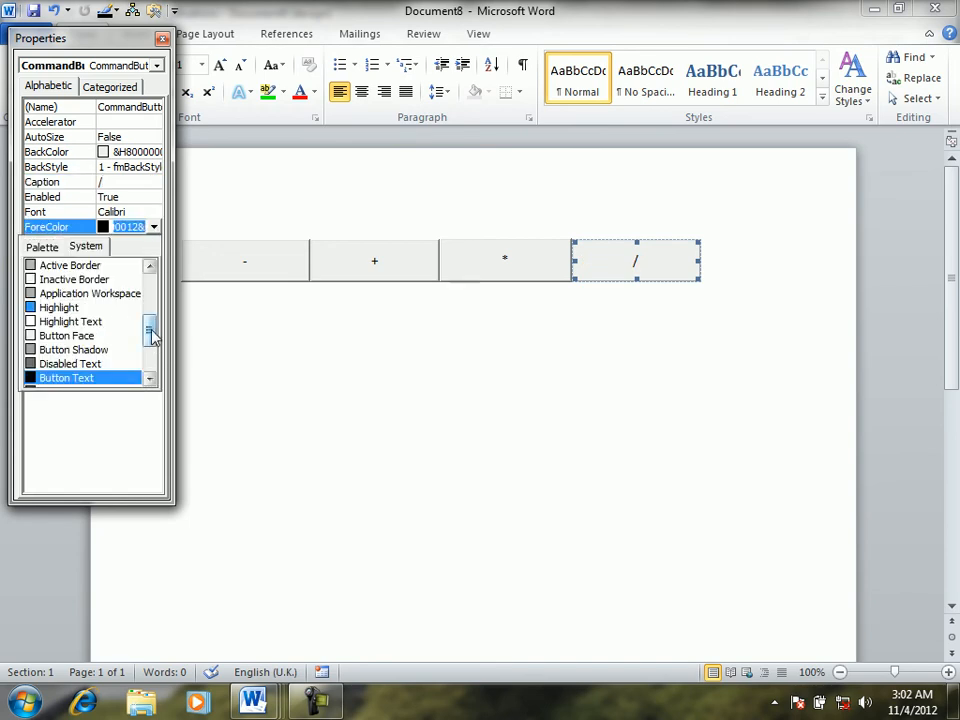
drag(152, 335, 148, 290)
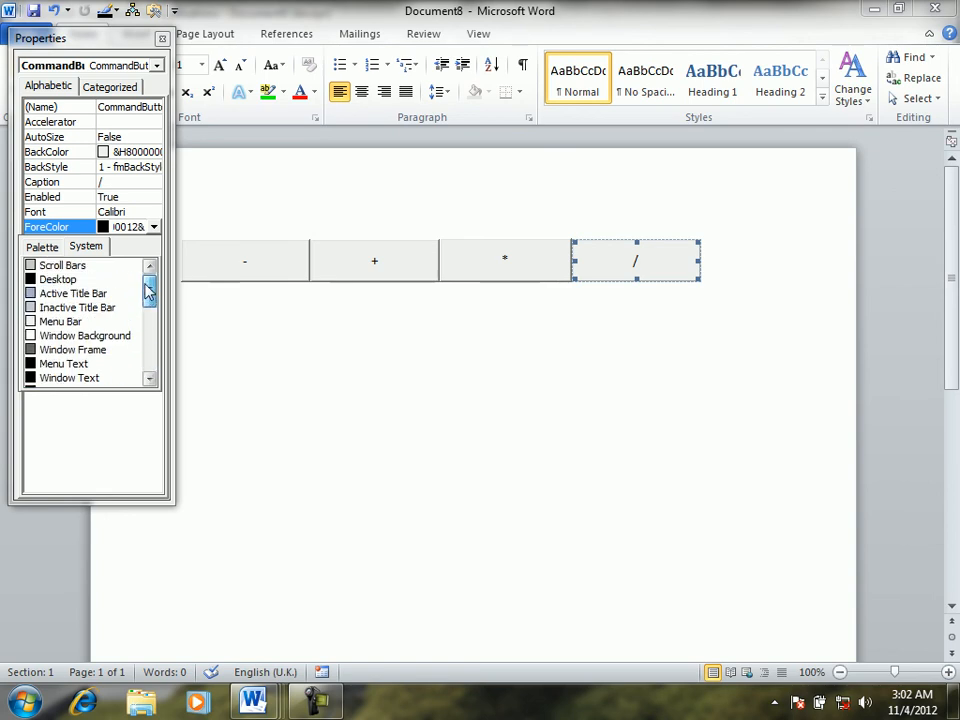
click(63, 352)
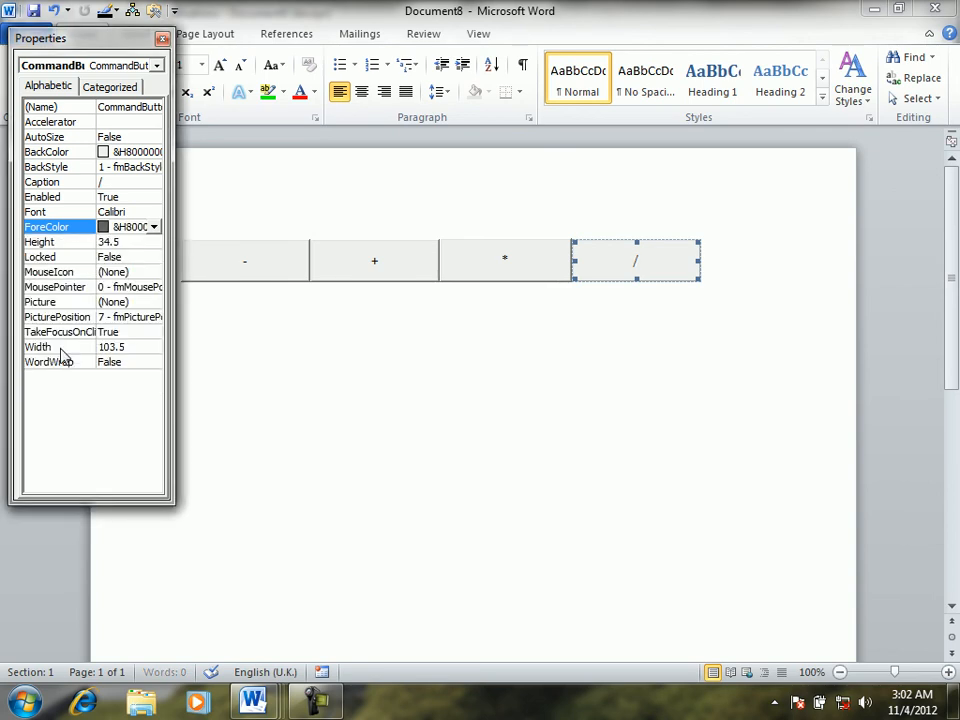
click(162, 38)
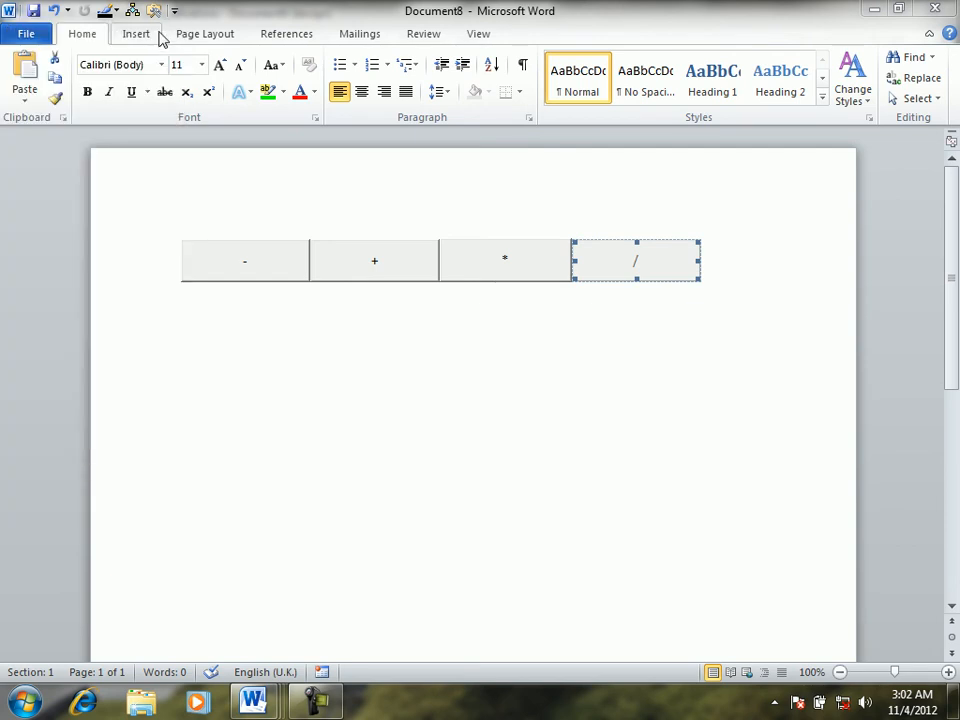
Step: Turn off Design Mode so the command buttons can be run
click(175, 12)
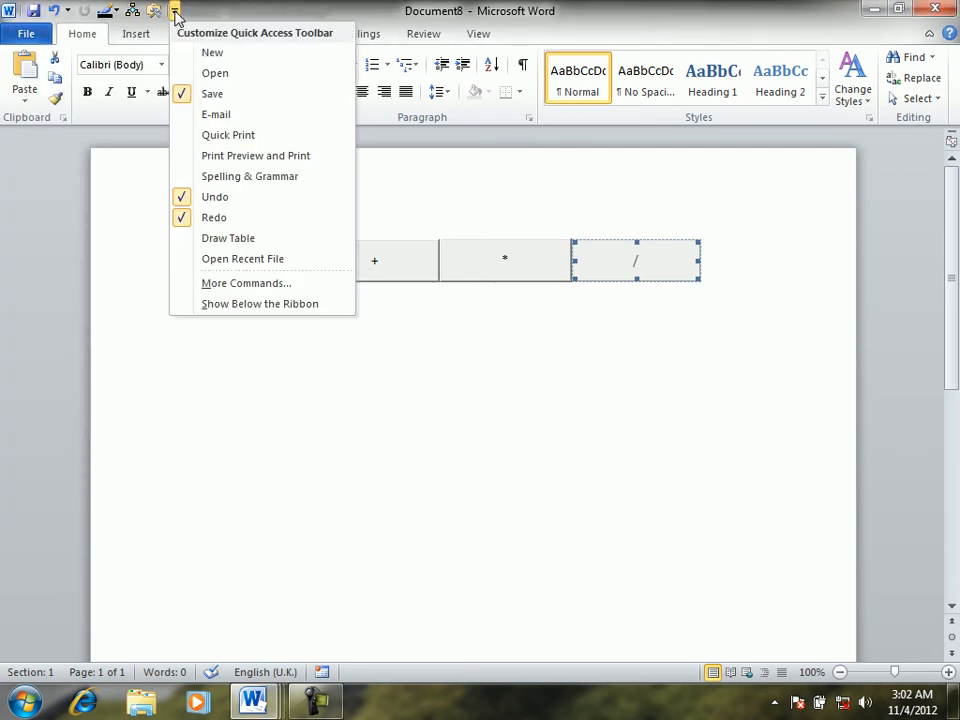
click(153, 12)
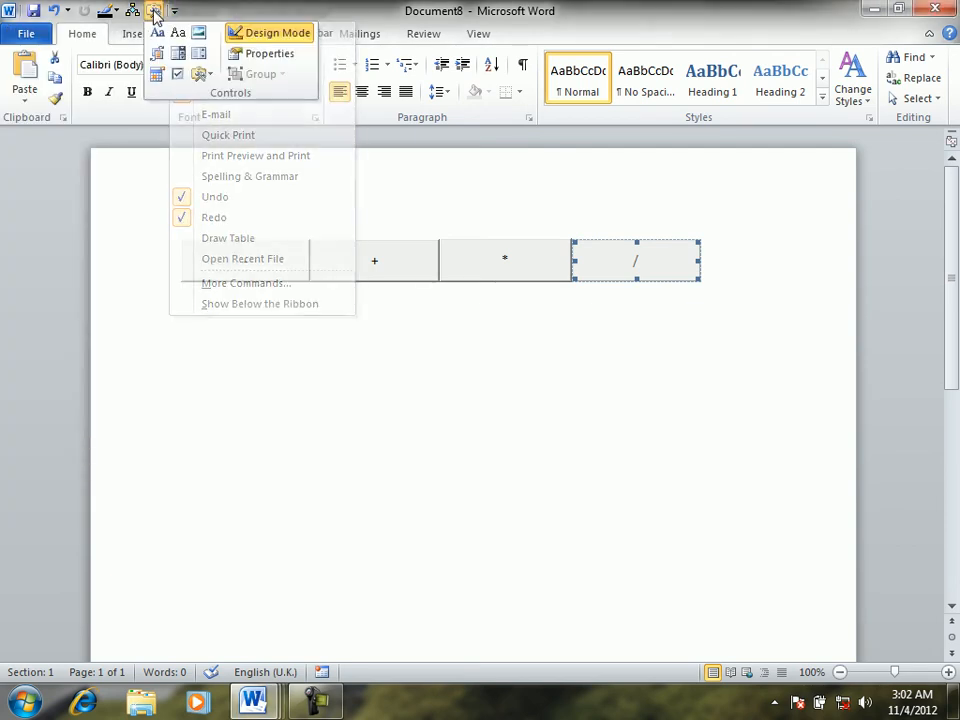
click(247, 38)
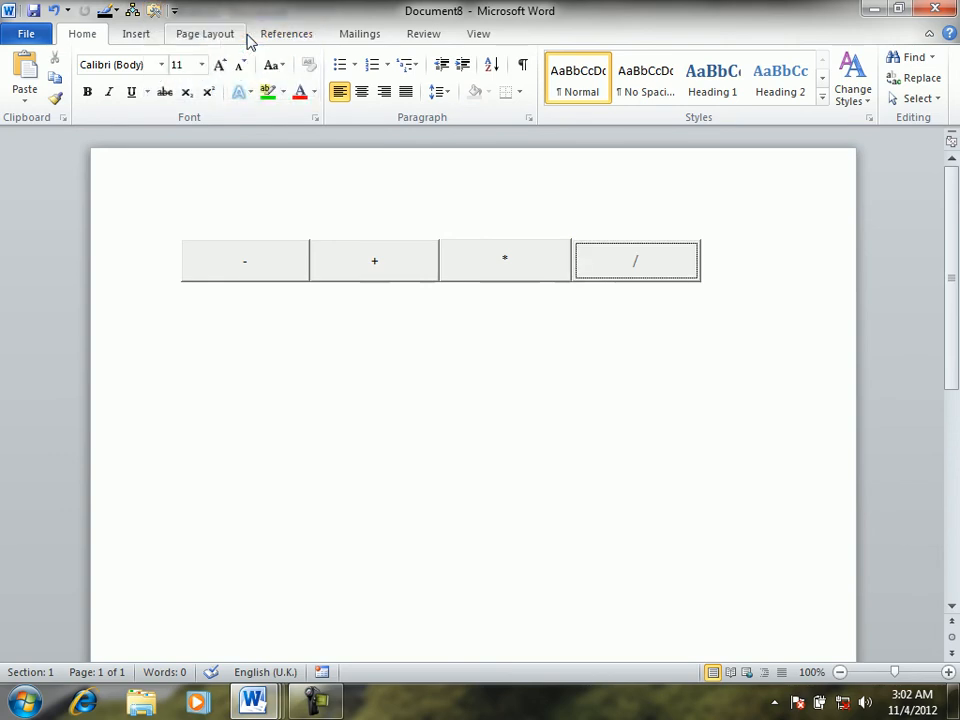
Step: Test the "+" button with 23 as both the first and second number, then dismiss the result message
click(392, 264)
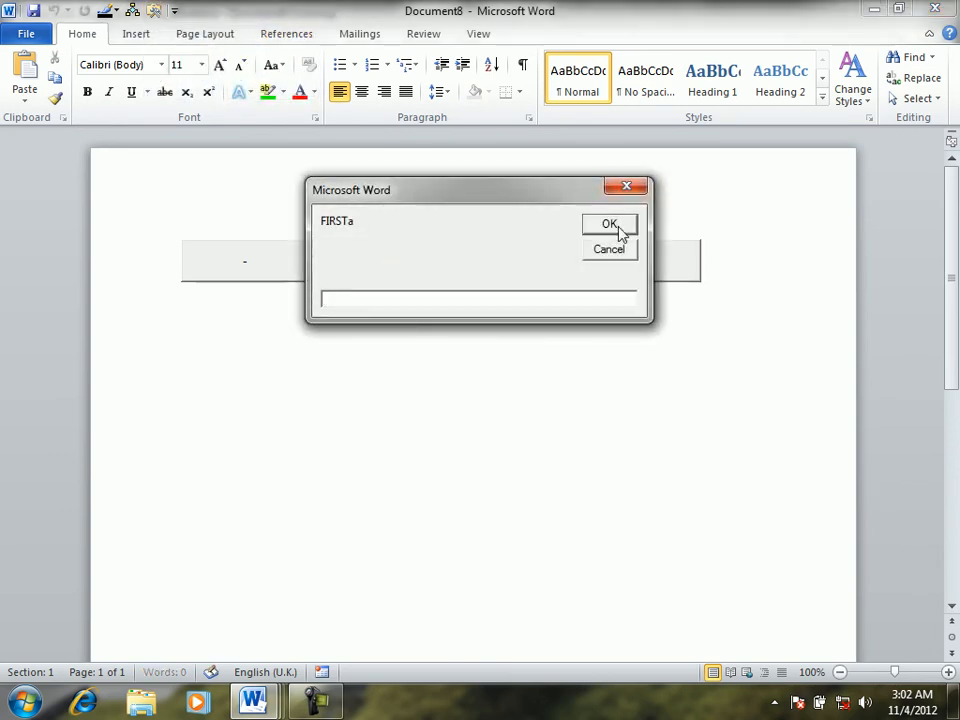
text(23)
click(617, 224)
text(23)
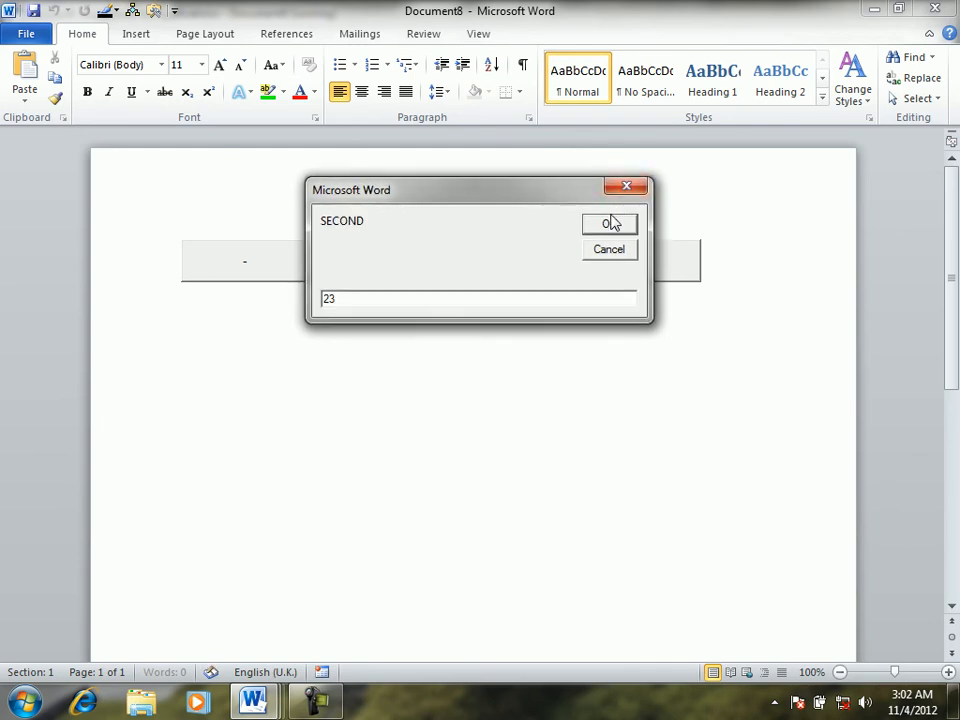
click(611, 224)
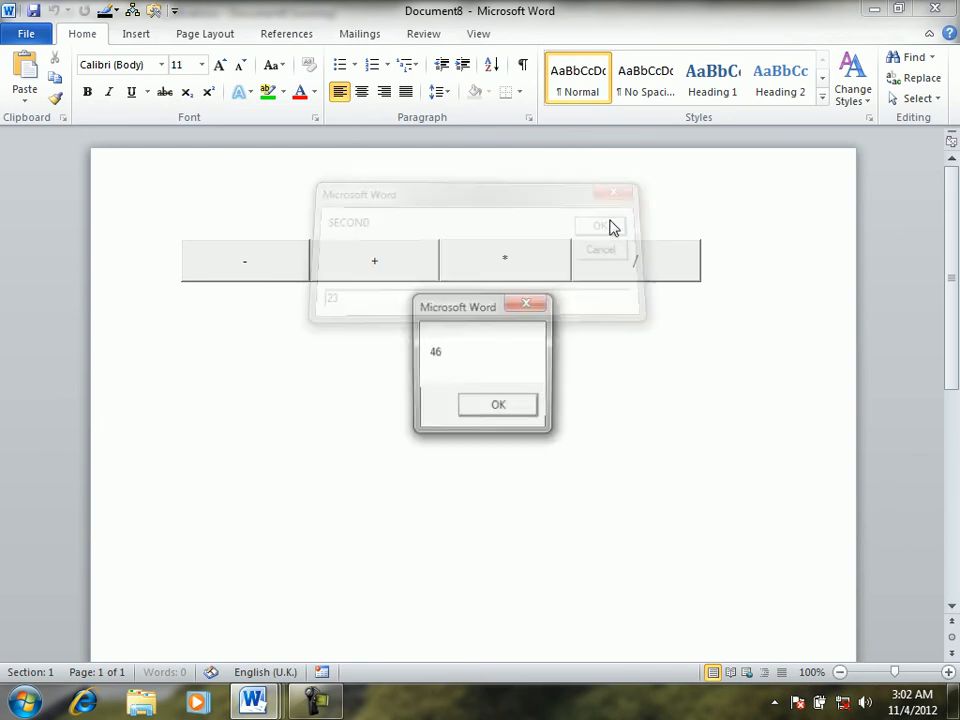
click(512, 410)
Step: Run the "+" button again with 4 as the first number and 7 as the second, and dismiss the result
click(606, 279)
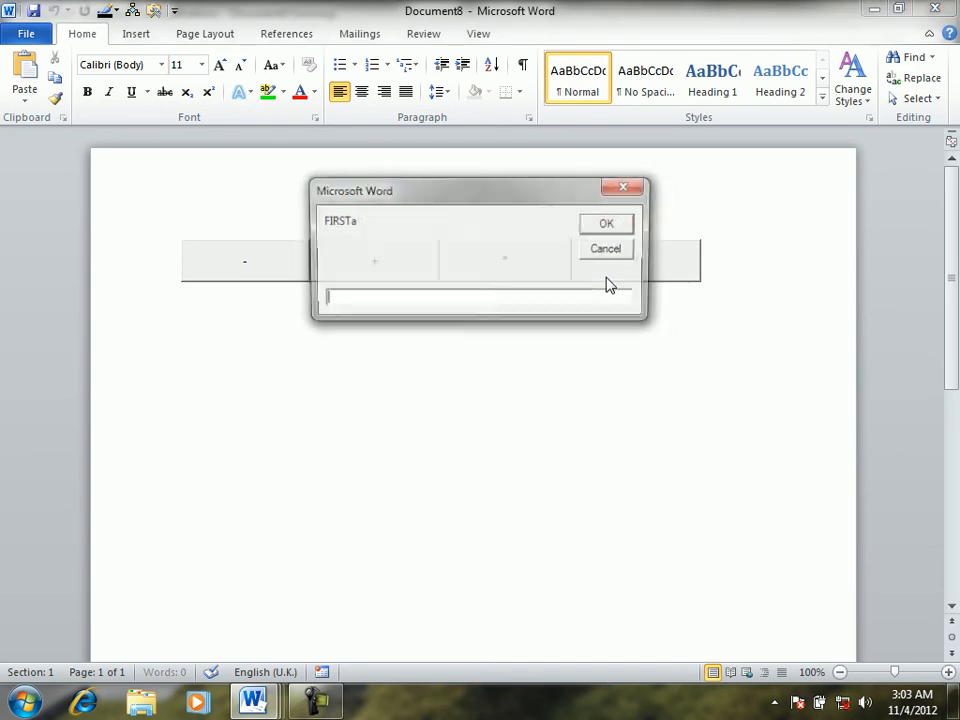
text(4)
key(Return)
text(7)
key(Return)
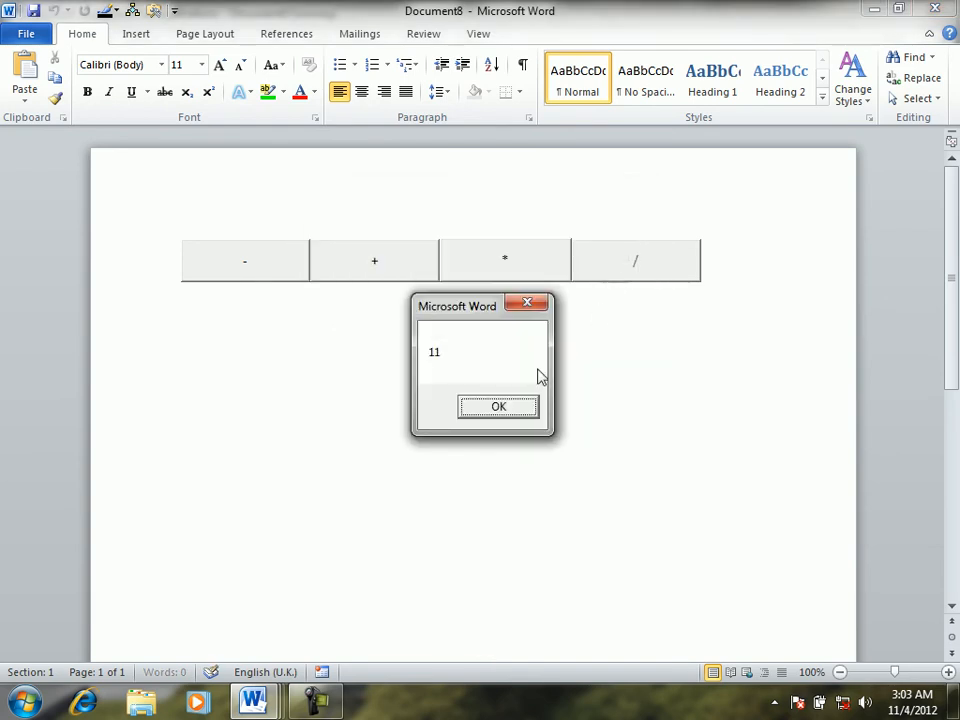
click(521, 405)
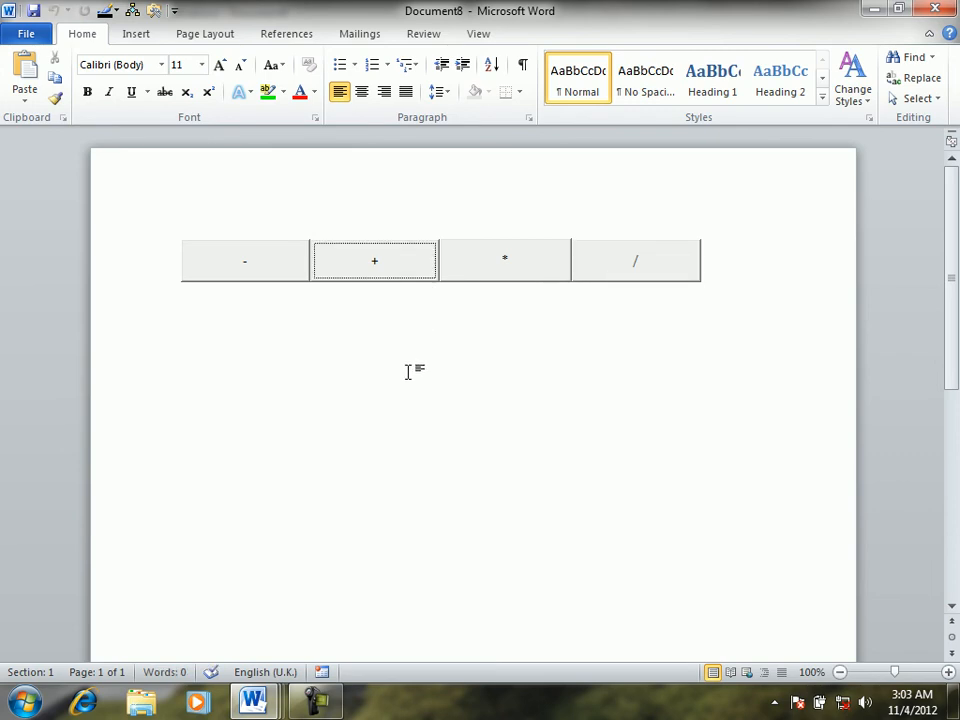
Step: Try running the "-" button in the document
click(222, 262)
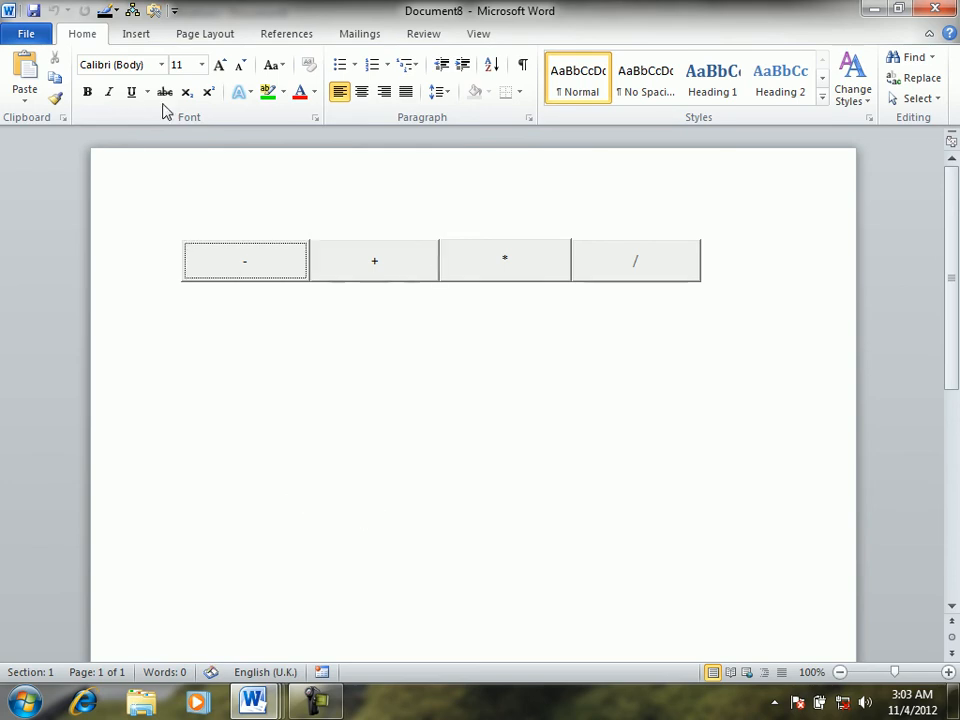
click(160, 346)
click(193, 373)
Step: Save the document to the Desktop as MACRO in Word Document format, accepting a macro-free save
click(22, 31)
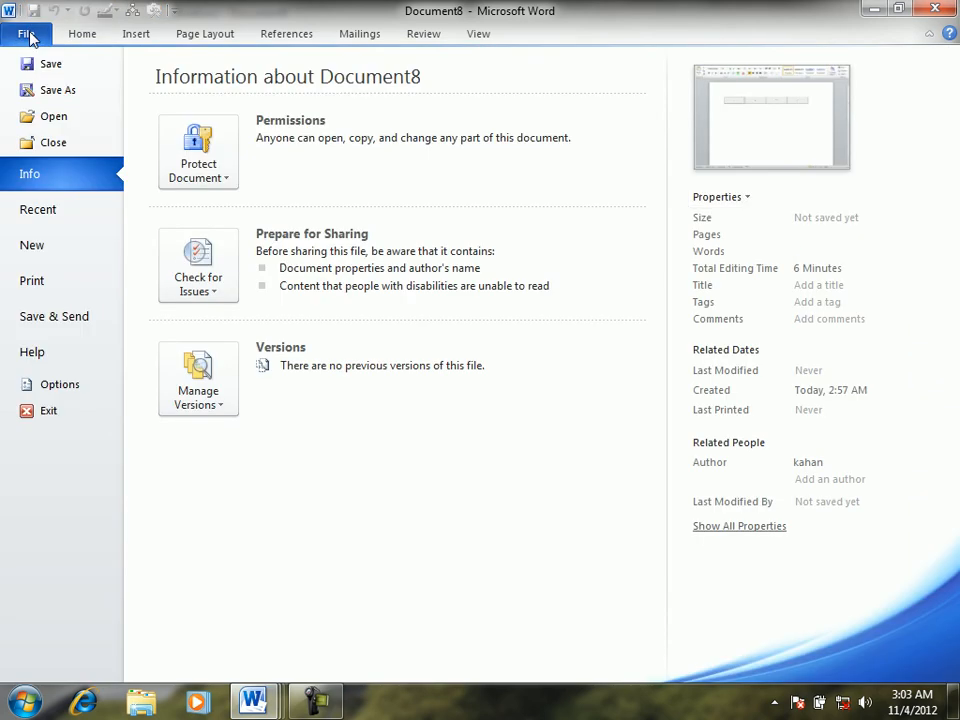
click(72, 90)
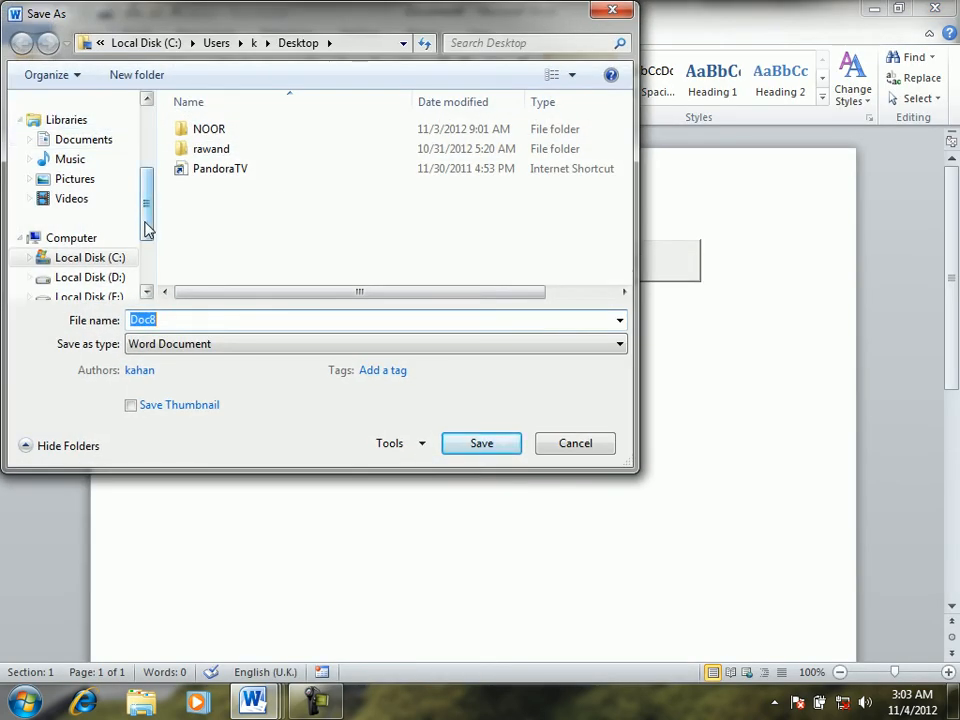
scroll(112, 150, up, 3)
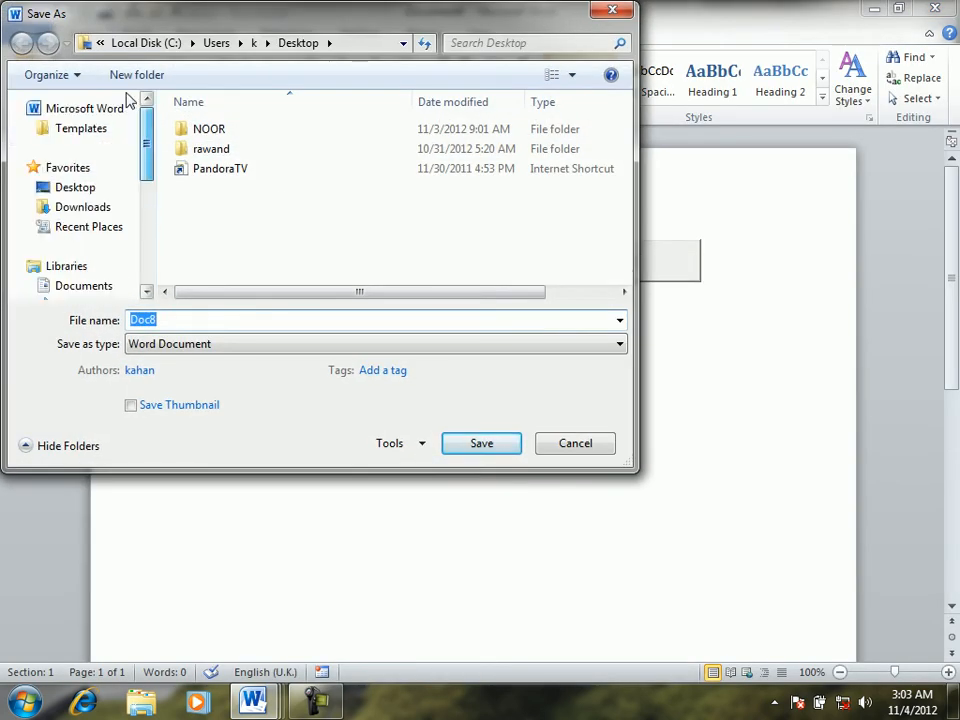
click(110, 192)
text(MACRO)
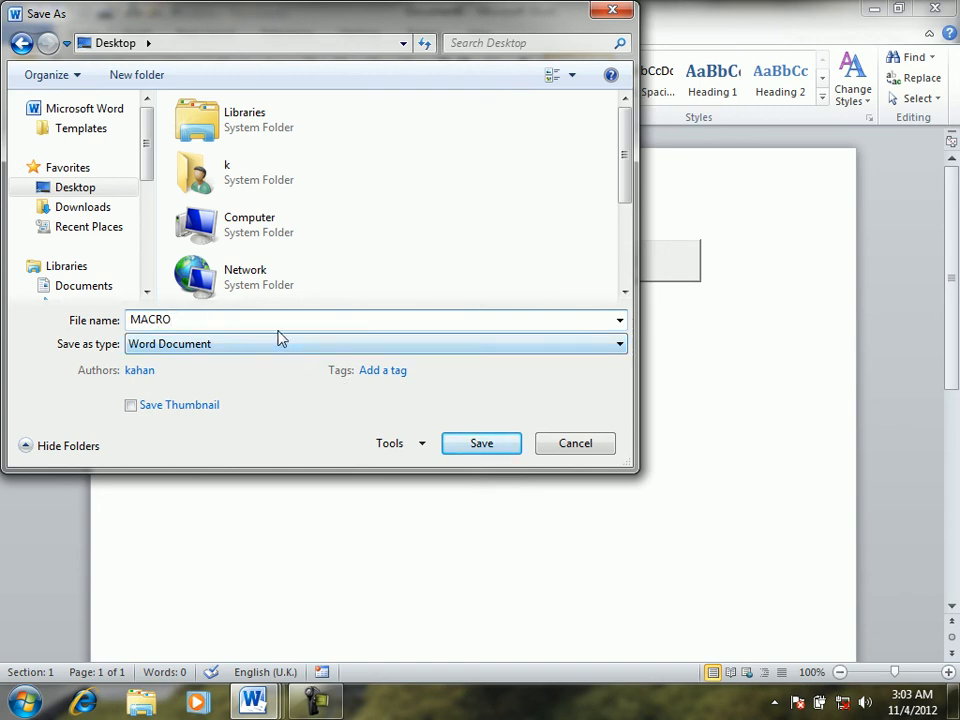
click(484, 449)
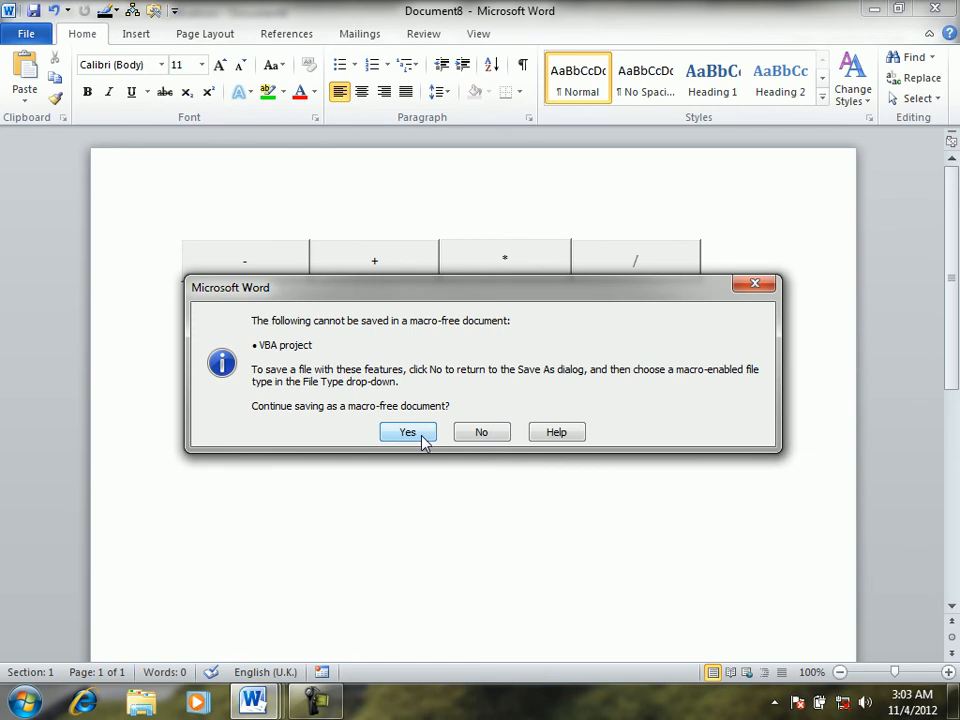
click(408, 432)
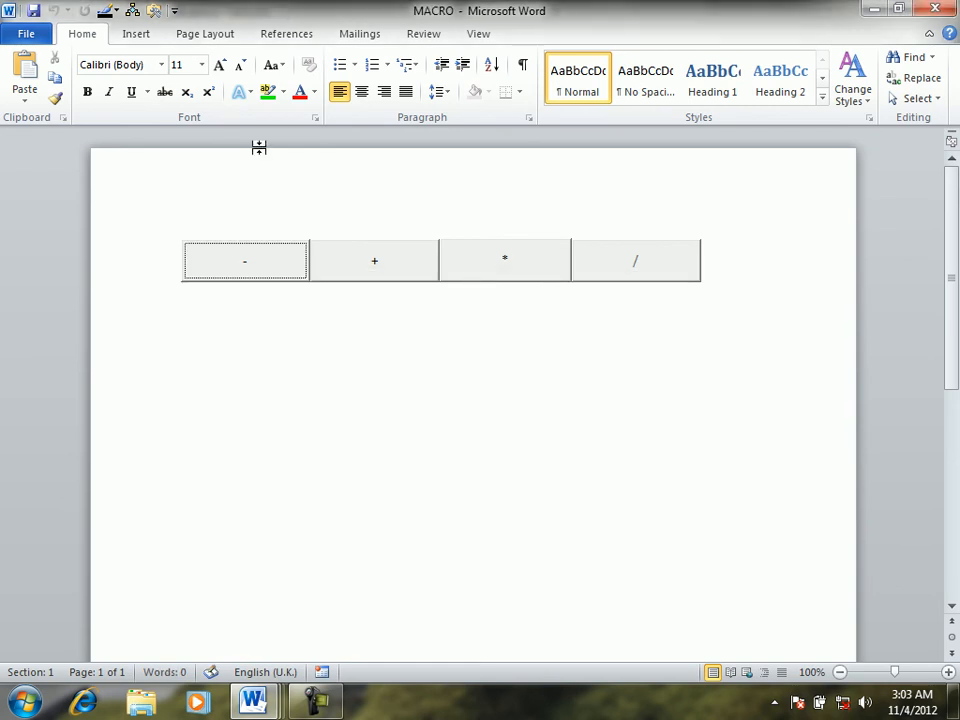
Step: Save a second copy to the Desktop as MACRO1 in Word Macro-Enabled Document format
click(30, 34)
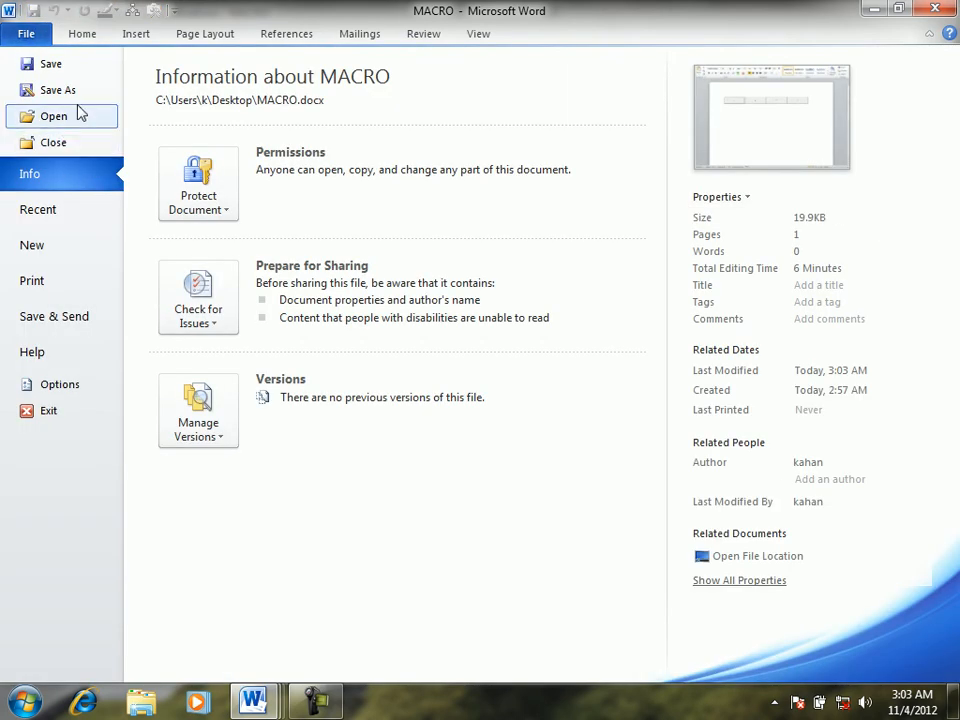
click(60, 90)
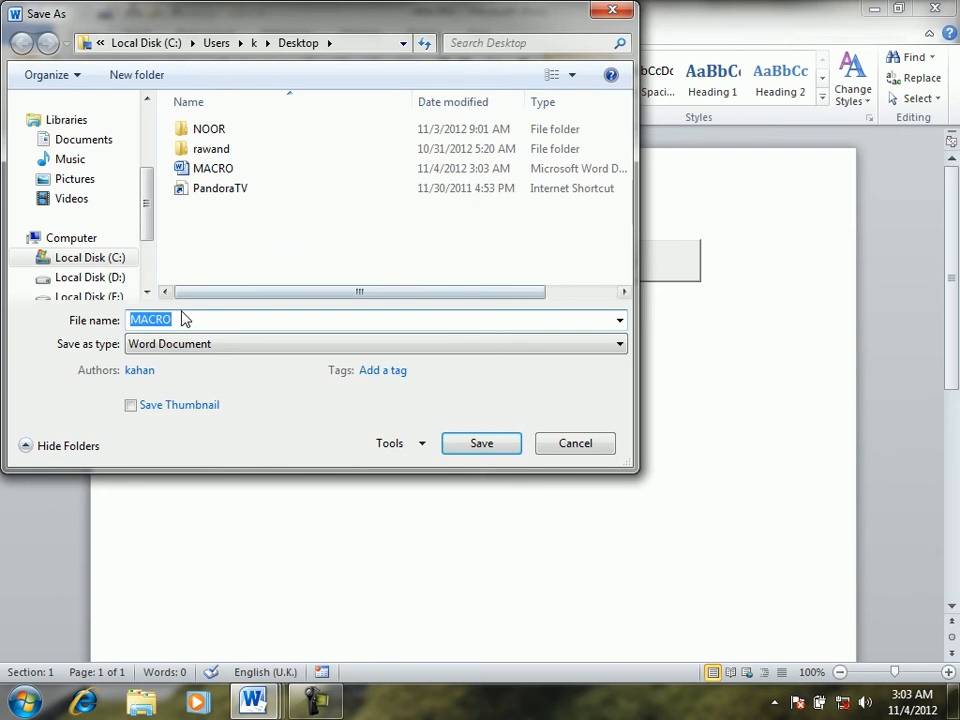
click(195, 319)
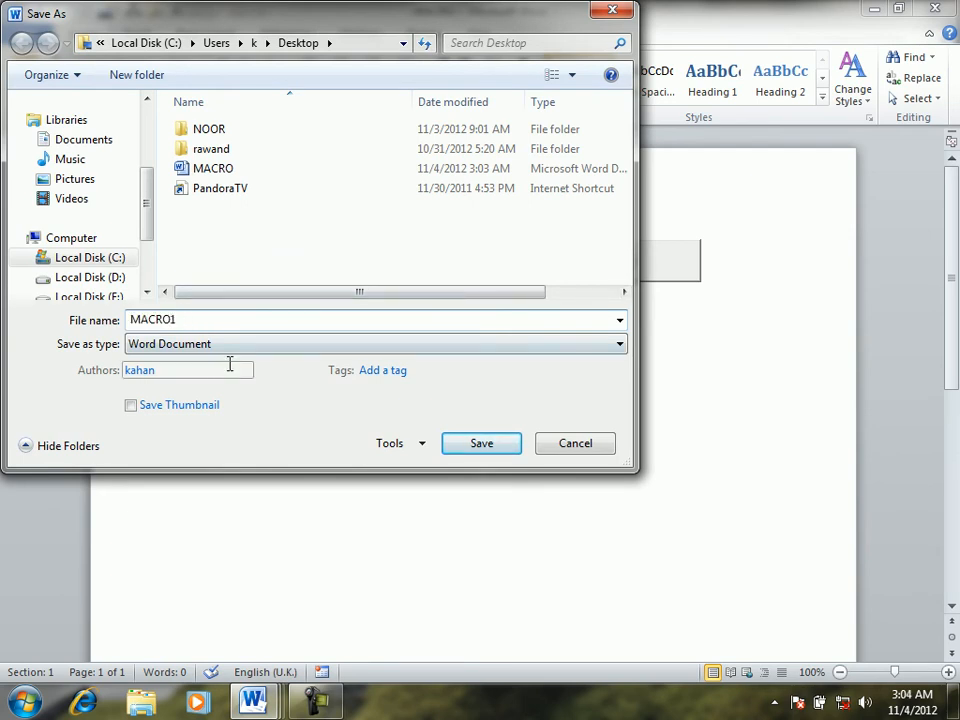
click(229, 350)
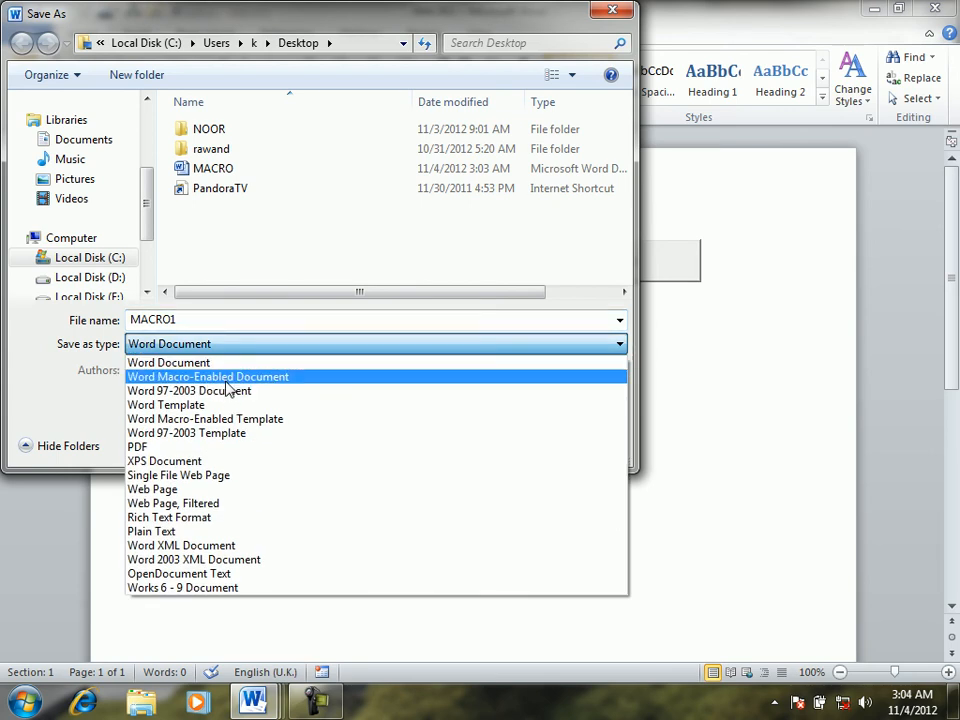
click(227, 377)
click(480, 443)
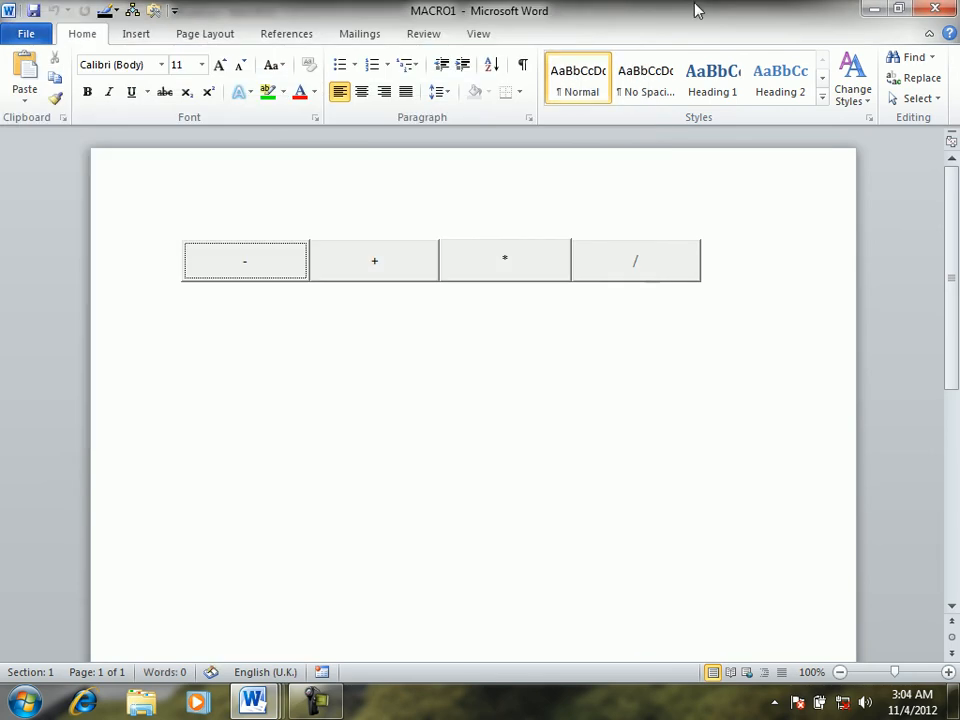
Step: Close MACRO1, and close Document7, Document6 and Document5 without saving their changes
click(955, 10)
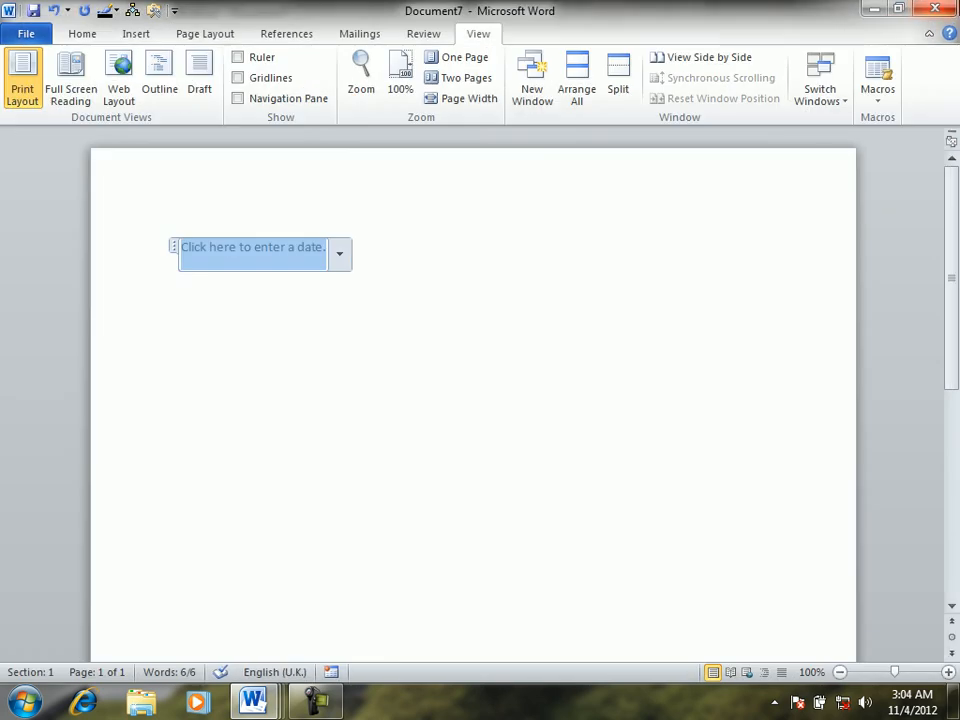
click(945, 8)
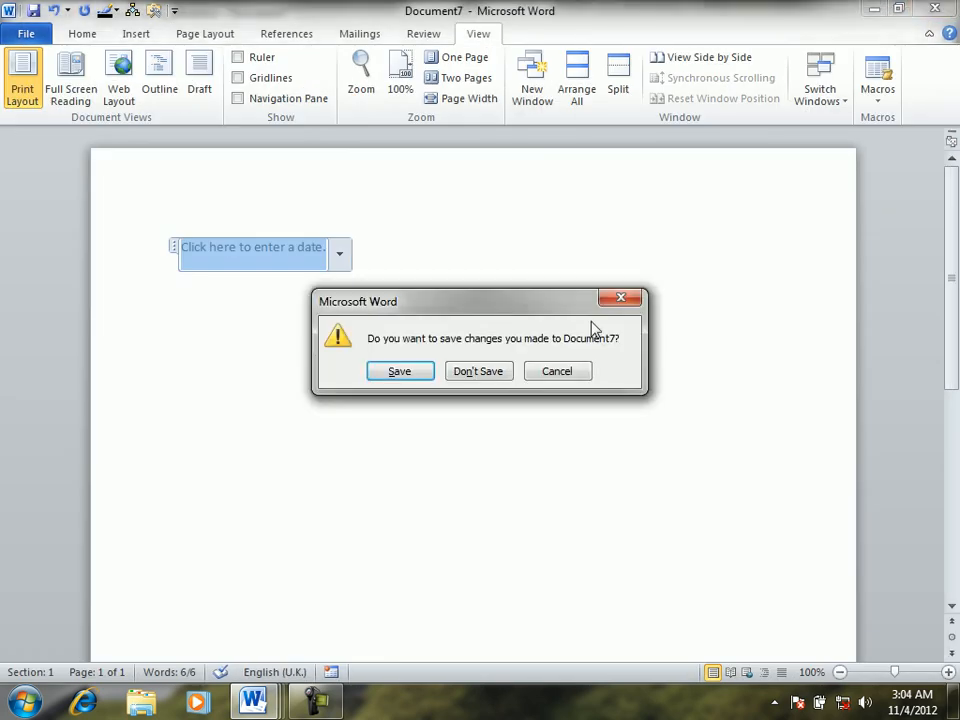
click(497, 378)
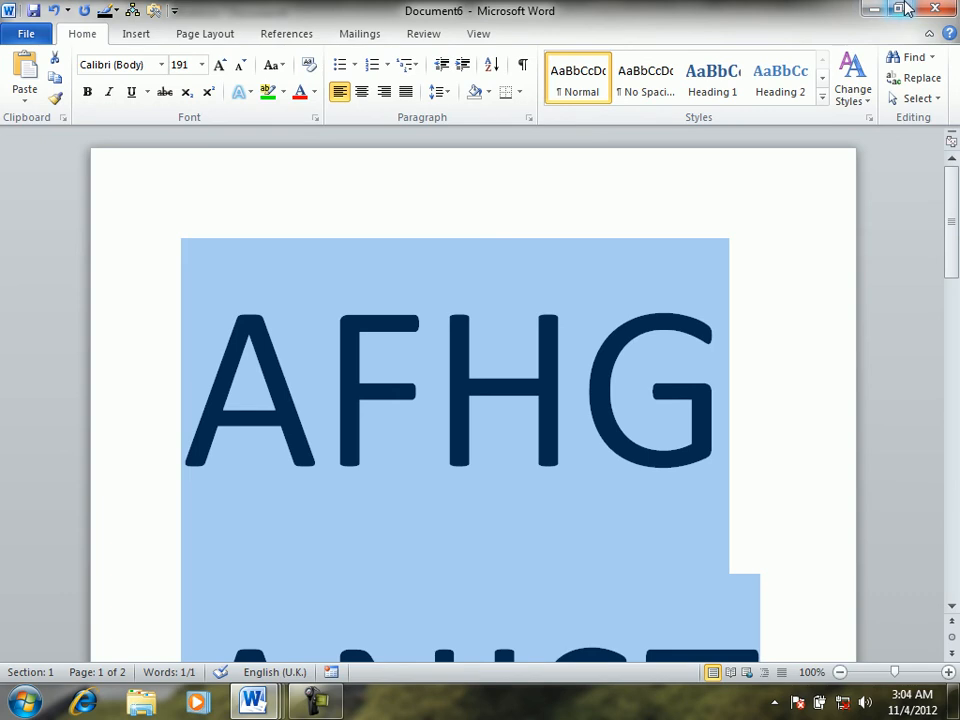
click(937, 8)
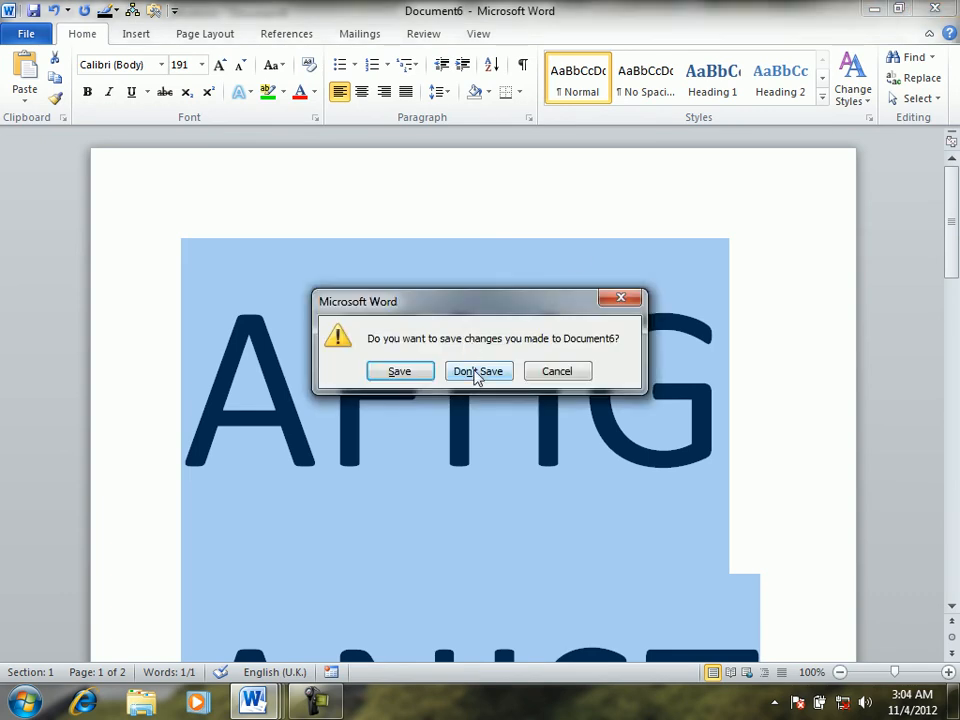
click(477, 372)
click(942, 8)
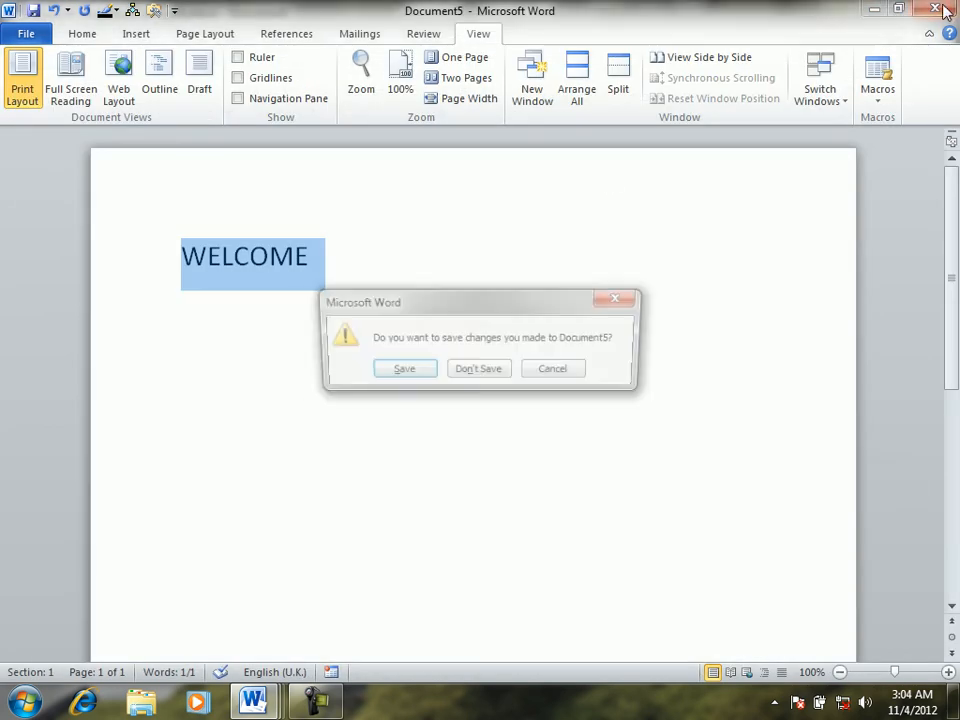
click(477, 372)
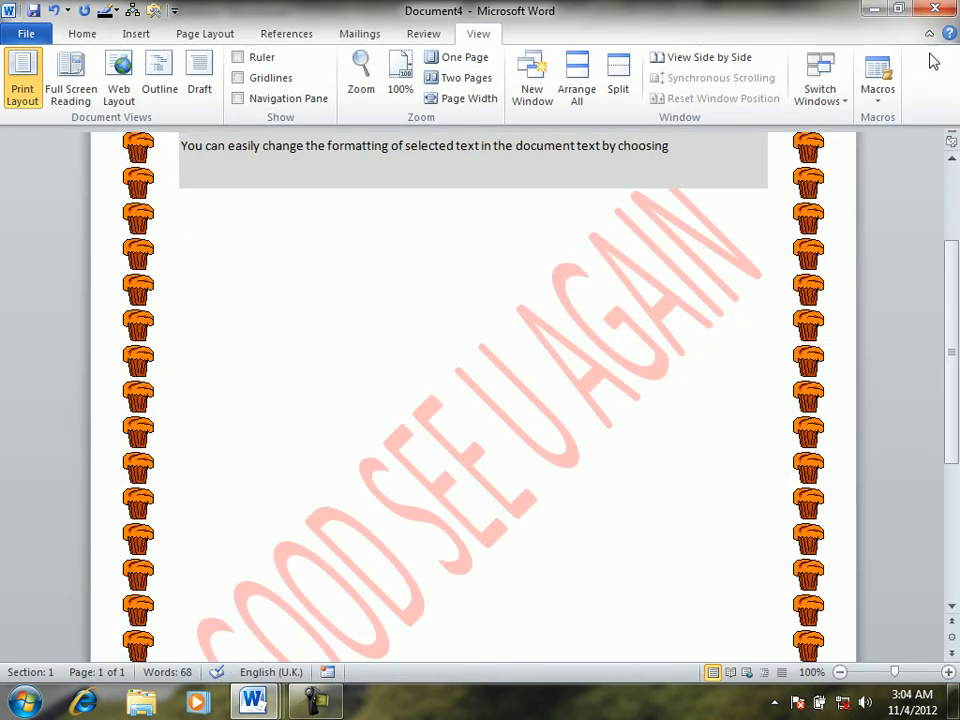
Step: Close Document4 and Document3 without saving, along with the next open document
click(945, 8)
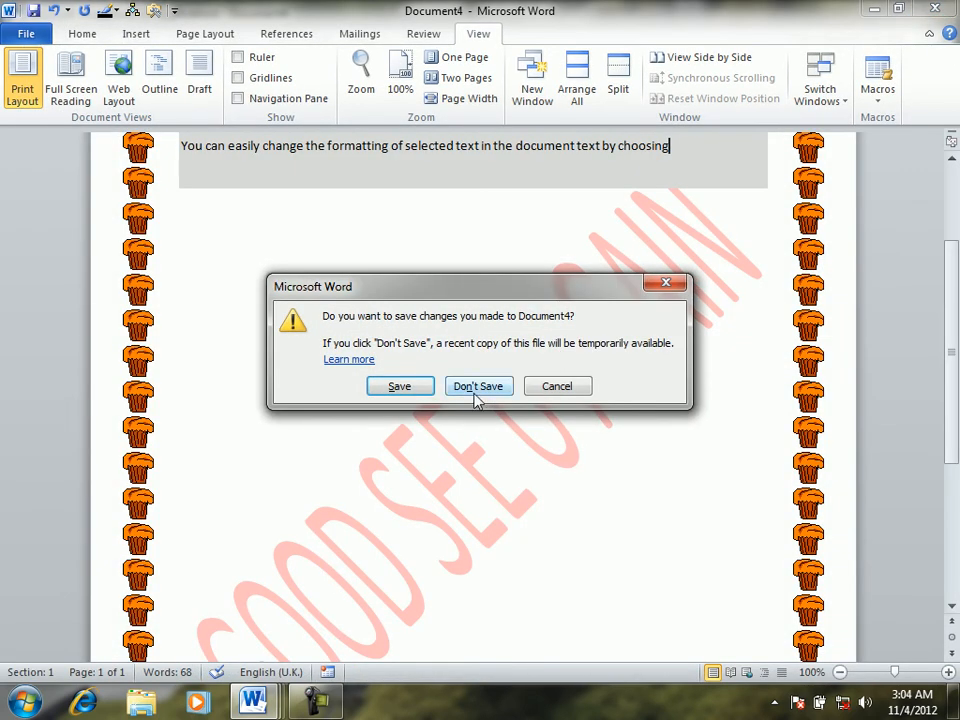
click(477, 384)
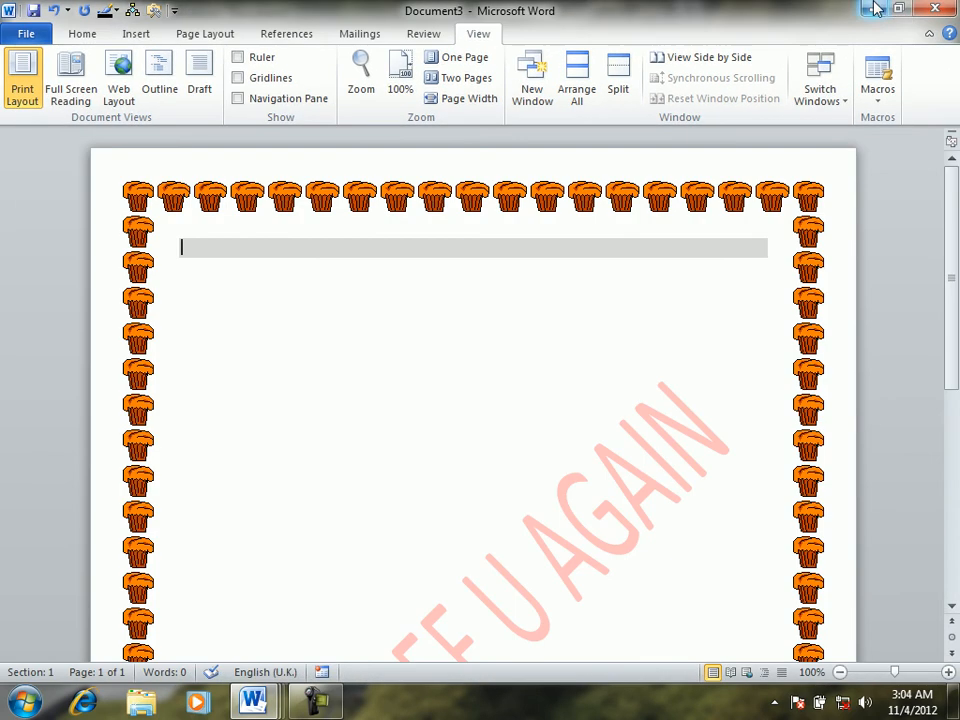
click(942, 8)
click(486, 386)
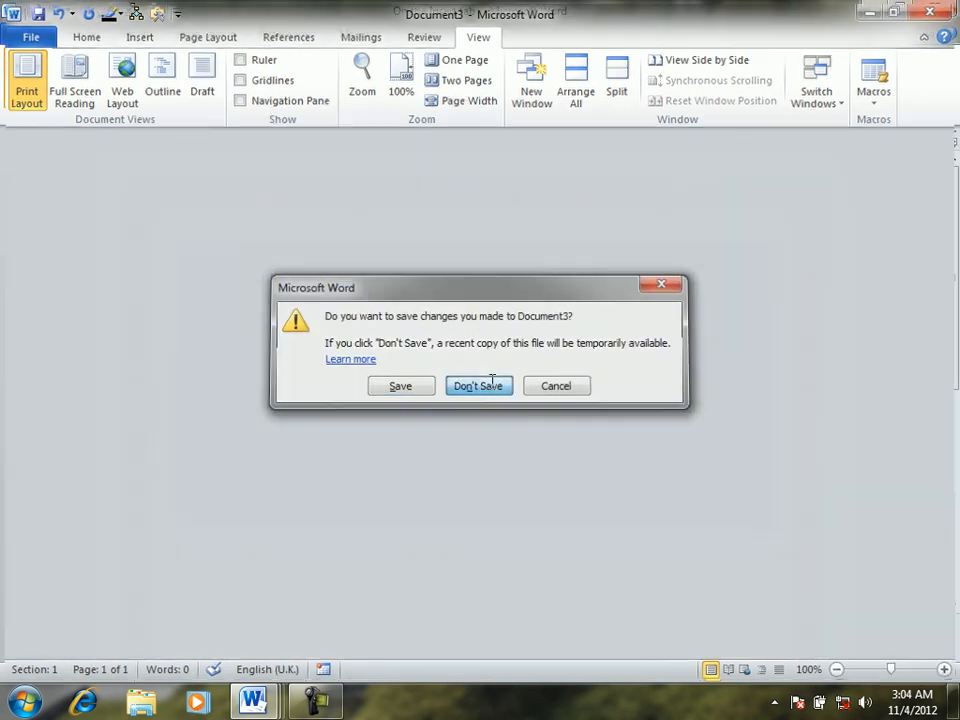
click(935, 8)
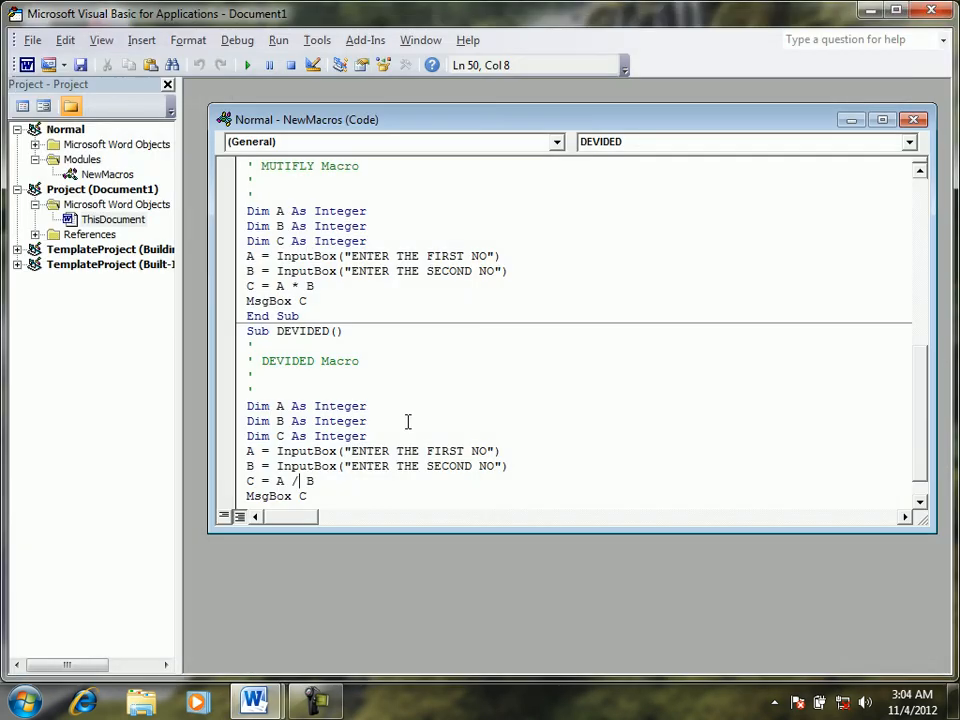
Step: Close the Visual Basic editor and Document1, discarding the document's changes
click(948, 10)
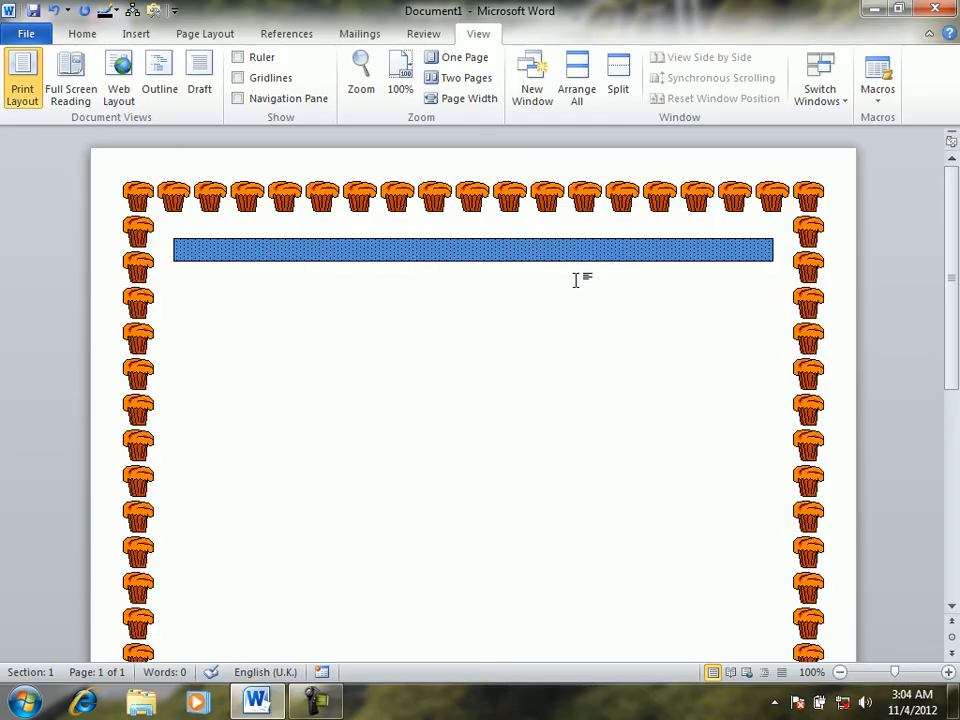
click(945, 8)
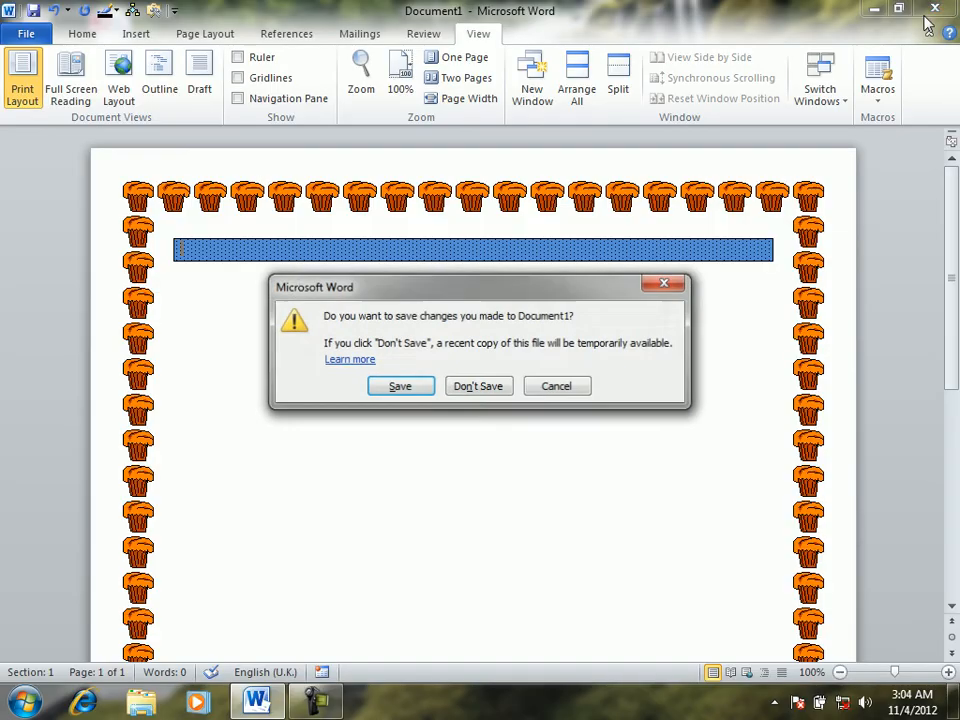
click(480, 385)
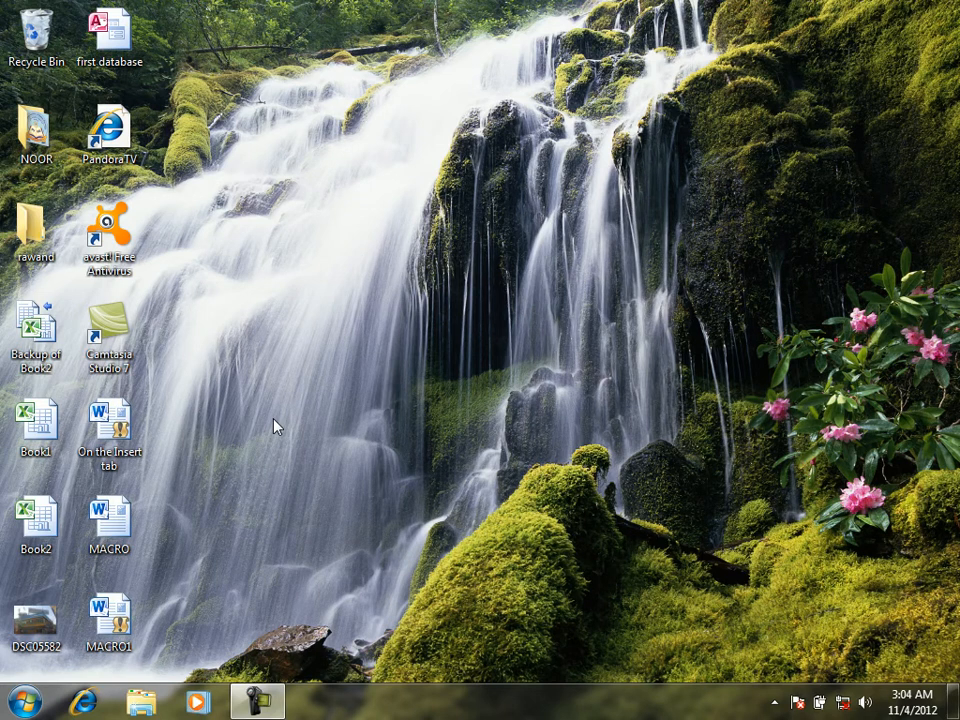
Step: Open the macro-free MACRO document from the desktop and try its "*" and "+" buttons
double_click(119, 537)
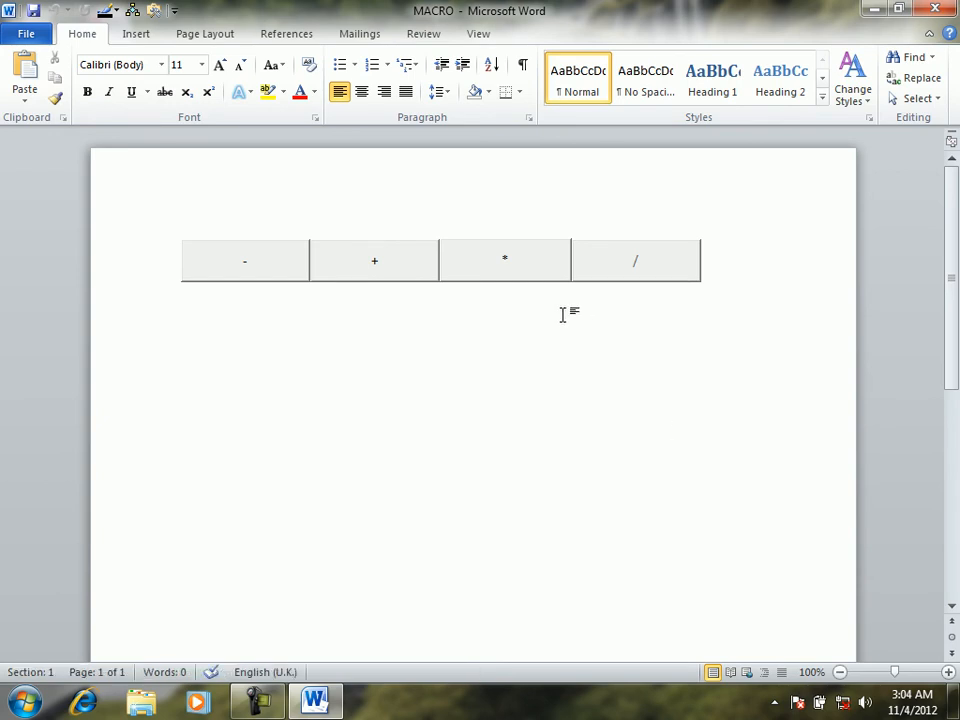
click(504, 279)
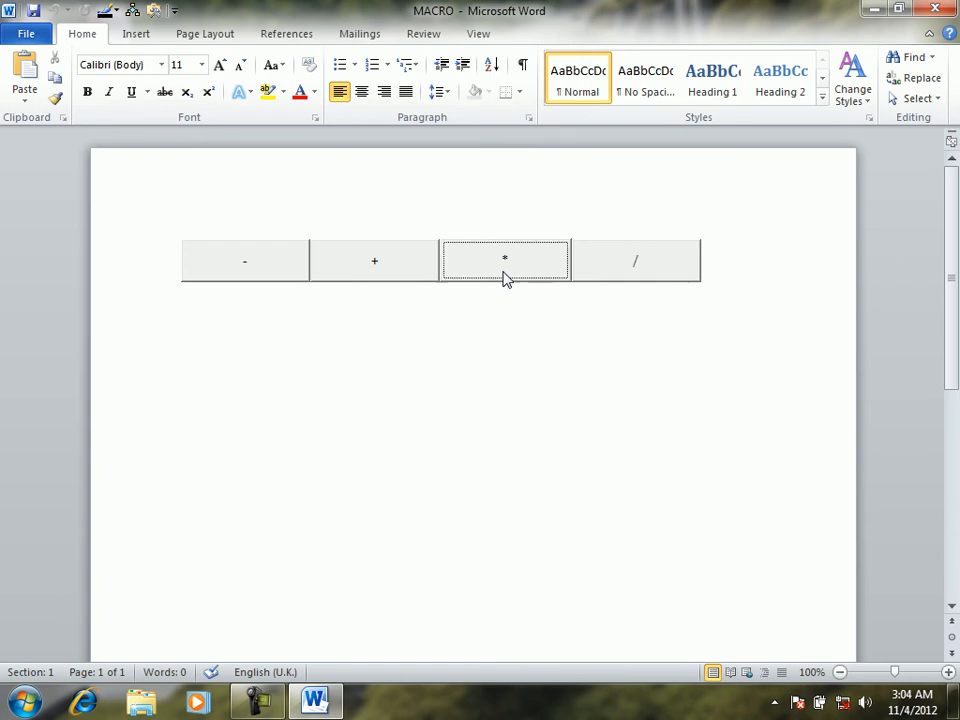
click(420, 272)
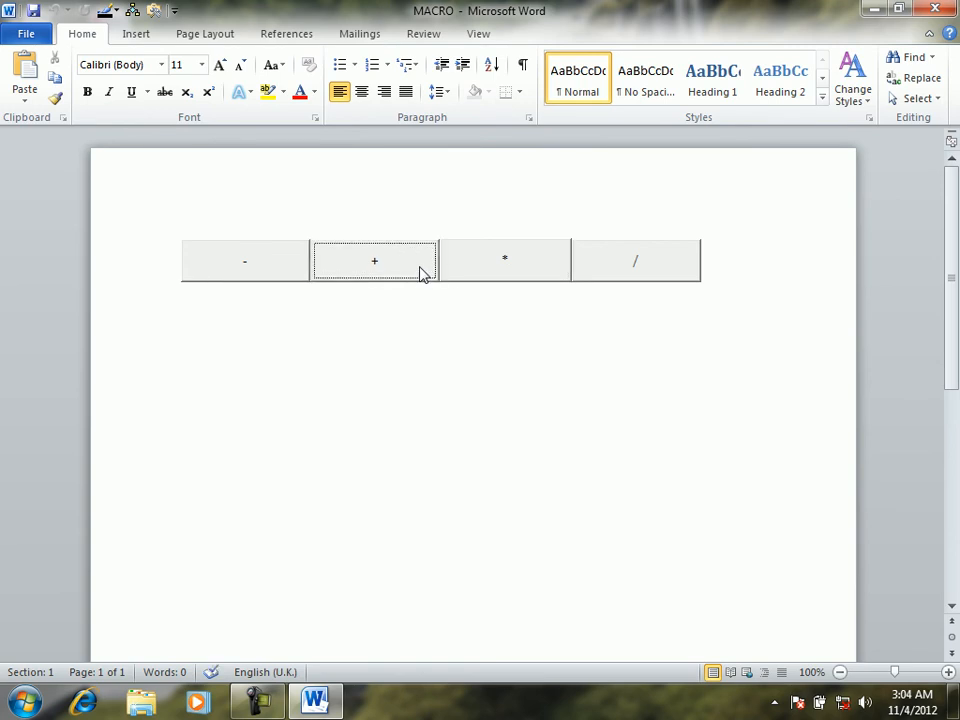
Step: Close the MACRO document without saving changes
double_click(304, 229)
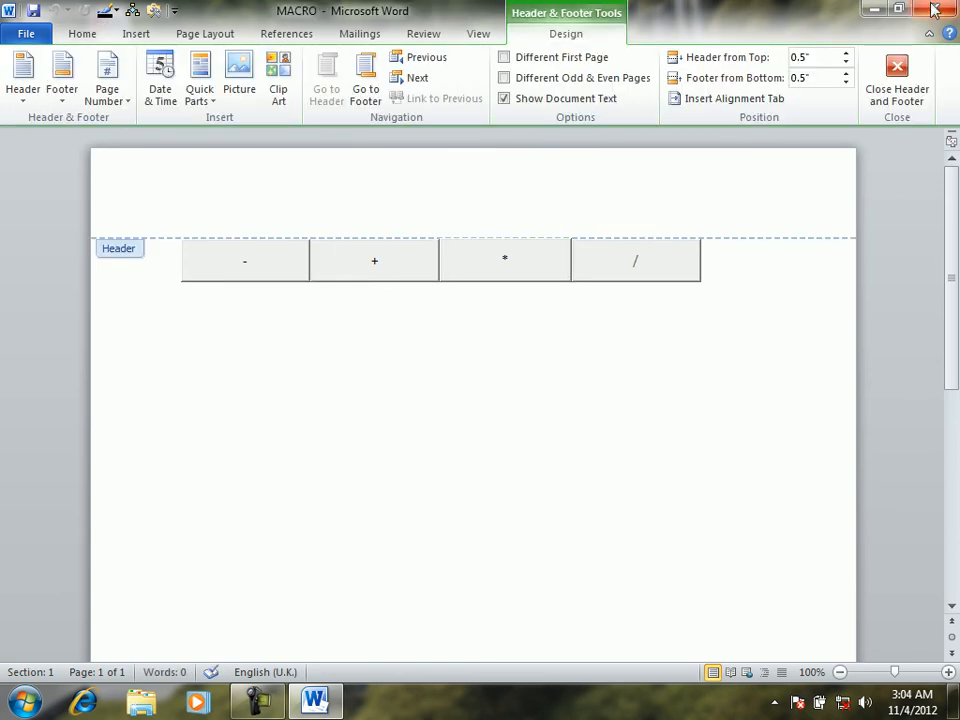
key(alt+F4)
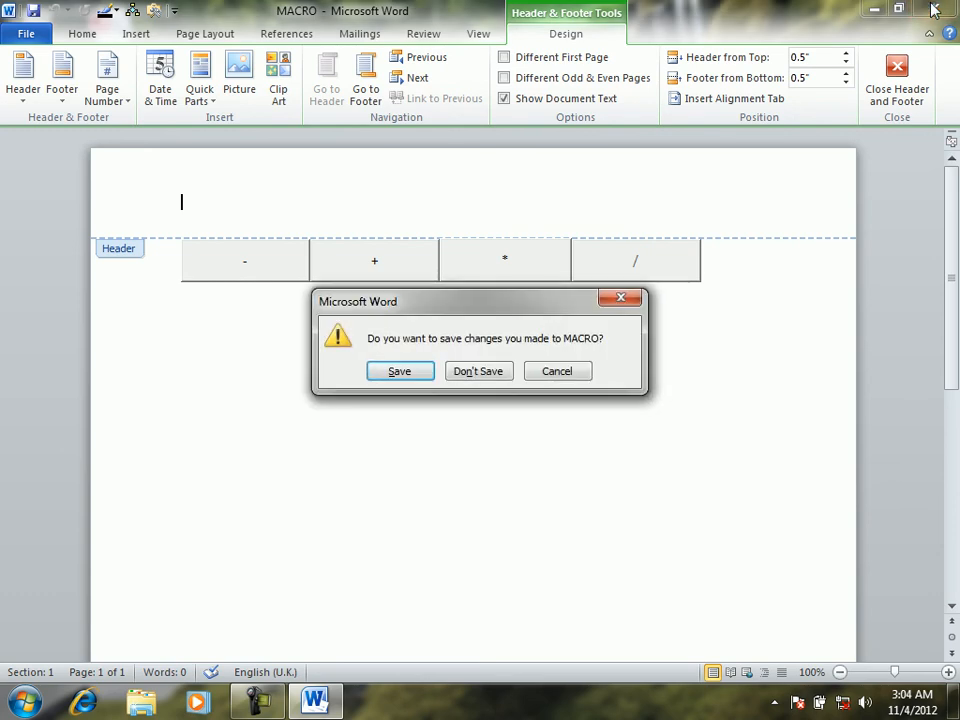
click(494, 378)
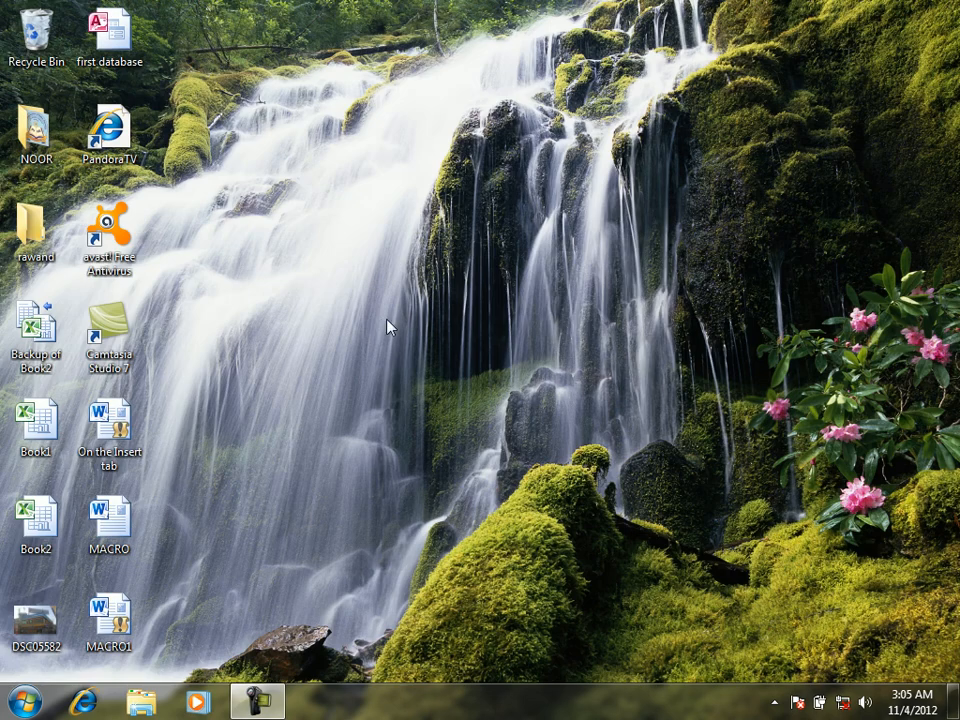
Step: Open the MACRO1 document from the desktop and enable its blocked active content
double_click(122, 612)
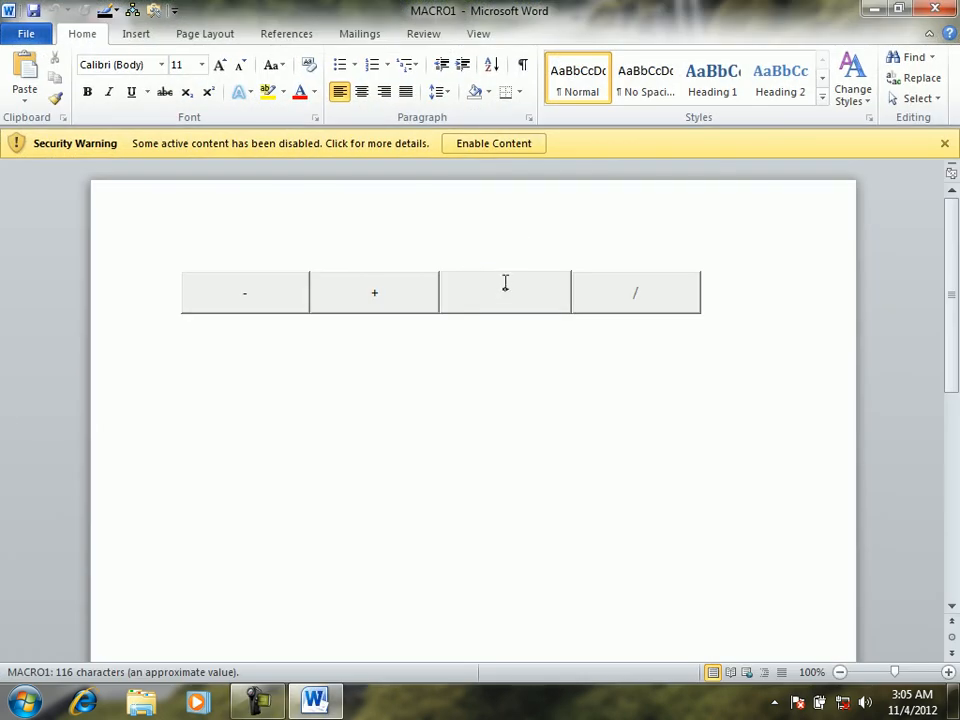
click(484, 150)
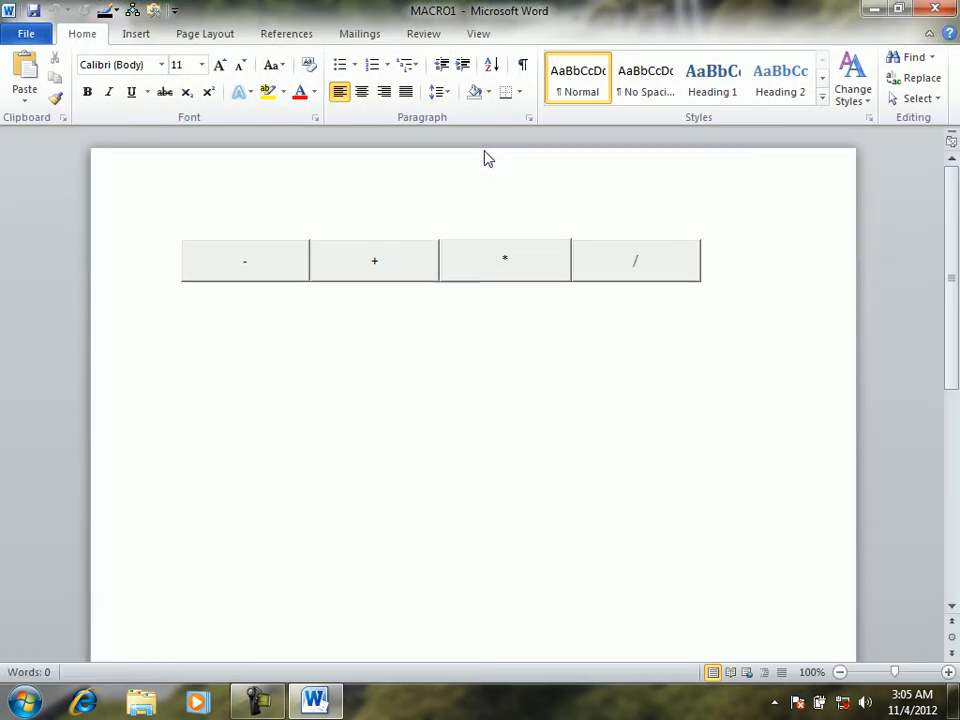
Step: Try the "*" button in MACRO1, dismiss its input prompt without a value and end the macro
click(518, 262)
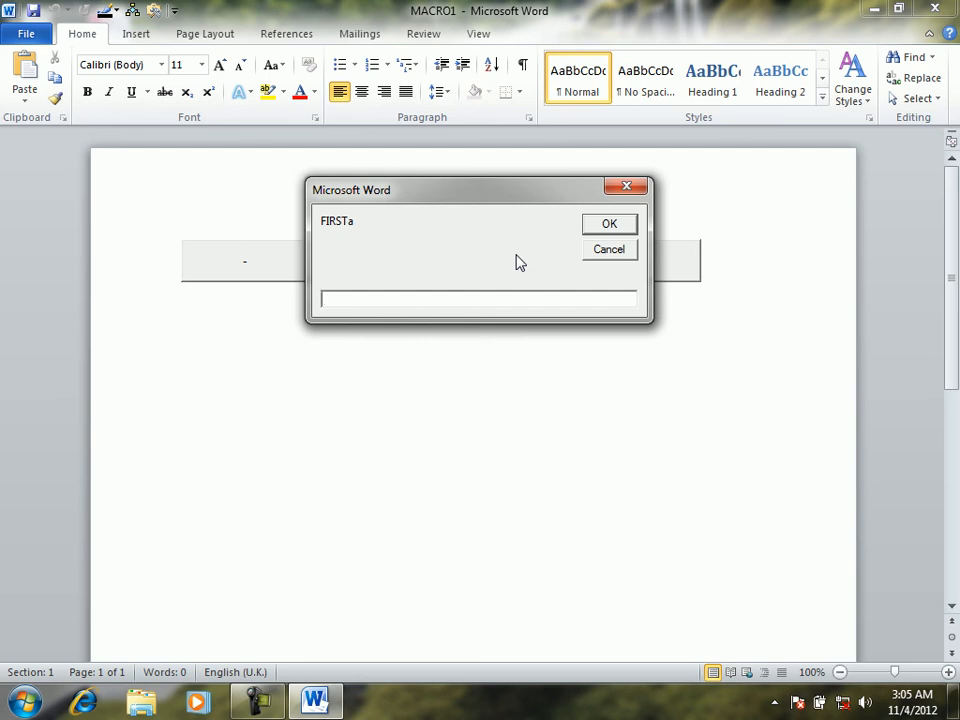
click(636, 190)
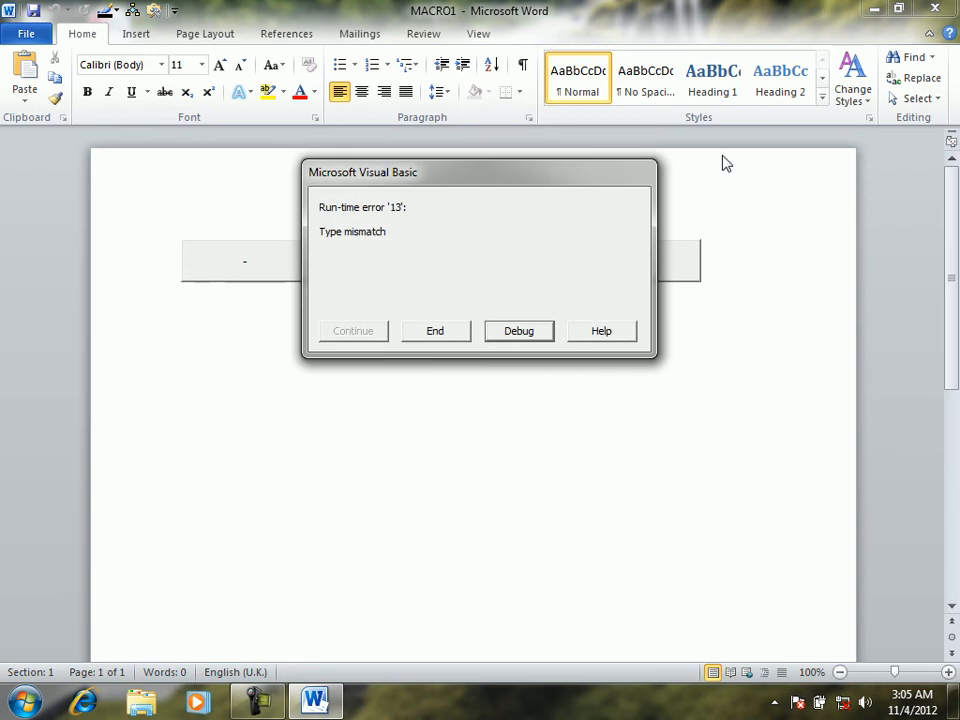
click(440, 330)
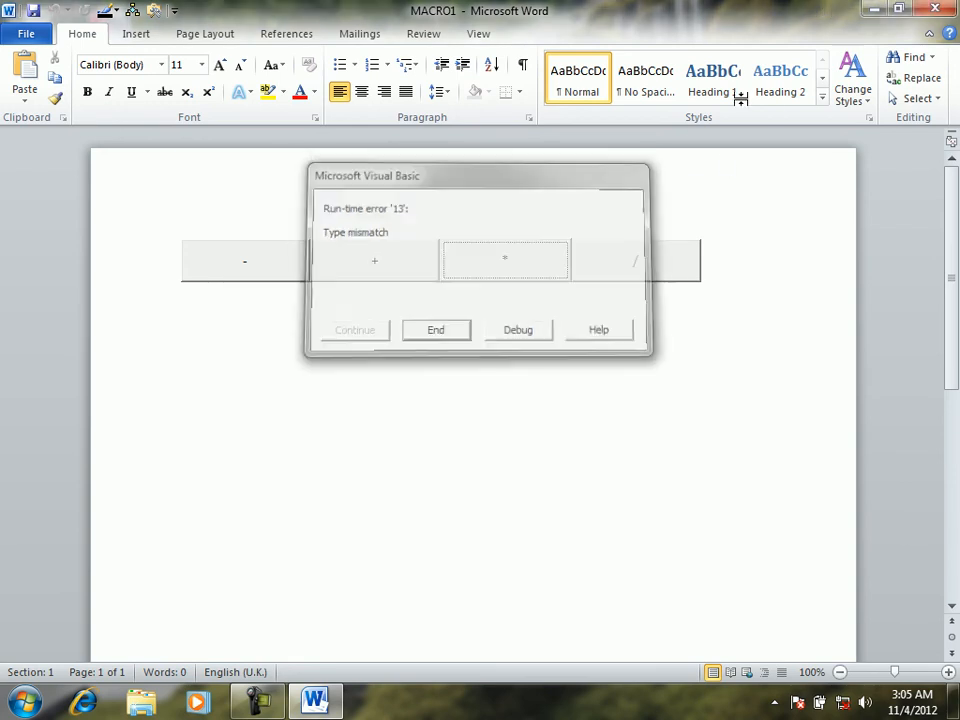
Step: View the available macros and examine the Organizer's macro project items for MACRO1 and Normal.dotm, closing it without changes
click(479, 34)
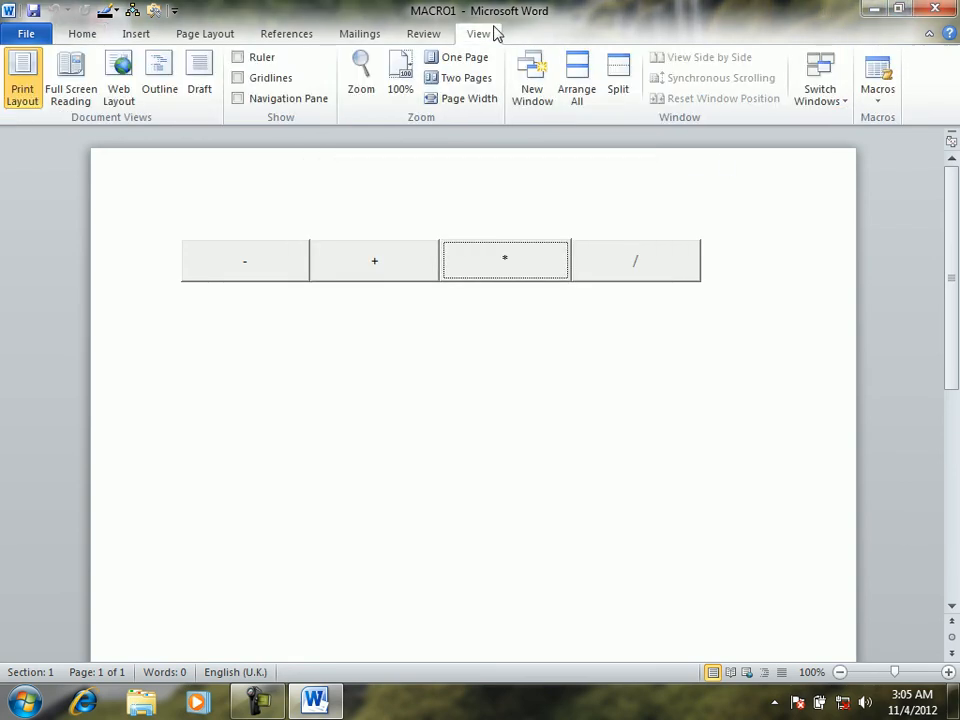
click(882, 105)
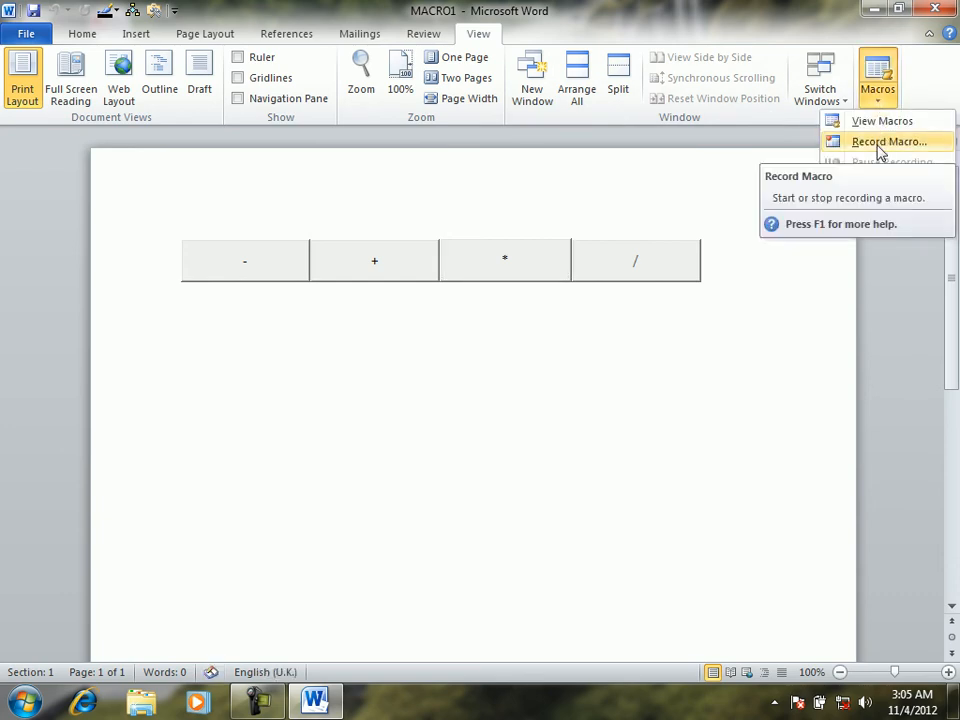
click(878, 127)
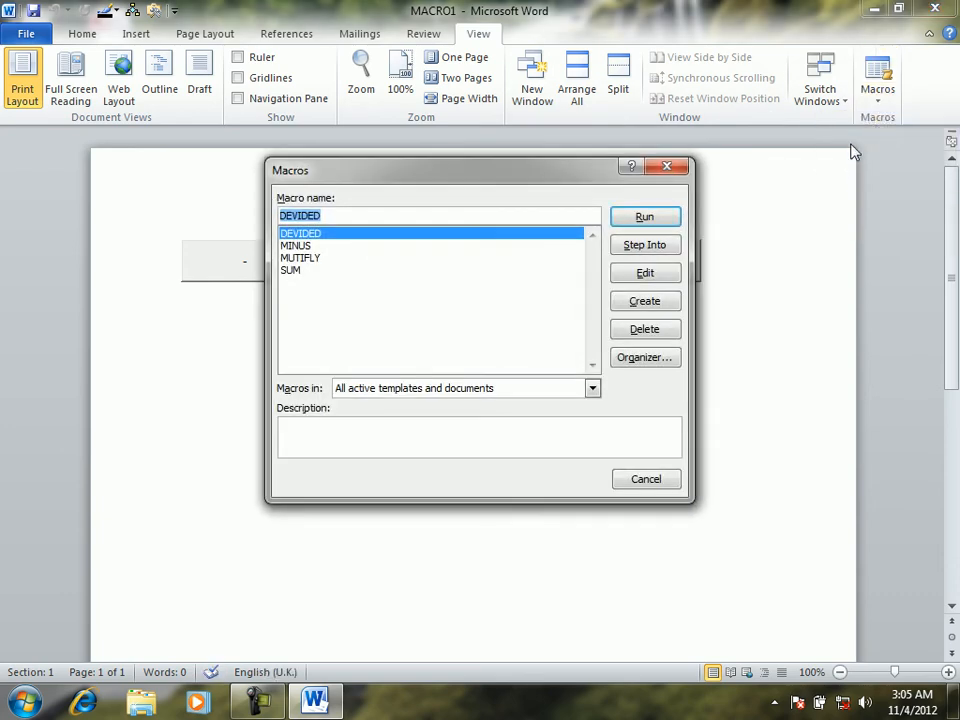
click(638, 358)
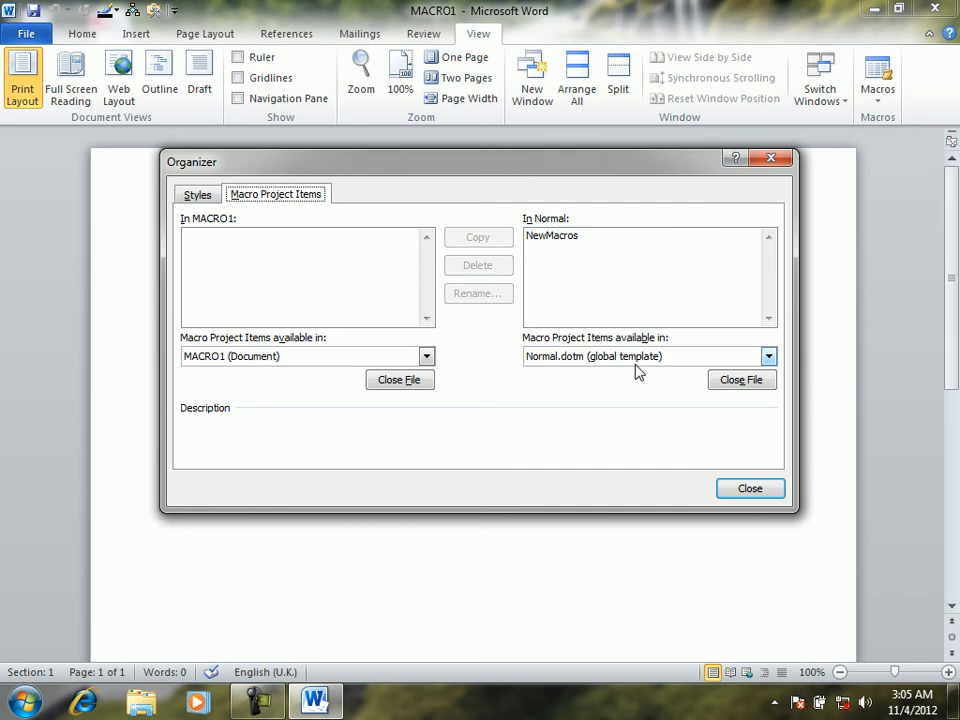
click(744, 496)
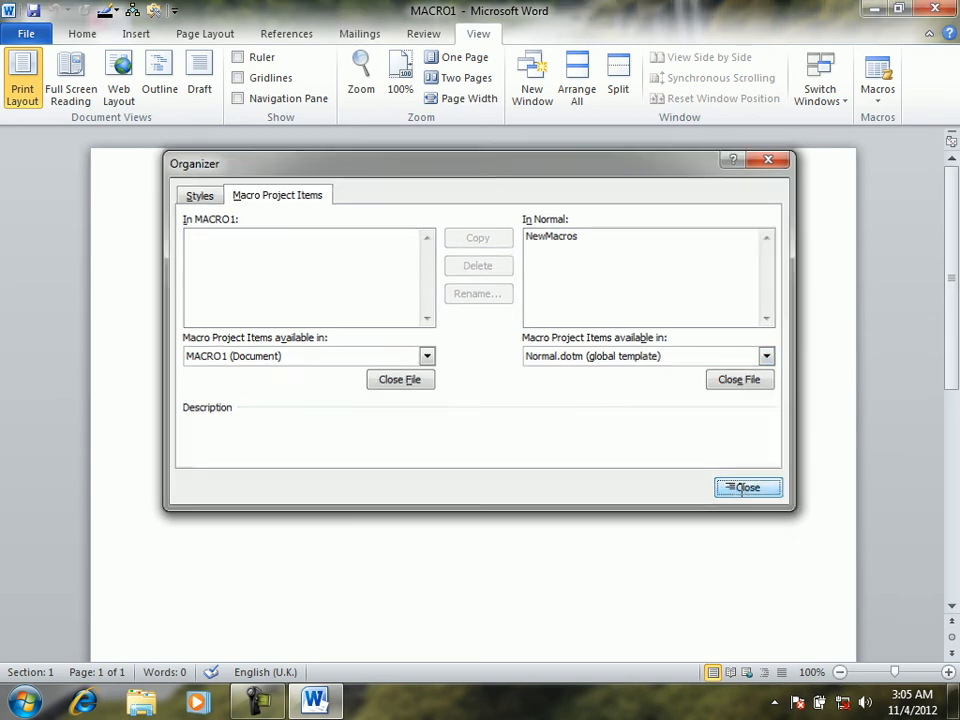
Step: Reopen the macro list and set it to show the built-in Word commands
click(878, 98)
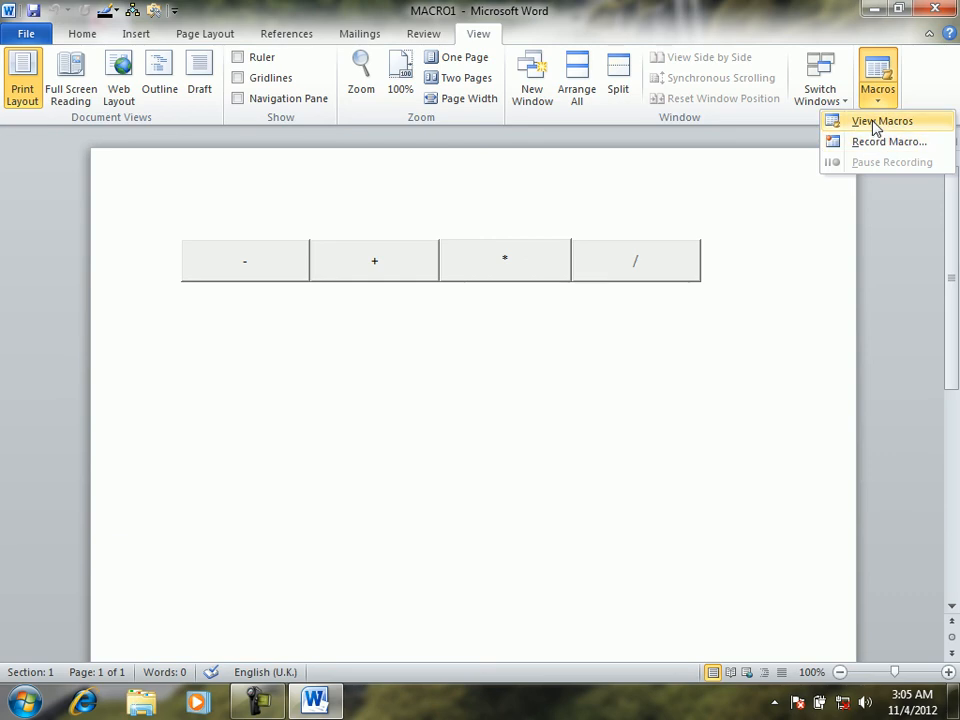
click(878, 123)
click(520, 390)
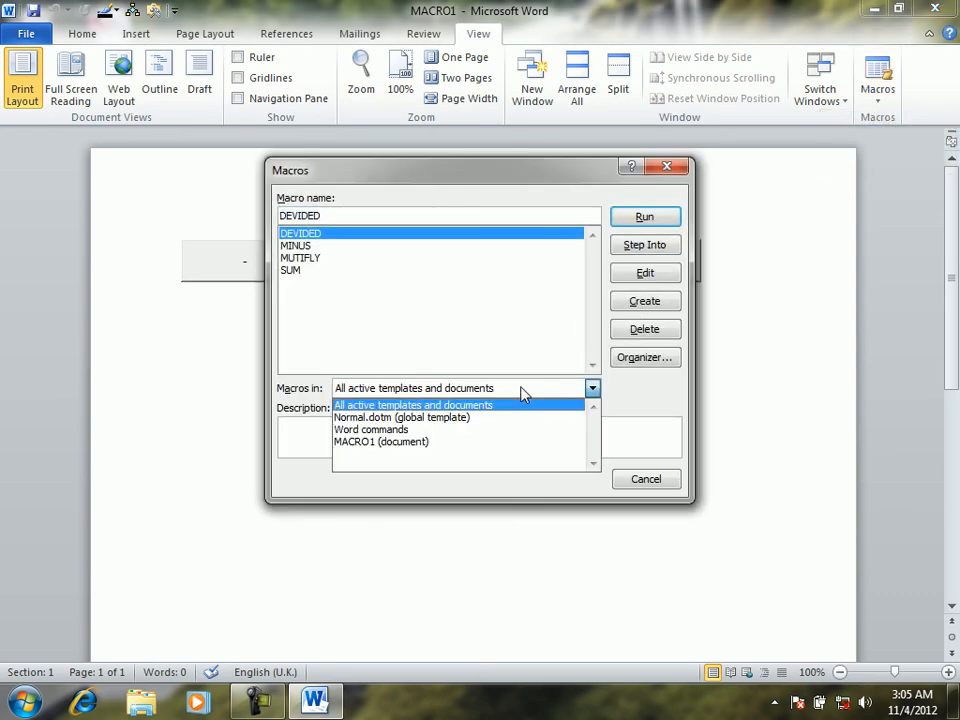
click(405, 432)
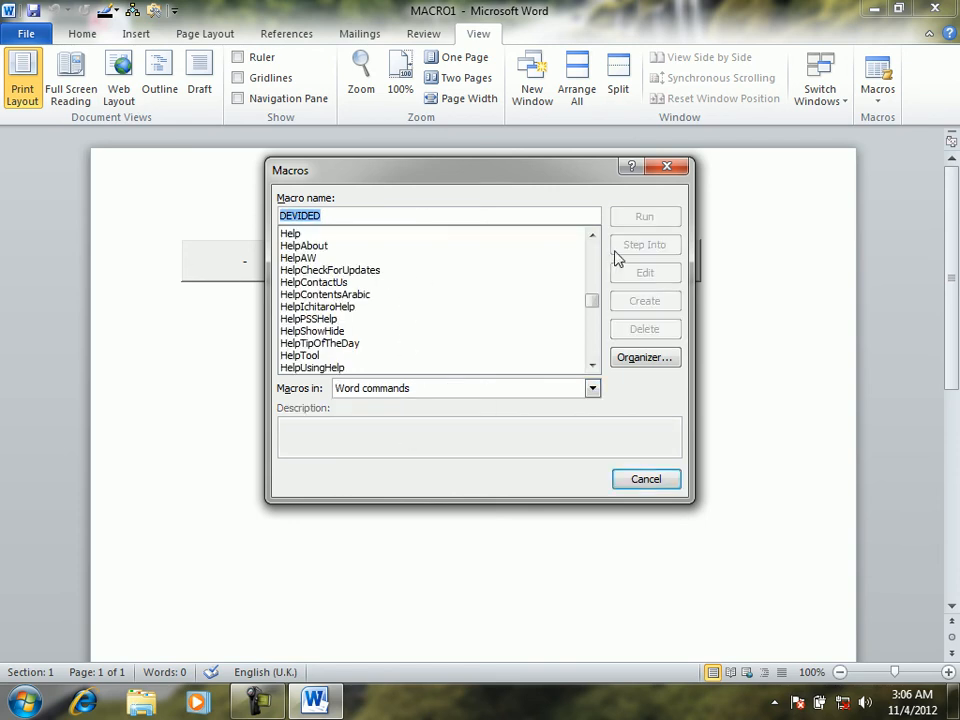
Step: Examine the Word commands near the end of the macro list
drag(593, 302, 597, 346)
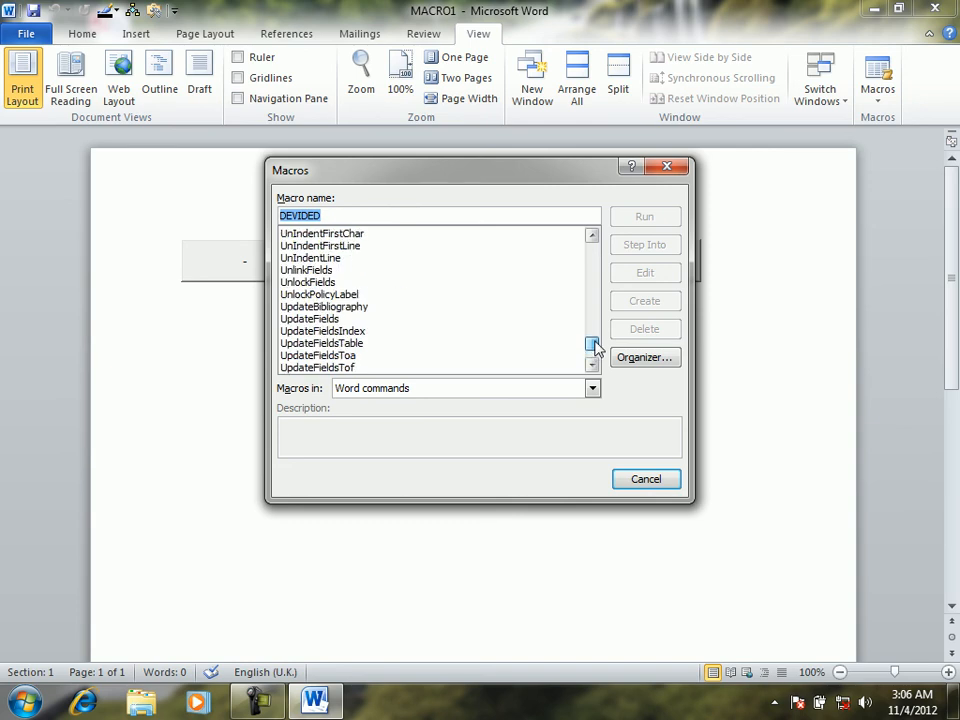
click(592, 236)
click(592, 236)
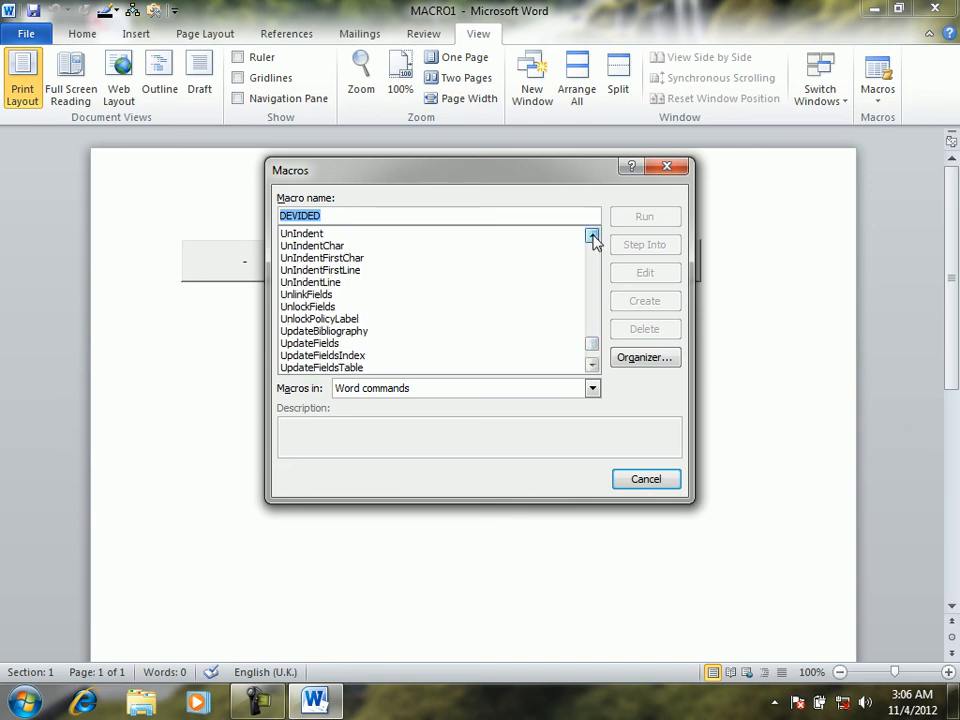
click(592, 236)
click(592, 236)
click(592, 236)
click(592, 236)
click(592, 236)
click(592, 236)
click(592, 236)
click(592, 236)
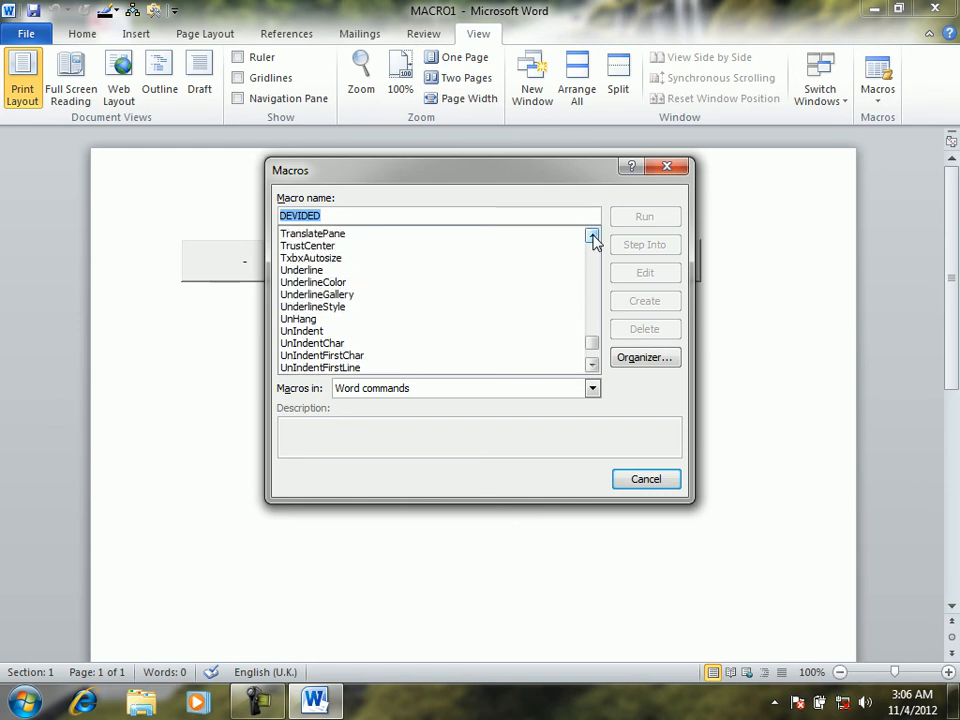
click(592, 236)
click(592, 236)
click(592, 236)
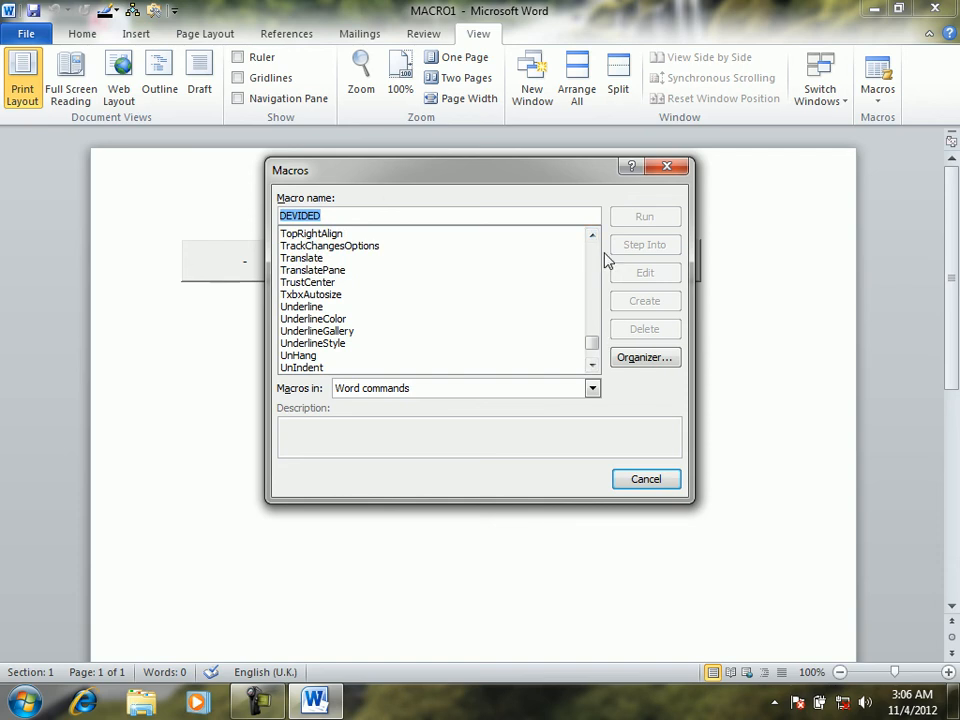
Step: Find the AutoScroll command among the Word commands and run it on the MACRO1 document
drag(592, 345, 591, 251)
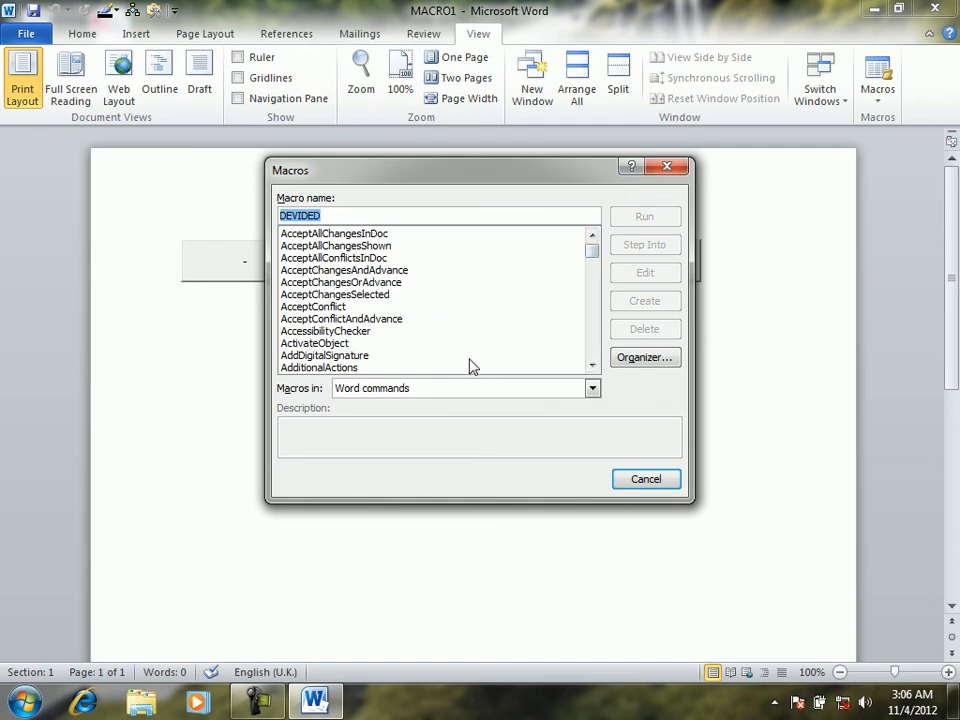
click(592, 366)
click(592, 366)
click(592, 367)
click(592, 367)
click(592, 367)
click(592, 367)
click(592, 367)
click(592, 367)
click(592, 367)
click(592, 367)
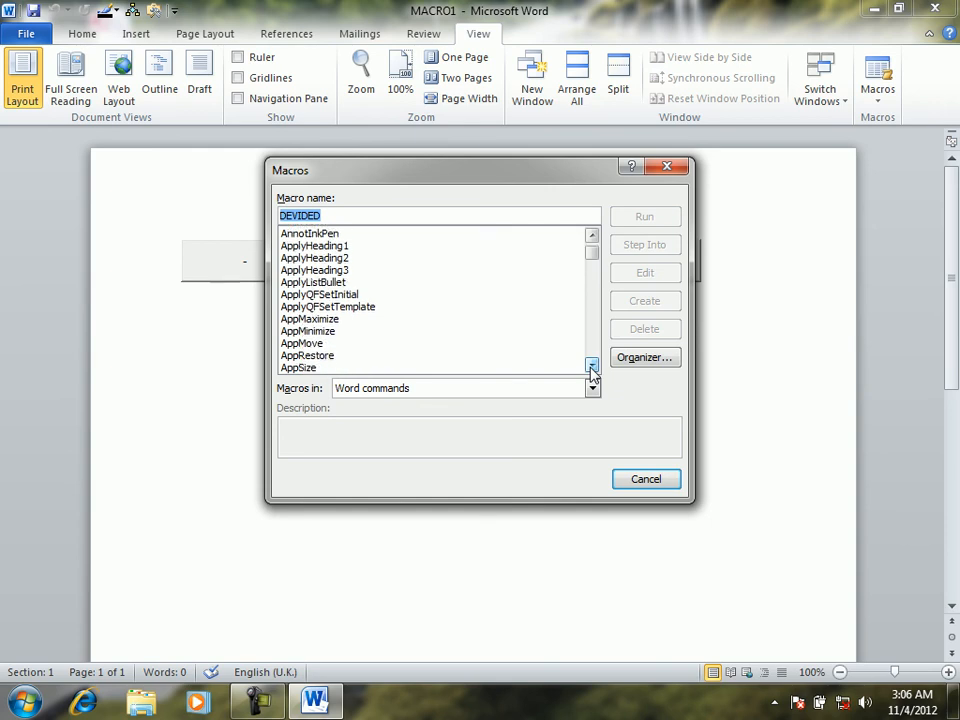
click(592, 367)
click(592, 367)
click(592, 367)
click(592, 367)
click(592, 367)
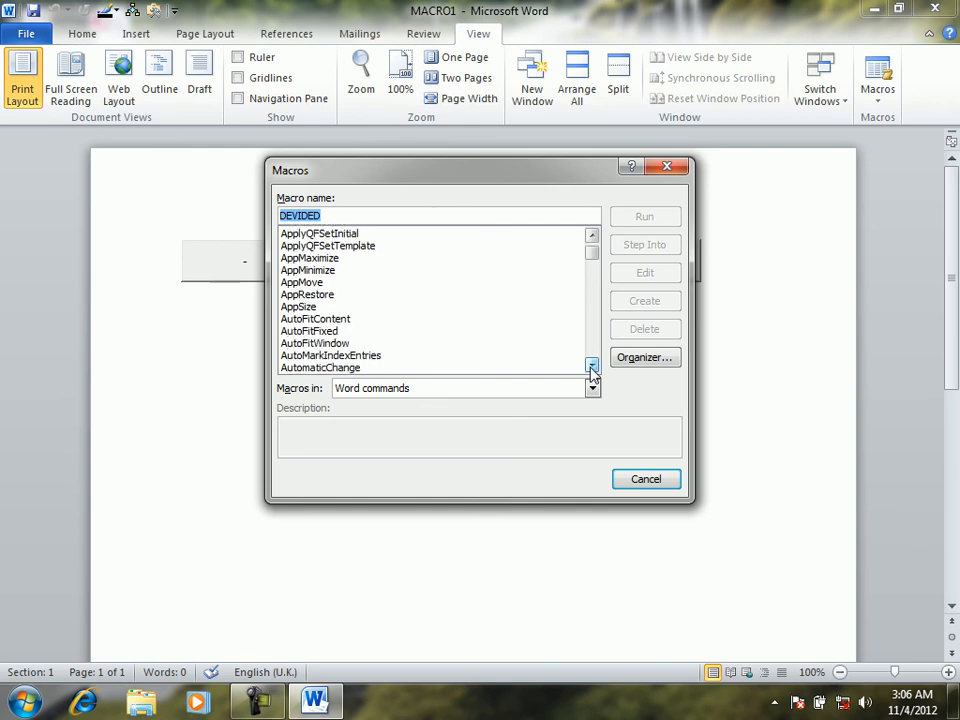
click(592, 367)
click(592, 367)
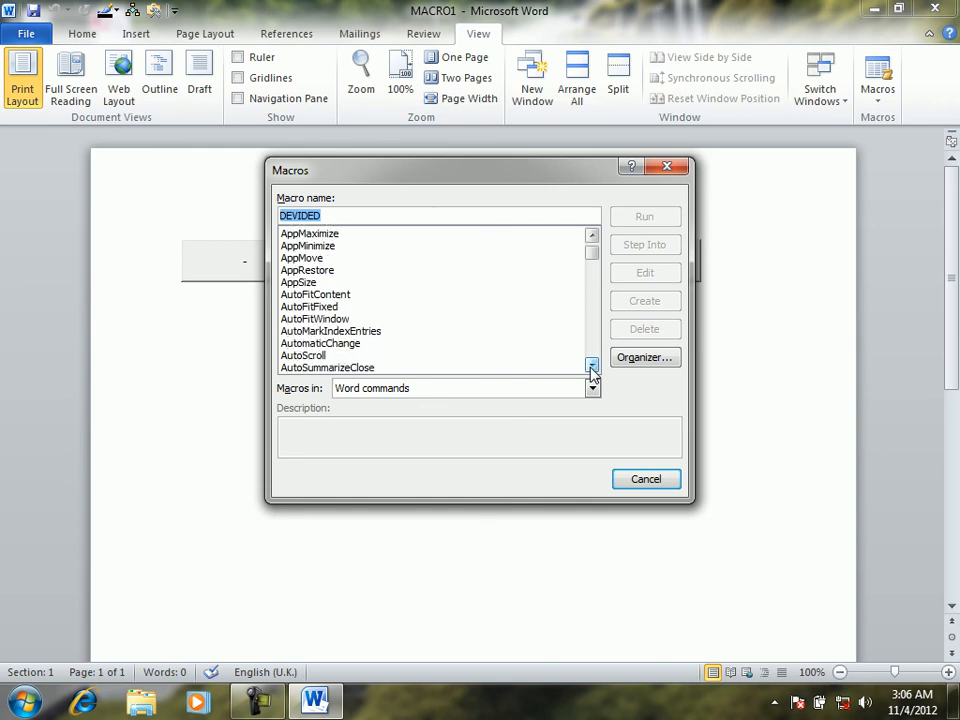
click(305, 356)
click(643, 216)
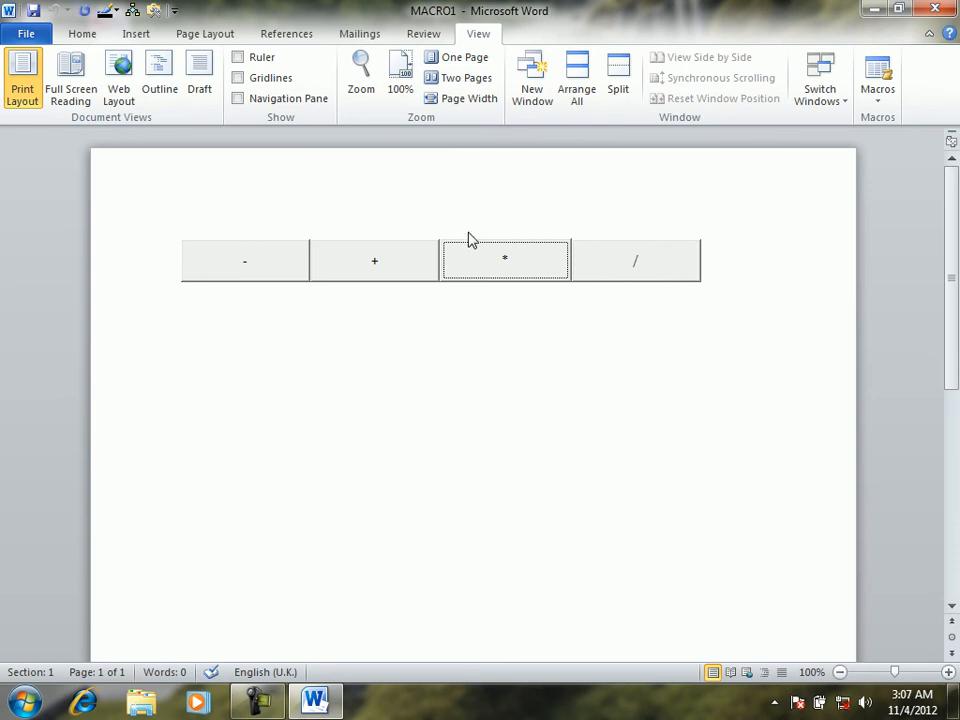
Step: Run the ListCommands command to create a new document listing the current keyboard settings
click(876, 110)
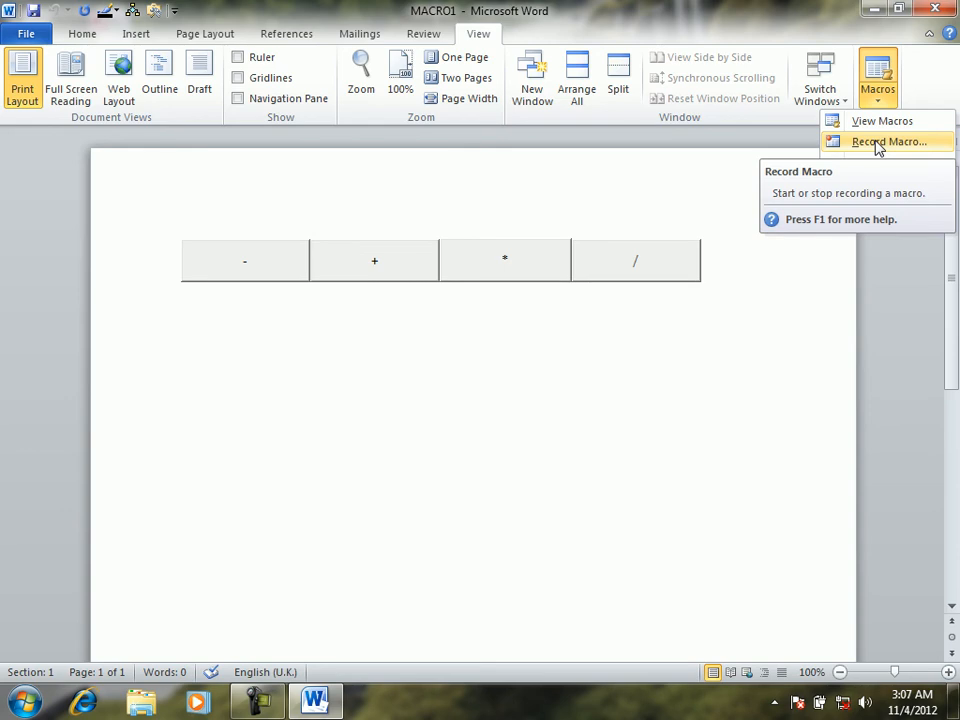
click(872, 121)
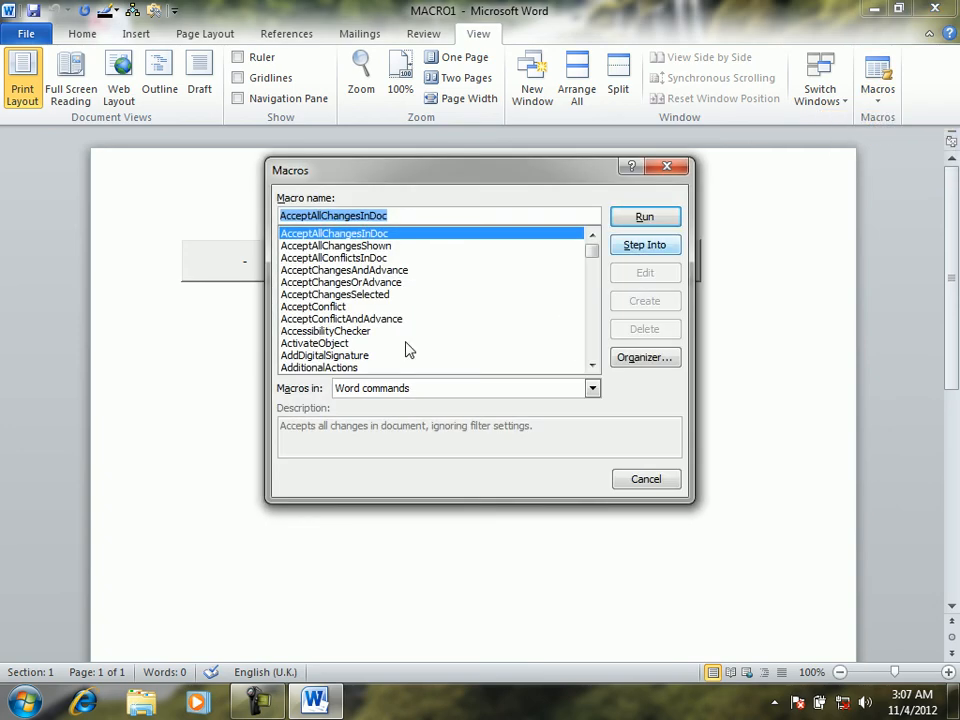
click(380, 283)
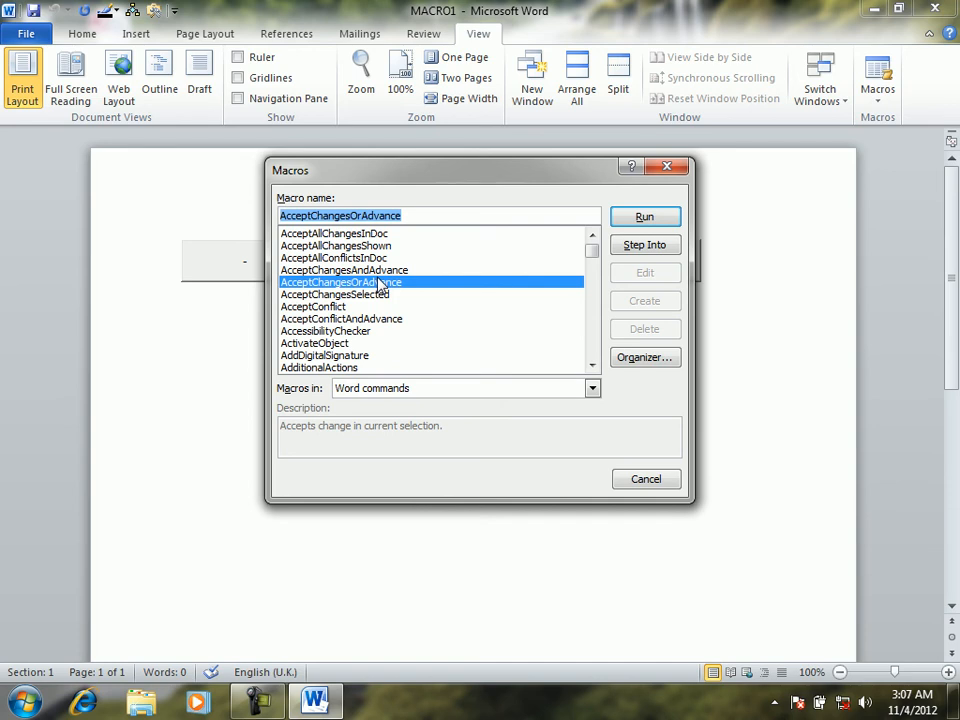
text(LIS)
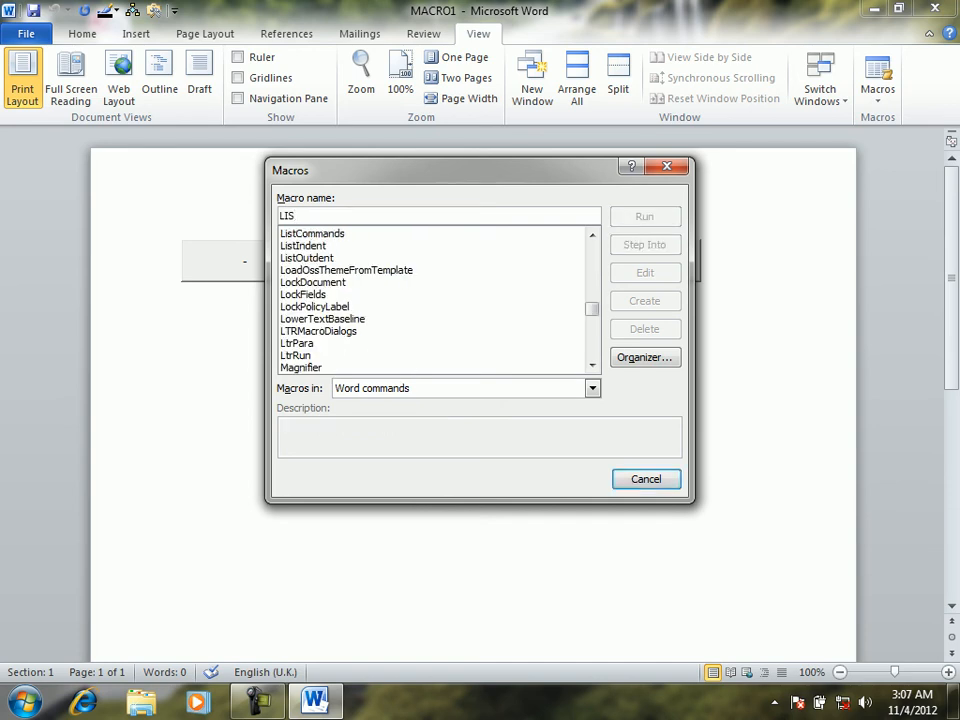
click(340, 235)
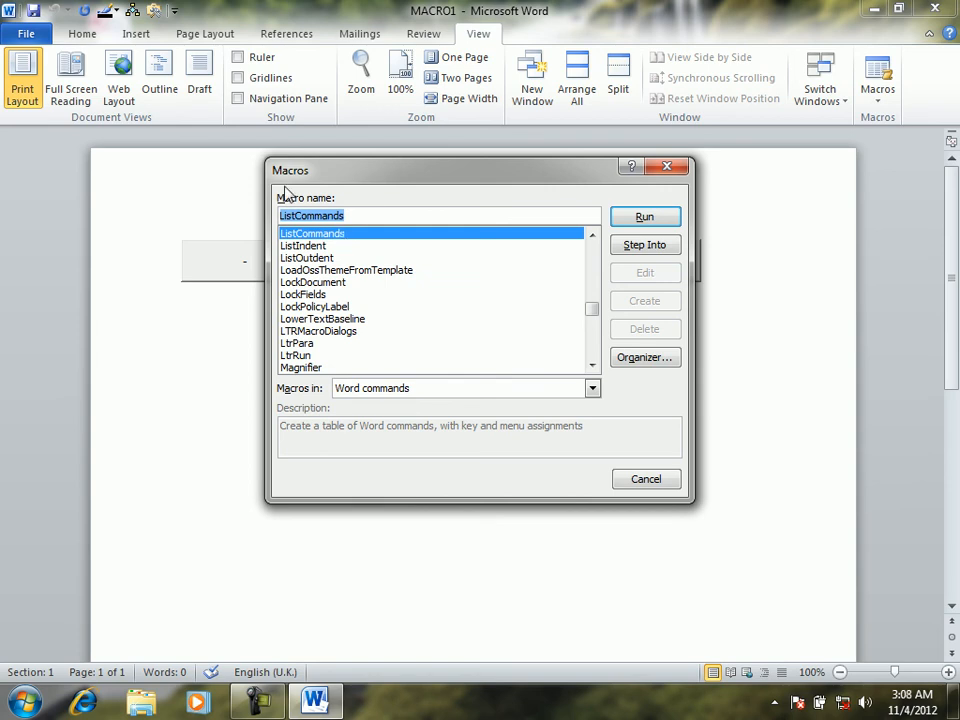
click(645, 218)
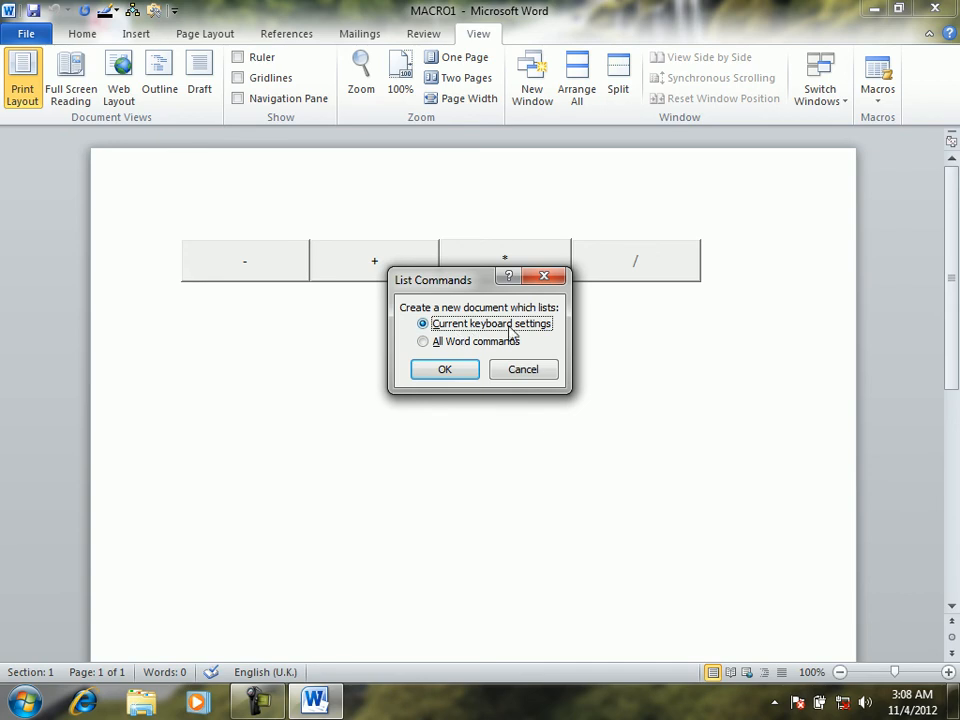
click(445, 370)
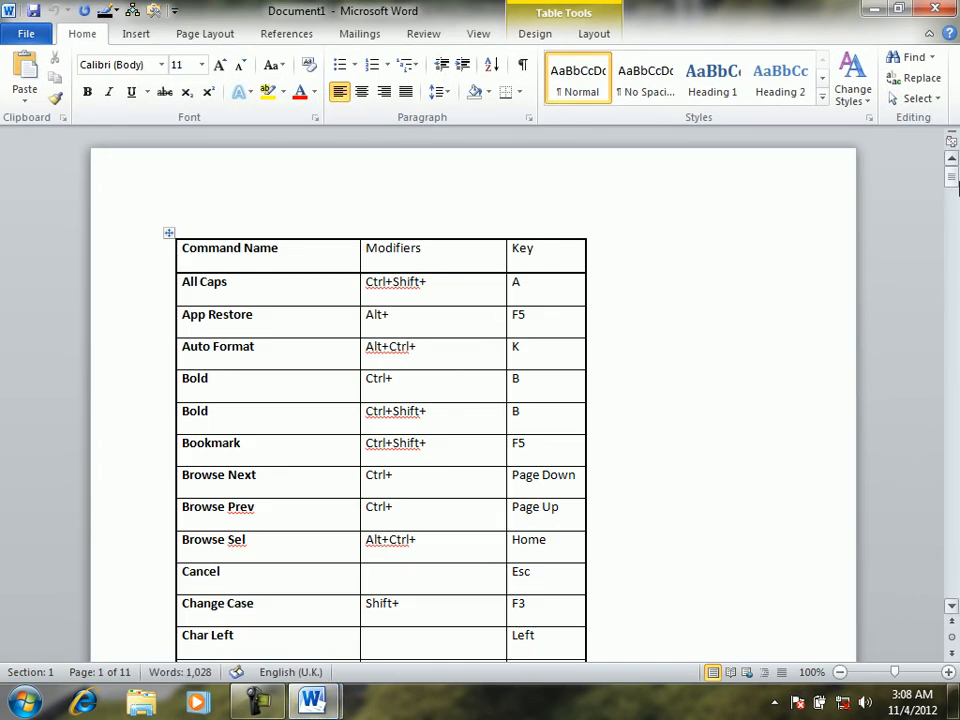
Step: Read through the generated table of command names, modifiers and shortcut keys
key(Down)
key(Down)
key(Down)
key(Down)
key(Down)
key(Down)
key(Down)
key(Down)
key(Down)
key(Down)
key(Down)
key(Down)
key(Down)
key(Down)
key(Down)
key(Down)
key(Down)
key(Down)
key(Down)
key(Down)
key(Down)
key(Down)
key(Down)
key(Down)
key(Down)
key(Down)
key(Down)
key(Down)
key(Down)
key(Down)
key(Down)
key(Down)
key(Down)
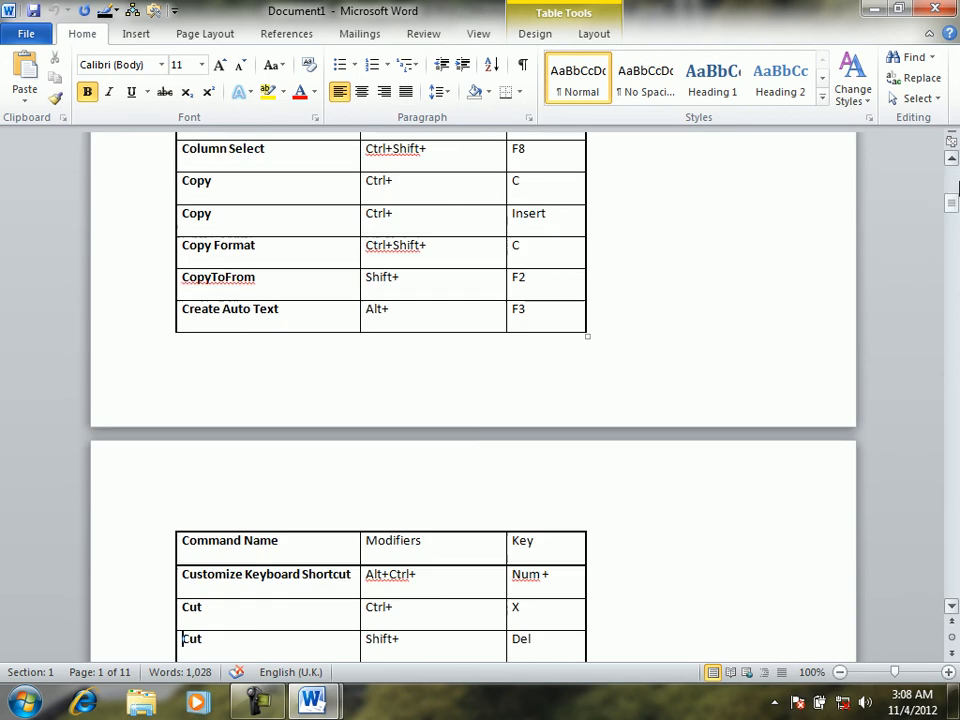
key(Down)
key(Down)
key(Down)
key(Down)
key(Down)
key(Down)
key(Down)
key(Down)
key(Down)
key(Down)
key(Down)
key(Down)
key(Down)
key(Down)
key(Down)
key(Down)
key(Down)
key(Down)
key(Down)
key(Down)
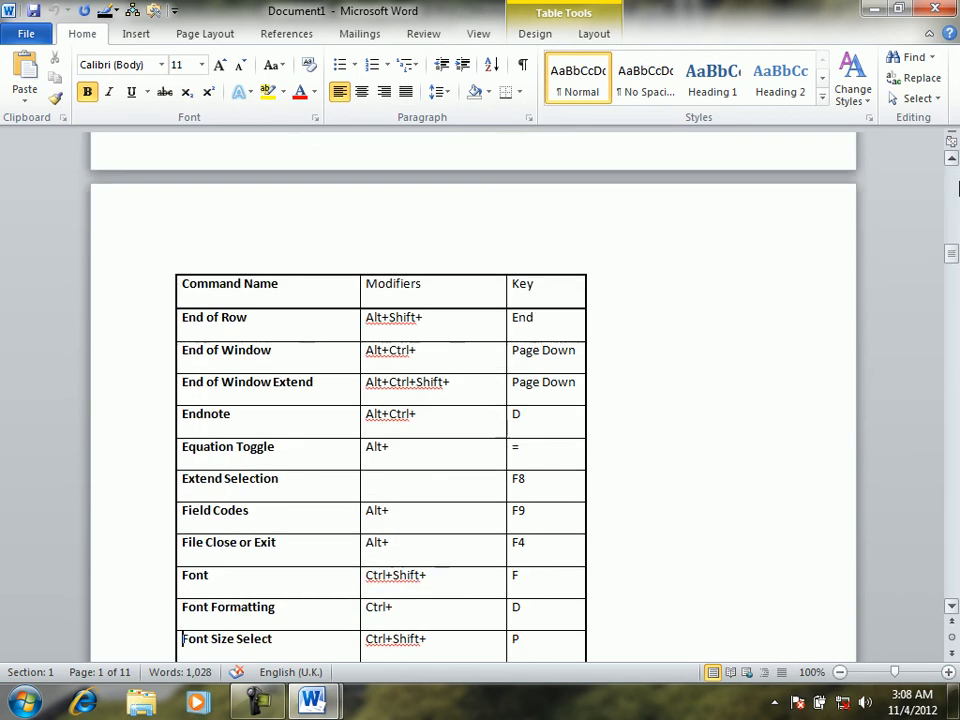
key(Down)
key(Down)
key(Down)
key(Down)
key(Down)
key(Down)
key(Down)
key(Down)
key(Down)
key(Down)
key(Down)
key(Down)
key(Down)
key(Down)
key(Down)
key(Down)
key(Down)
key(Down)
key(Down)
key(Down)
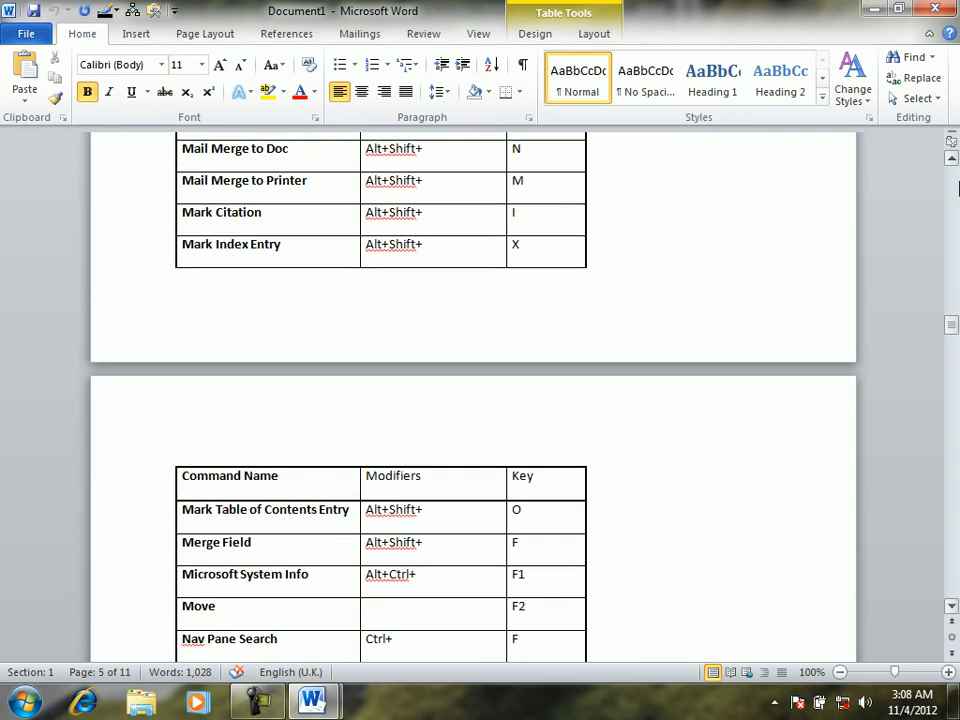
key(Up)
key(Up)
key(Up)
key(Up)
key(Up)
key(Up)
key(Up)
key(Up)
key(Up)
key(Up)
key(Up)
key(Up)
key(Up)
key(Up)
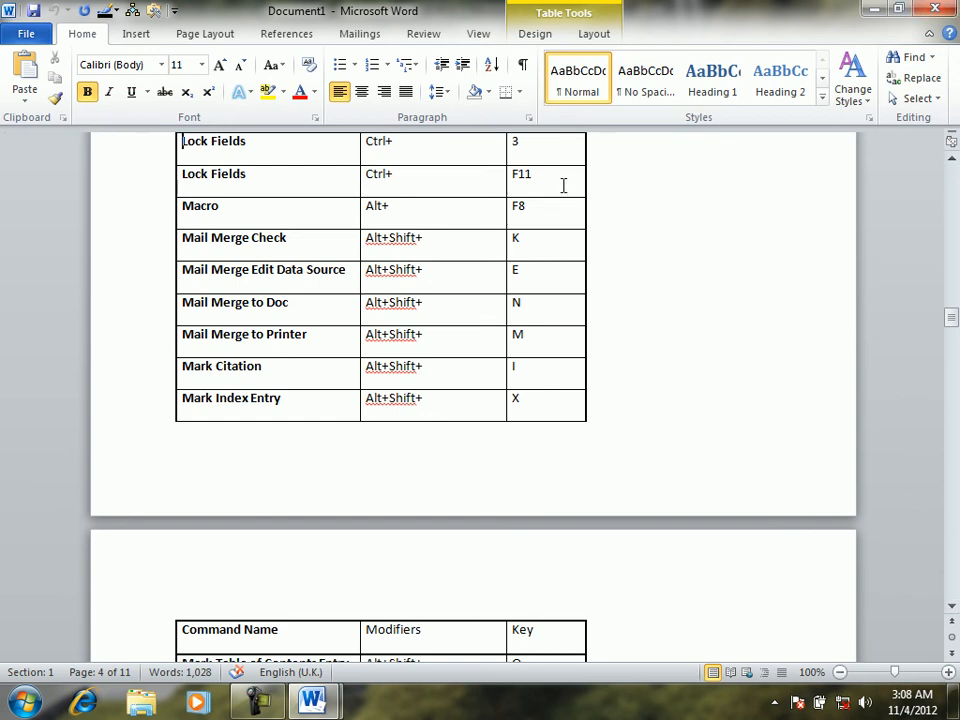
Step: Examine the shortcut table's key assignments from the Macro command through the outline, page and paragraph movement commands
click(542, 208)
key(Down)
key(Down)
key(Down)
key(Down)
key(Down)
key(Down)
key(Down)
key(Down)
key(Down)
key(Down)
key(Down)
key(Down)
key(Down)
key(Down)
key(Down)
key(Down)
key(Down)
key(Down)
key(Down)
key(Down)
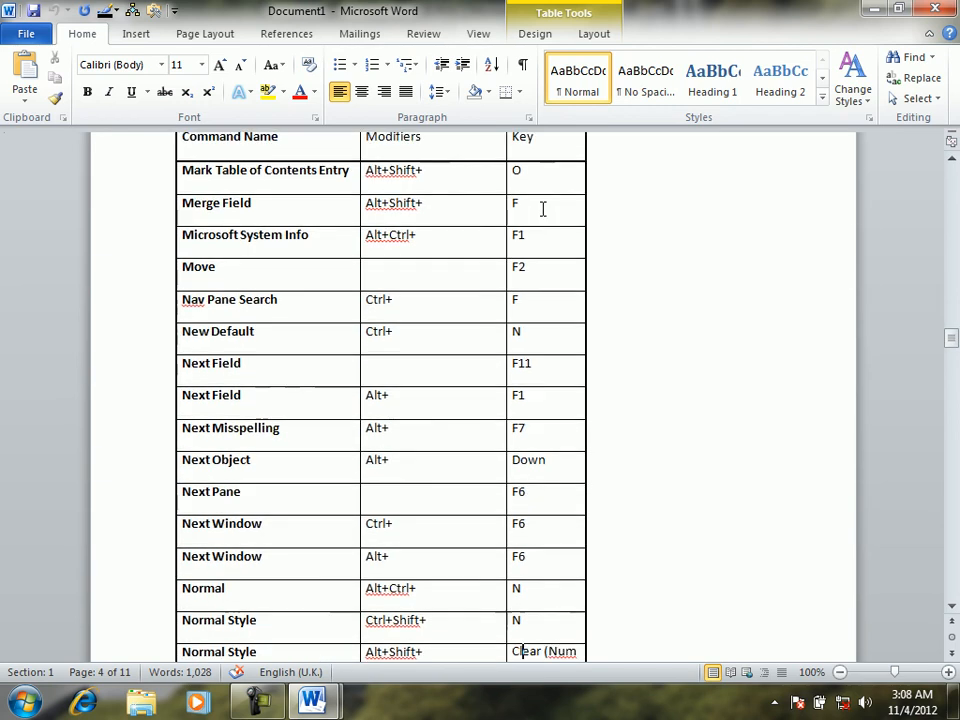
key(Down)
key(Down)
key(Down)
key(Down)
key(Down)
key(Down)
key(Down)
key(Down)
key(Down)
key(Down)
key(Down)
key(Down)
key(Down)
key(Down)
key(Down)
key(Down)
key(Down)
key(Down)
key(Down)
key(Down)
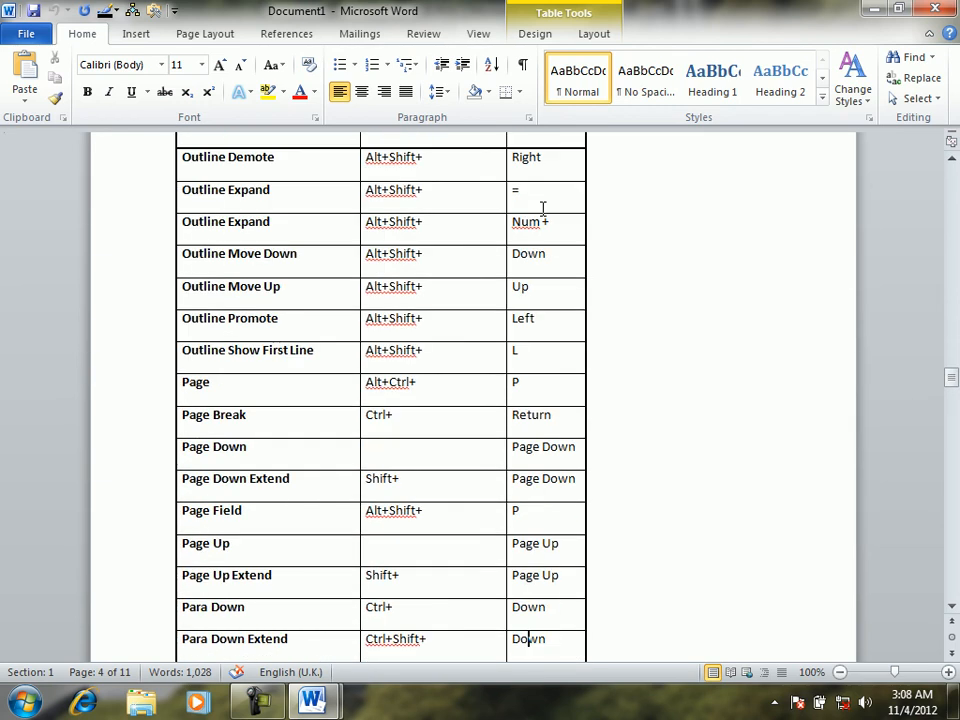
Step: Go back up the shortcut table to review the earlier entries, up to the font and field code commands
key(Up)
key(Up)
key(Up)
key(Up)
key(Up)
key(Up)
key(Up)
key(Up)
key(Up)
key(Up)
key(Up)
key(Up)
key(Up)
key(Up)
key(Up)
key(Up)
key(Up)
key(Up)
key(Up)
key(Up)
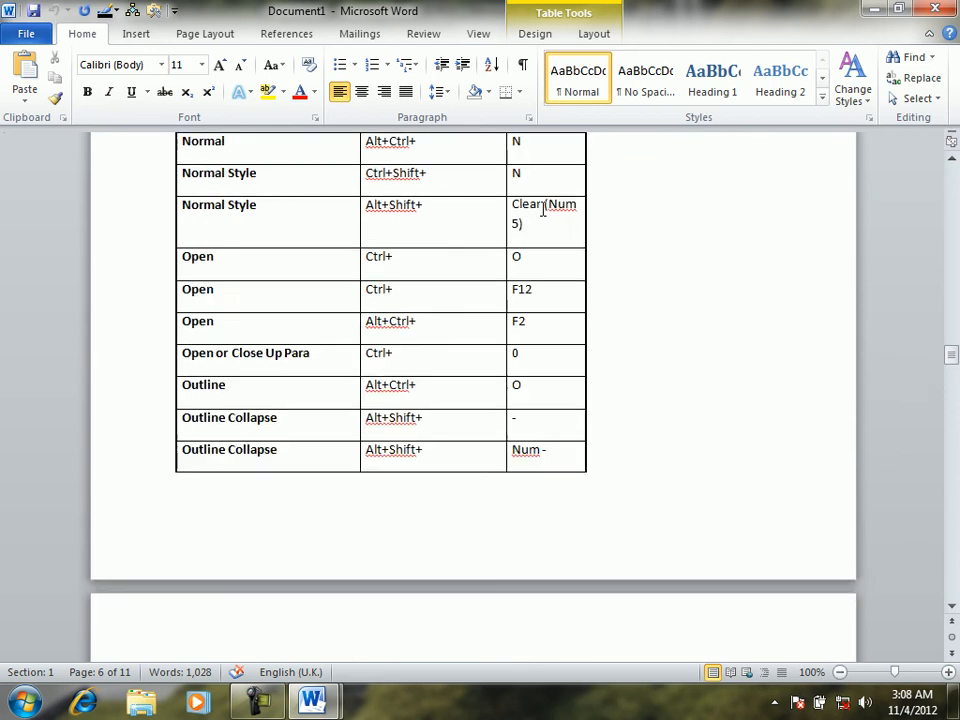
key(Up)
key(Up)
key(Up)
key(Up)
key(Up)
key(Up)
key(Up)
key(Up)
key(Up)
key(Up)
key(Up)
key(Up)
key(Up)
key(Up)
key(Up)
key(Up)
key(Up)
key(Up)
key(Up)
key(Up)
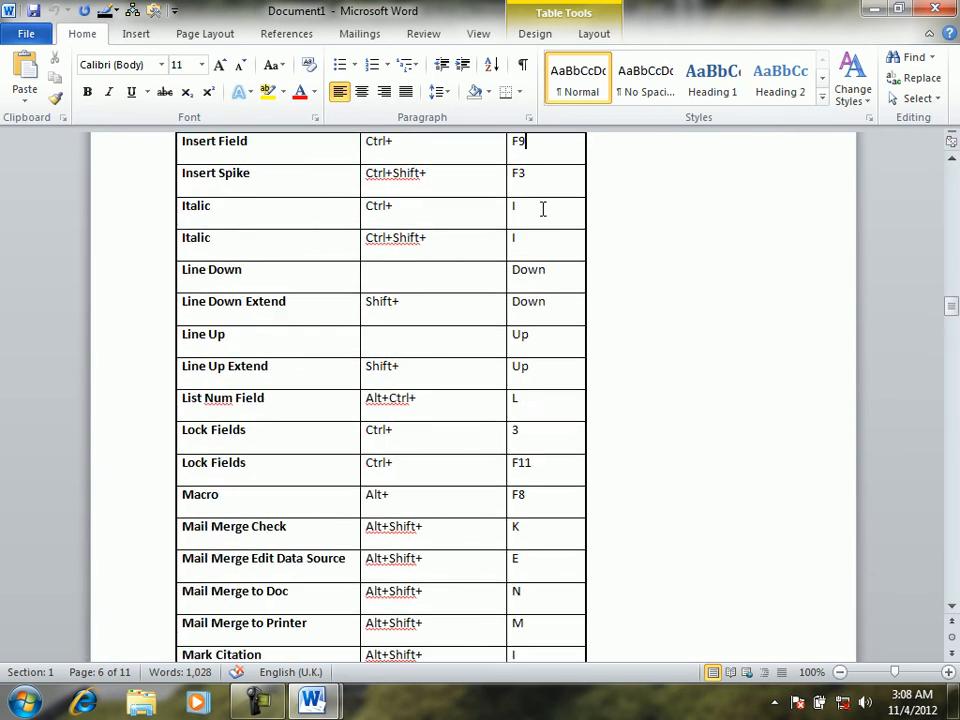
key(Up)
key(Up)
key(Up)
key(Up)
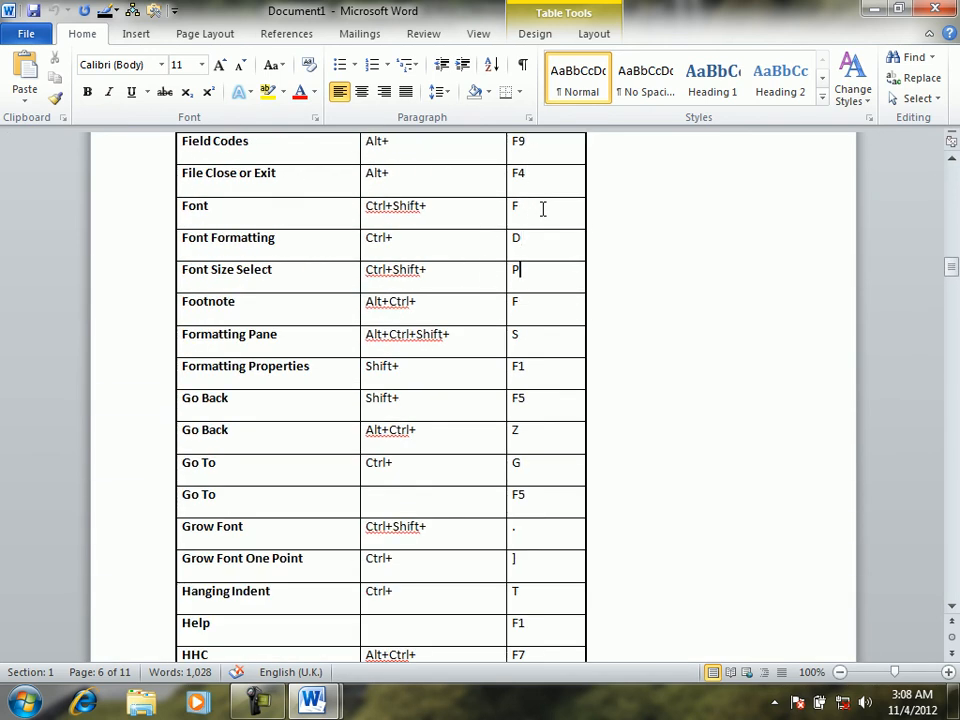
Step: Examine the shortcut table's key assignments from the font size commands down through the heading, font shrinking and start-of-row commands
key(Down)
key(Down)
key(Down)
key(Down)
key(Down)
key(Down)
key(Down)
key(Down)
key(Down)
key(Down)
key(Down)
key(Down)
key(Down)
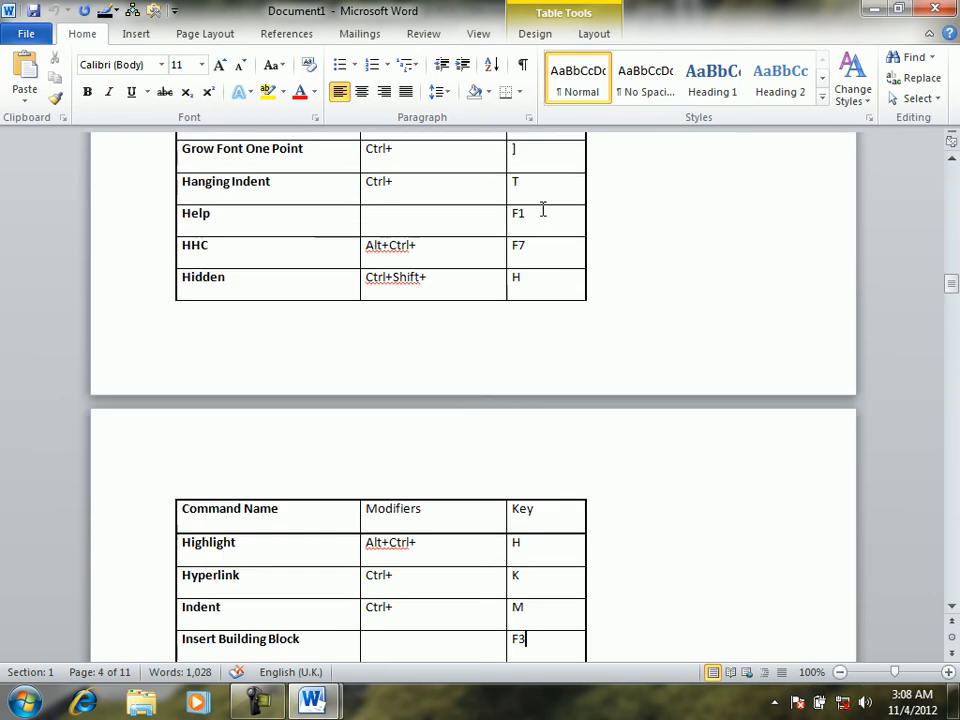
key(Down)
key(Down)
key(Down)
key(Down)
key(Down)
key(Down)
key(Down)
key(Down)
key(Down)
key(Down)
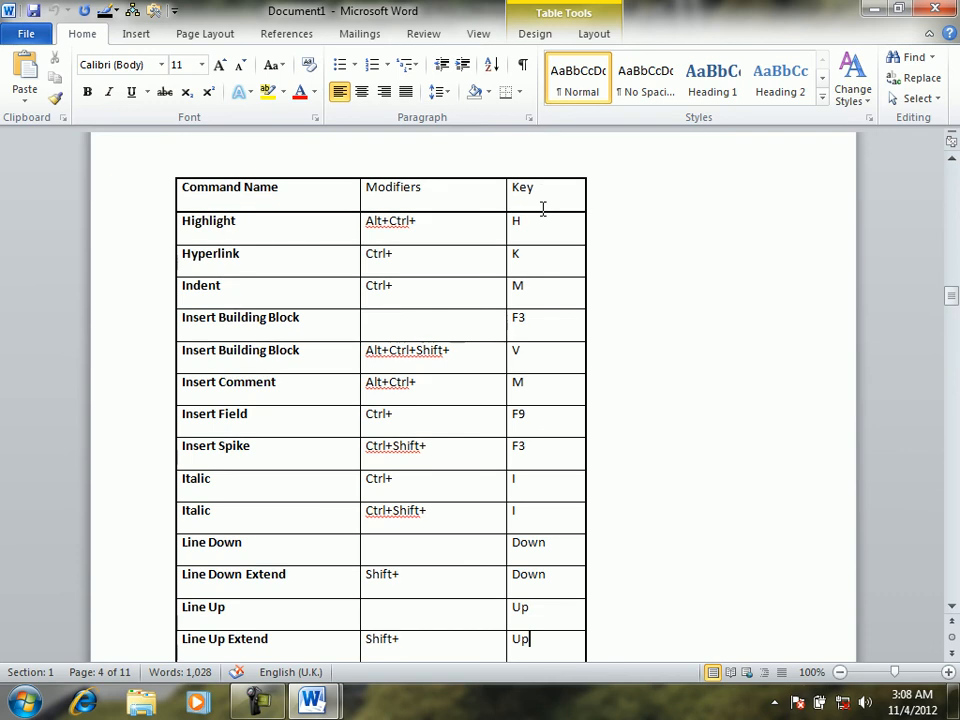
key(Down)
key(Down)
key(Down)
key(Down)
key(Down)
key(Down)
key(Down)
key(Down)
key(Down)
key(Down)
key(Down)
key(Down)
key(Down)
key(Down)
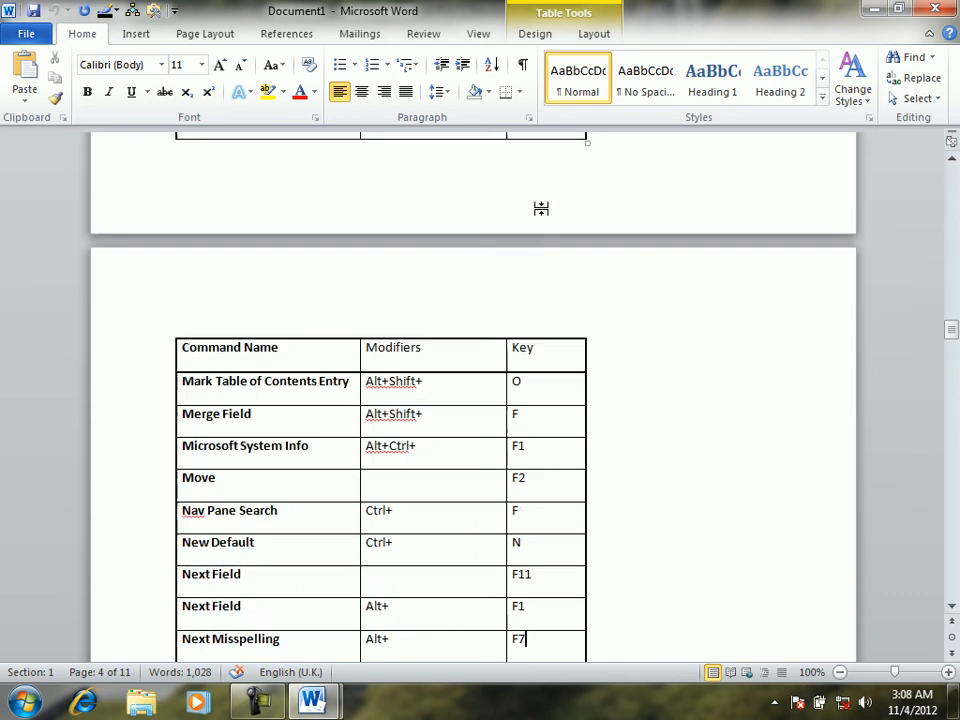
key(Down)
key(Down)
key(Down)
key(Down)
key(Down)
key(Down)
key(Down)
key(Down)
key(Down)
key(Down)
key(Down)
key(Down)
key(Down)
key(Down)
key(Down)
key(Down)
key(Down)
key(Down)
key(Down)
key(Down)
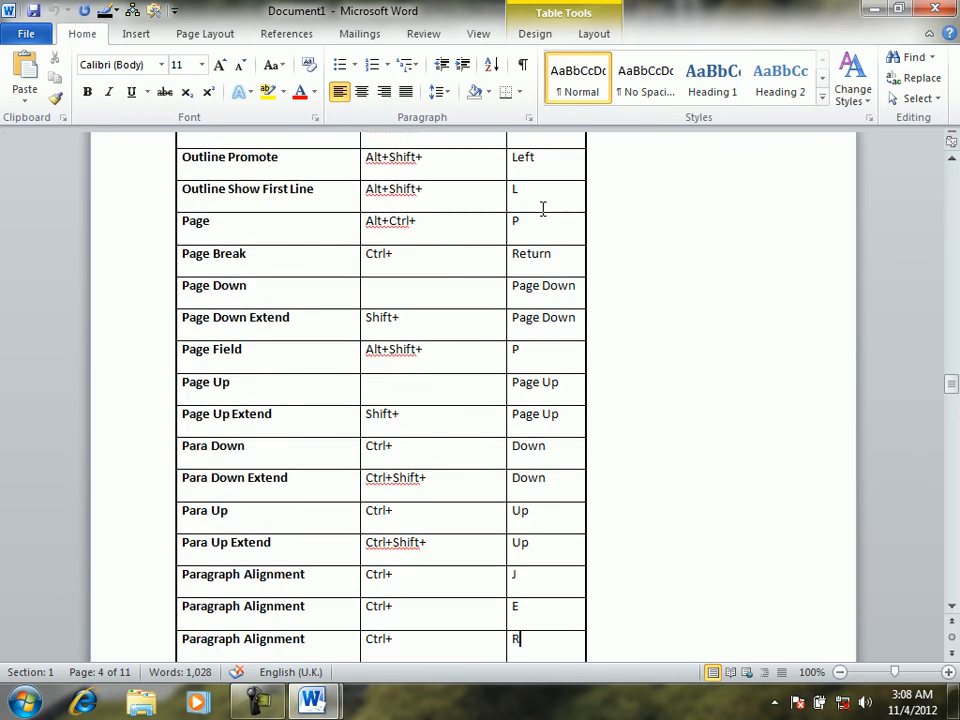
key(Down)
key(Down)
key(Down)
key(Down)
key(Down)
key(Down)
key(Down)
key(Down)
key(Down)
key(Down)
key(Down)
key(Down)
key(Down)
key(Down)
key(Down)
key(Down)
key(Down)
key(Down)
key(Down)
key(Down)
key(Down)
key(Down)
key(Down)
key(Down)
key(Down)
key(Down)
key(Down)
key(Down)
key(Down)
key(Down)
key(Down)
key(Down)
key(Down)
key(Down)
key(Down)
key(Down)
key(Down)
key(Down)
key(Down)
key(Down)
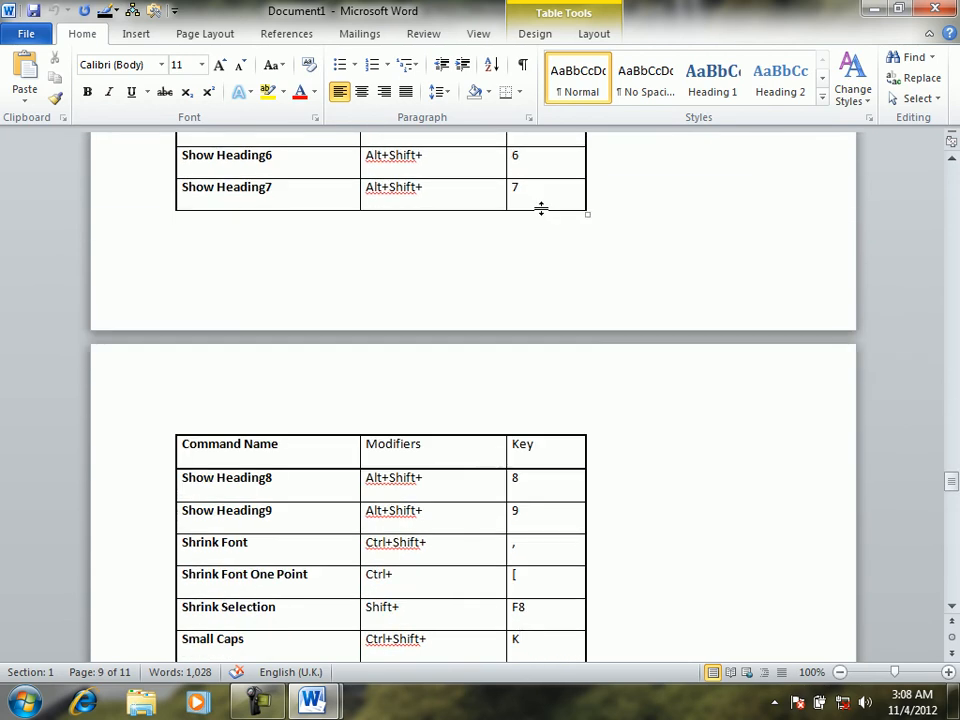
key(Down)
key(Down)
key(Down)
key(Down)
key(Down)
key(Down)
key(Down)
key(Down)
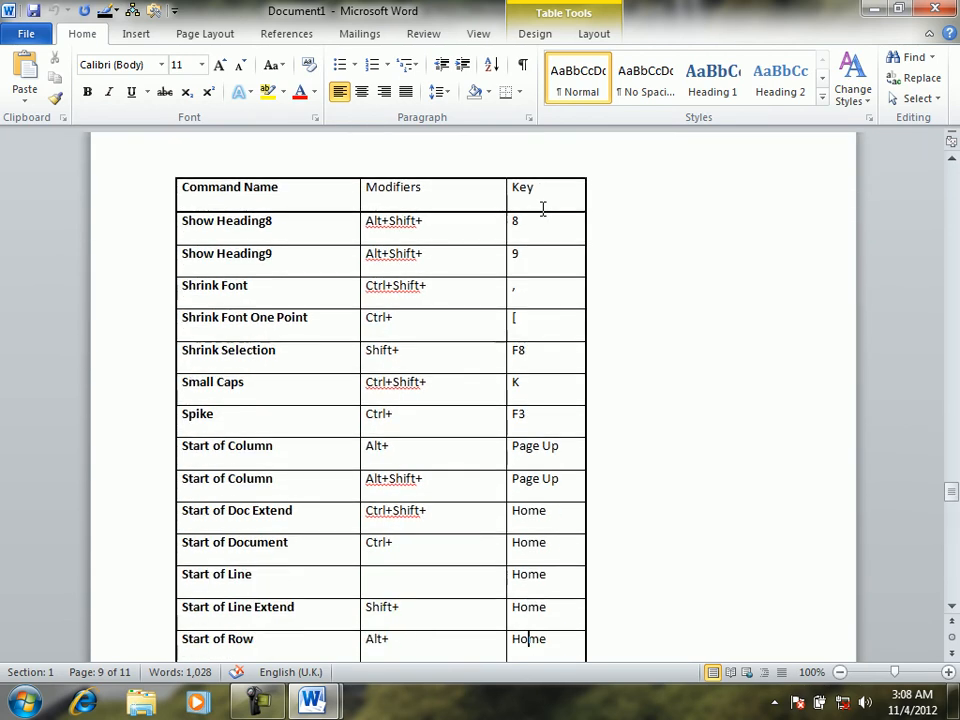
Step: Examine the shortcut table's key assignments from the start-of-row commands down through the window, style and style separator commands
key(Down)
key(Down)
key(Down)
key(Down)
key(Down)
key(Down)
key(Down)
key(Down)
key(Down)
key(Down)
key(Down)
key(Down)
key(Down)
key(Down)
key(Down)
key(Down)
key(Down)
key(Down)
key(Down)
key(Down)
key(Down)
key(Down)
key(Down)
Step: Go back up the shortcut table to review the entries from the Spike command up to the Save and Save As commands
key(Up)
key(Up)
key(Up)
key(Up)
key(Up)
key(Up)
key(Up)
key(Up)
key(Up)
key(Up)
key(Up)
key(Up)
key(Up)
key(Up)
key(Up)
key(Up)
key(Up)
key(Up)
key(Up)
key(Up)
key(Up)
key(Up)
key(Up)
key(Up)
key(Up)
key(Up)
key(Up)
key(Up)
key(Up)
key(Up)
key(Up)
key(Up)
key(Up)
key(Up)
key(Up)
key(Up)
key(Up)
key(Up)
key(Up)
key(Up)
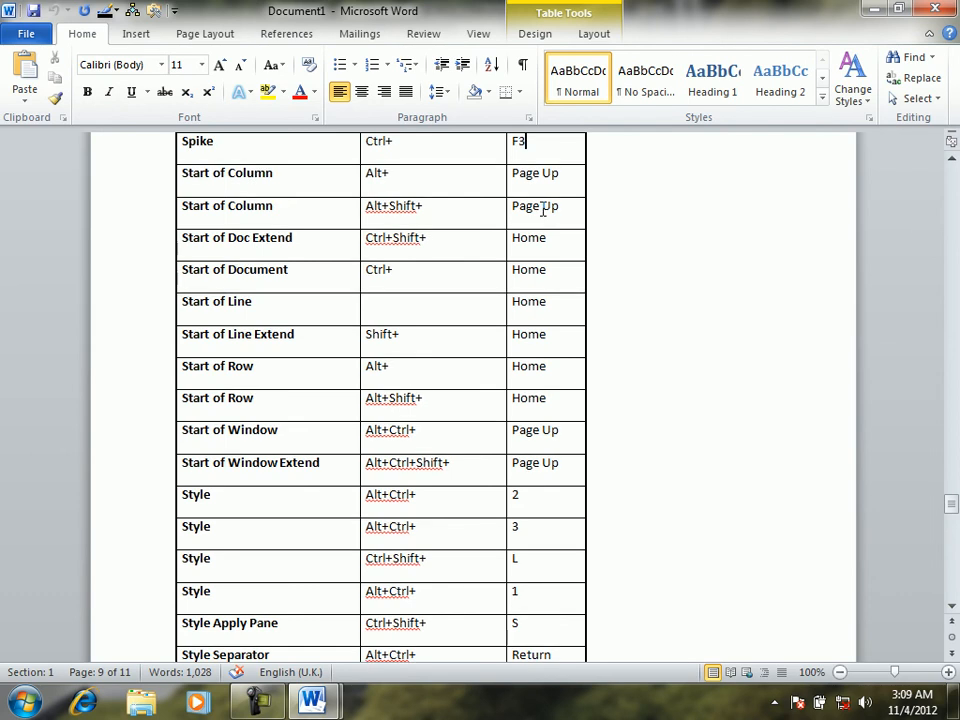
key(Up)
key(Up)
key(Up)
key(Up)
key(Up)
key(Up)
key(Up)
key(Up)
key(Up)
key(Up)
key(Up)
key(Up)
key(Up)
key(Up)
key(Up)
key(Up)
key(Up)
key(Up)
key(Up)
key(Up)
key(Down)
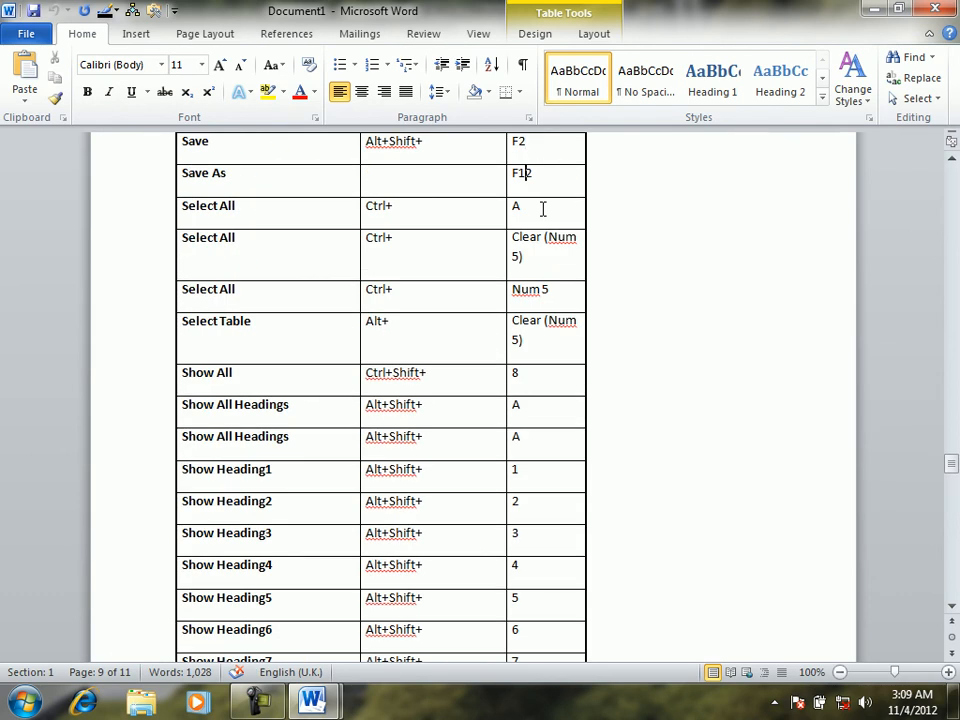
Step: Examine the modifiers and keys assigned to the Show All Headings and Show Heading1 through Show Heading9 commands
click(279, 405)
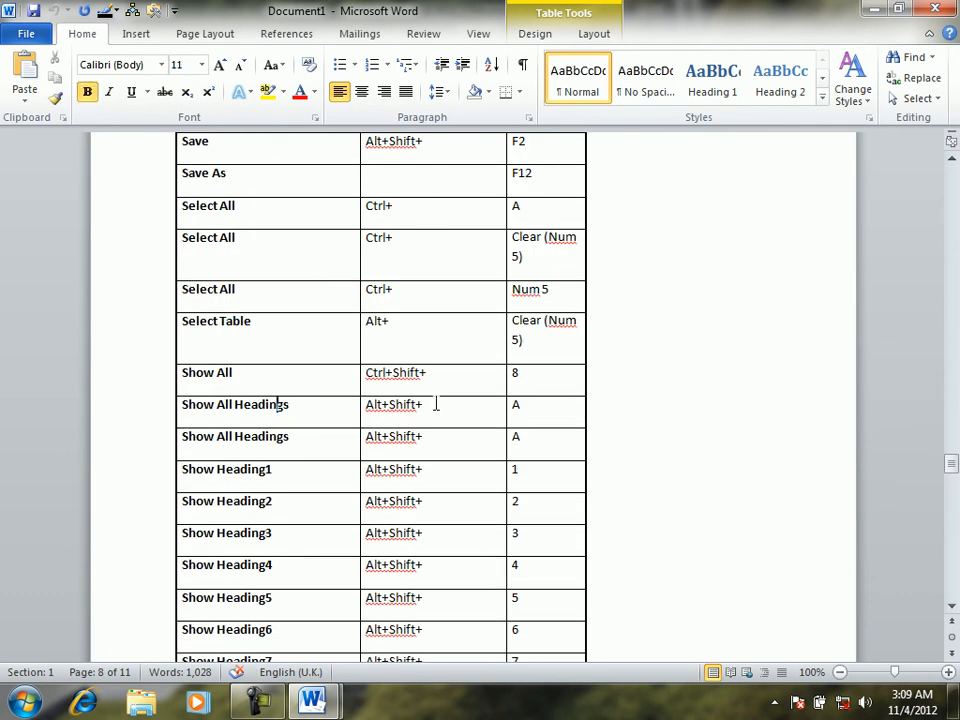
click(291, 467)
click(299, 513)
key(Down)
scroll(299, 548, down, 5)
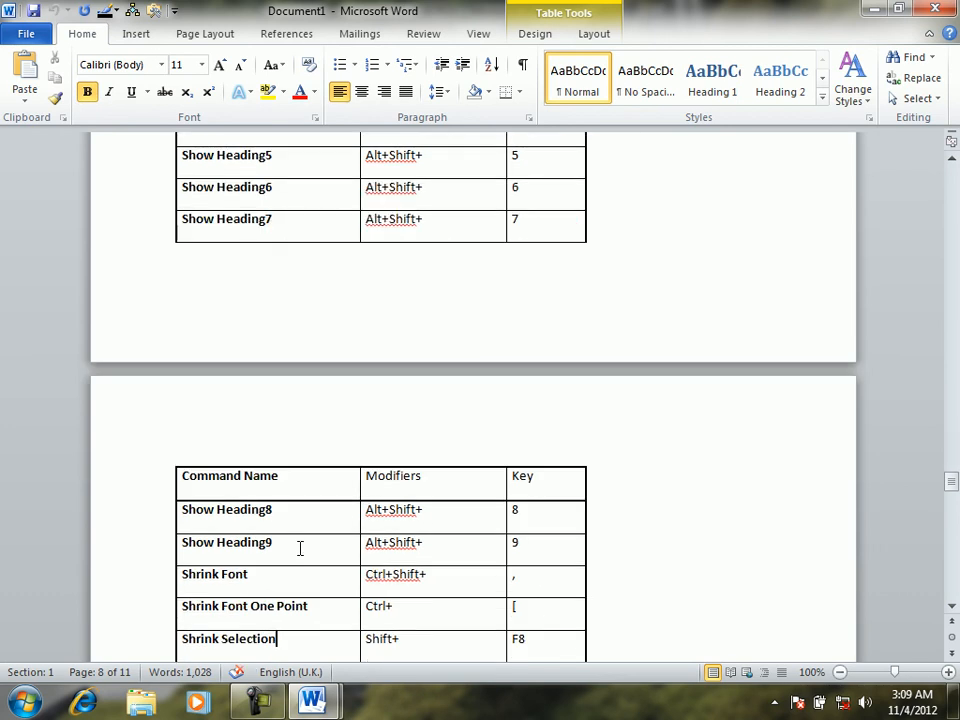
click(274, 512)
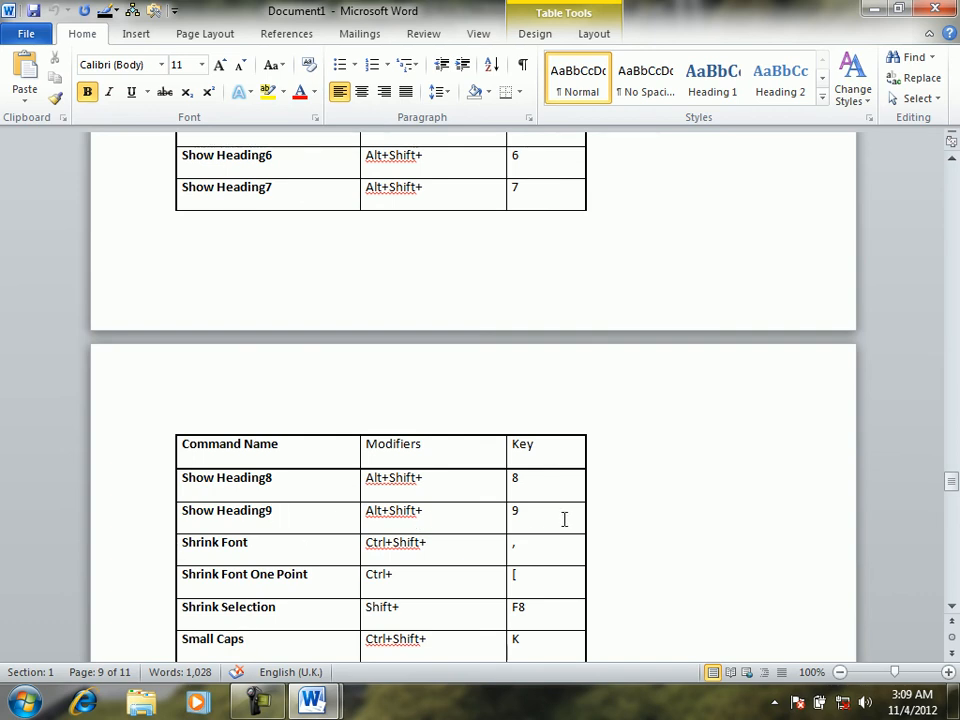